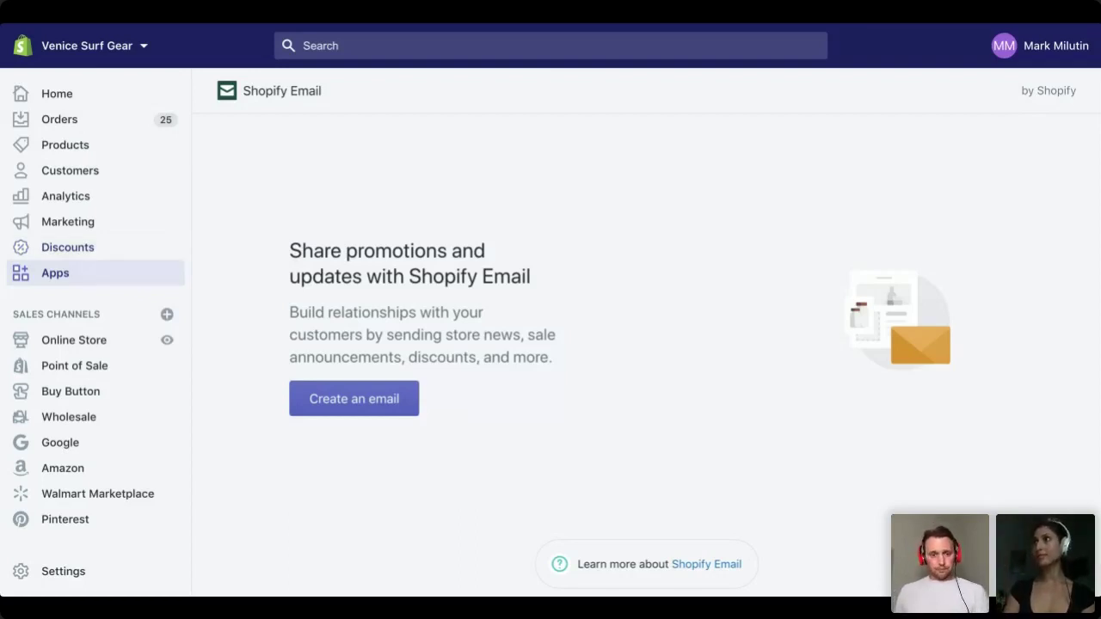
# Step: Create a new email campaign from the Sale announcement branded template
pyautogui.click(354, 398)
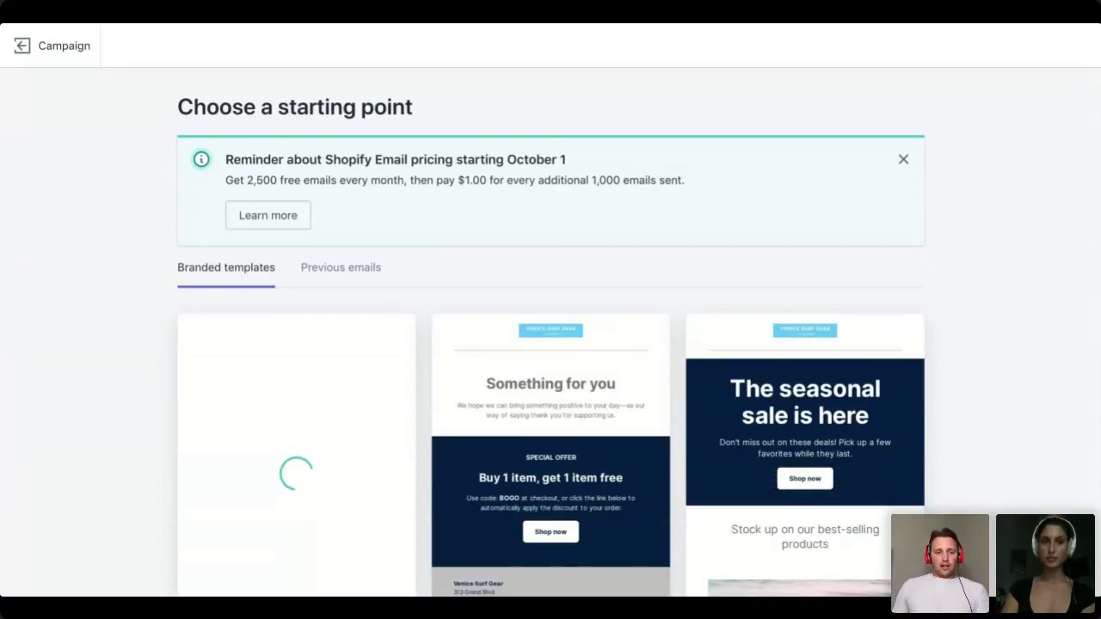
pyautogui.scroll(-5, 551, 361)
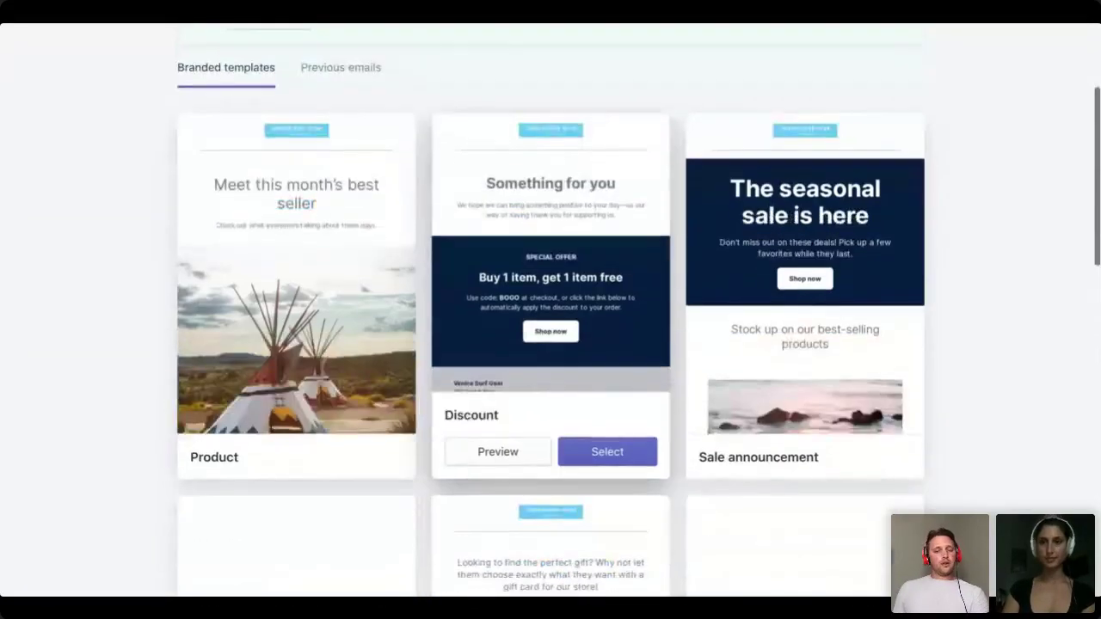
pyautogui.scroll(2, 550, 344)
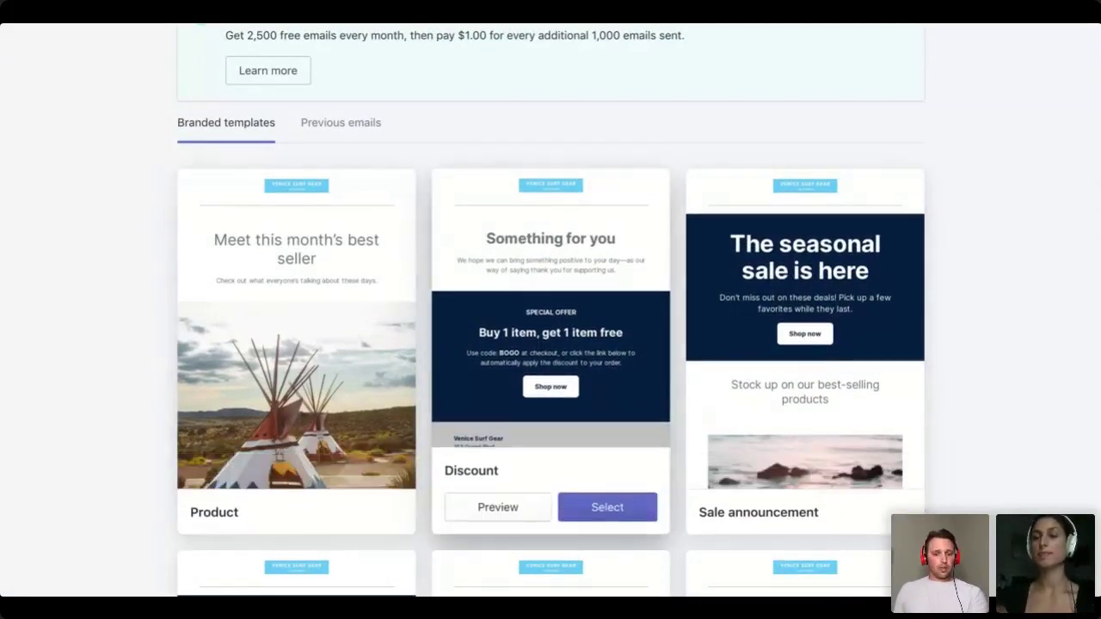
pyautogui.scroll(-6, 551, 344)
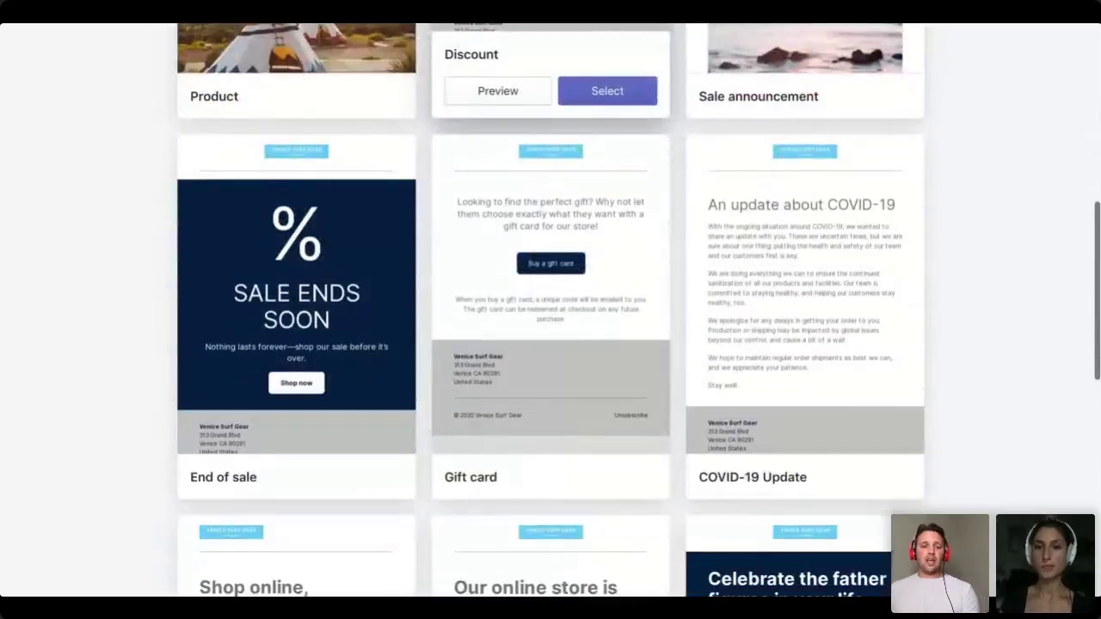
pyautogui.scroll(-4, 550, 344)
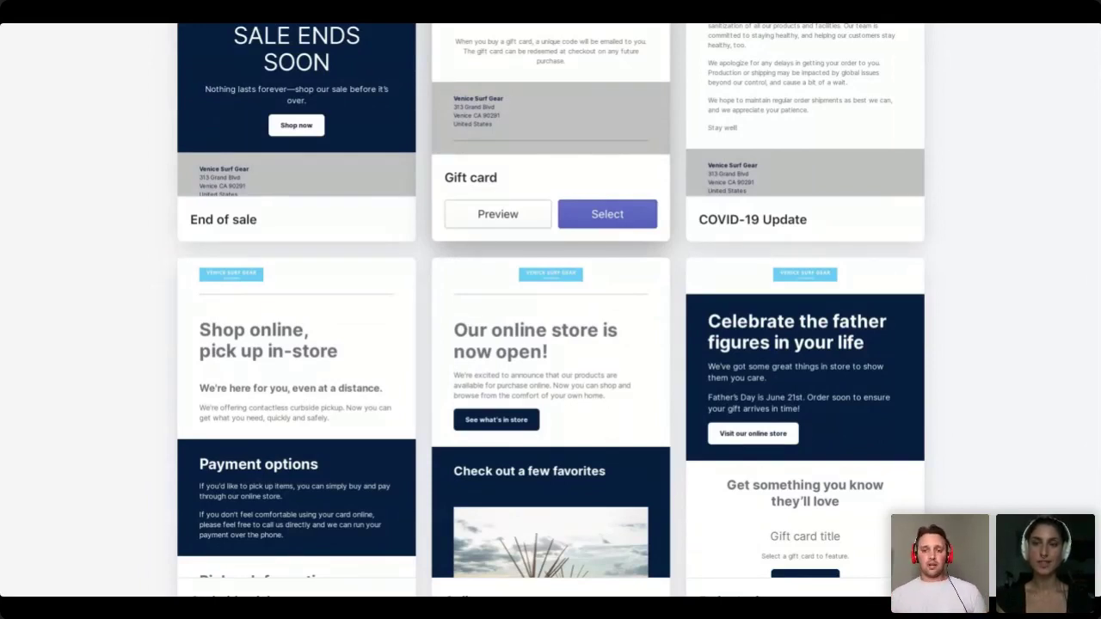
pyautogui.scroll(6, 551, 172)
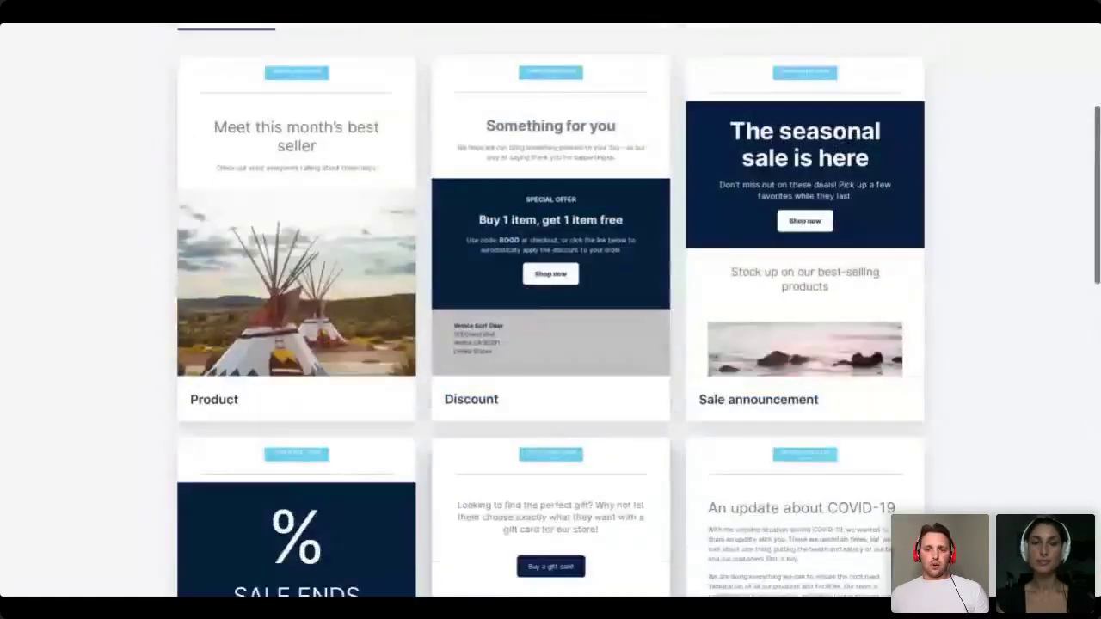
pyautogui.moveTo(804, 258)
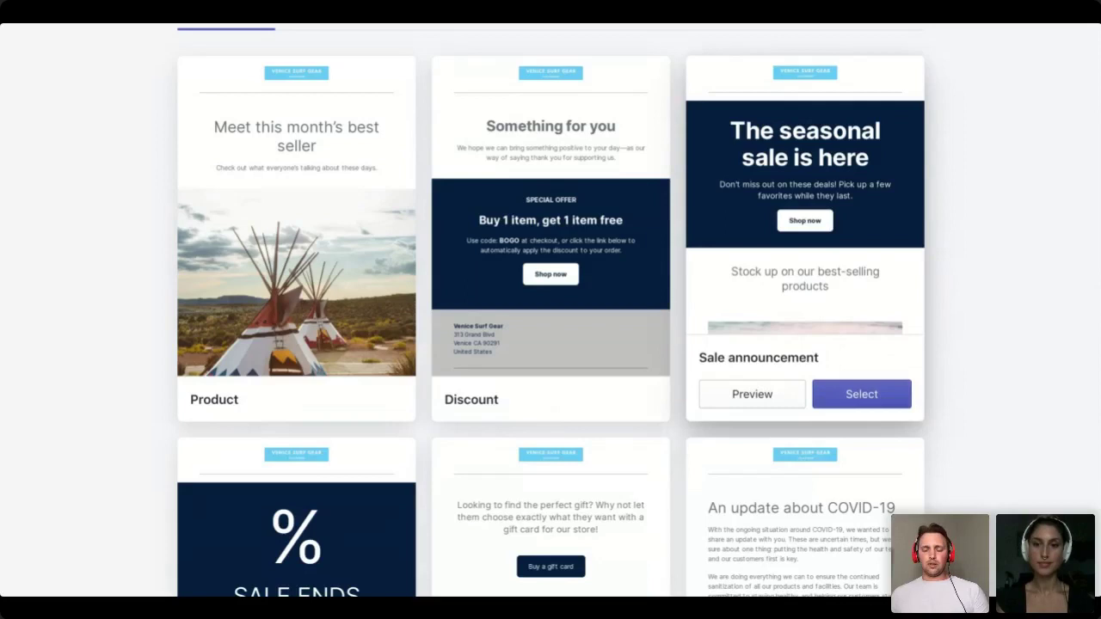
pyautogui.click(861, 394)
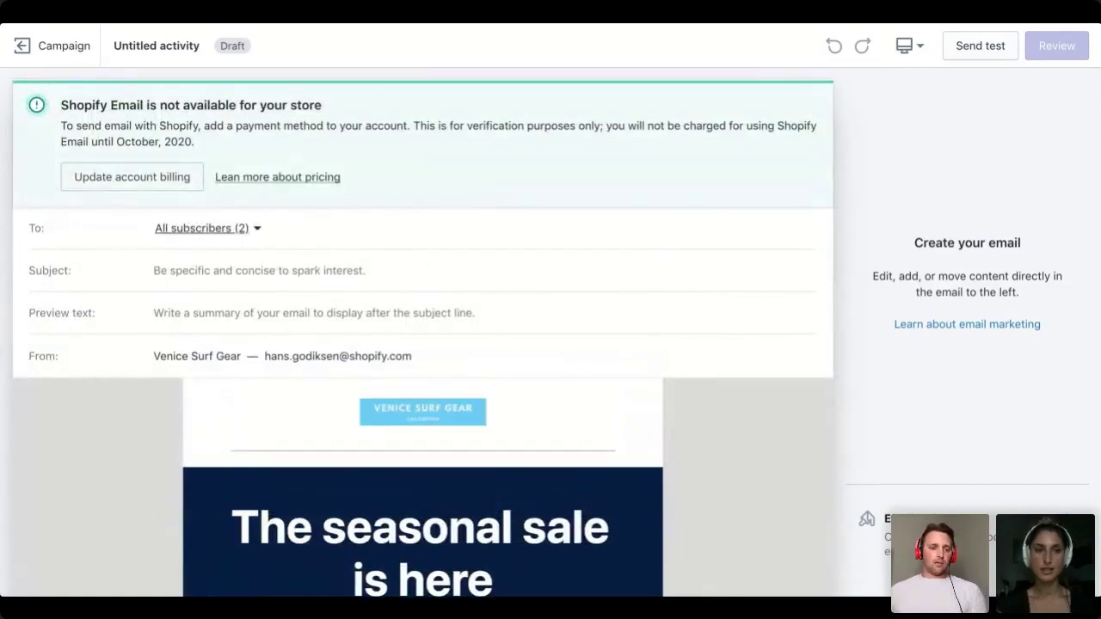
# Step: Examine the available recipient customer groups and the email's subject, preview text and sender fields
pyautogui.click(203, 228)
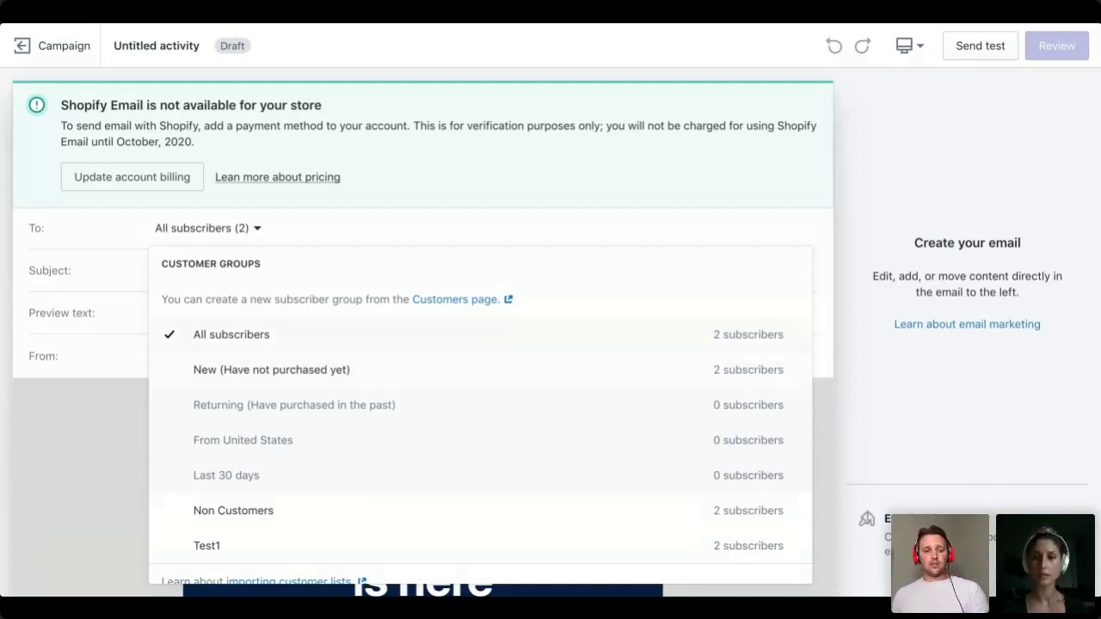
pyautogui.scroll(-1, 482, 415)
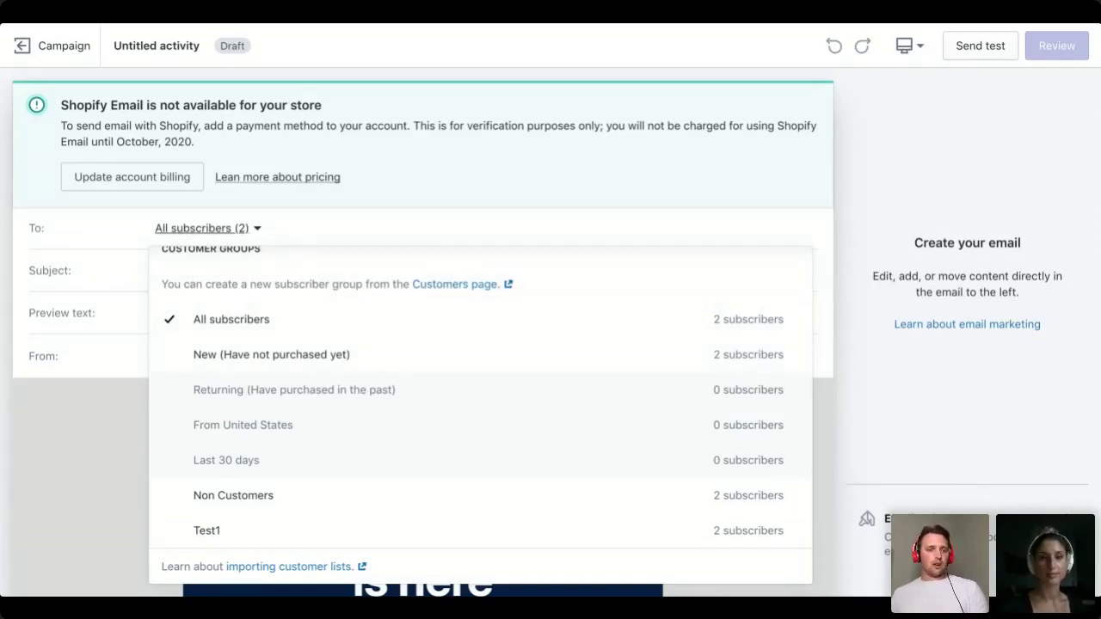
pyautogui.click(201, 228)
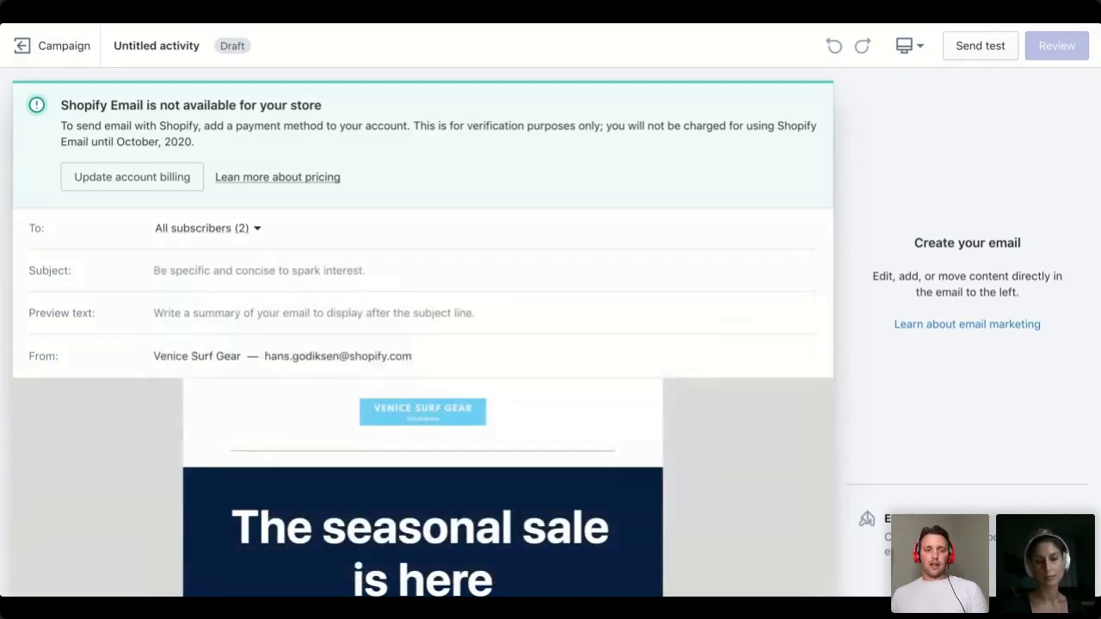
pyautogui.click(259, 271)
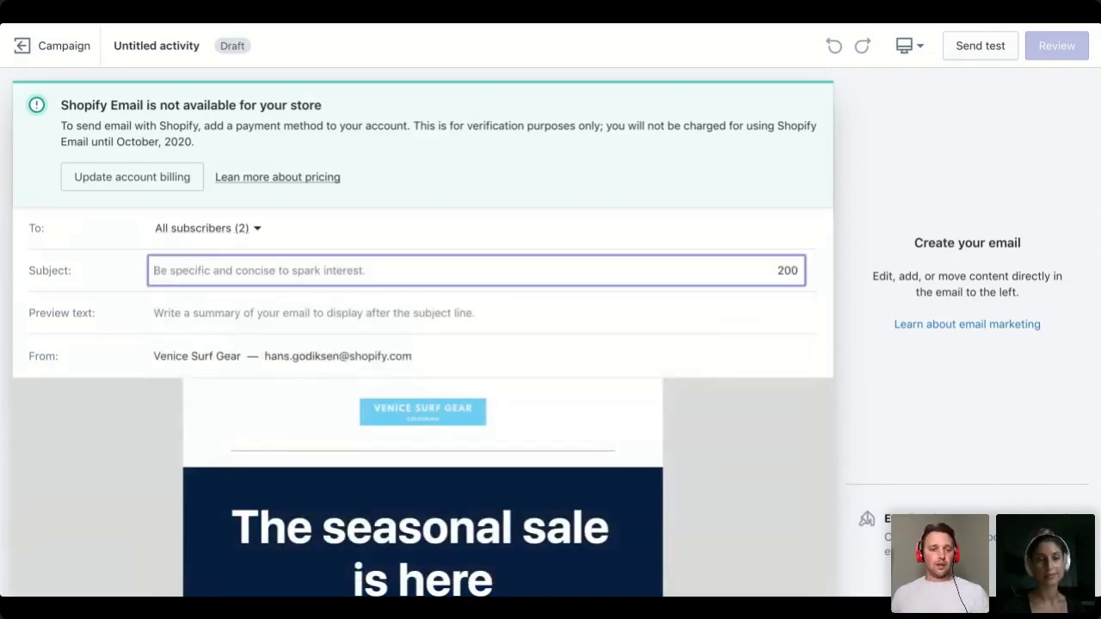
pyautogui.click(259, 313)
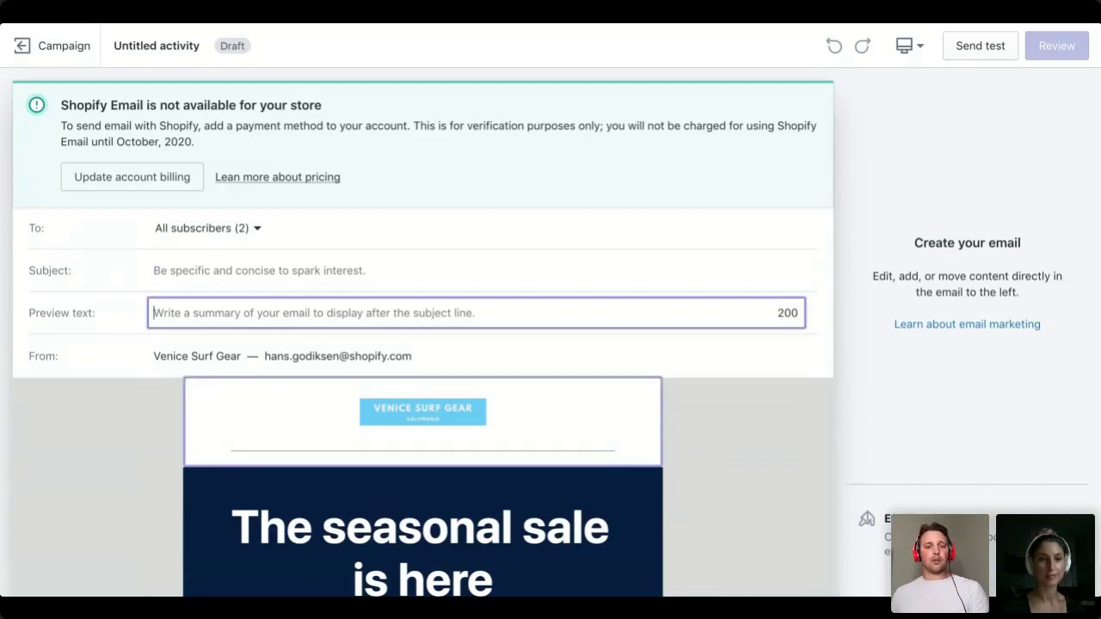
pyautogui.click(282, 356)
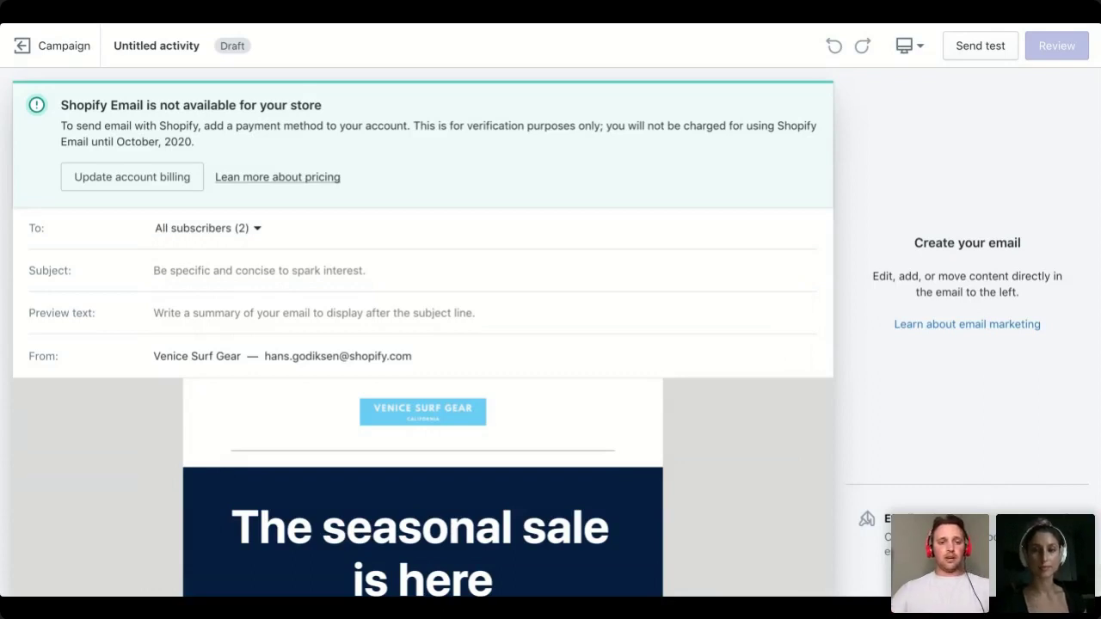
# Step: Set the email subject to "20% Off For Black Friday"
pyautogui.click(258, 270)
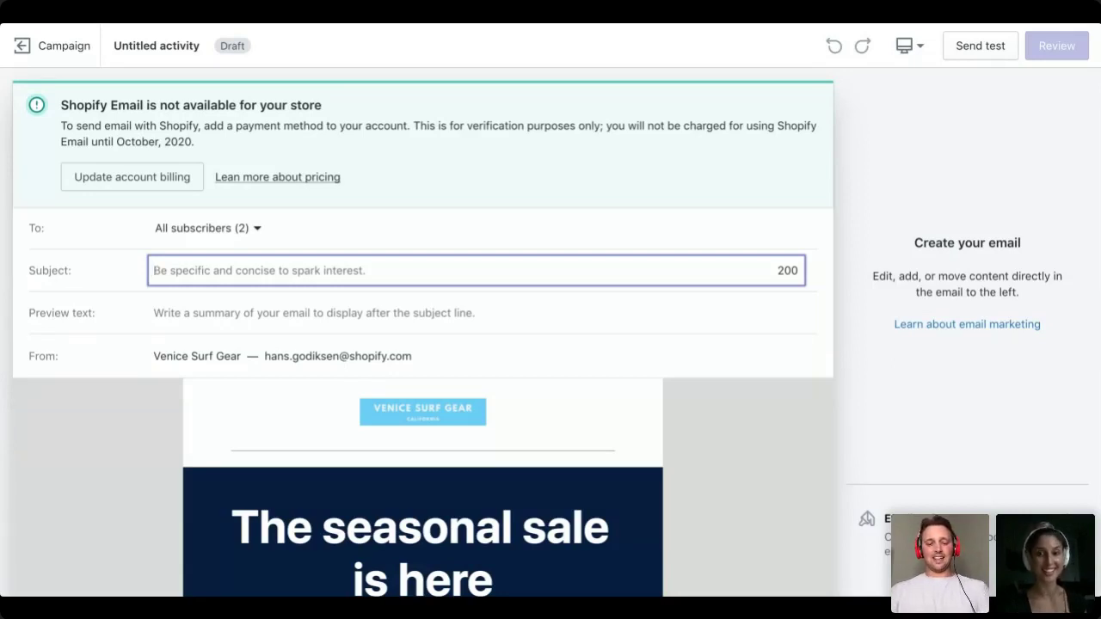
pyautogui.write('20')
pyautogui.write('7%')
pyautogui.press('BackSpace')
pyautogui.press('BackSpace')
pyautogui.press('BackSpace')
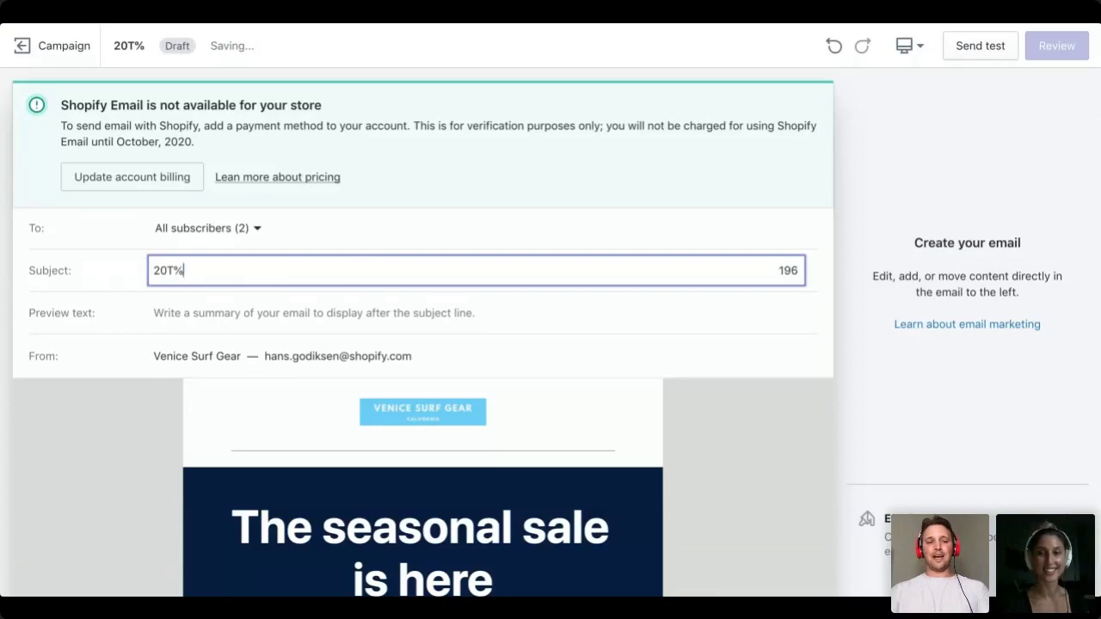
pyautogui.write('% Off f')
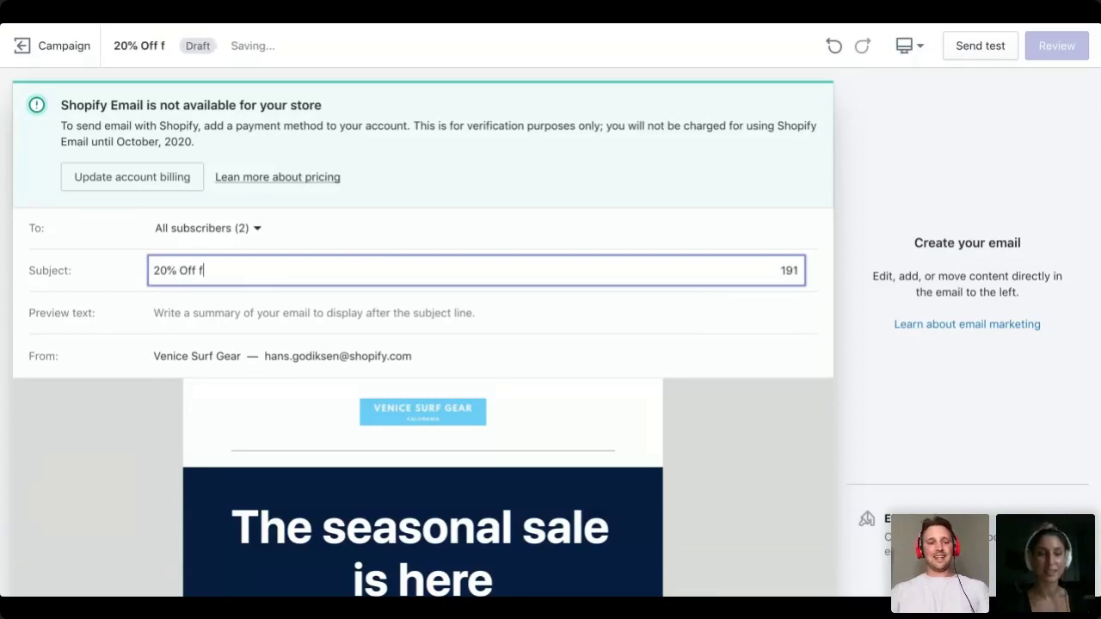
pyautogui.press('BackSpace')
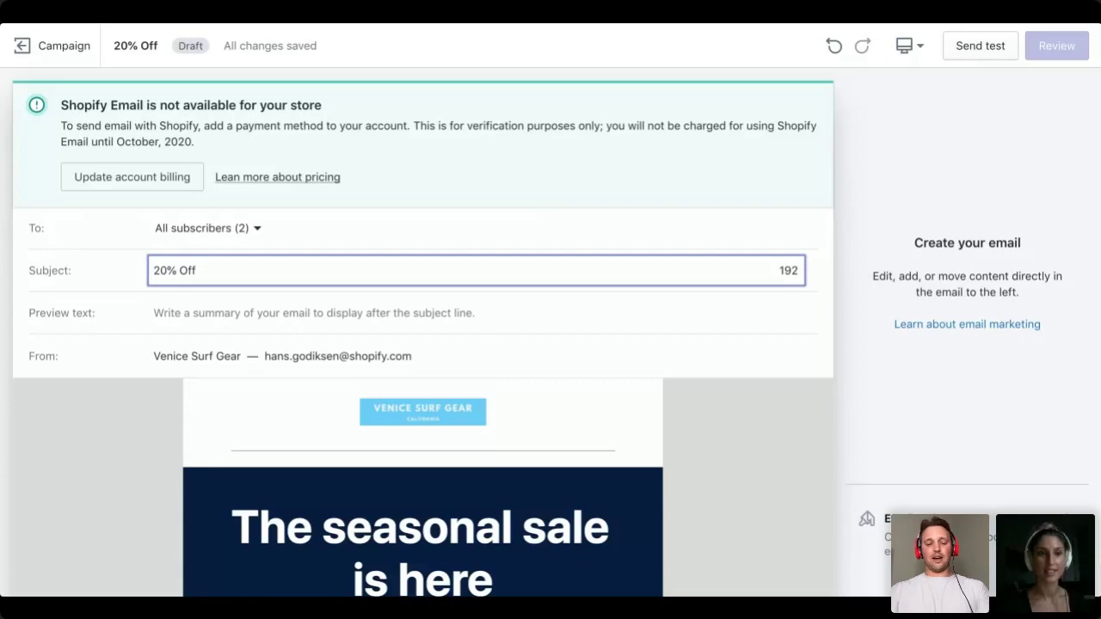
pyautogui.write('For ')
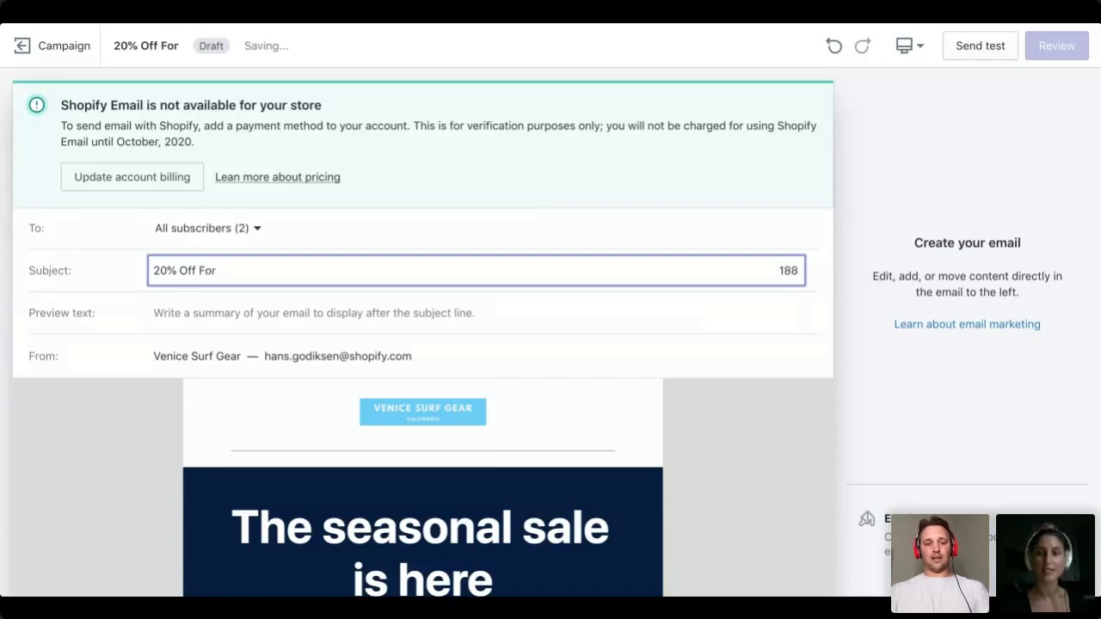
pyautogui.write('Black Friday')
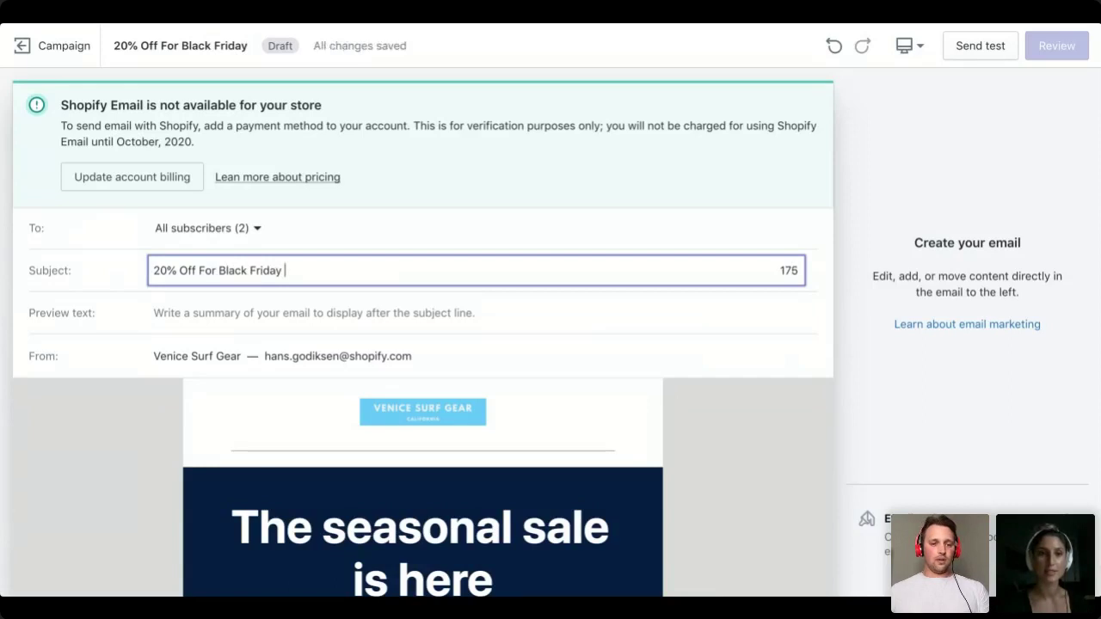
# Step: Set the email's preview text to "Longboards and Leashes for the surfer family"
pyautogui.click(154, 312)
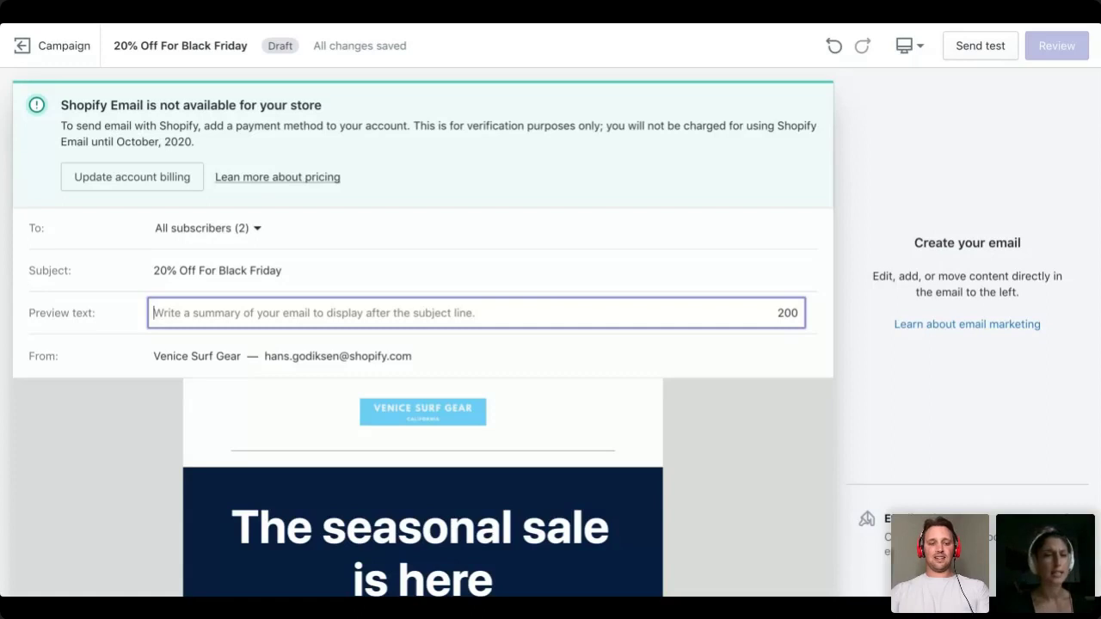
pyautogui.write("It's ")
pyautogui.write('Lo')
pyautogui.press('BackSpace')
pyautogui.press('BackSpace')
pyautogui.press('BackSpace')
pyautogui.press('BackSpace')
pyautogui.press('BackSpace')
pyautogui.press('BackSpace')
pyautogui.press('BackSpace')
pyautogui.write('Longboards and')
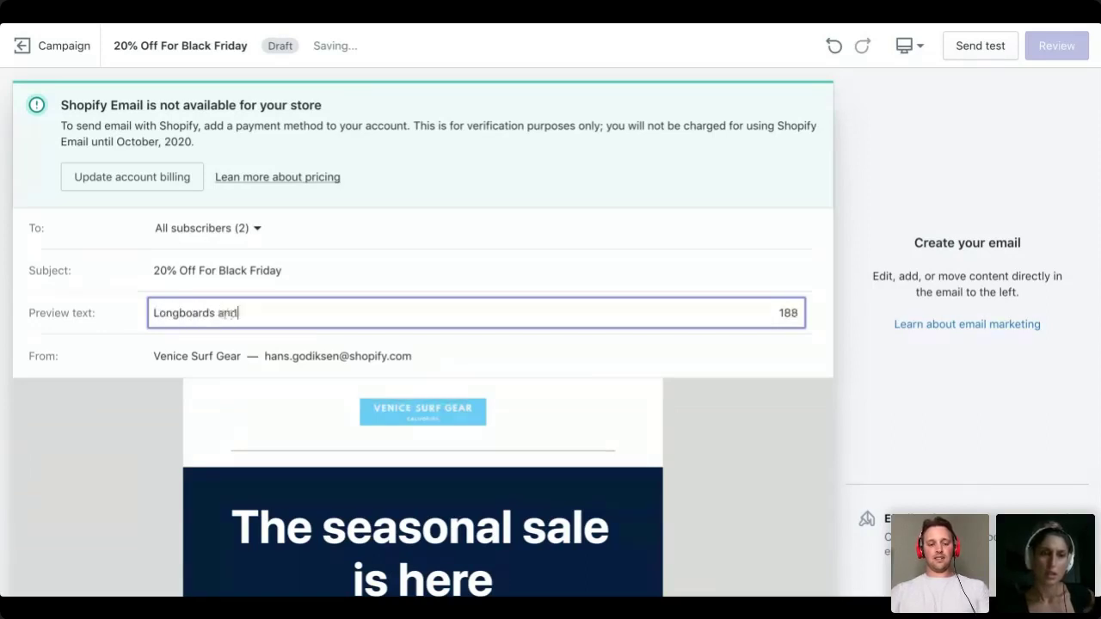
pyautogui.write(' Leashes for the surfer family')
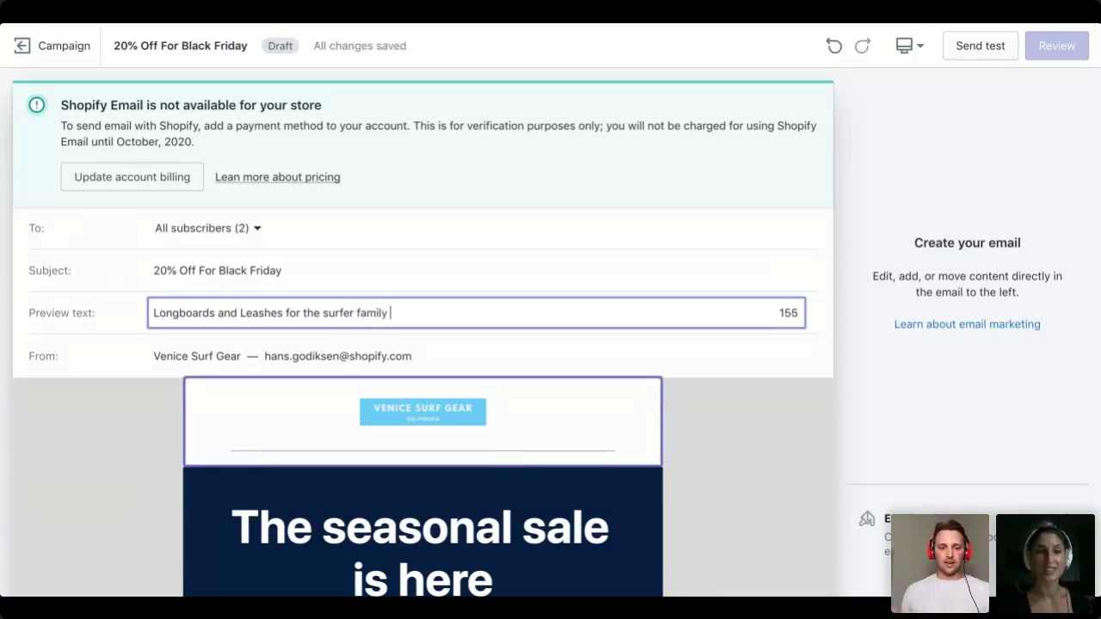
# Step: Examine the headline's text settings, the header's store branding settings and the images available for its logo
pyautogui.click(422, 426)
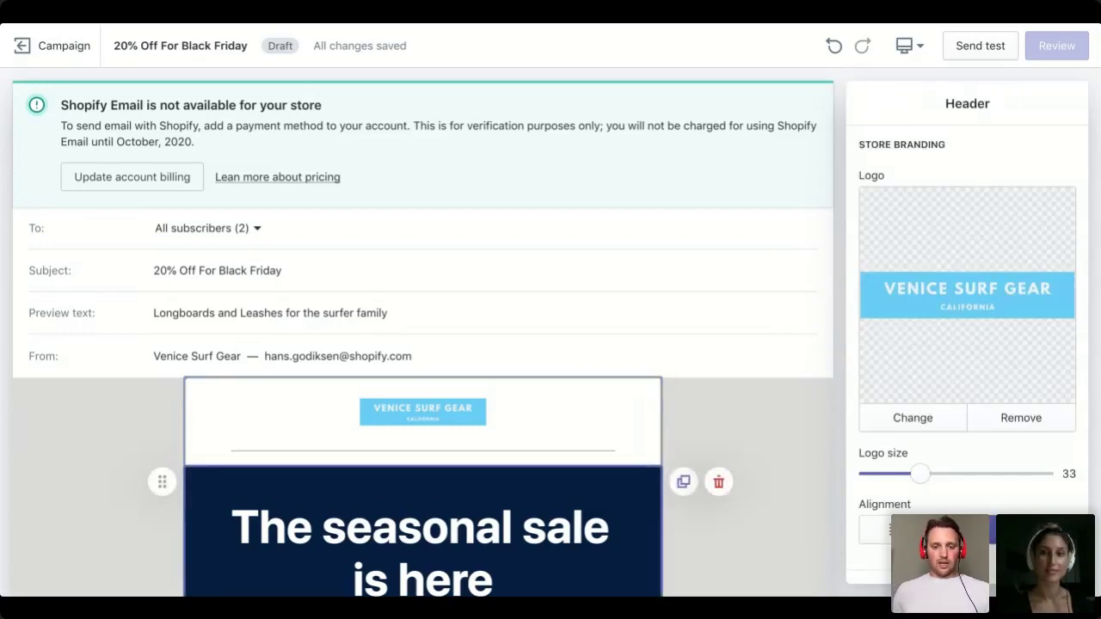
pyautogui.click(422, 534)
pyautogui.scroll(-4, 423, 533)
pyautogui.scroll(2, 422, 258)
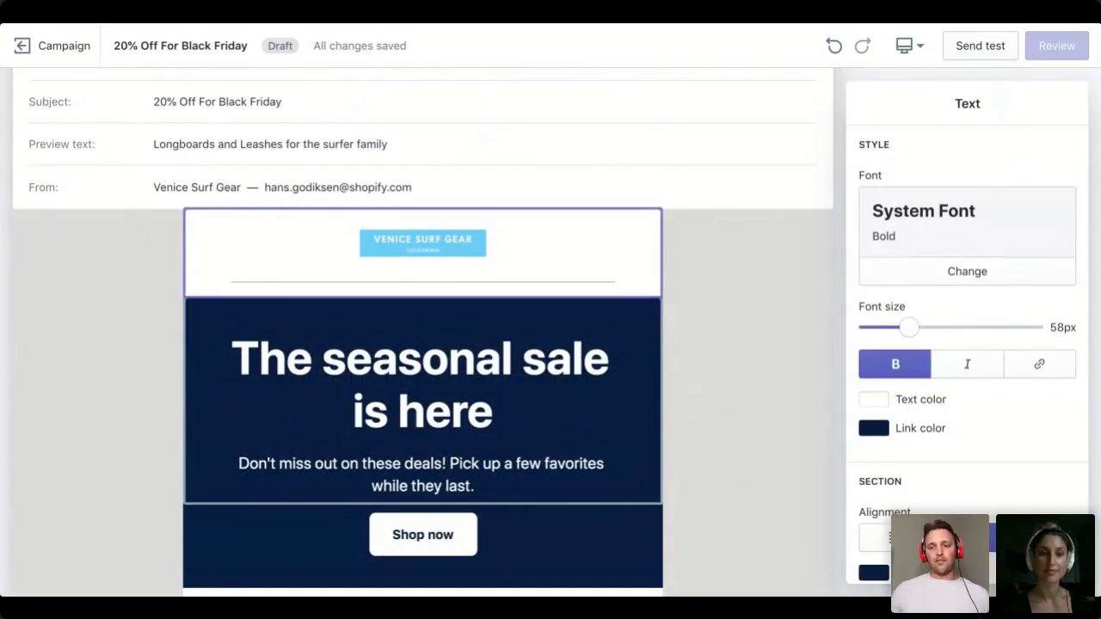
pyautogui.click(422, 254)
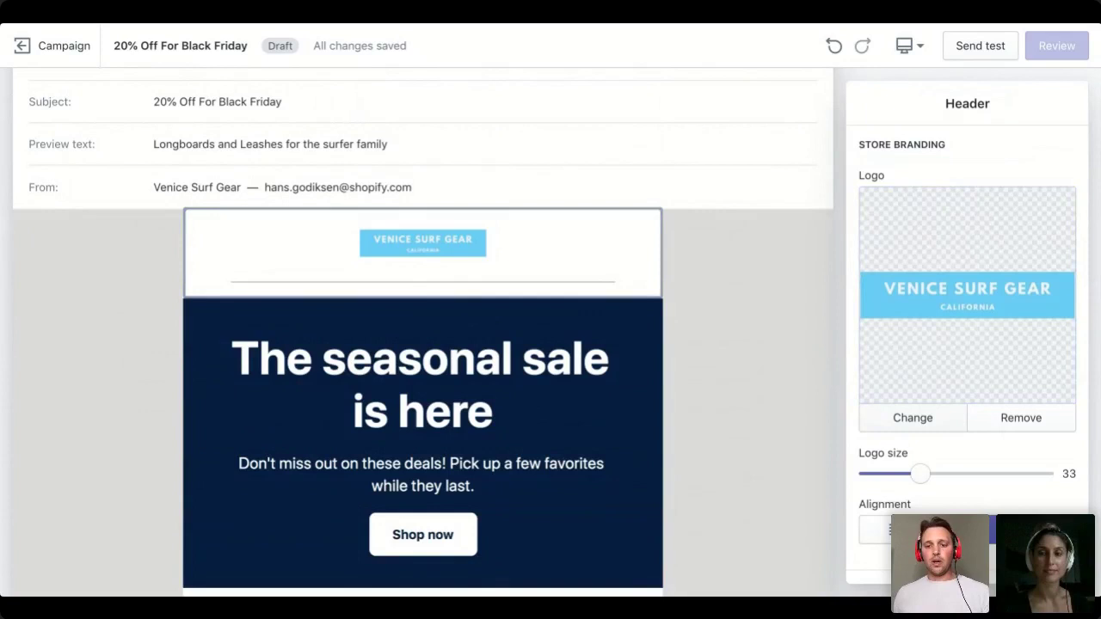
pyautogui.click(913, 417)
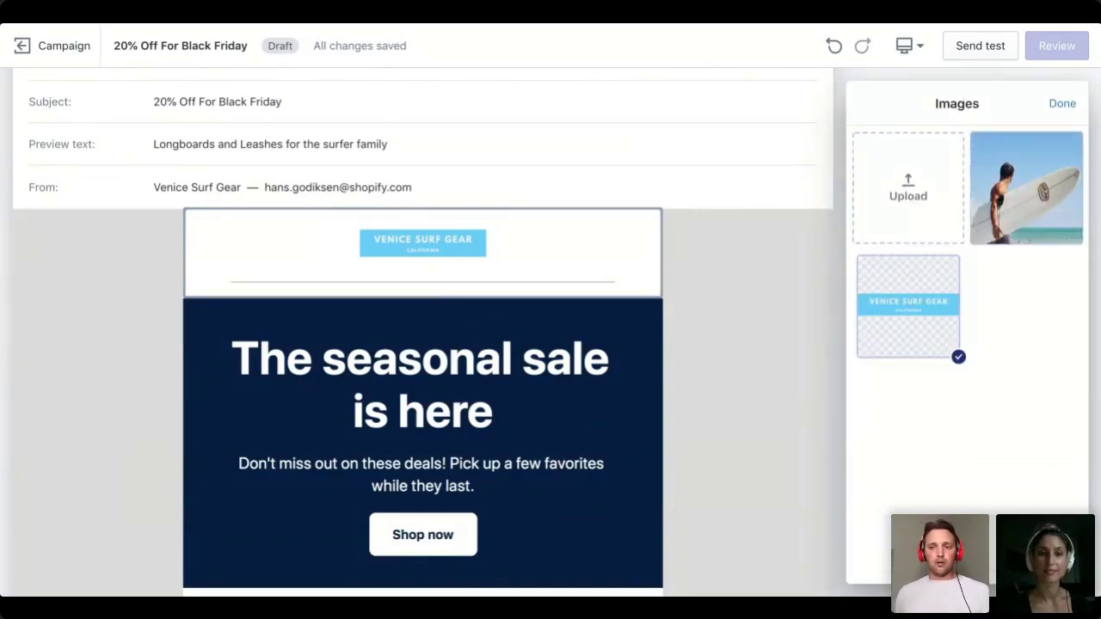
pyautogui.click(1063, 103)
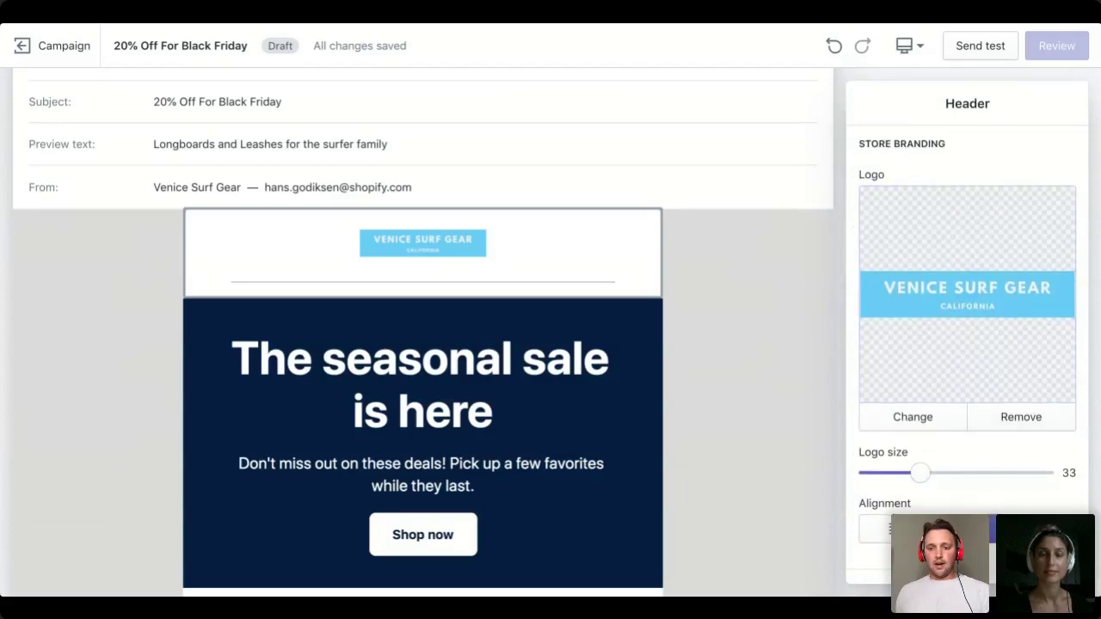
# Step: Change the header's divider color to the currently used dark navy #041E42
pyautogui.scroll(-5, 967, 331)
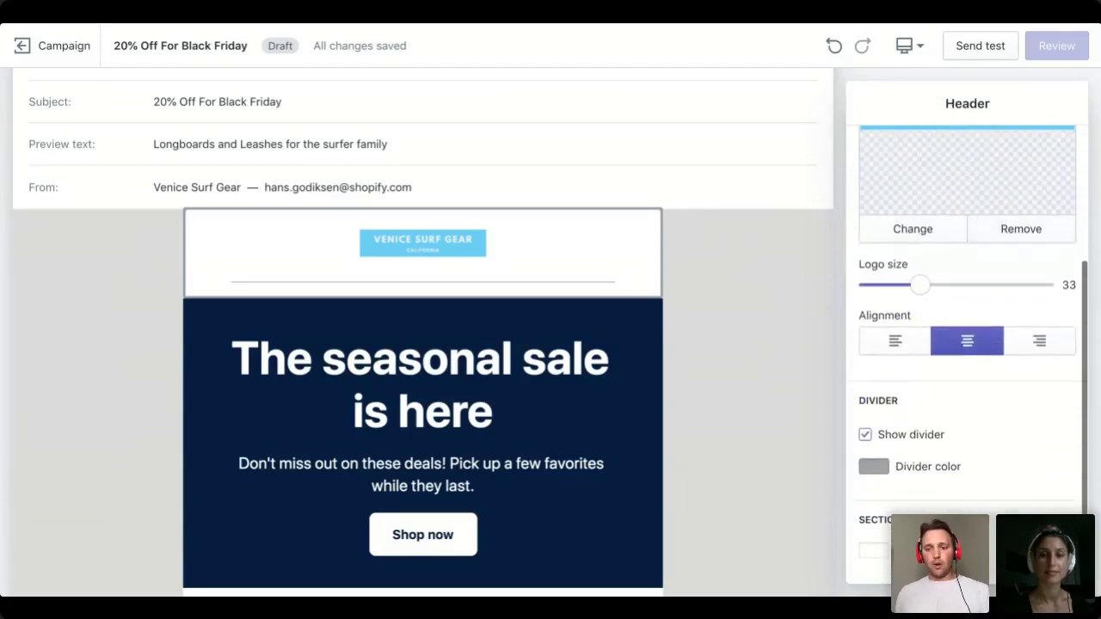
pyautogui.click(873, 467)
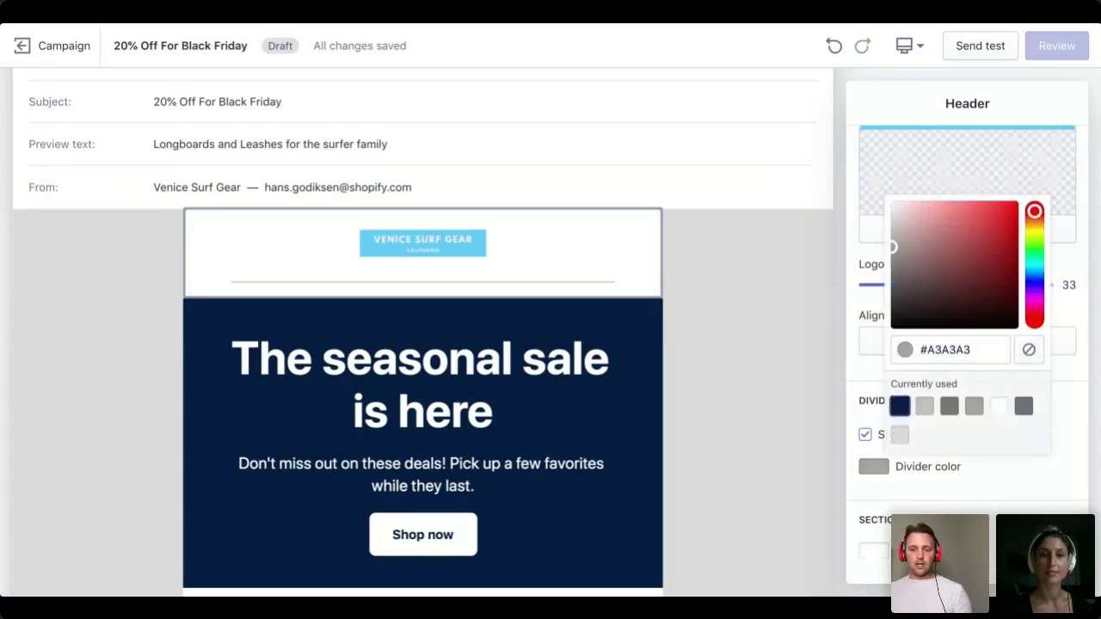
pyautogui.click(900, 406)
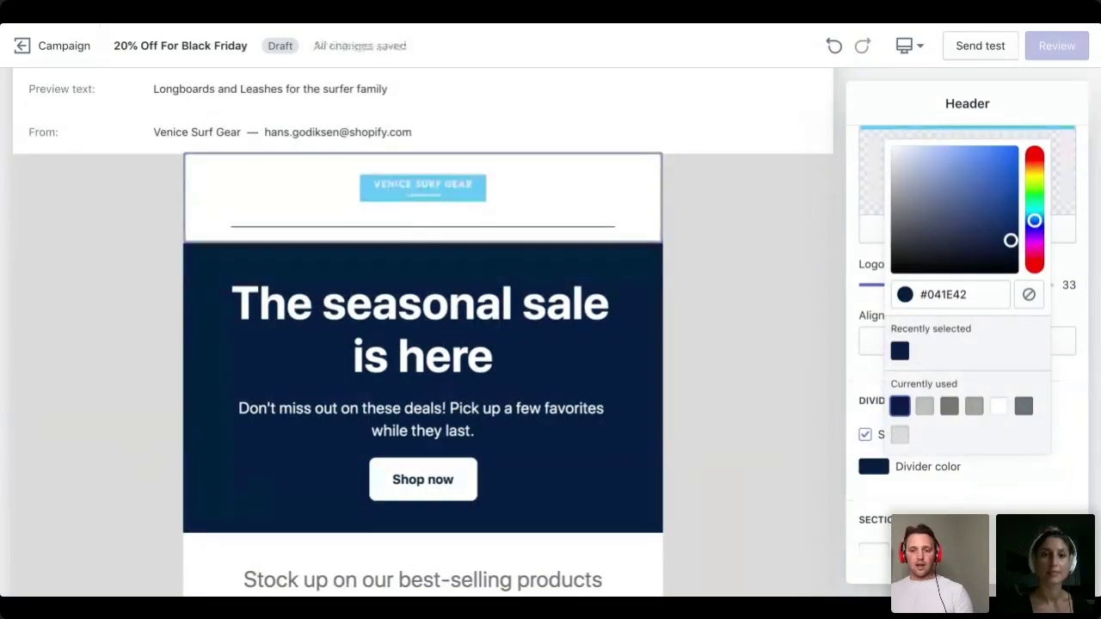
pyautogui.click(748, 362)
pyautogui.scroll(-1, 423, 332)
pyautogui.scroll(1, 423, 344)
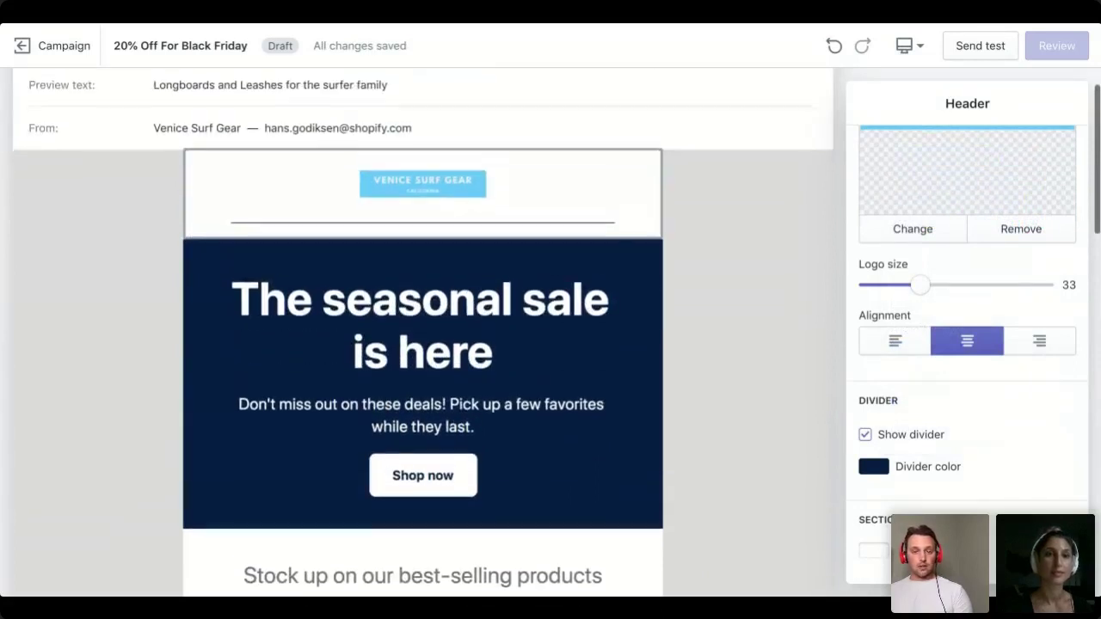
# Step: Add an image section between the header and the headline, using the photo of the surfer carrying a surfboard
pyautogui.click(425, 354)
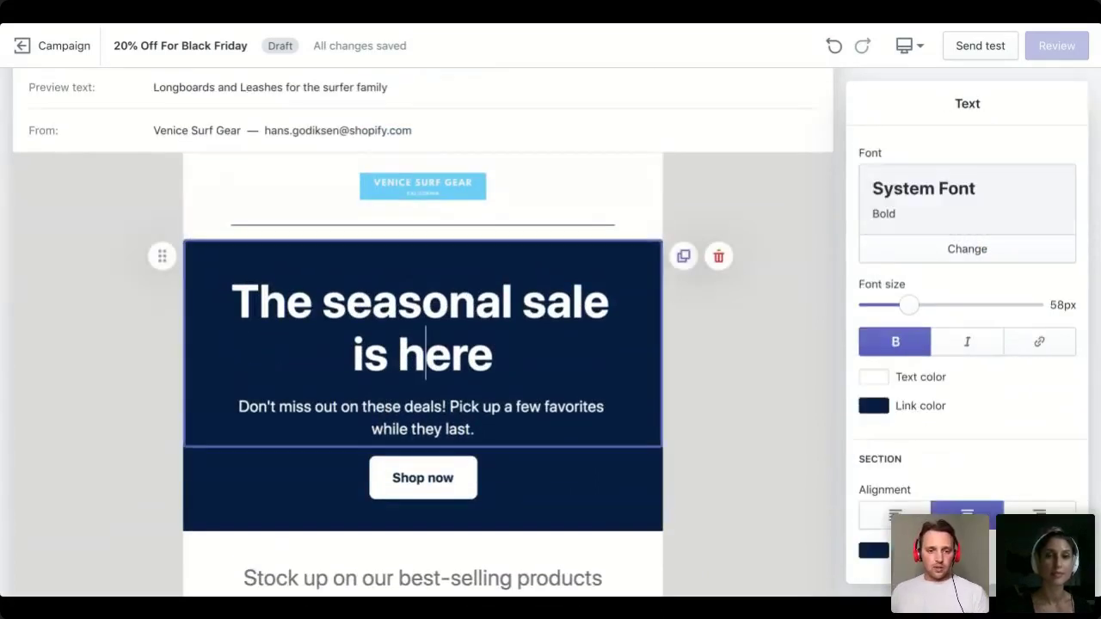
pyautogui.scroll(-1, 424, 344)
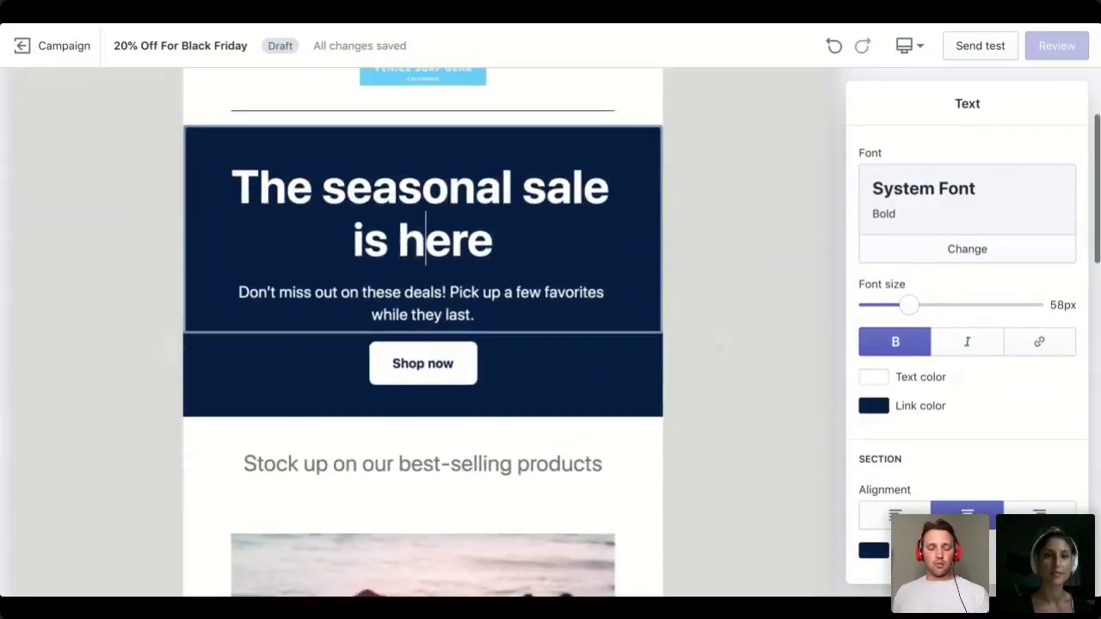
pyautogui.scroll(1, 425, 332)
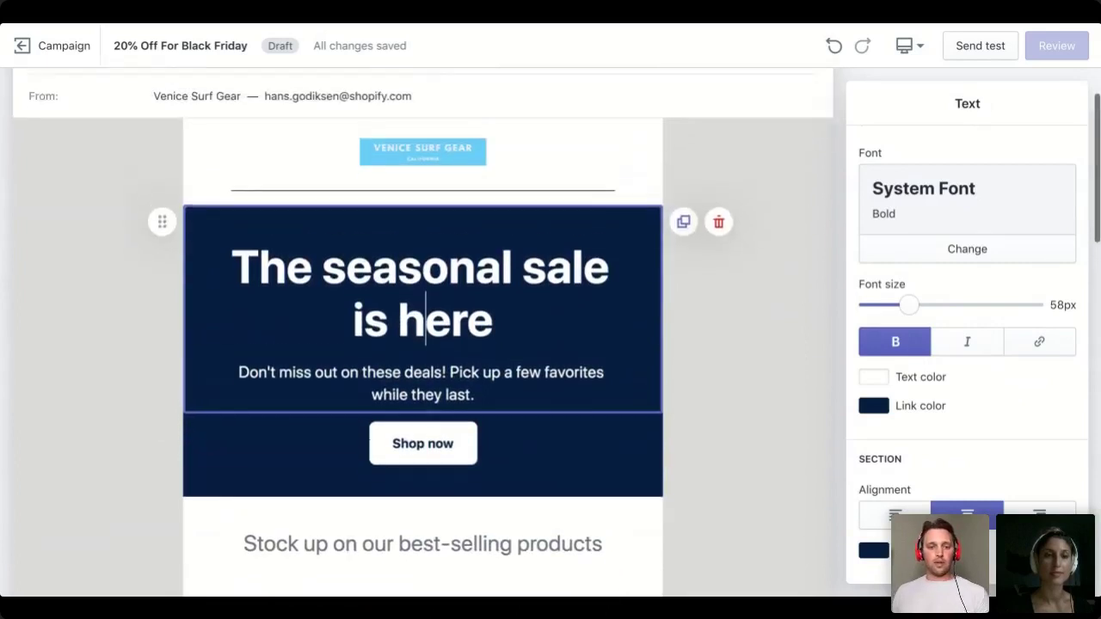
pyautogui.click(427, 212)
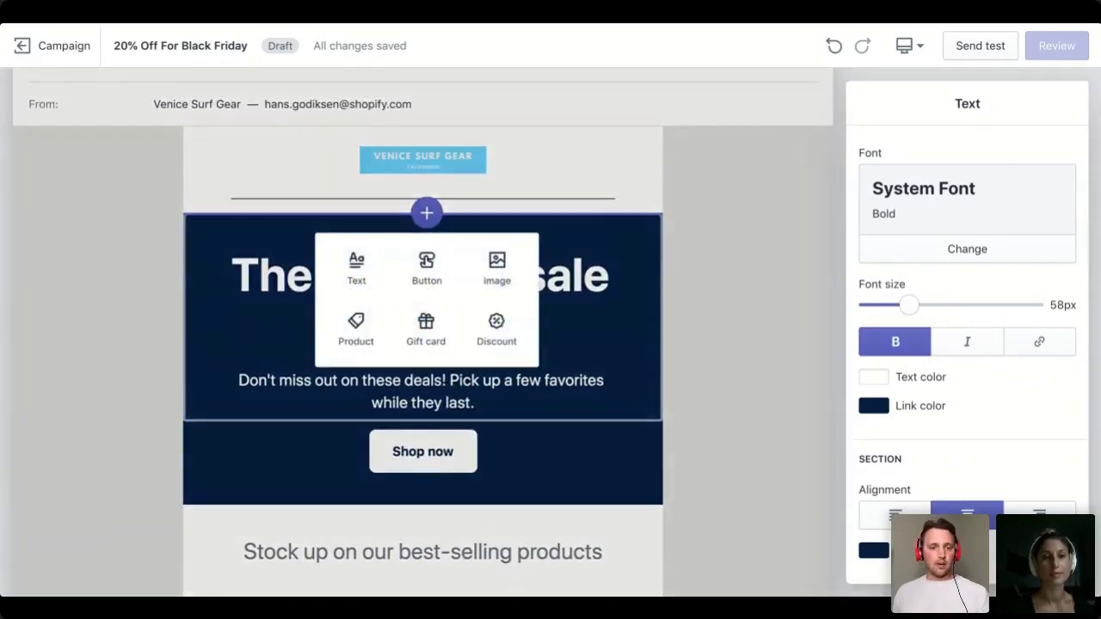
pyautogui.click(497, 266)
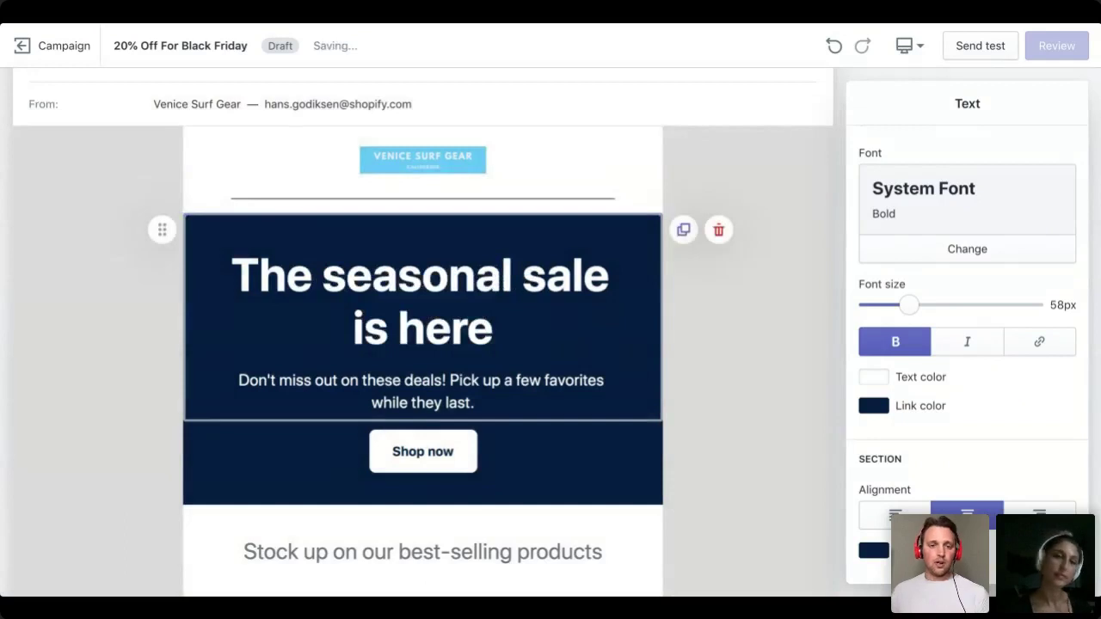
pyautogui.click(966, 245)
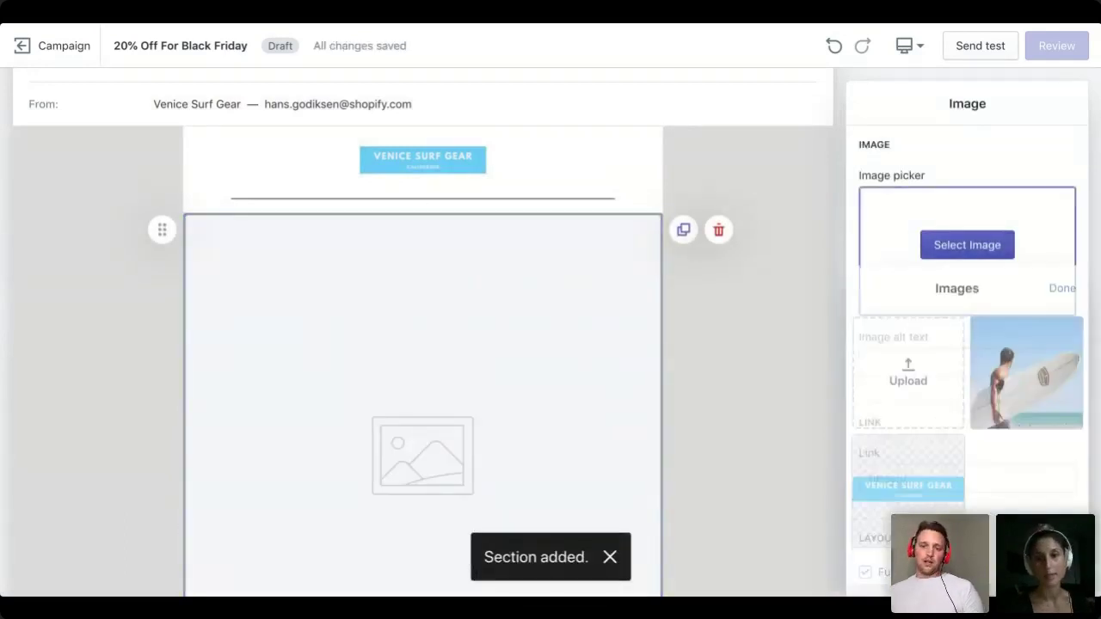
pyautogui.click(1026, 188)
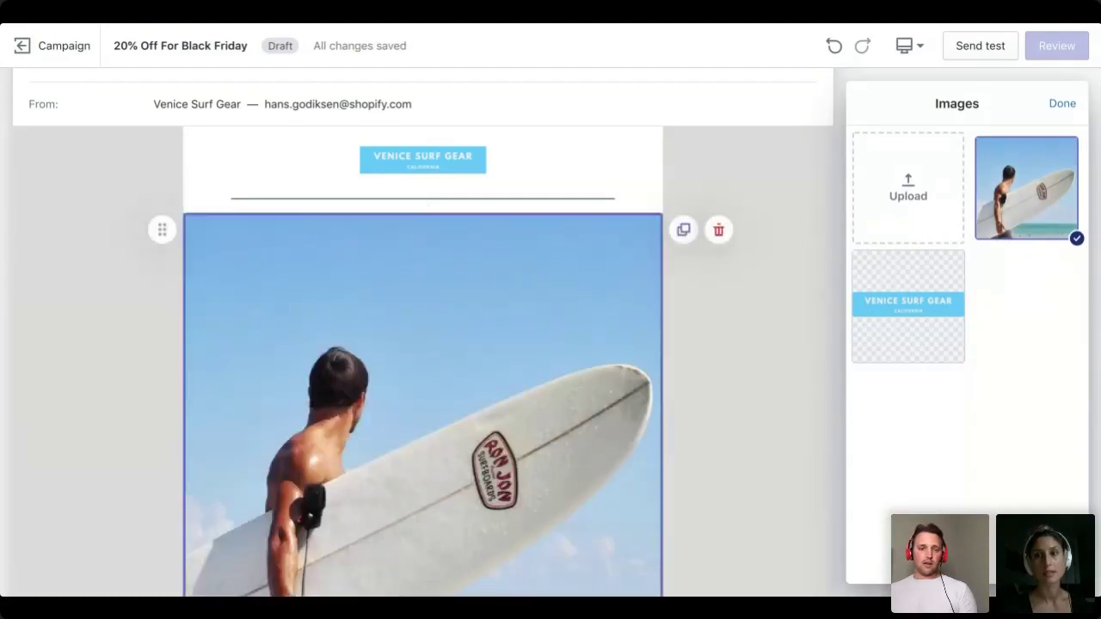
pyautogui.scroll(-5, 422, 344)
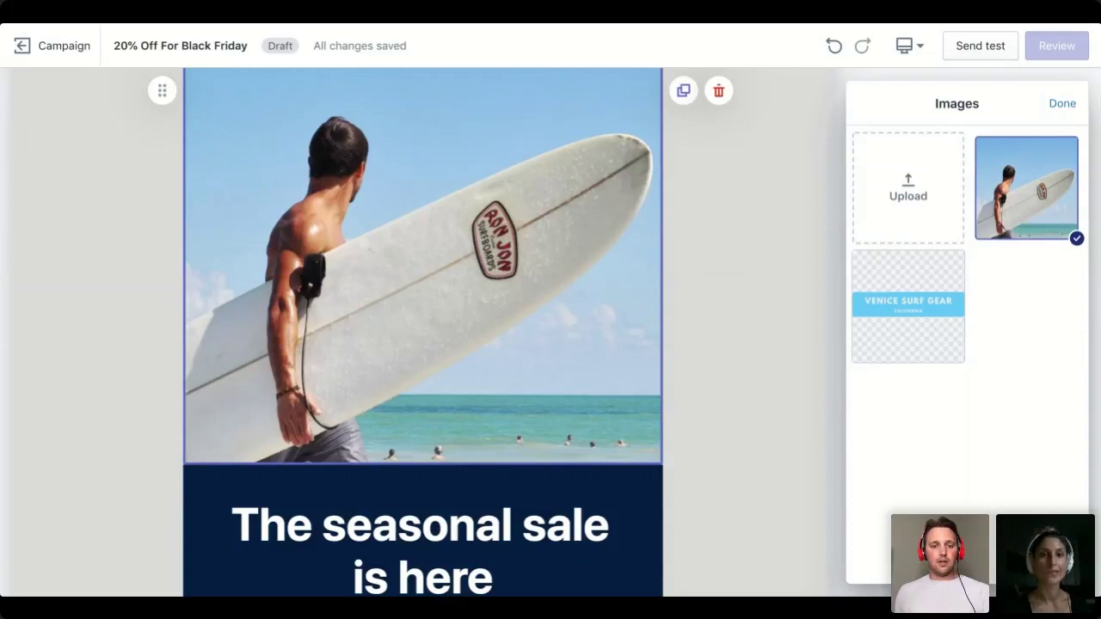
pyautogui.scroll(3, 423, 344)
# Step: Set the "Don't miss out on these deals!" text below the headline to 34px and make it bold
pyautogui.scroll(-7, 422, 344)
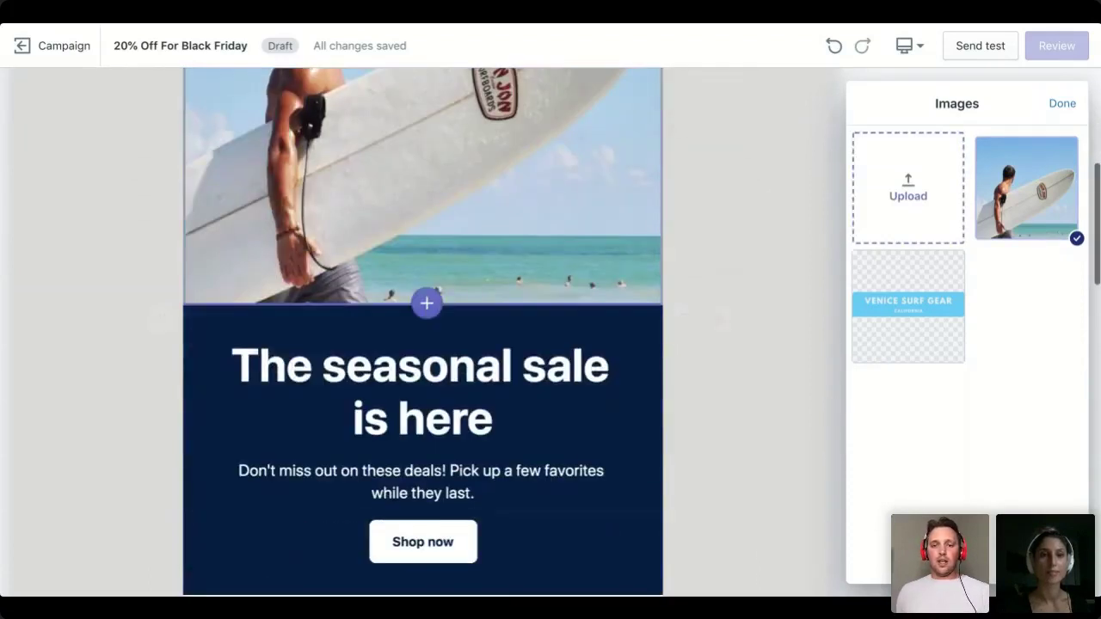
pyautogui.scroll(-5, 422, 344)
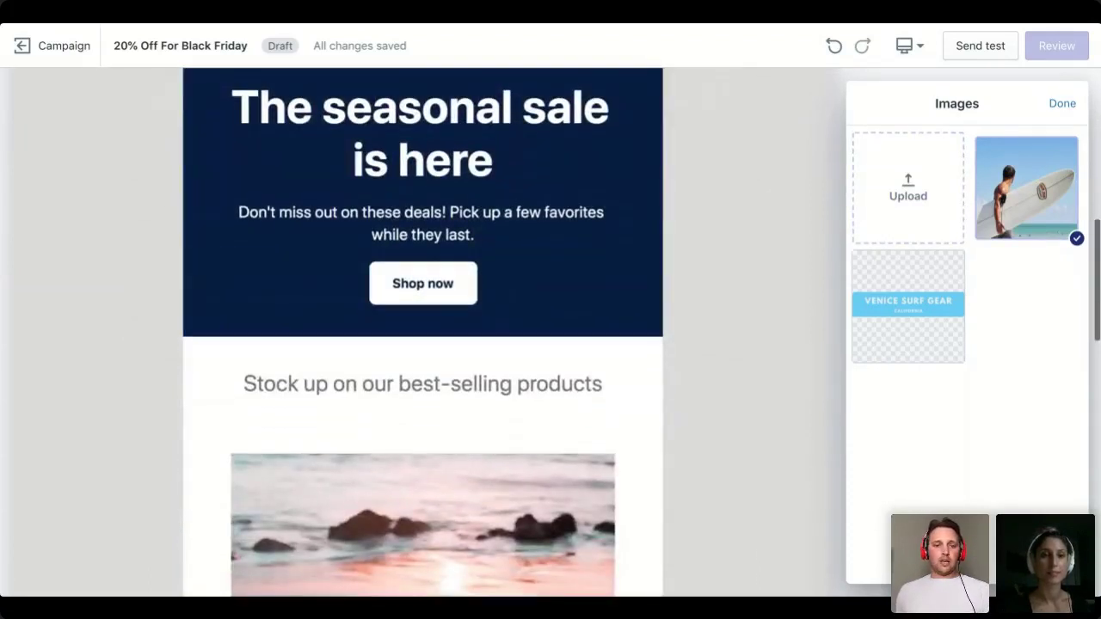
pyautogui.click(514, 211)
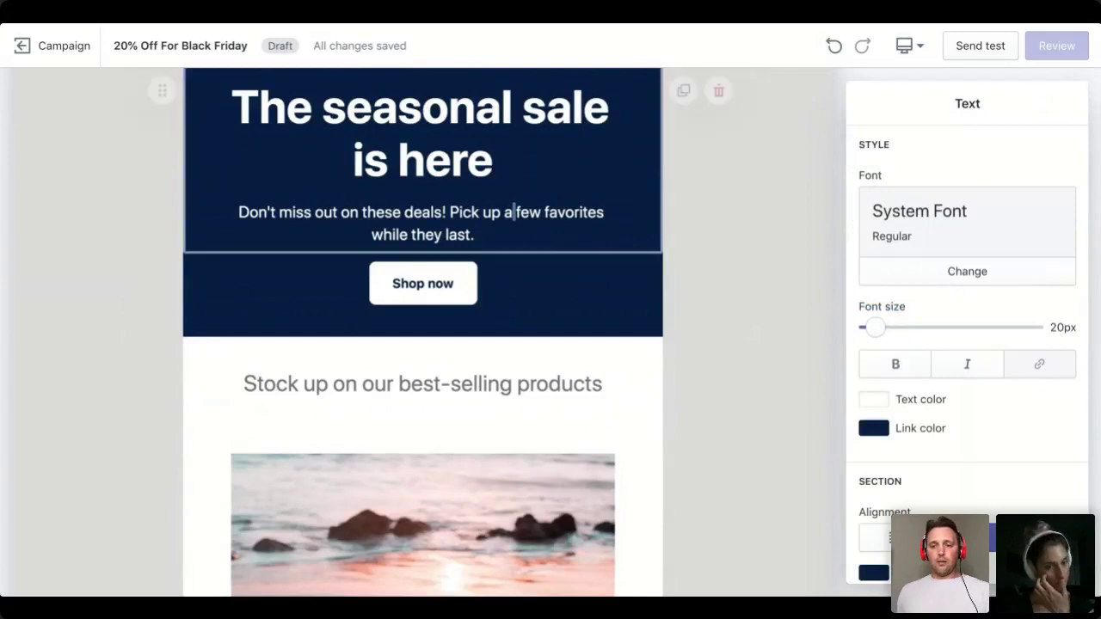
pyautogui.moveTo(875, 327); pyautogui.dragTo(887, 327)
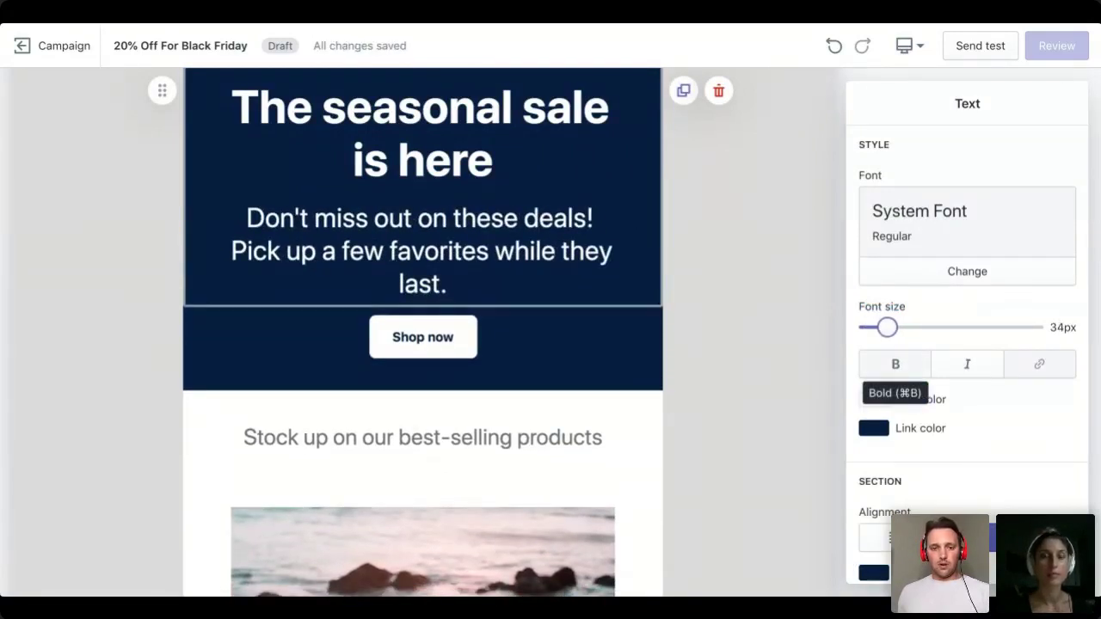
pyautogui.click(896, 364)
pyautogui.click(895, 364)
pyautogui.click(447, 284)
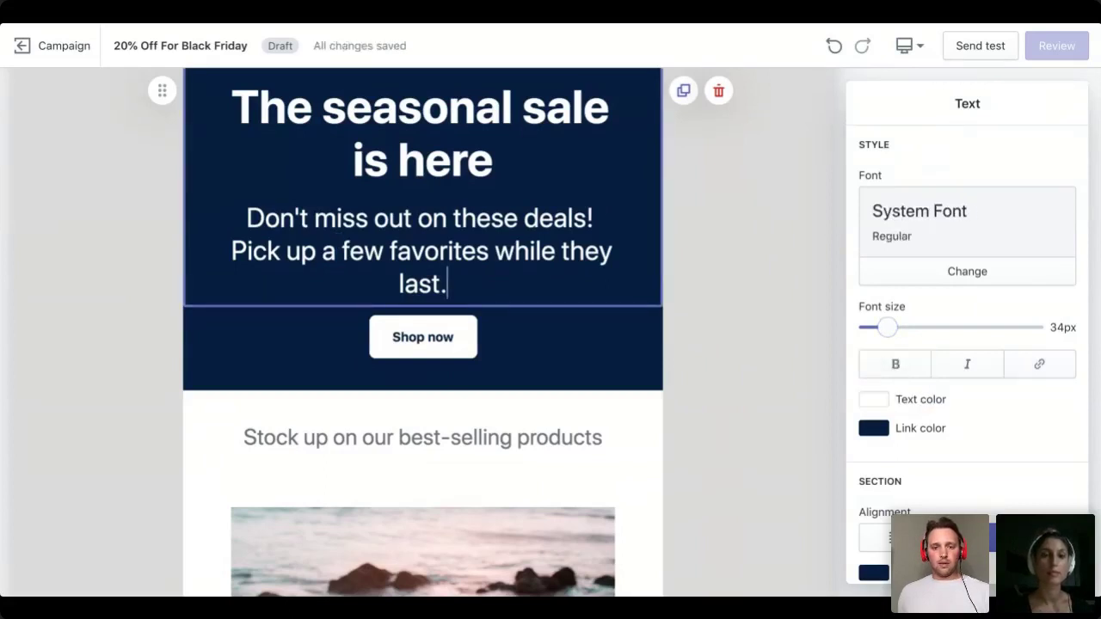
pyautogui.tripleClick(446, 284)
pyautogui.click(896, 364)
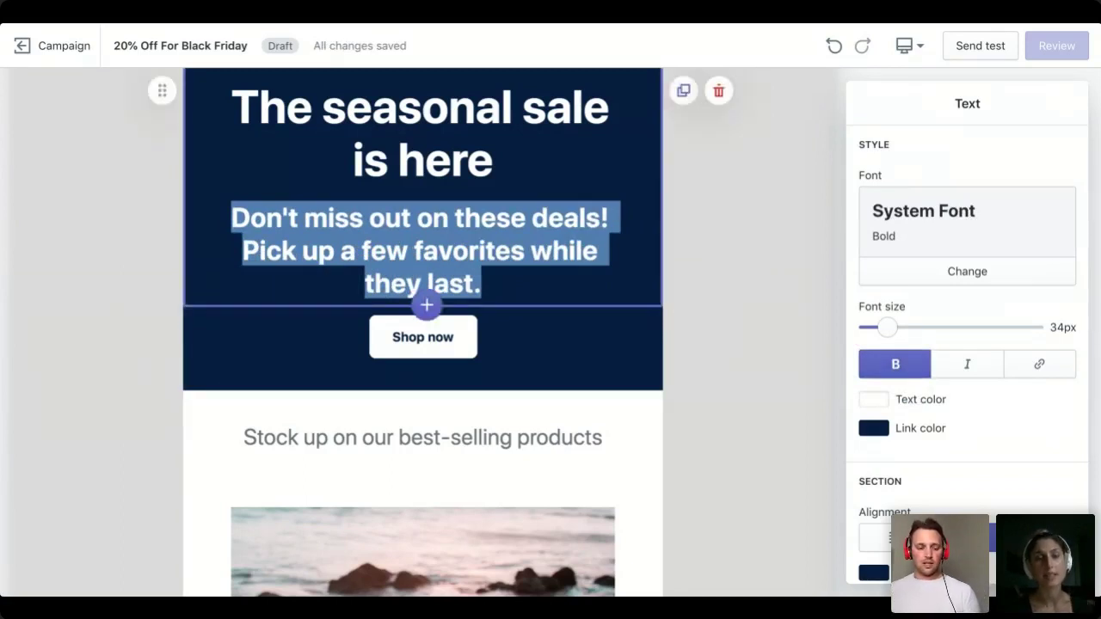
pyautogui.click(480, 282)
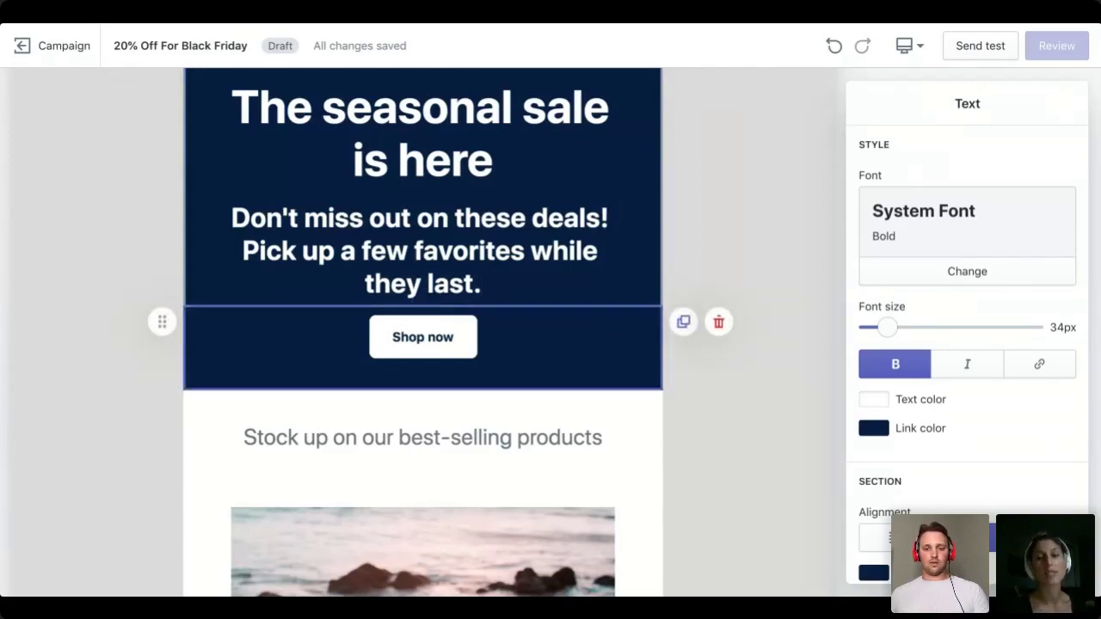
# Step: Examine the style, link and section settings of the "Shop now" button below the headline
pyautogui.click(422, 337)
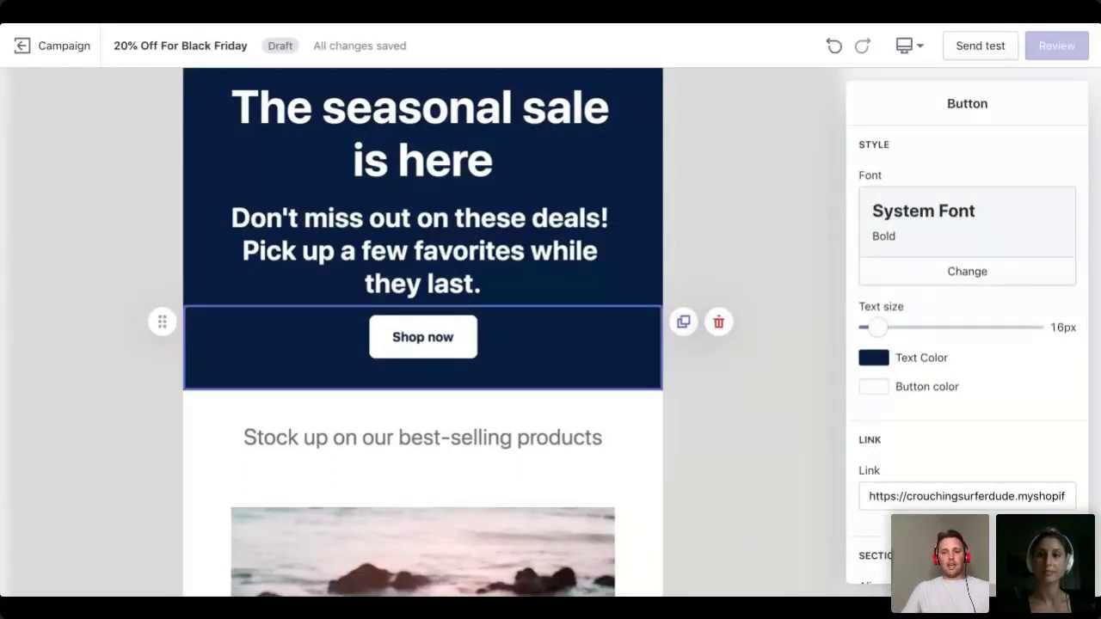
pyautogui.scroll(-1, 422, 335)
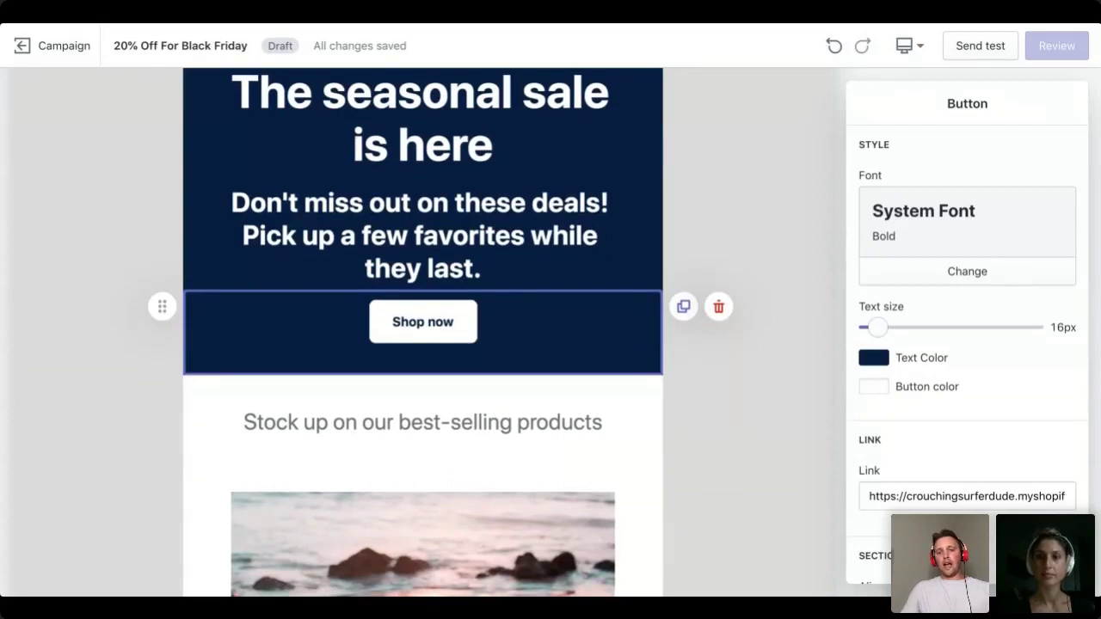
pyautogui.scroll(-3, 422, 335)
pyautogui.scroll(-3, 967, 344)
pyautogui.click(967, 404)
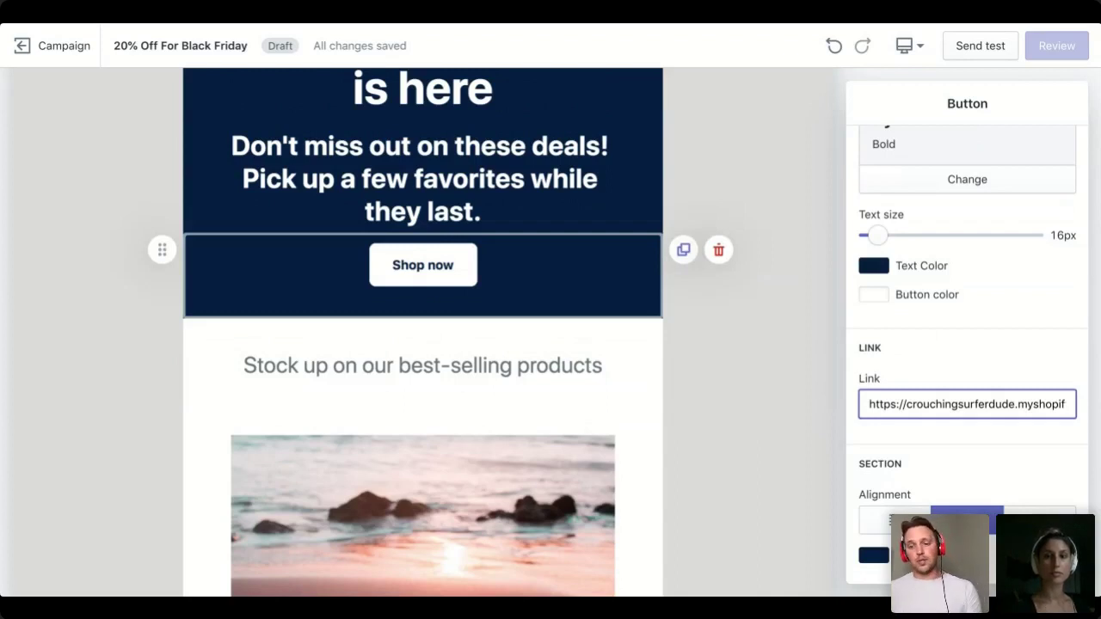
pyautogui.scroll(1, 967, 344)
pyautogui.scroll(-1, 967, 344)
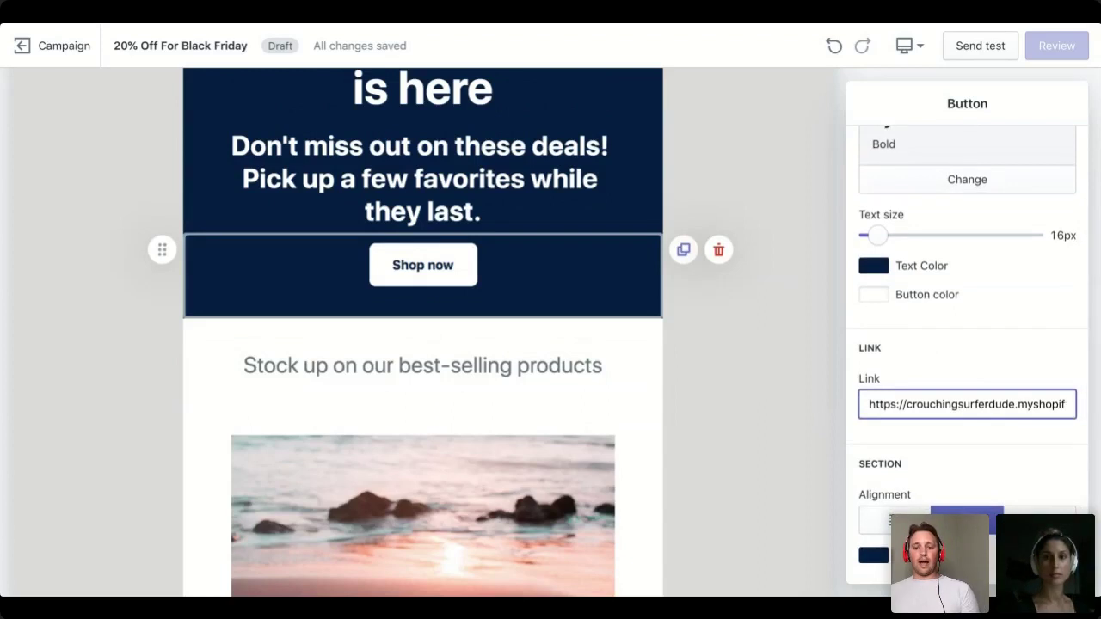
# Step: Review the email from the best-selling products text through the products and footer, then the overall email styles and header details
pyautogui.click(423, 365)
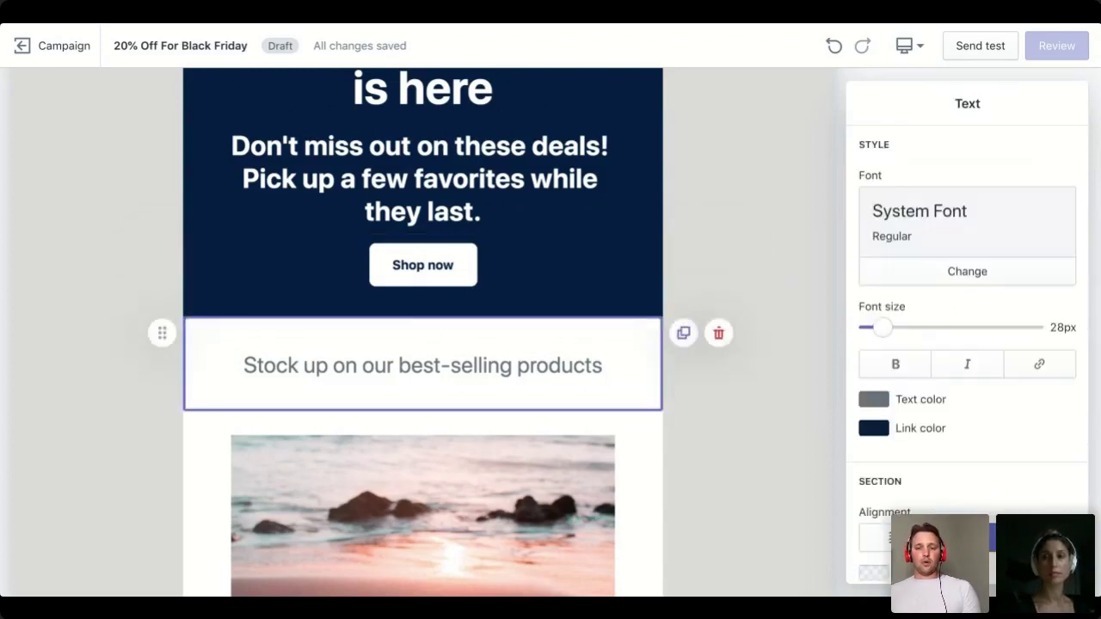
pyautogui.scroll(-6, 422, 332)
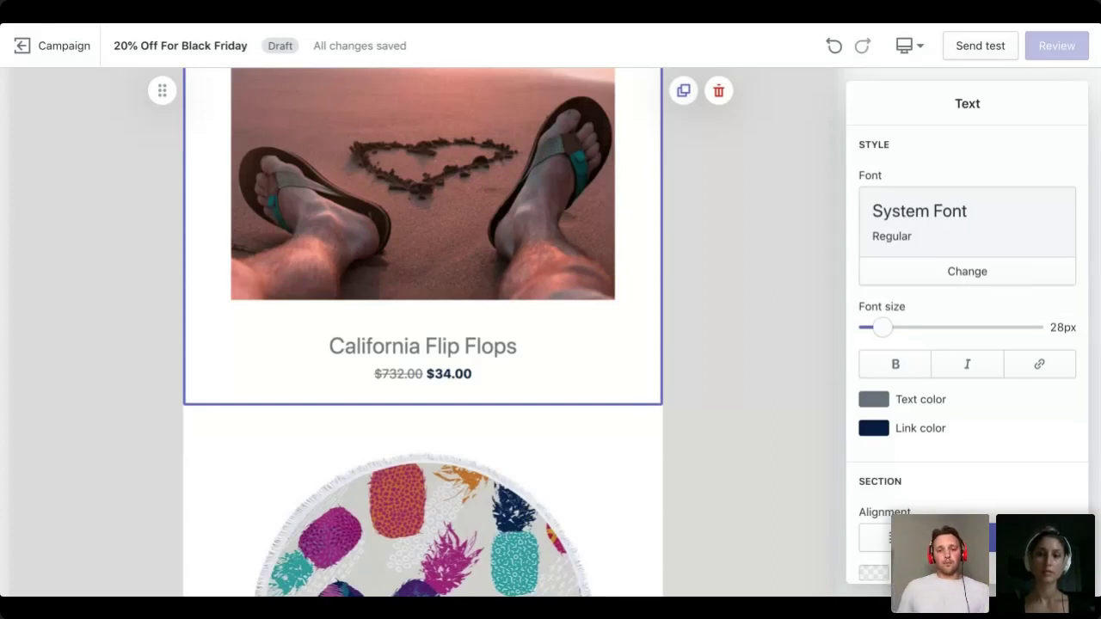
pyautogui.scroll(-2, 424, 563)
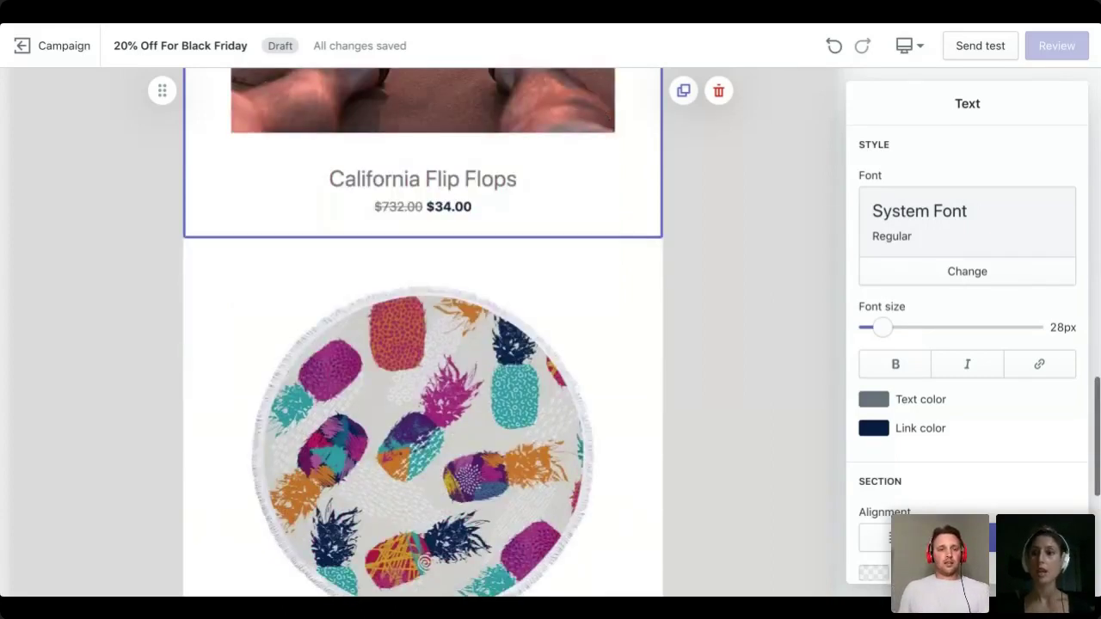
pyautogui.scroll(-1, 422, 344)
pyautogui.scroll(-4, 423, 332)
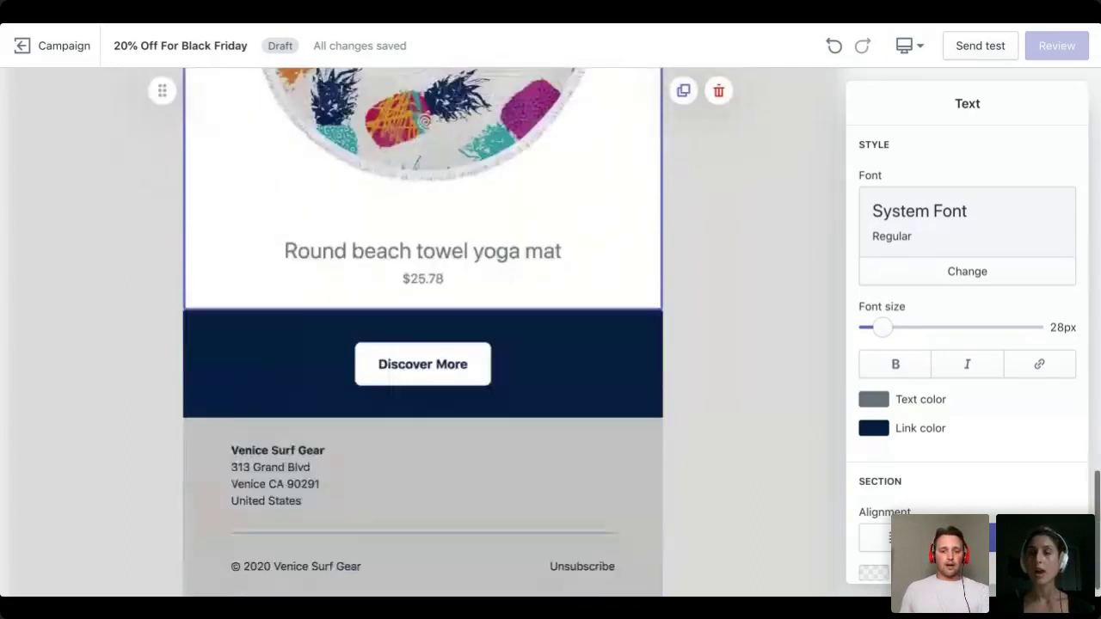
pyautogui.press('Escape')
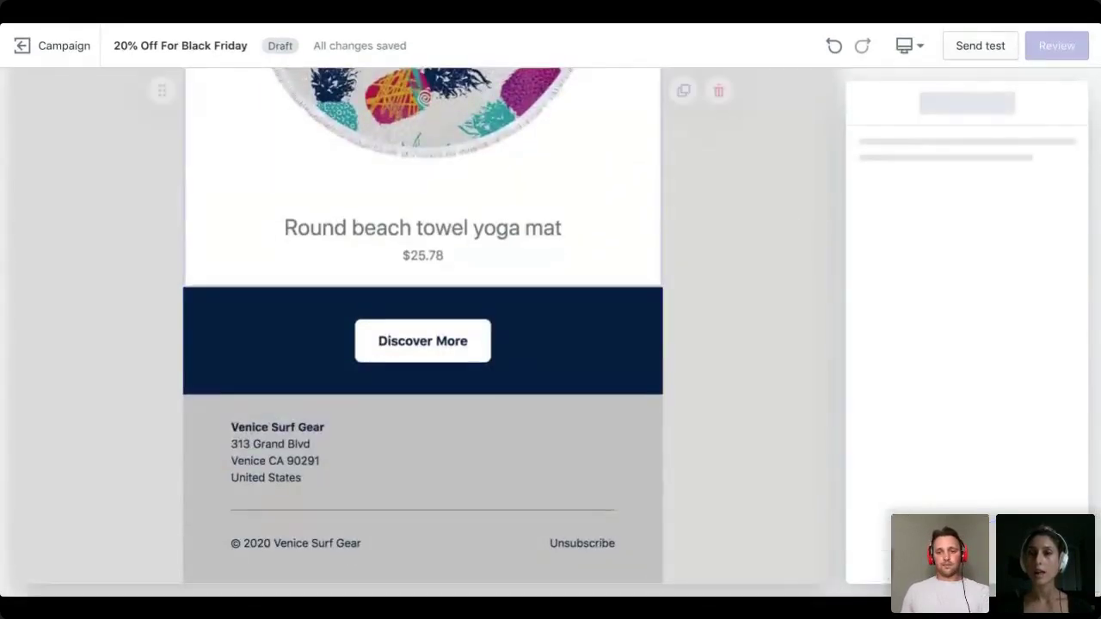
pyautogui.scroll(8, 422, 344)
pyautogui.scroll(8, 422, 345)
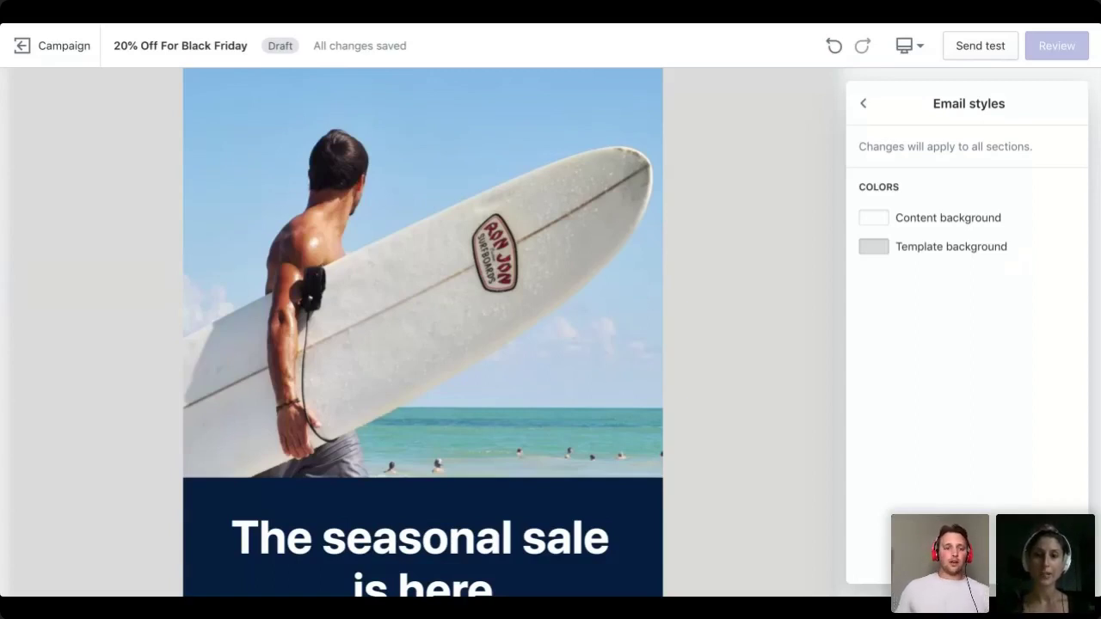
pyautogui.scroll(5, 421, 331)
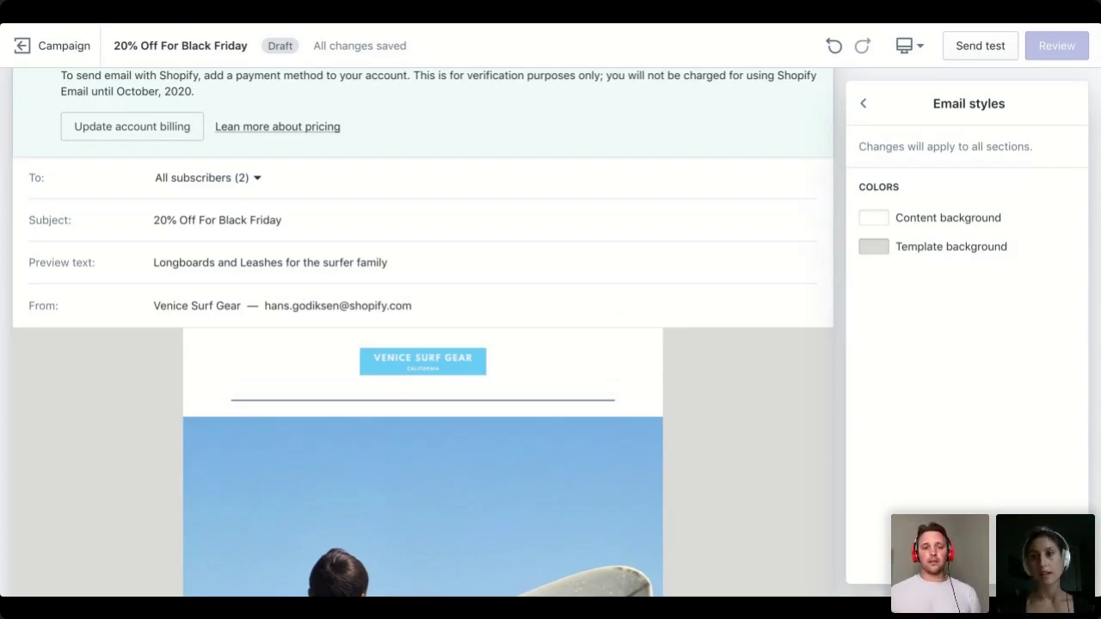
# Step: Insert a product section between the "Shop now" button and the "Stock up on our best-selling products" text
pyautogui.scroll(-3, 423, 344)
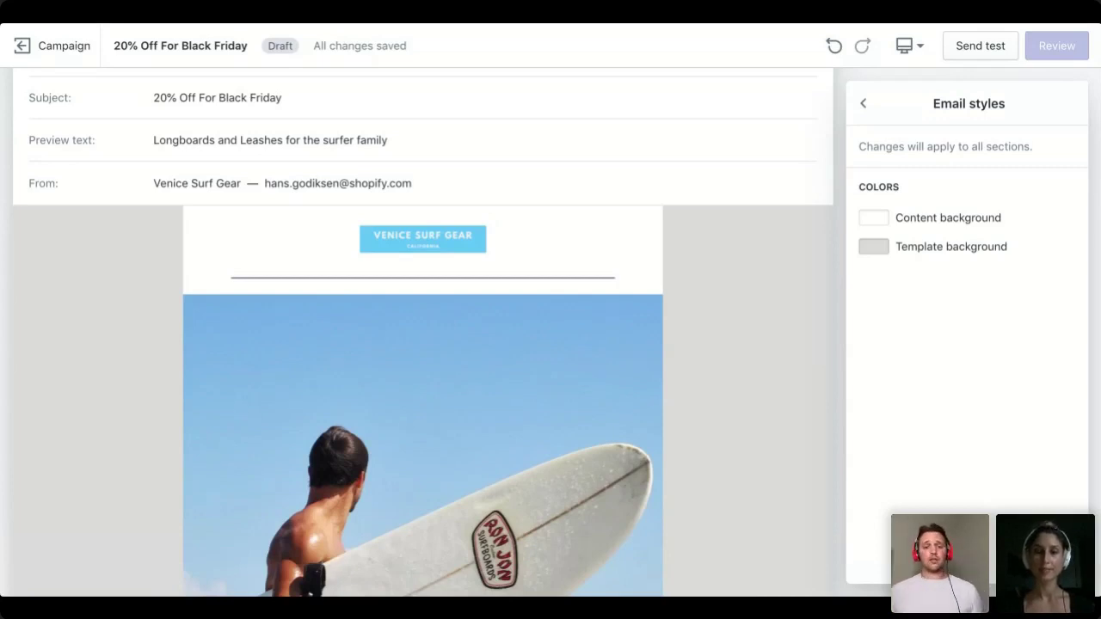
pyautogui.scroll(-10, 422, 344)
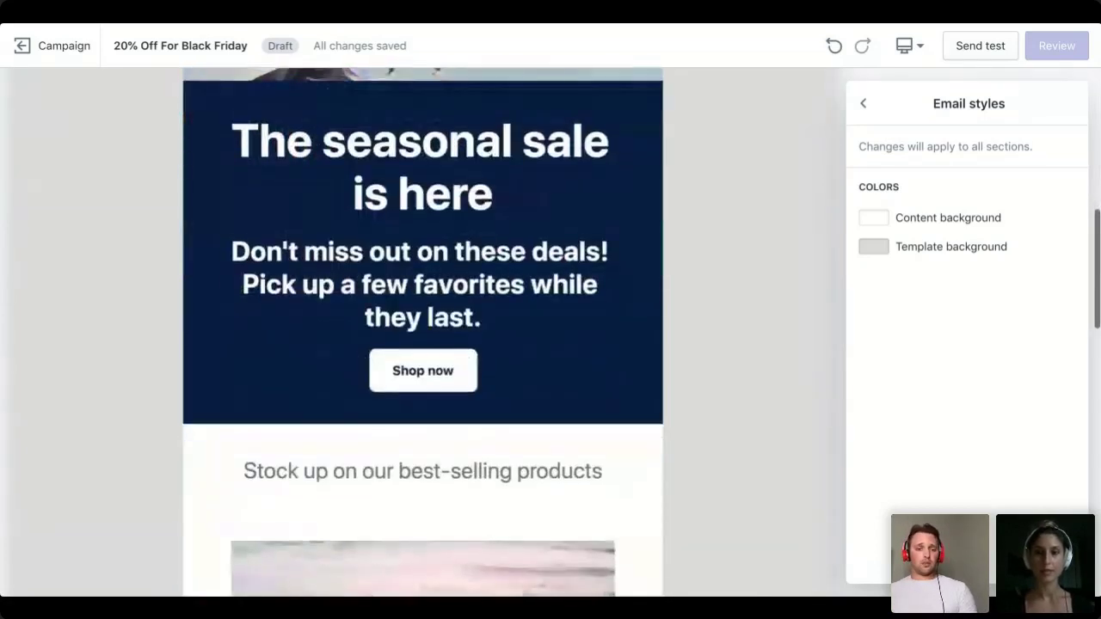
pyautogui.click(426, 422)
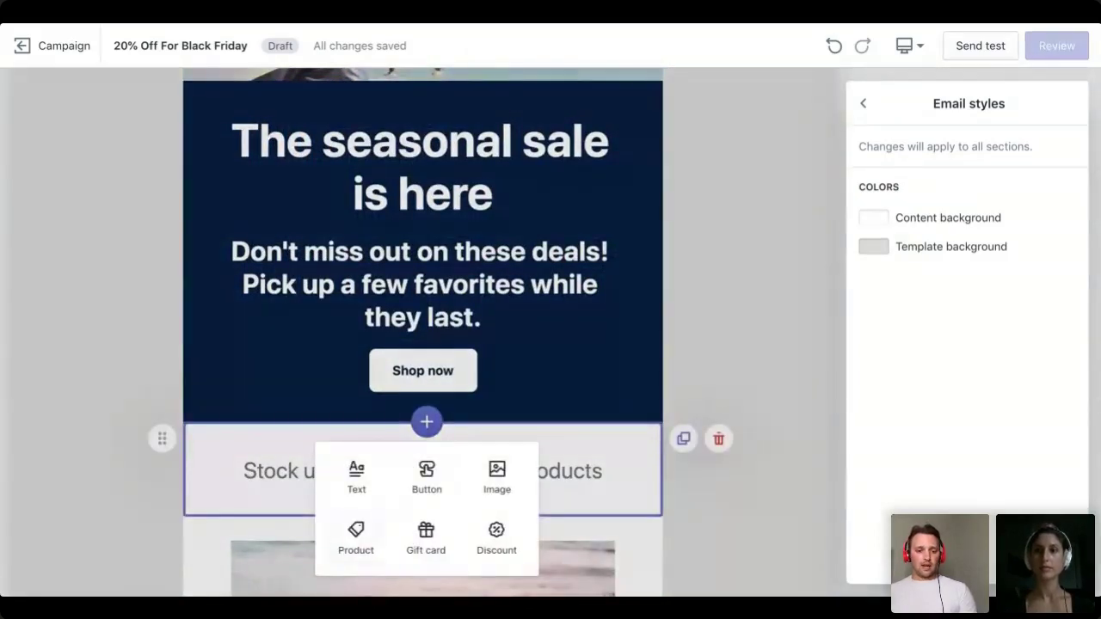
pyautogui.press('Escape')
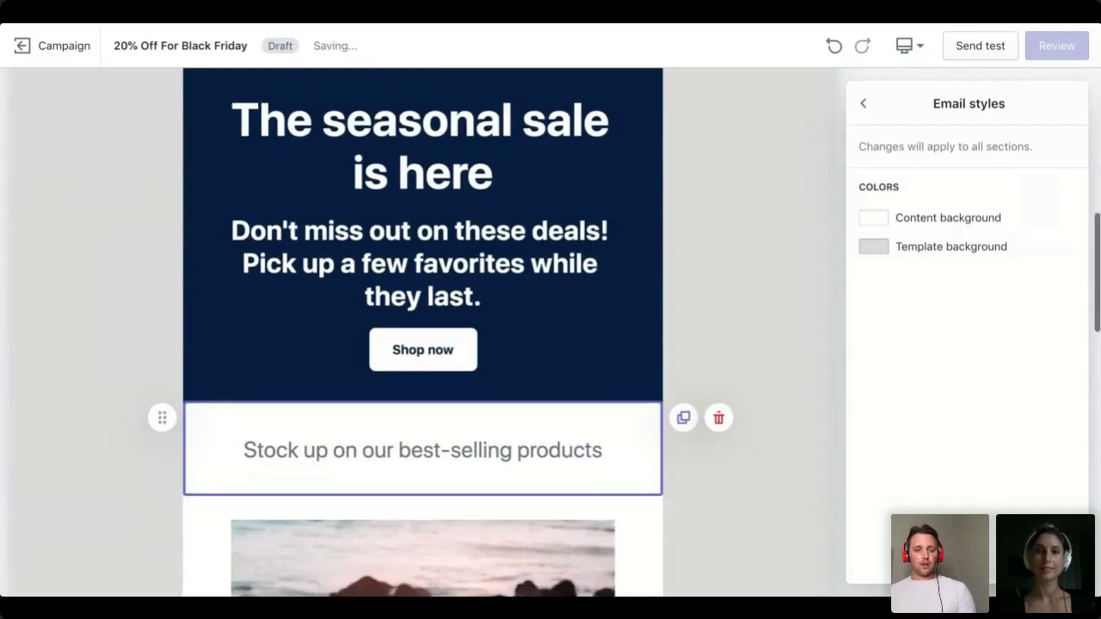
pyautogui.scroll(-7, 423, 344)
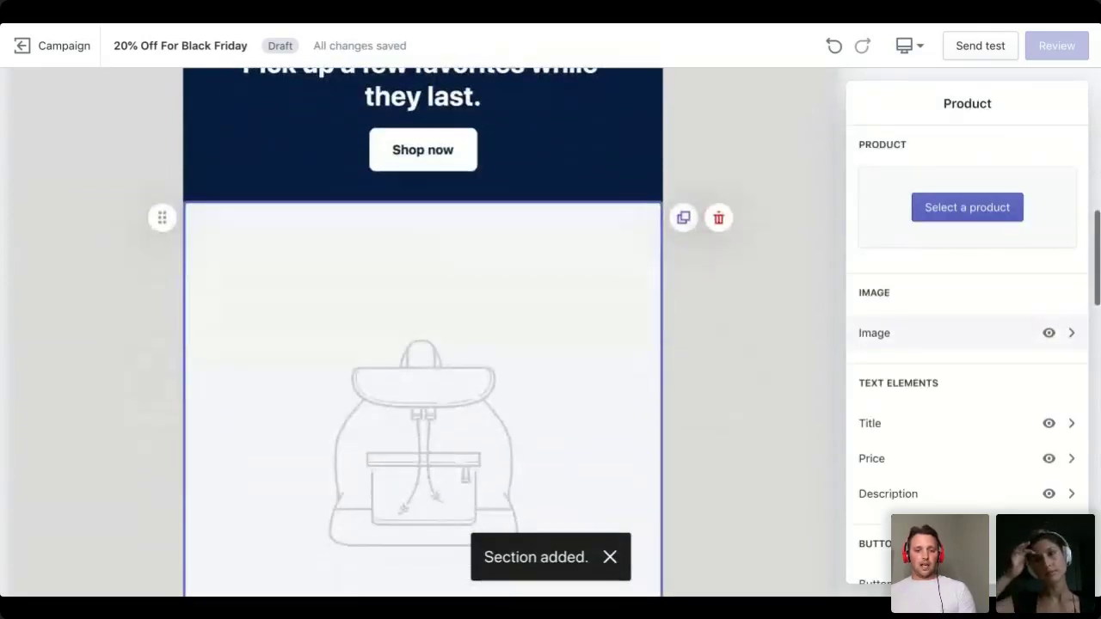
pyautogui.scroll(2, 422, 258)
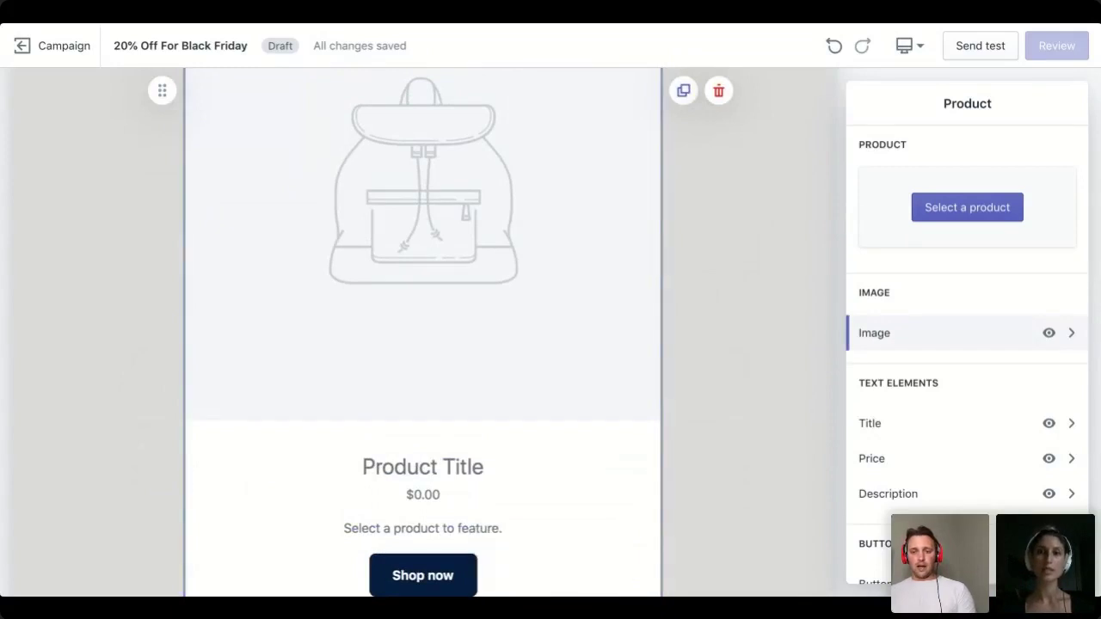
# Step: Feature the product "11' Inflatable Surfboard SUP" in the new product section
pyautogui.click(967, 207)
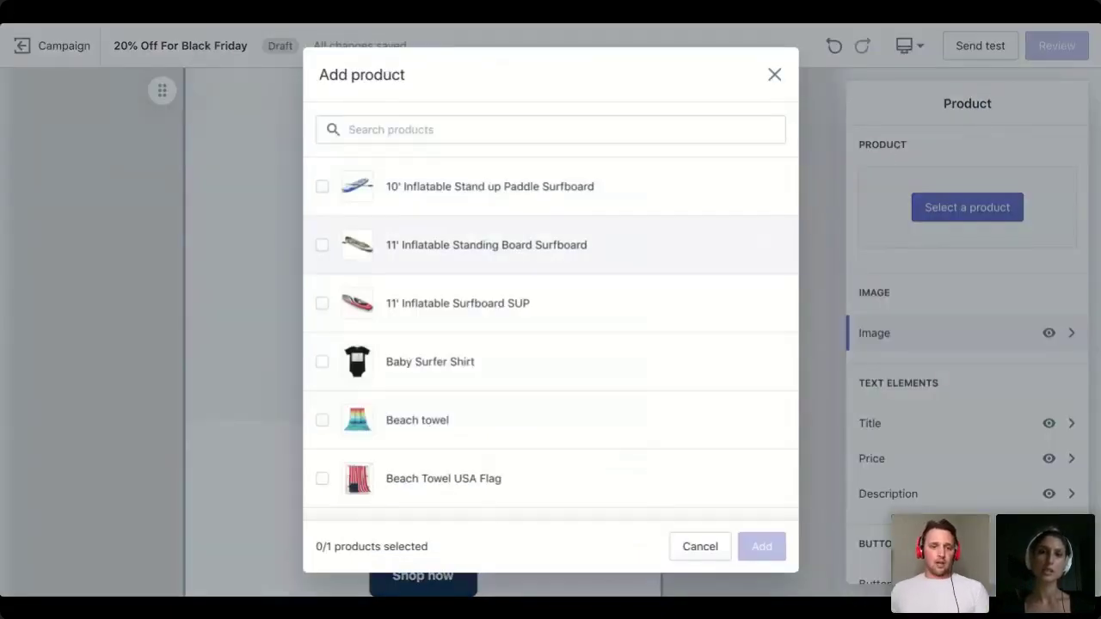
pyautogui.click(322, 303)
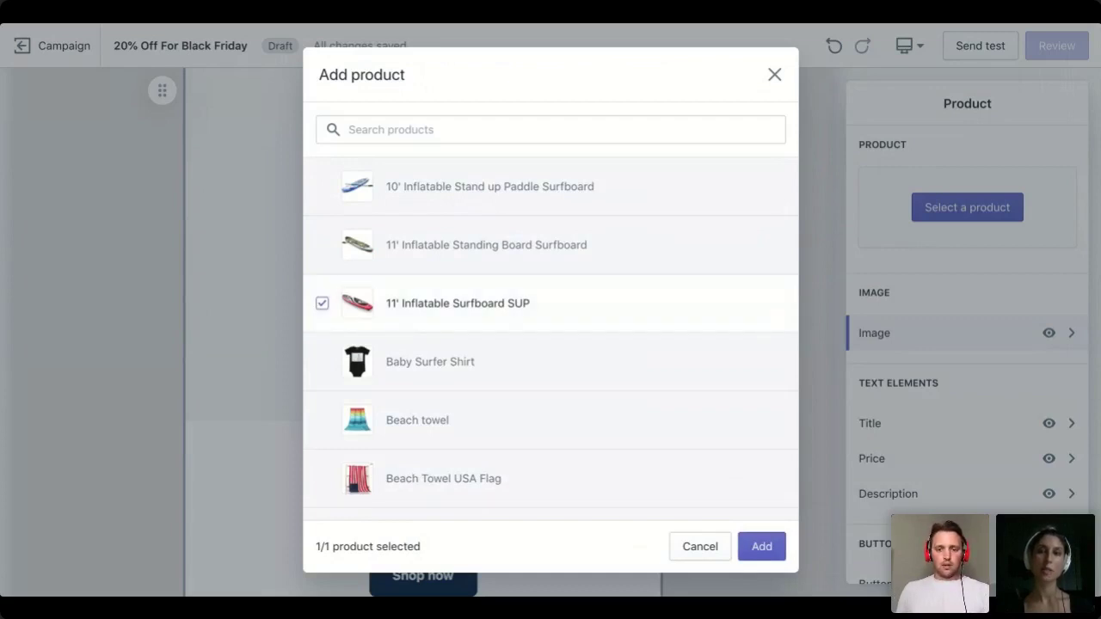
pyautogui.click(761, 546)
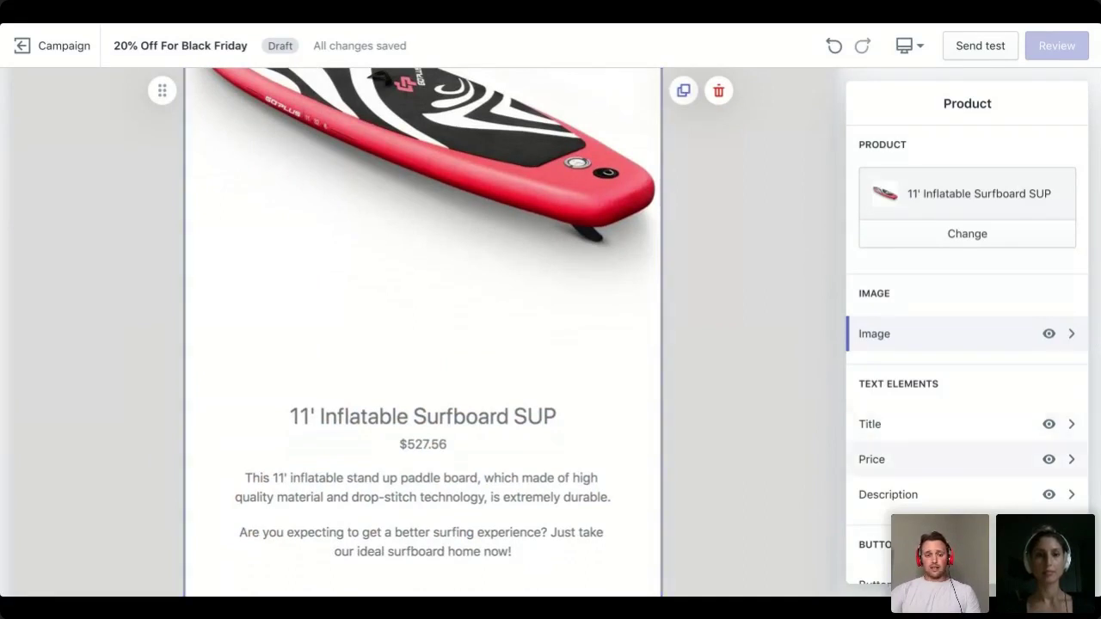
# Step: Hide the price in the "11' Inflatable Surfboard SUP" product section
pyautogui.click(1048, 459)
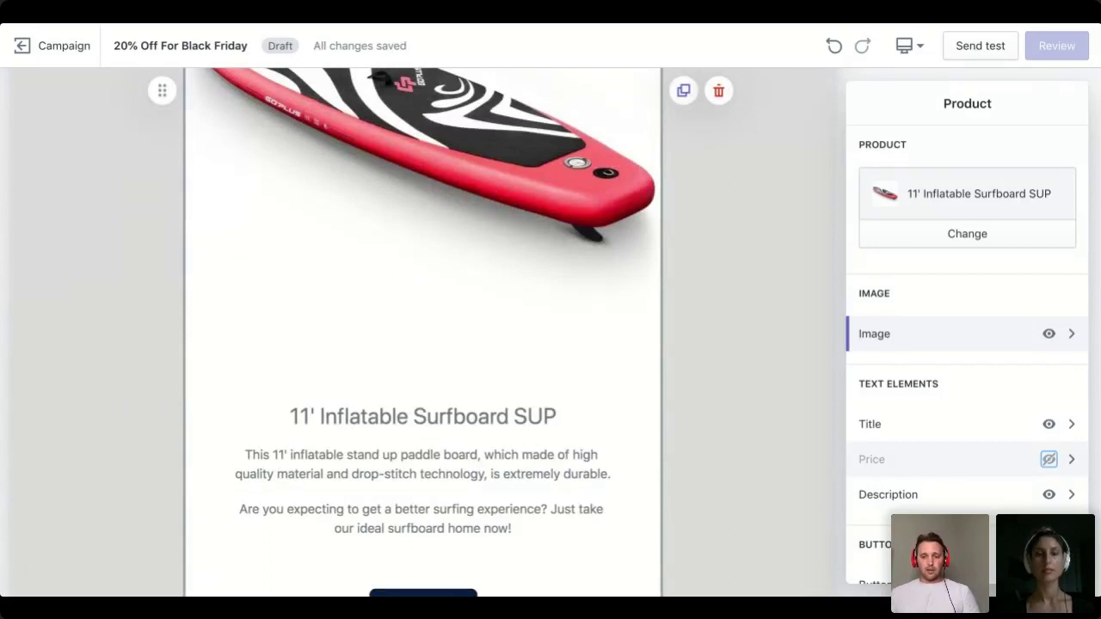
pyautogui.scroll(-5, 967, 344)
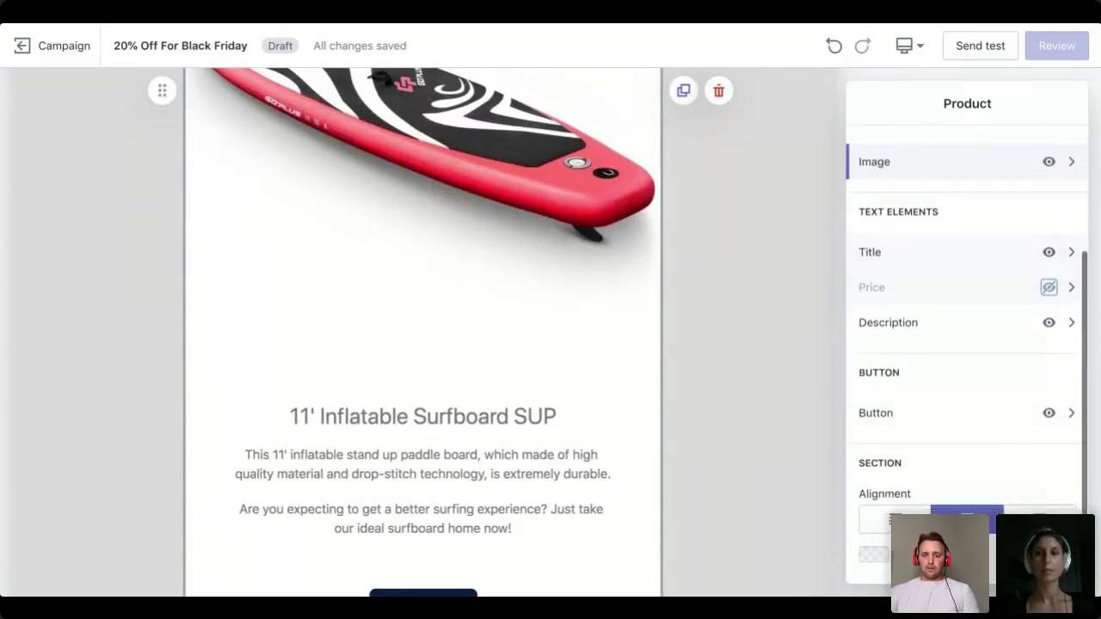
pyautogui.scroll(5, 967, 344)
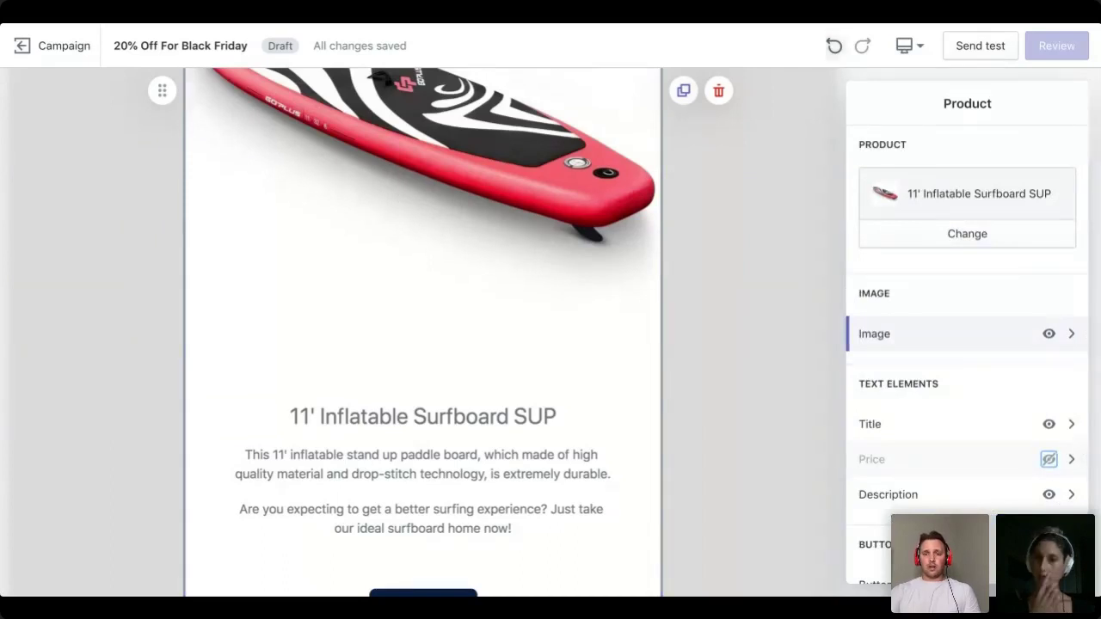
# Step: Preview the email in the mobile layout and review the surfboard product section with its element settings
pyautogui.click(910, 46)
pyautogui.click(942, 81)
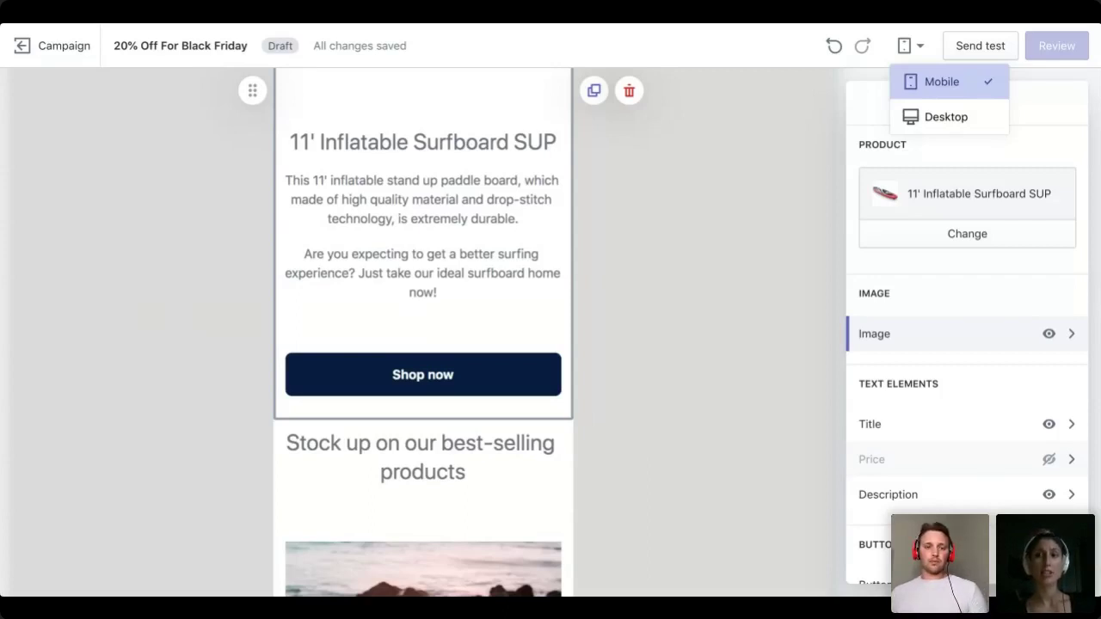
pyautogui.scroll(10, 423, 333)
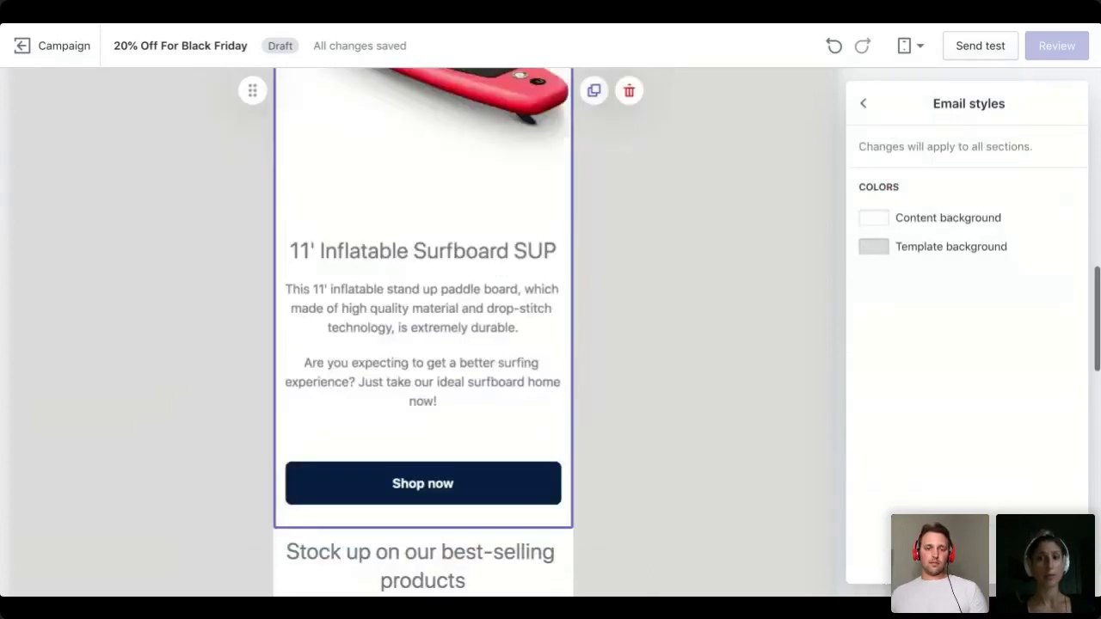
pyautogui.scroll(2, 423, 333)
pyautogui.scroll(-7, 424, 332)
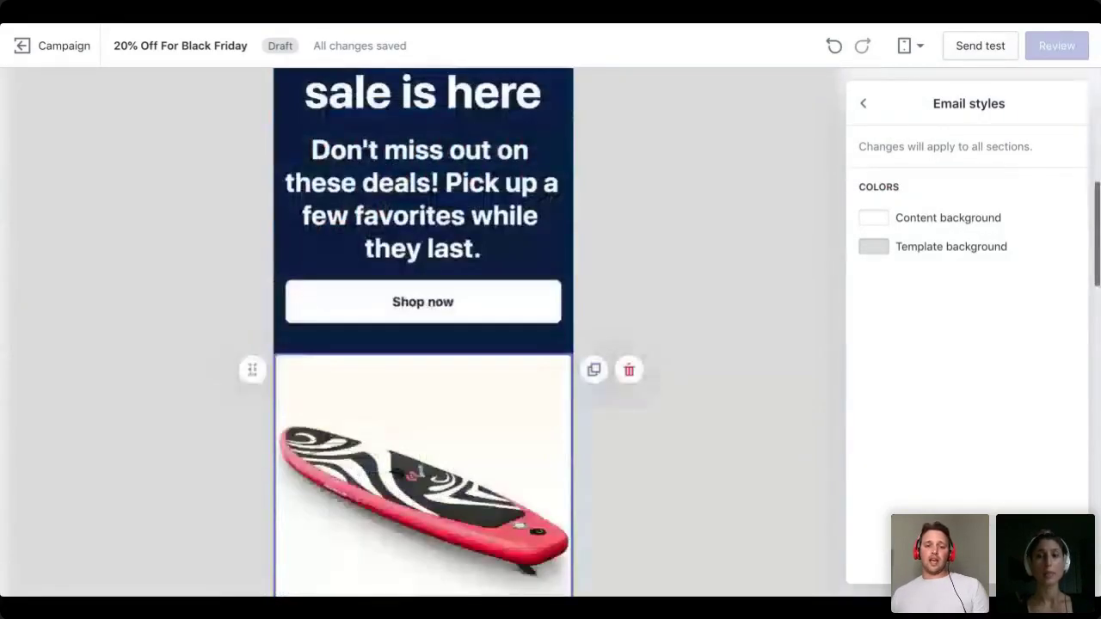
pyautogui.scroll(-3, 423, 333)
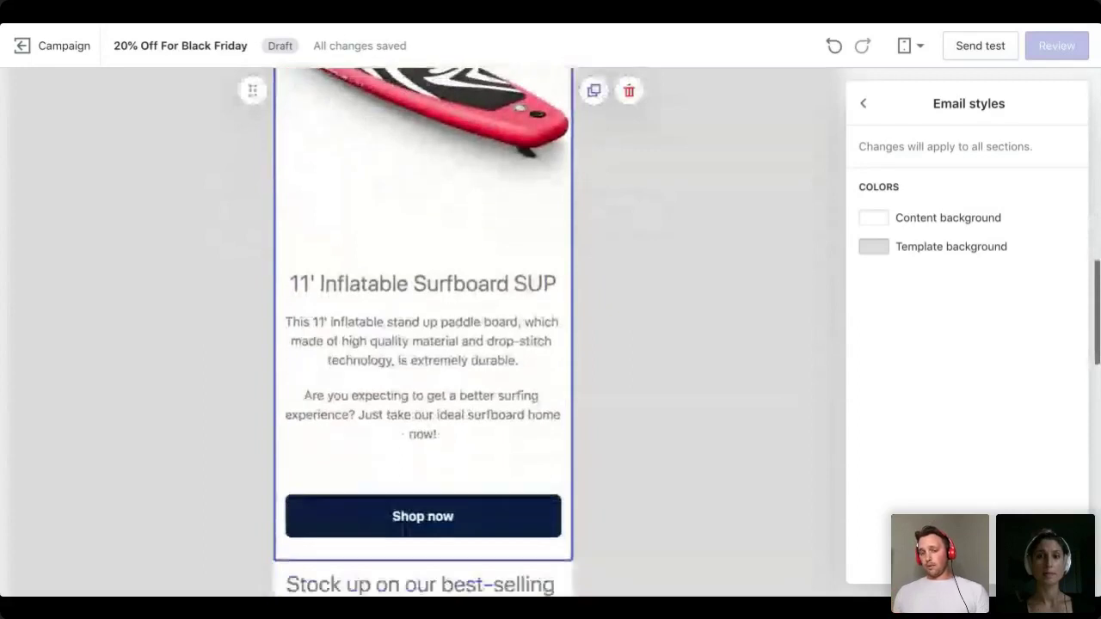
pyautogui.scroll(1, 424, 333)
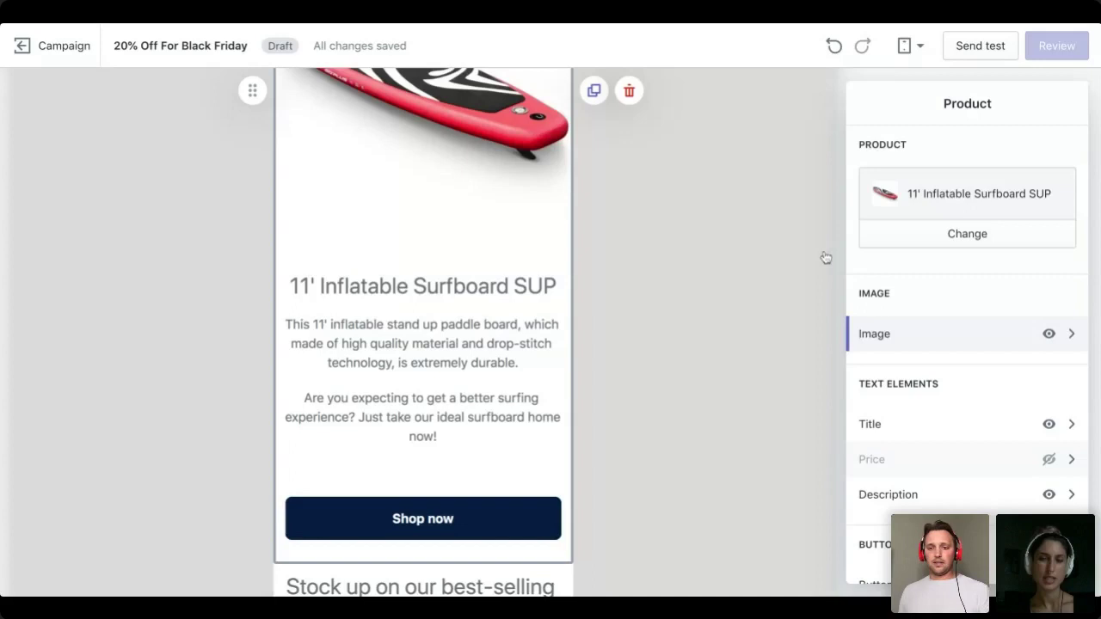
pyautogui.scroll(-2, 924, 350)
pyautogui.scroll(-1, 924, 350)
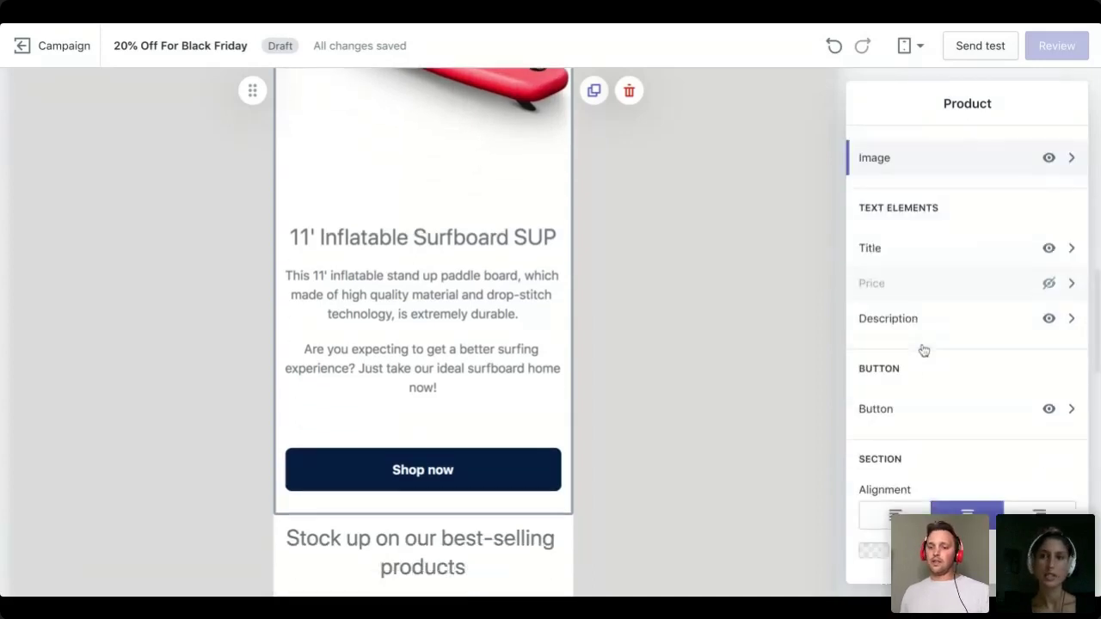
pyautogui.scroll(1, 924, 350)
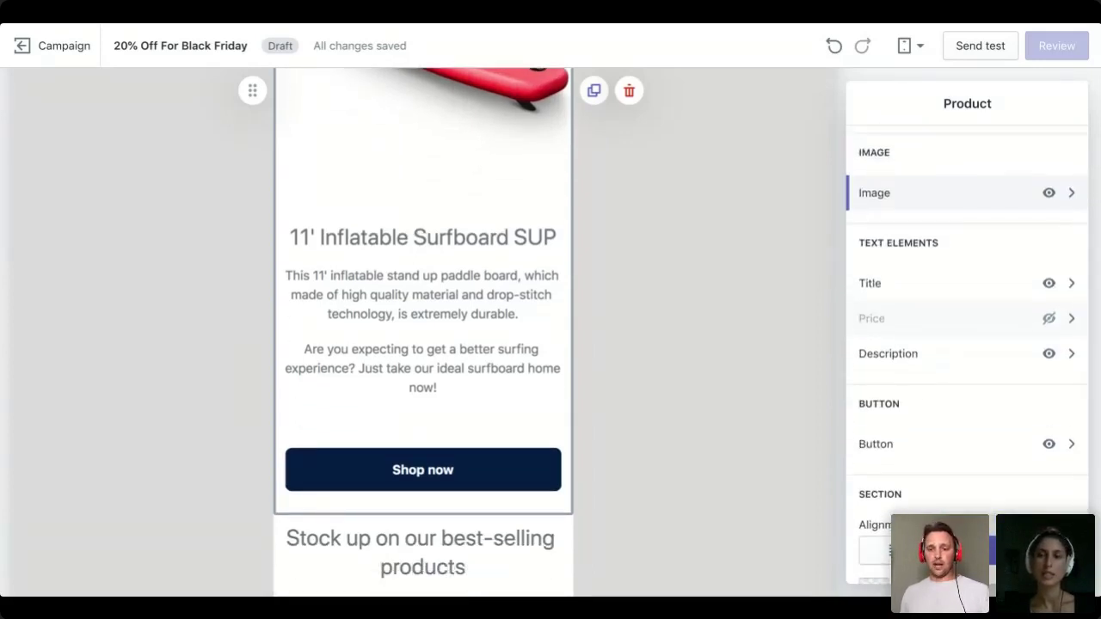
pyautogui.scroll(2, 967, 344)
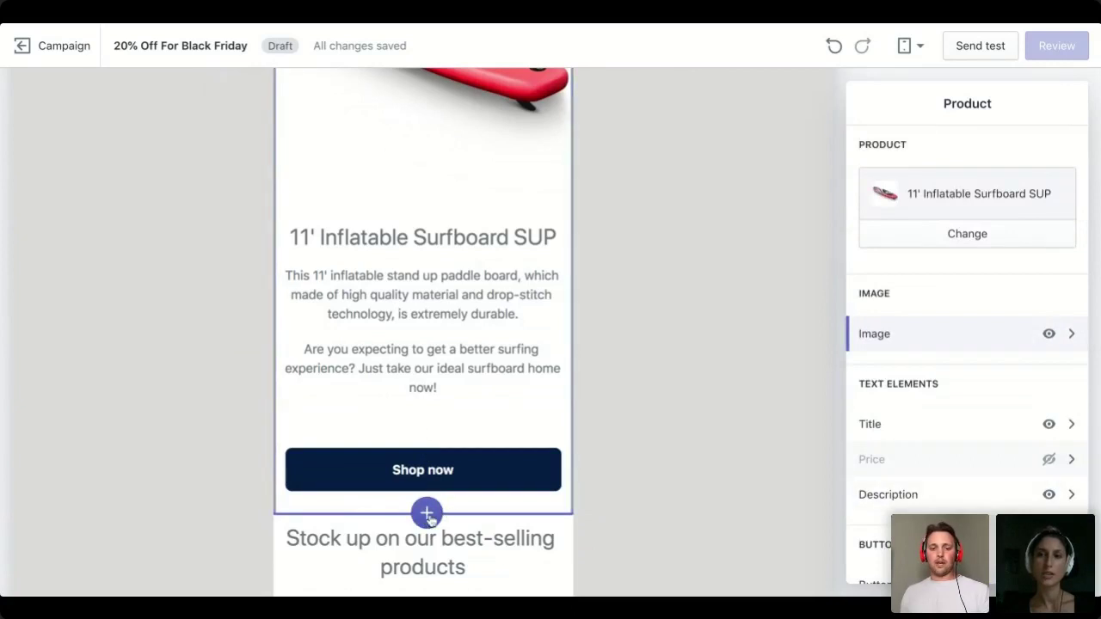
# Step: Insert a text section between the surfboard product and the best-selling products heading, and delete it again
pyautogui.click(427, 514)
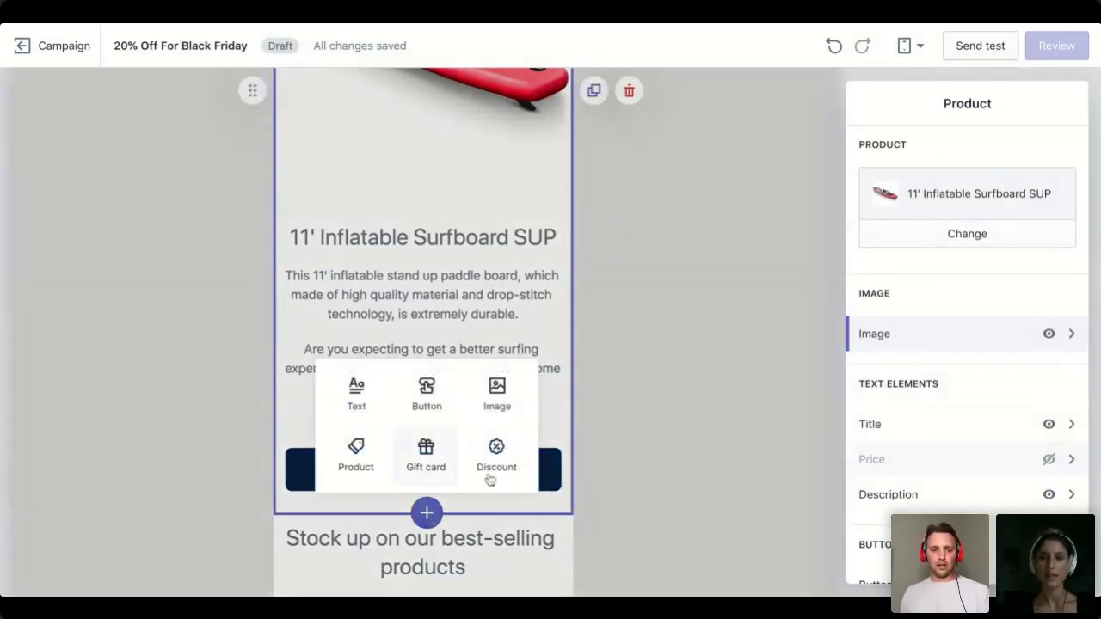
pyautogui.click(355, 413)
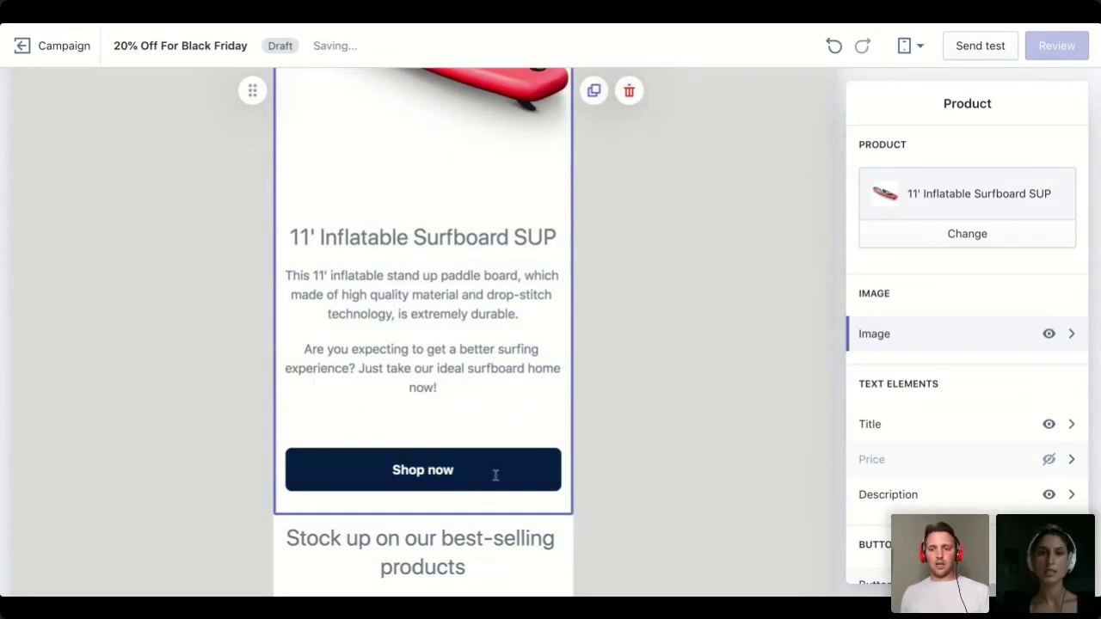
pyautogui.scroll(-1, 977, 467)
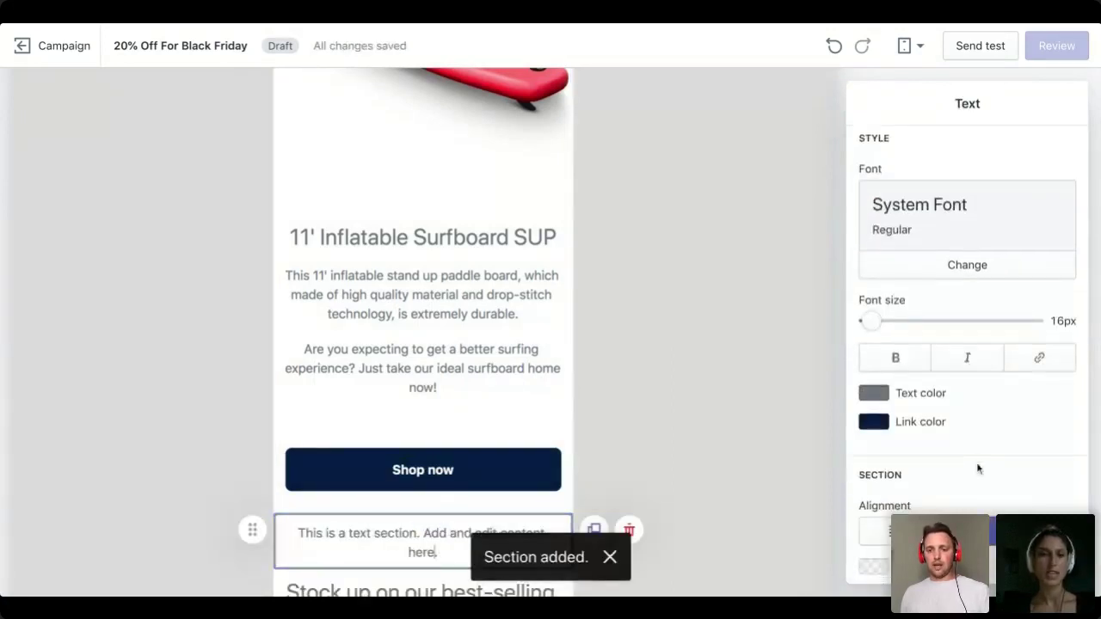
pyautogui.scroll(1, 976, 468)
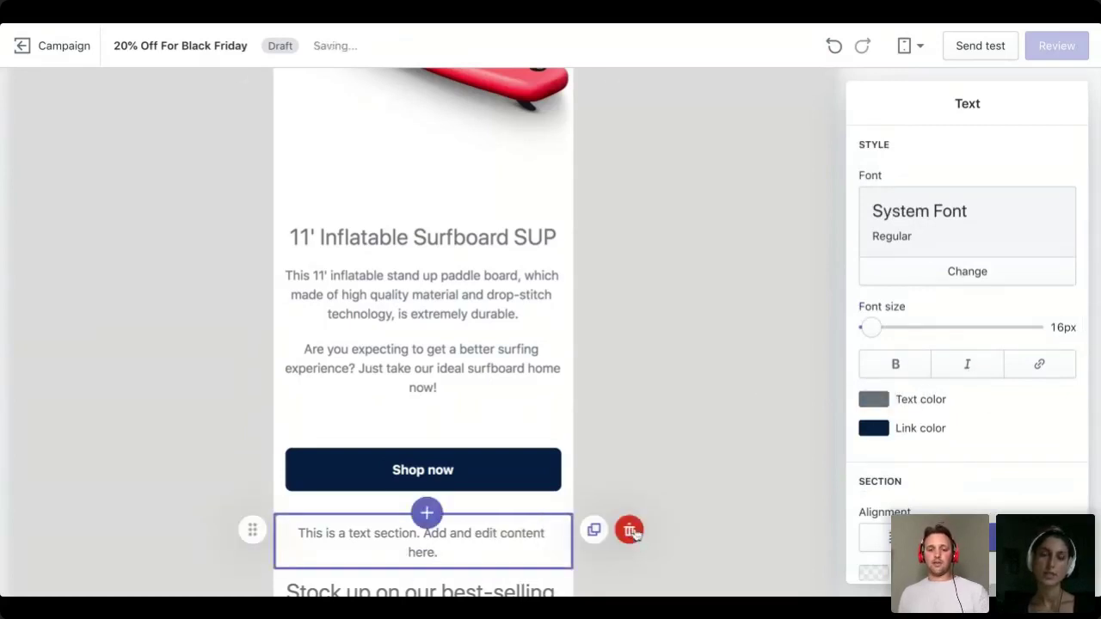
pyautogui.click(629, 530)
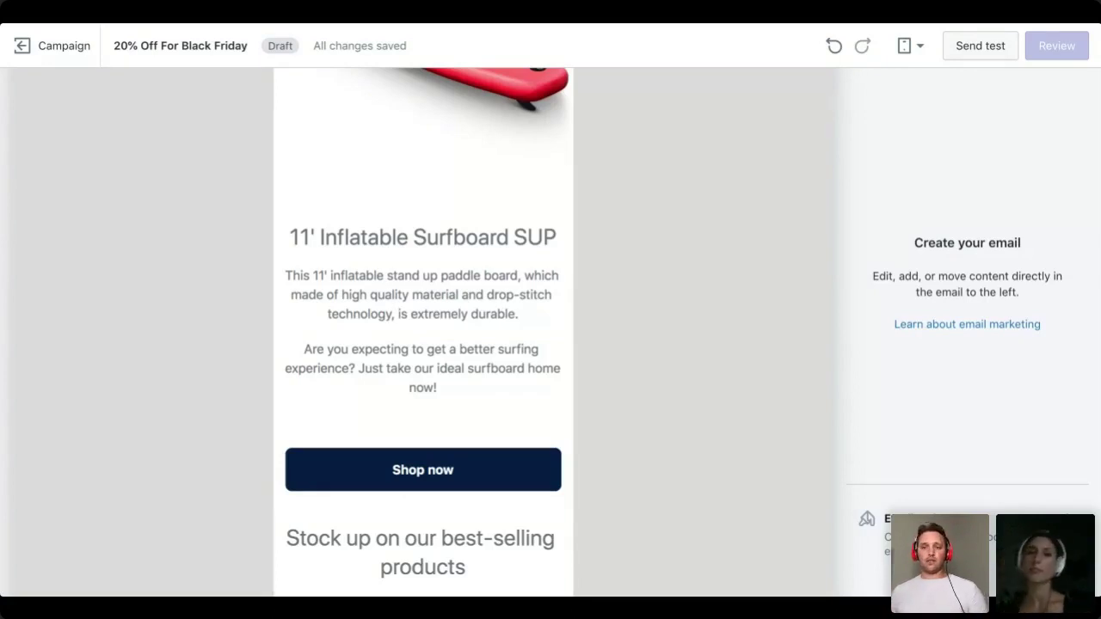
# Step: Send a test of the Black Friday email to the prefilled recipient address
pyautogui.click(981, 45)
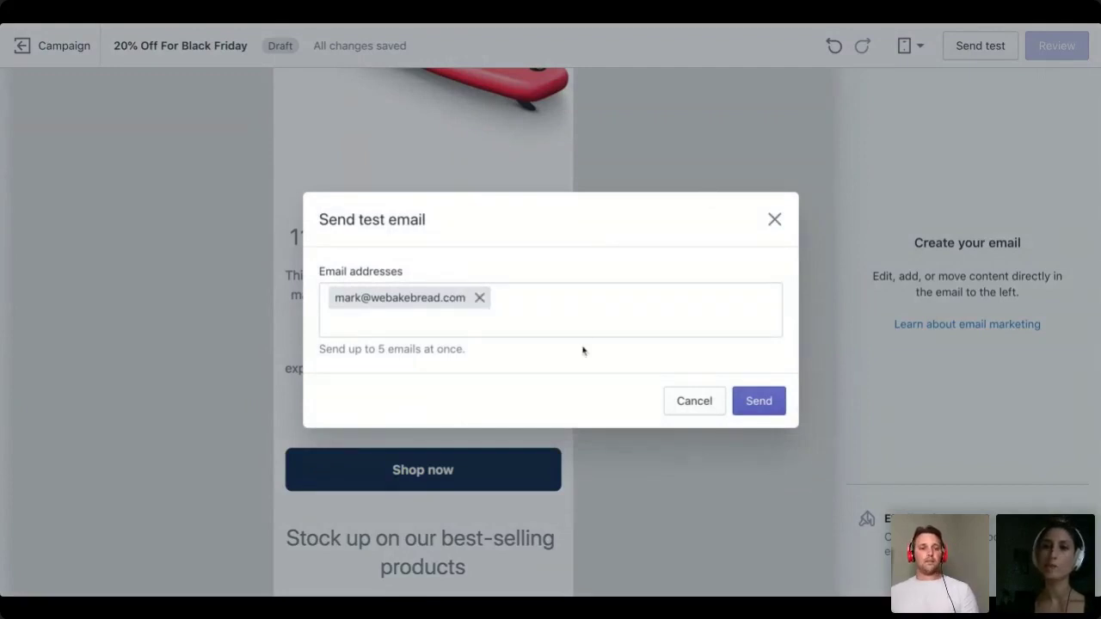
pyautogui.click(759, 399)
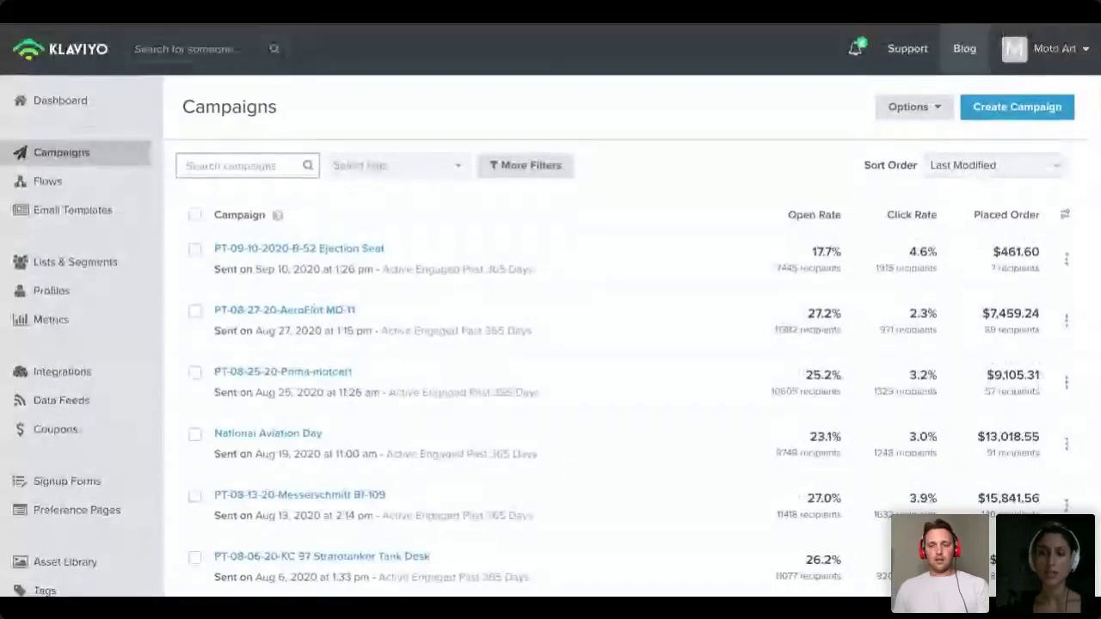
# Step: Switch to the YoColorado account in Klaviyo and review the dashboard's last-30-days revenue and flow performance
pyautogui.click(1046, 49)
pyautogui.scroll(-10, 1041, 164)
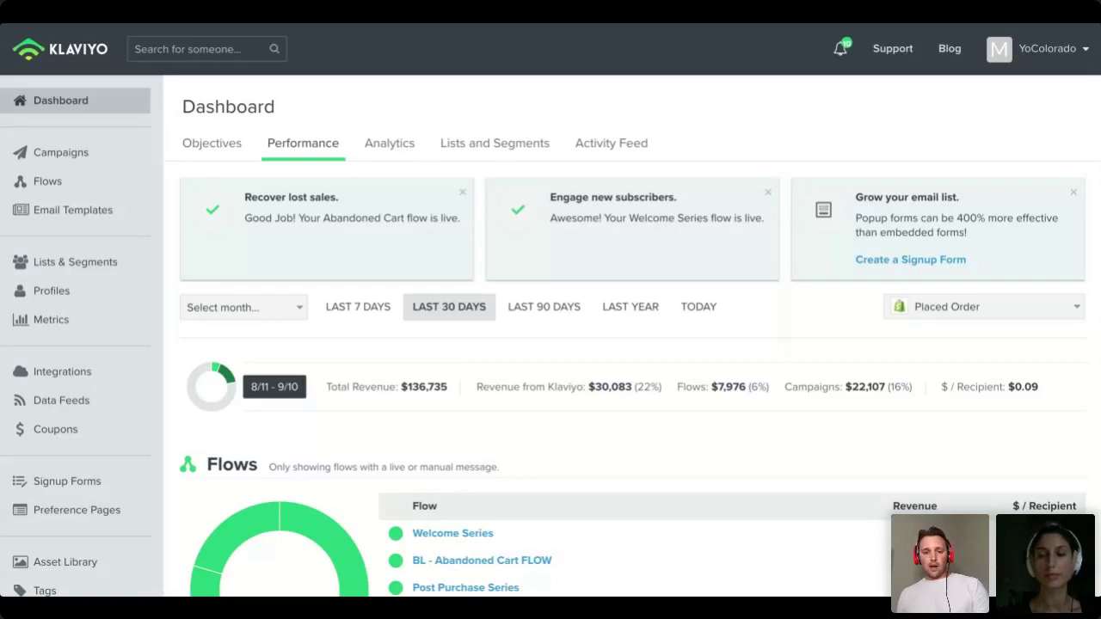
pyautogui.scroll(-3, 551, 344)
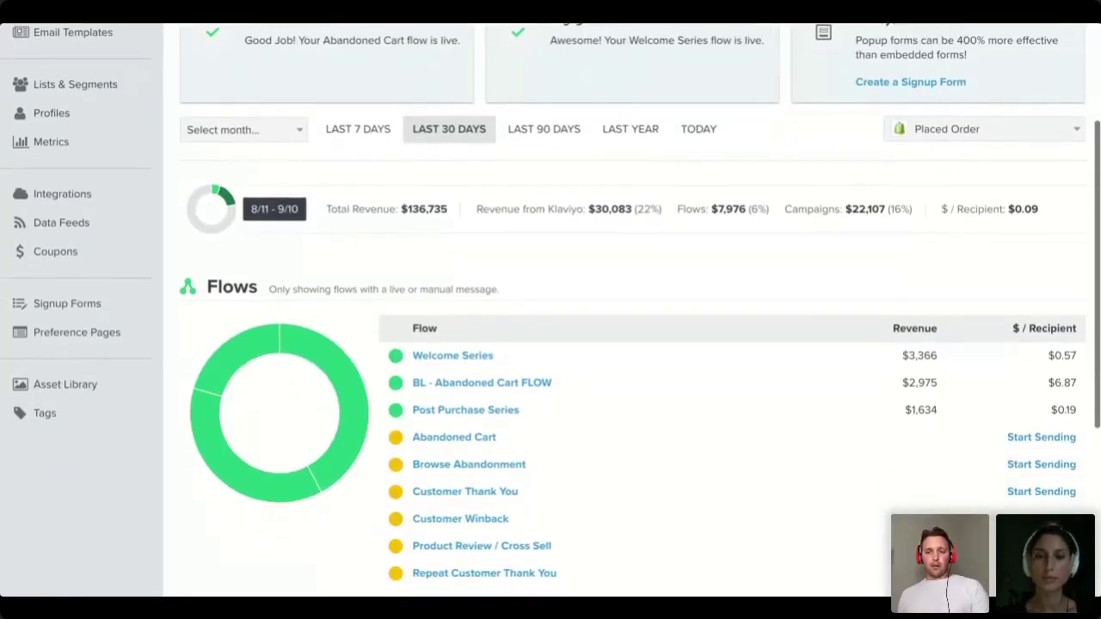
pyautogui.scroll(3, 551, 310)
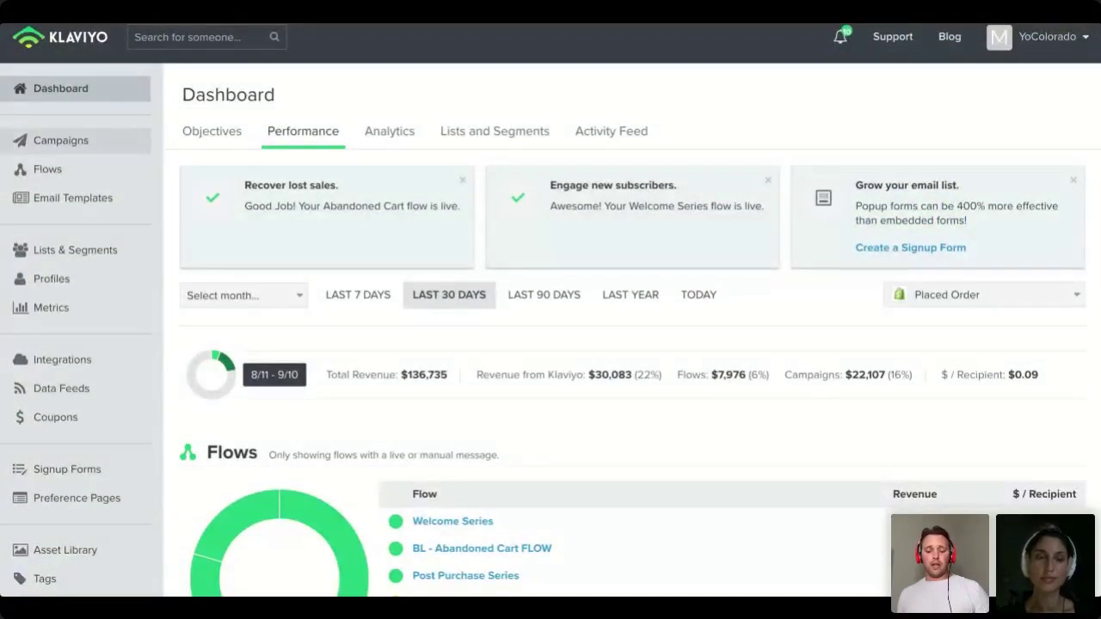
# Step: Examine the report of the "YC-09-07-20- Last Chance Labor Day Sale" campaign and return to the campaign list
pyautogui.click(60, 140)
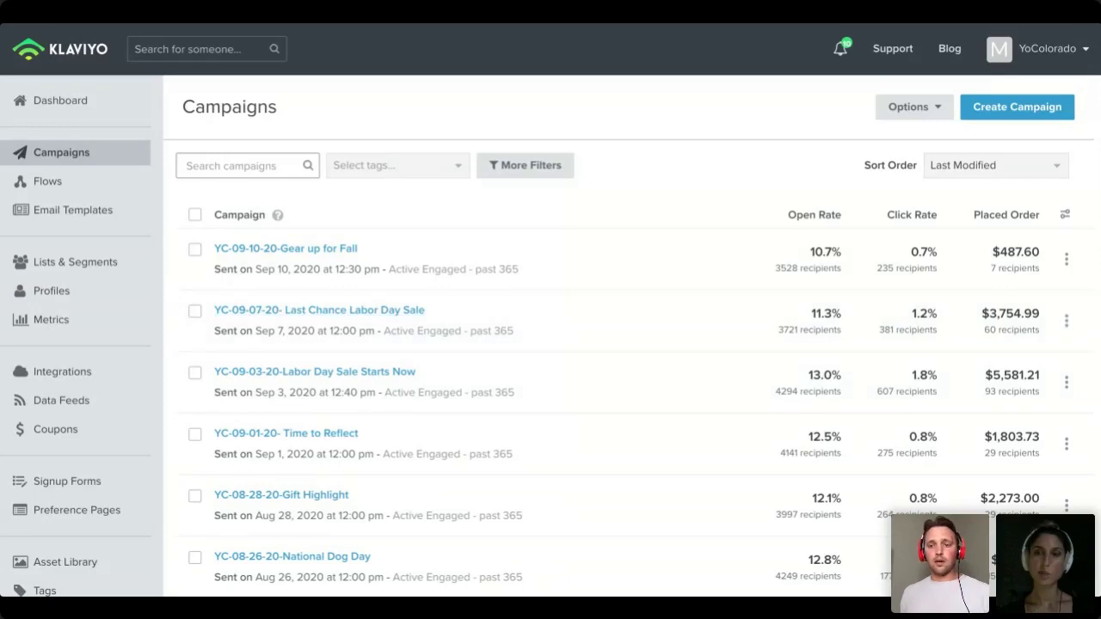
pyautogui.click(1067, 320)
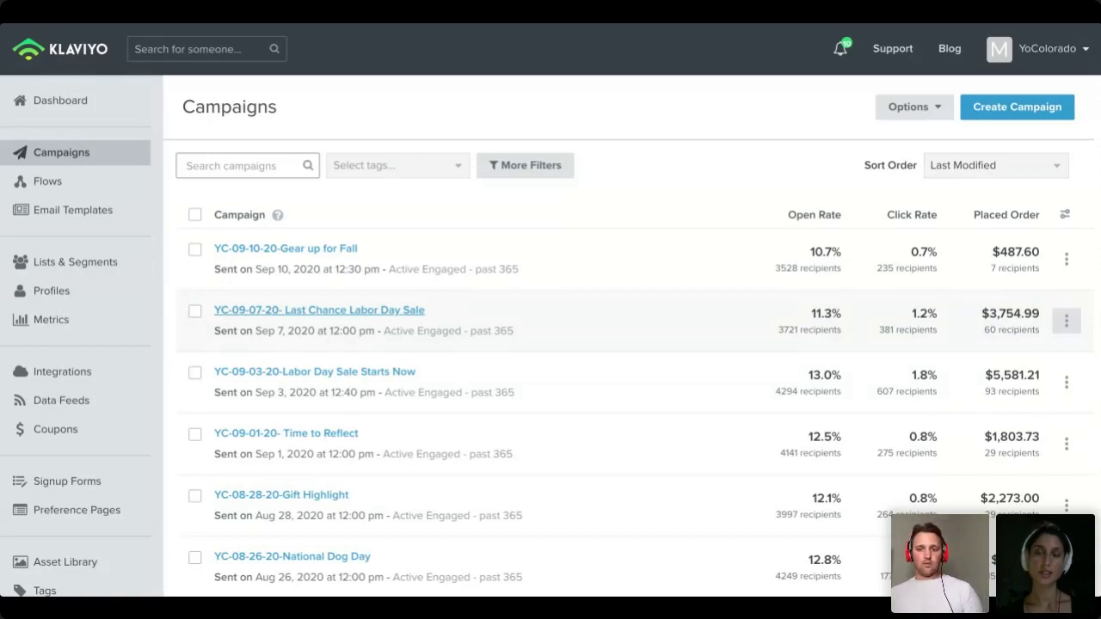
pyautogui.click(319, 309)
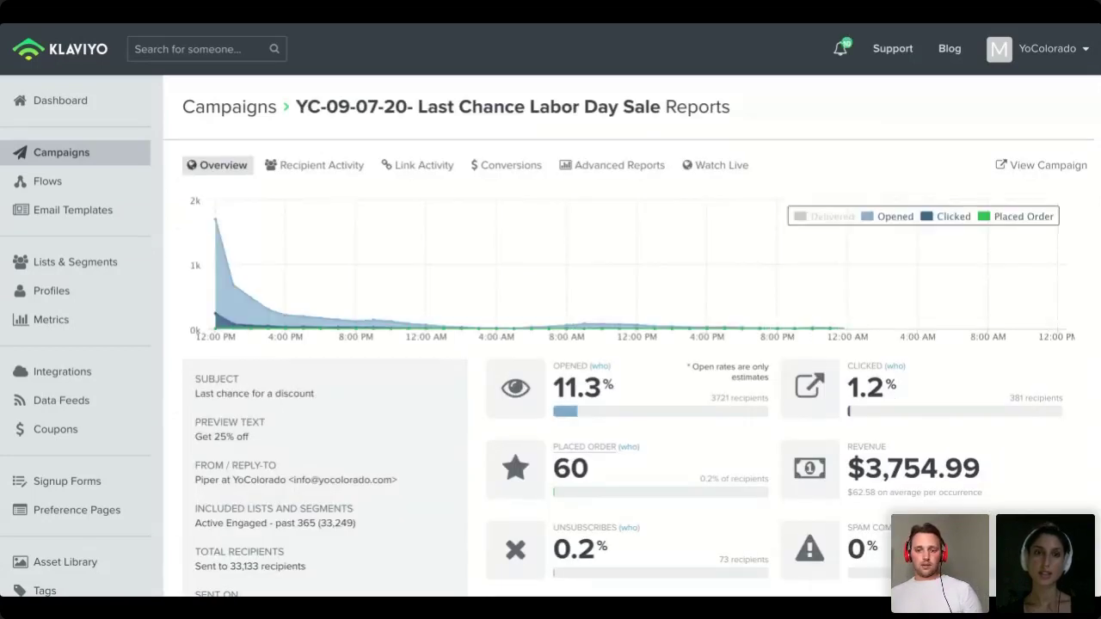
pyautogui.scroll(-2, 946, 224)
pyautogui.scroll(3, 947, 223)
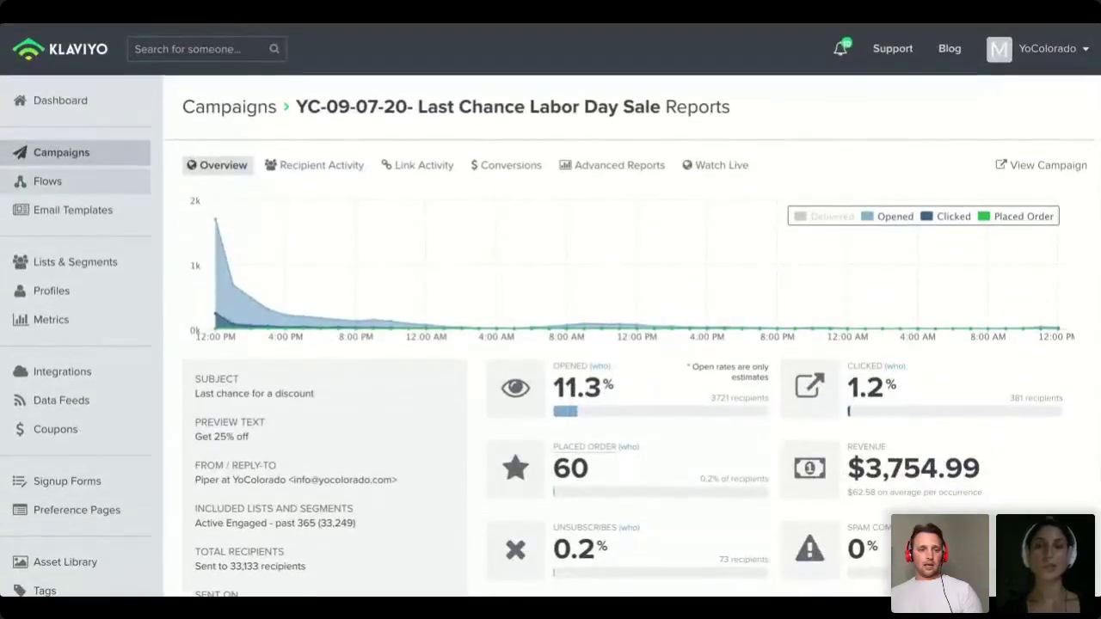
pyautogui.hotkey('alt', 'Left')
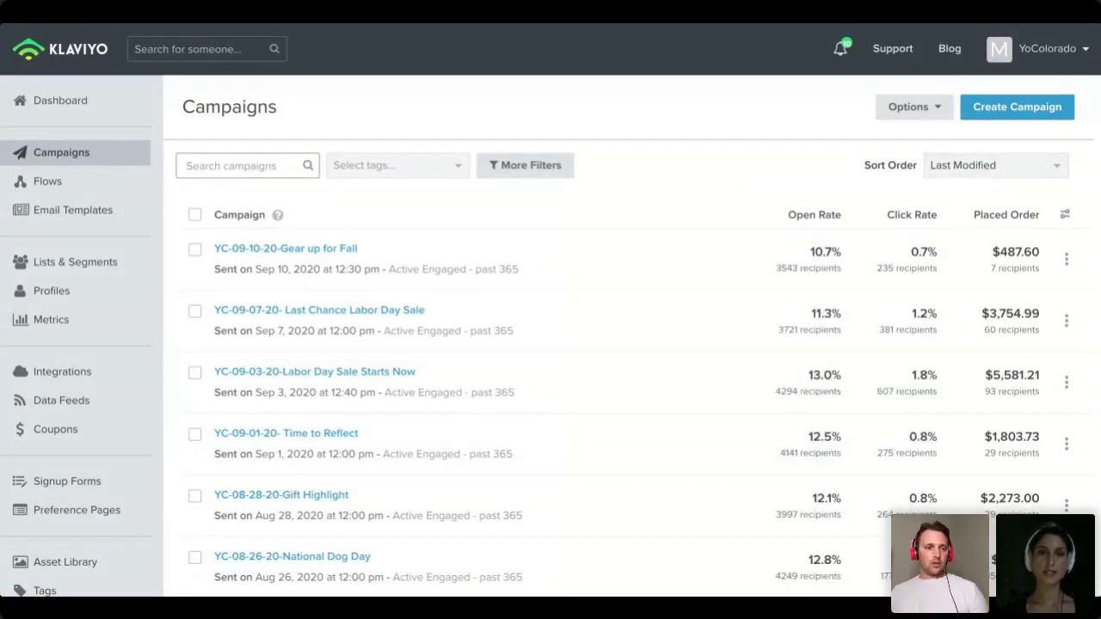
pyautogui.click(61, 152)
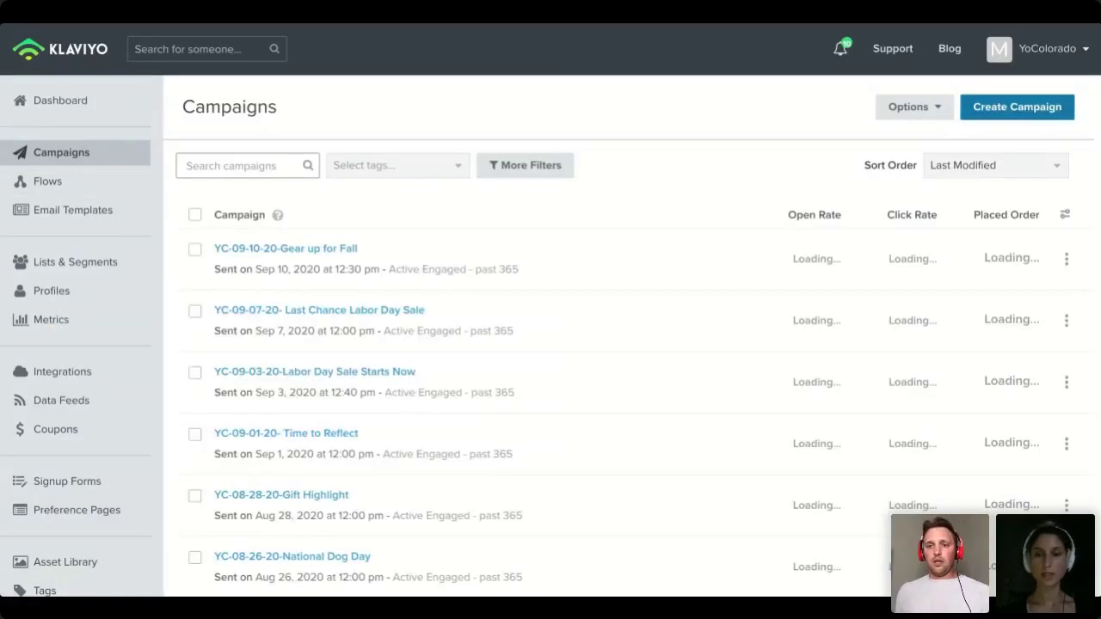
# Step: Start a new campaign and name it "YO Test"
pyautogui.click(1017, 107)
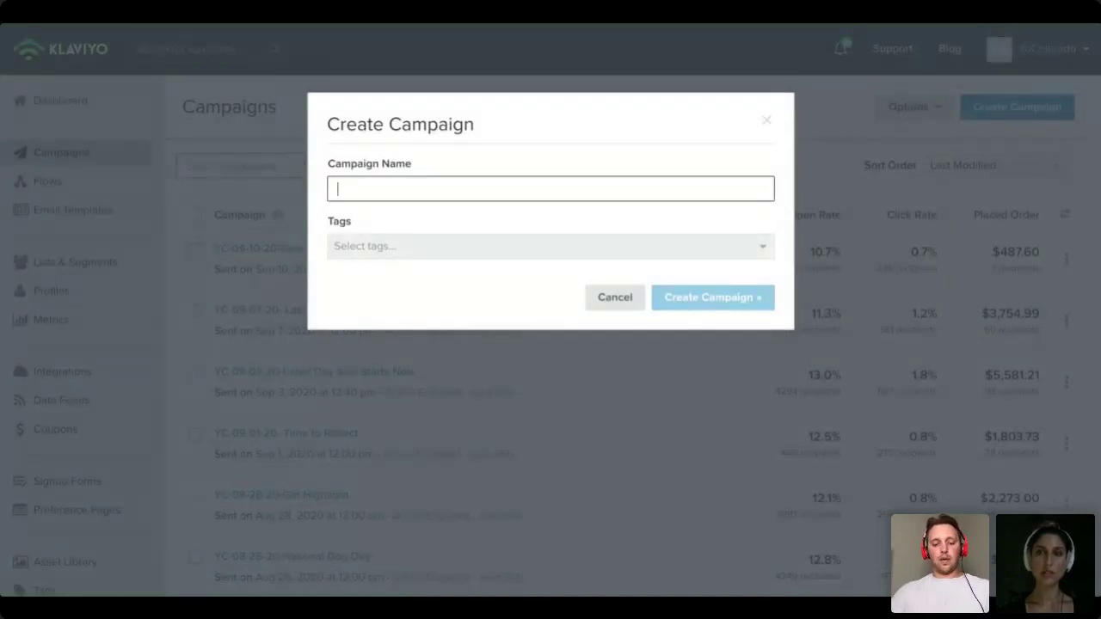
pyautogui.write('YO')
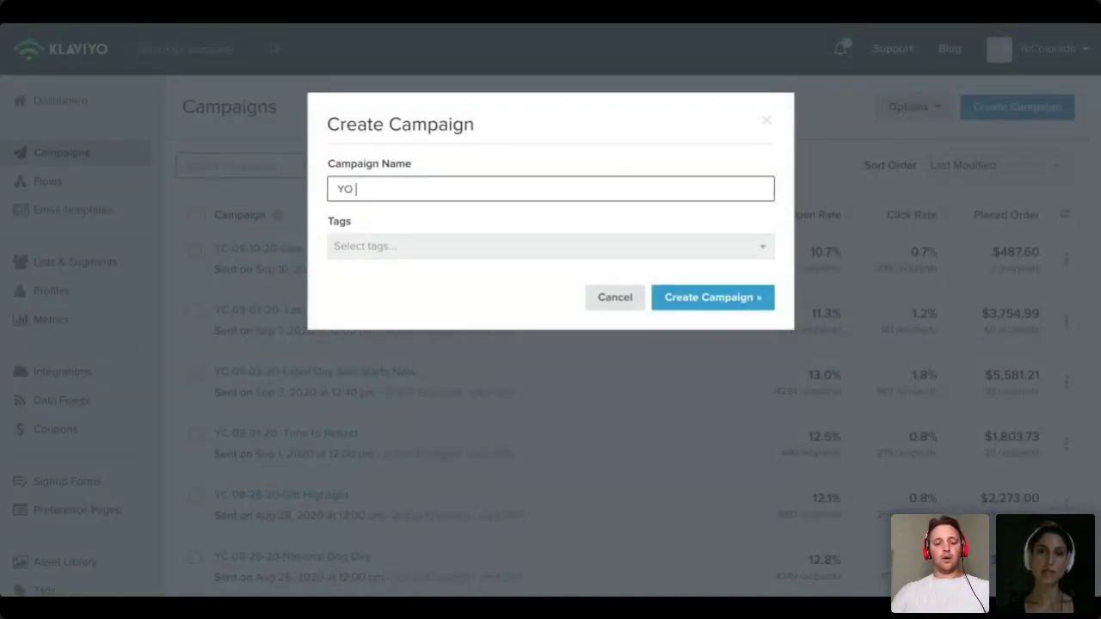
pyautogui.write(' TGest')
pyautogui.press('BackSpace')
pyautogui.press('BackSpace')
pyautogui.press('BackSpace')
pyautogui.press('BackSpace')
pyautogui.write('est')
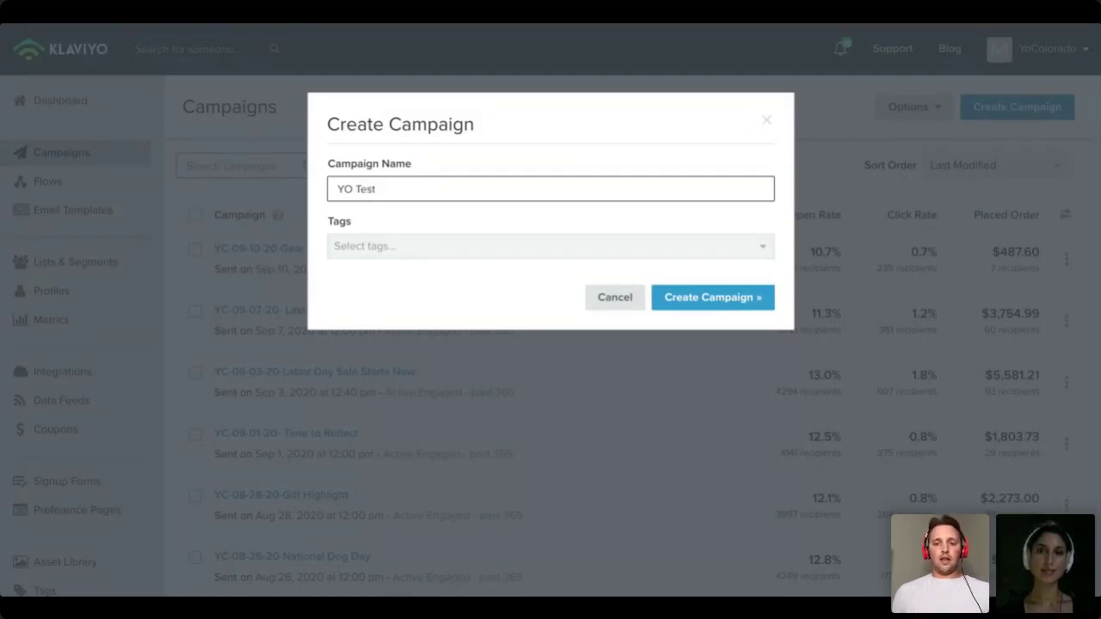
# Step: Look through the available tags without selecting any, and create the campaign
pyautogui.click(550, 246)
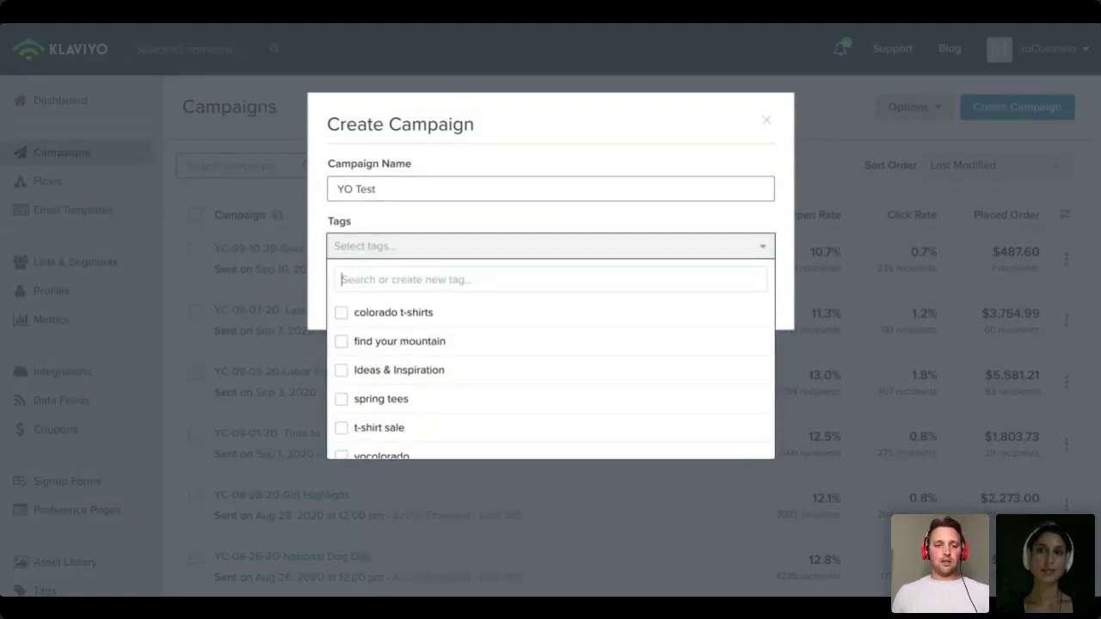
pyautogui.scroll(-1, 551, 387)
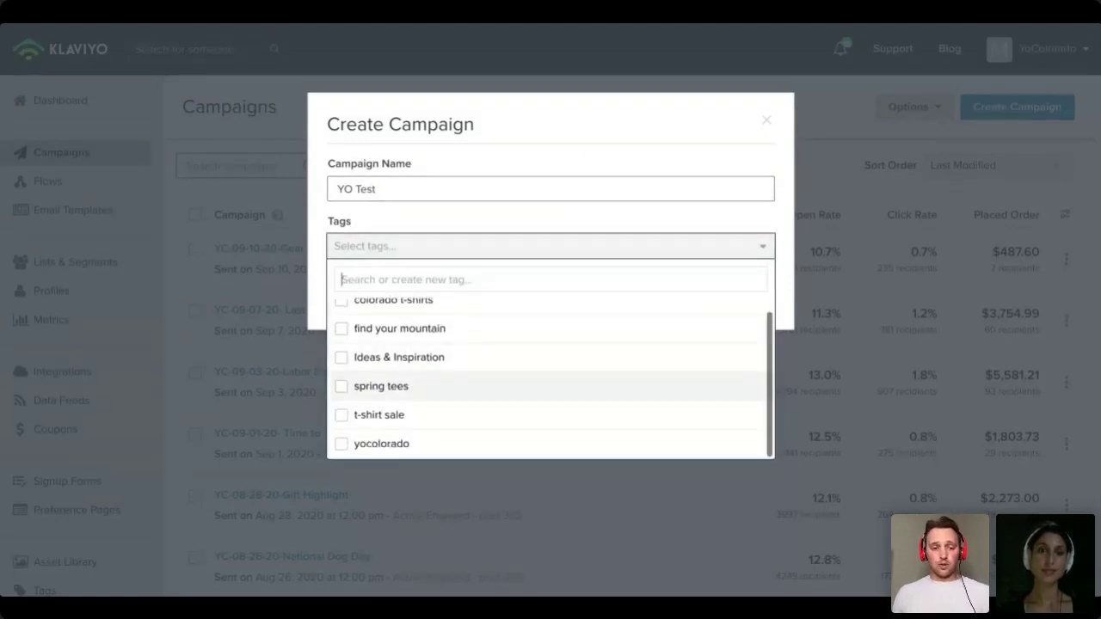
pyautogui.scroll(1, 551, 386)
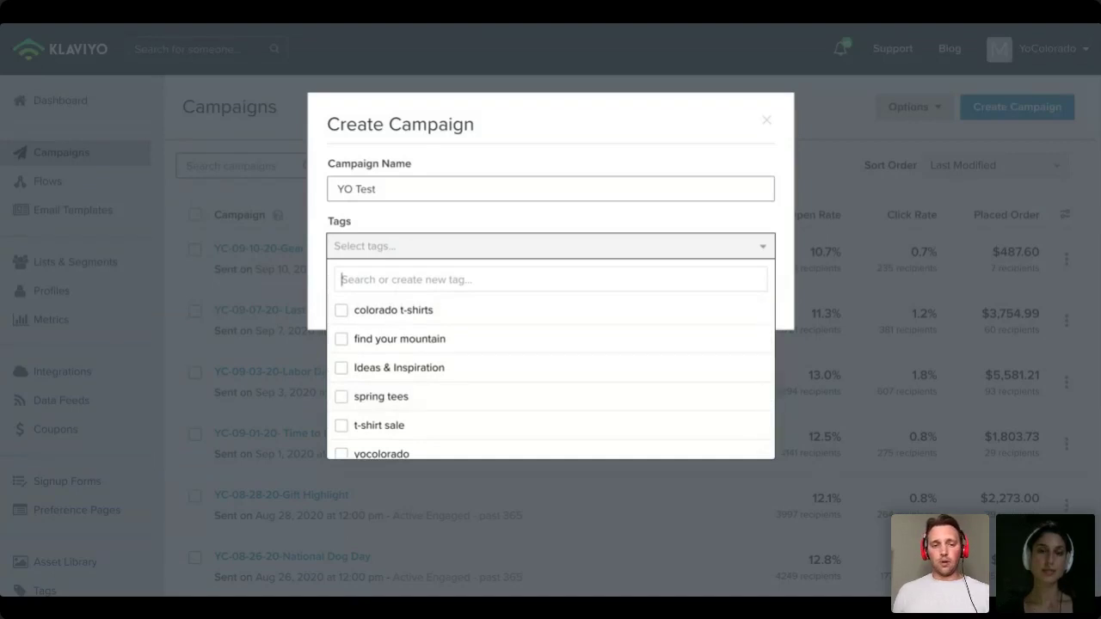
pyautogui.scroll(-1, 551, 394)
pyautogui.scroll(1, 551, 394)
pyautogui.scroll(1, 551, 394)
pyautogui.scroll(-1, 551, 394)
pyautogui.press('Escape')
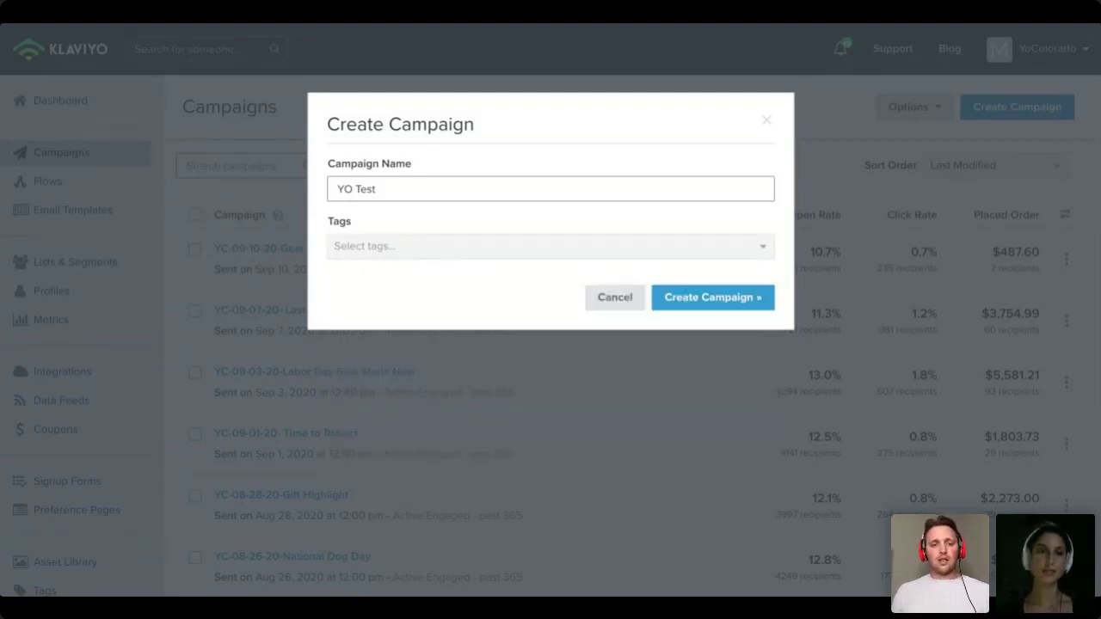
pyautogui.click(713, 297)
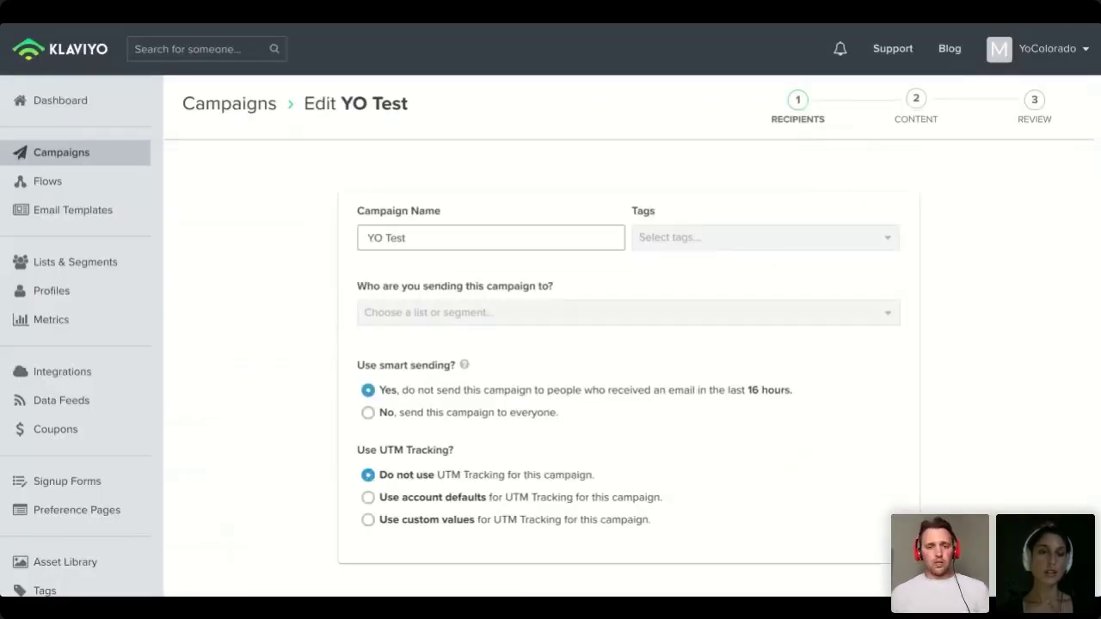
# Step: Look through the available lists and segments and choose the Newsletter list as the campaign's recipients
pyautogui.click(530, 312)
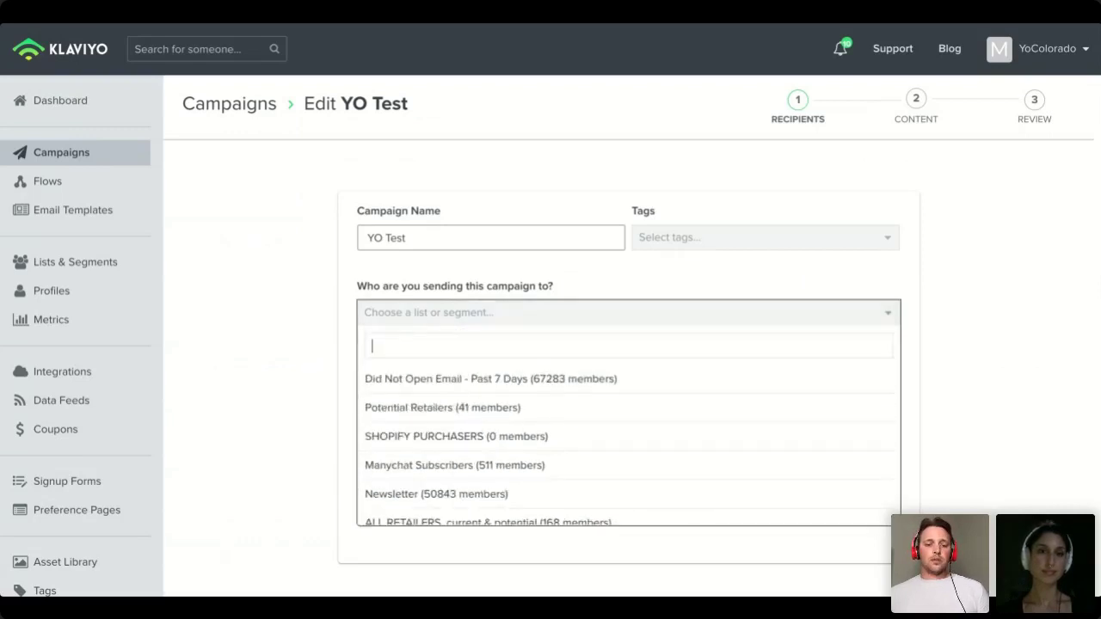
pyautogui.scroll(-3, 516, 464)
pyautogui.scroll(-5, 628, 439)
pyautogui.scroll(4, 628, 438)
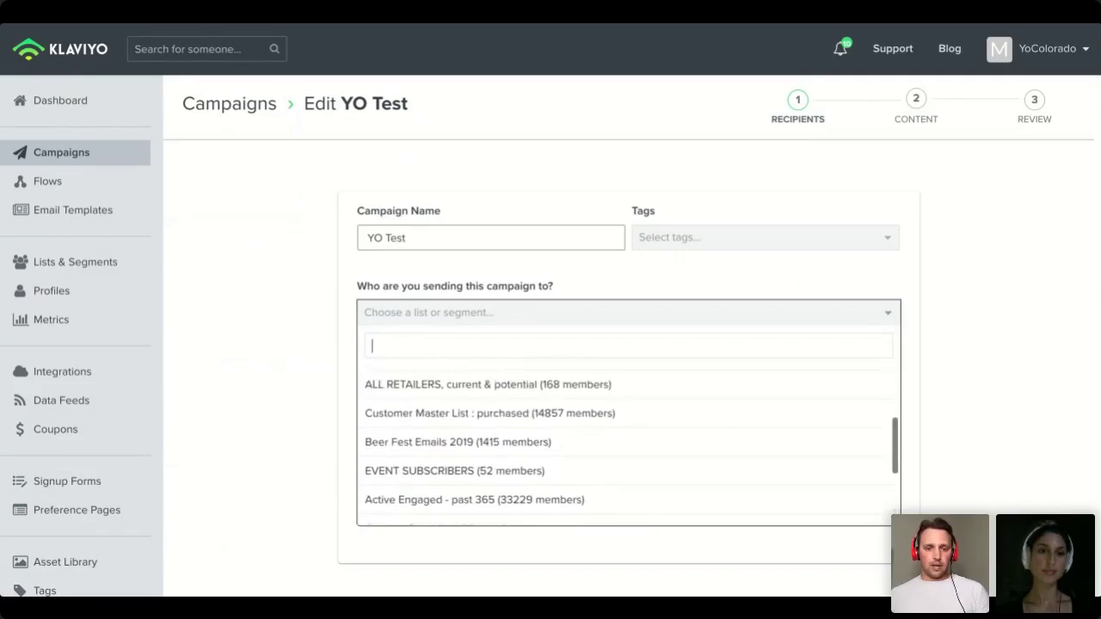
pyautogui.scroll(3, 628, 439)
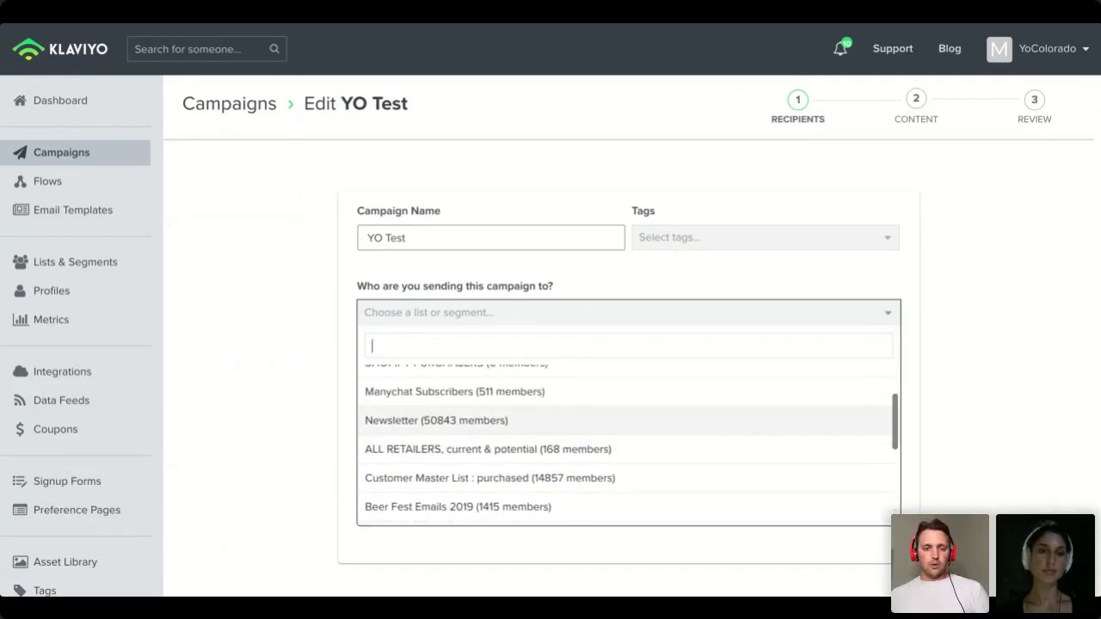
pyautogui.click(628, 420)
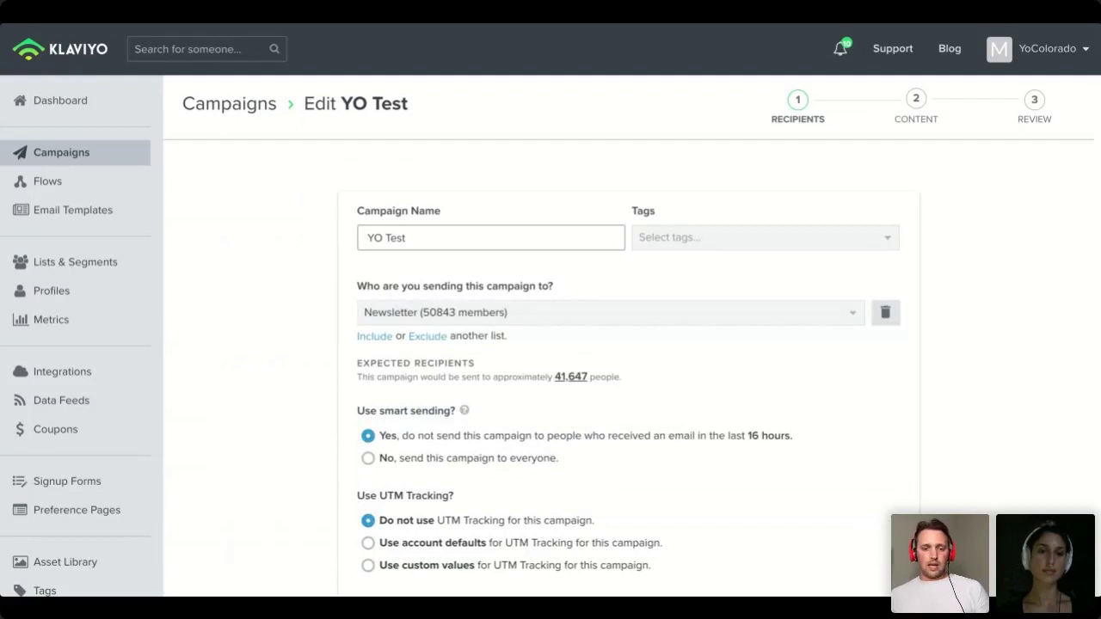
# Step: Set UTM tracking to use the account defaults and continue to the campaign's message content
pyautogui.scroll(-1, 551, 344)
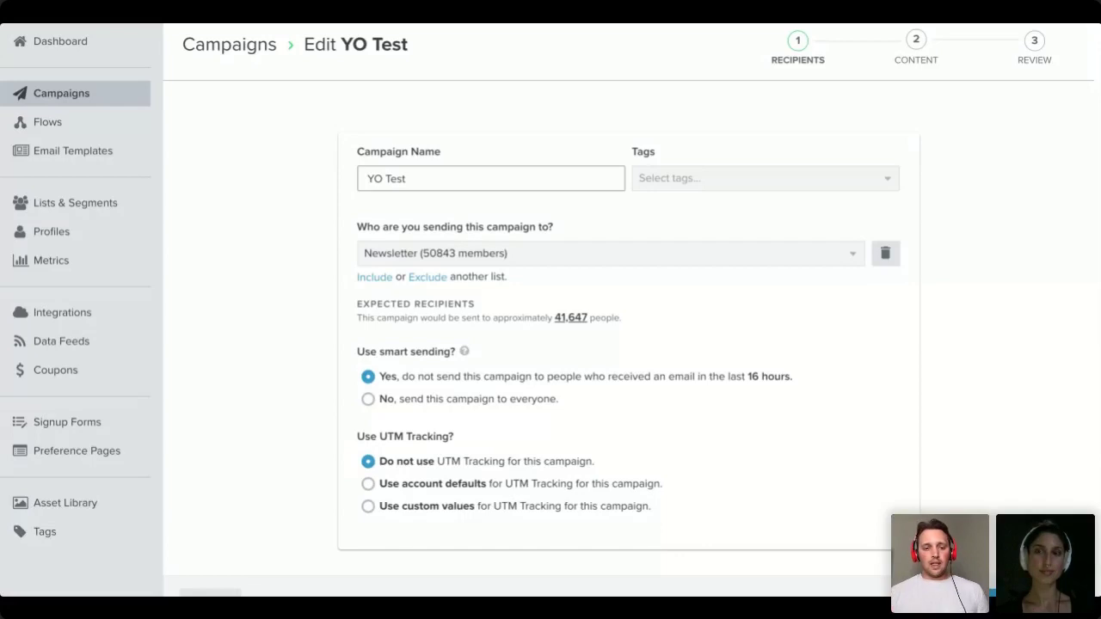
pyautogui.click(368, 483)
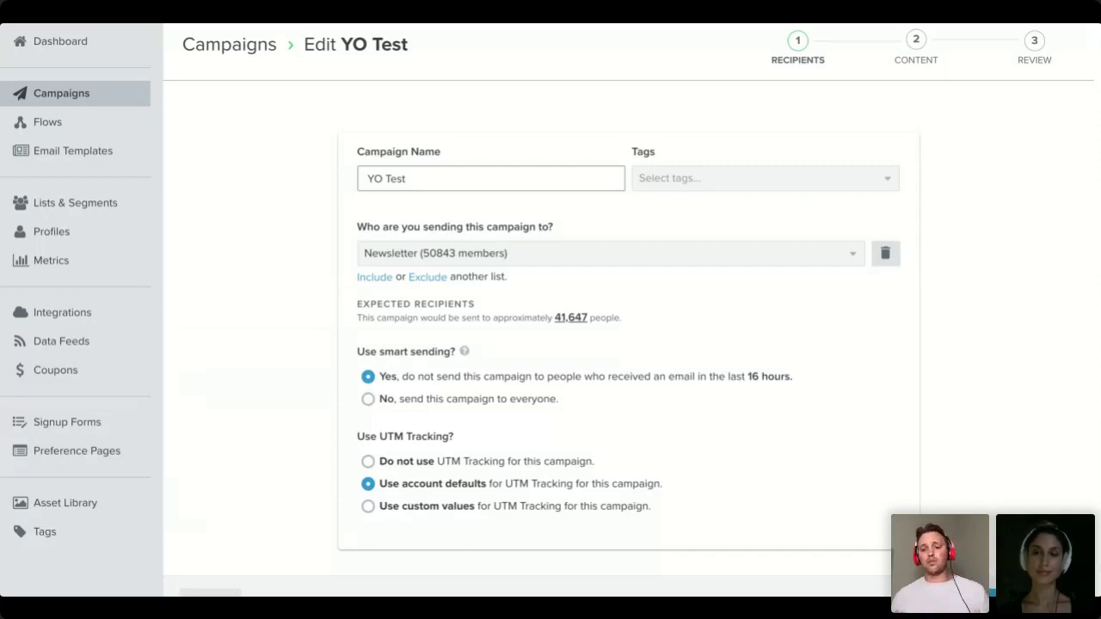
pyautogui.scroll(-1, 550, 310)
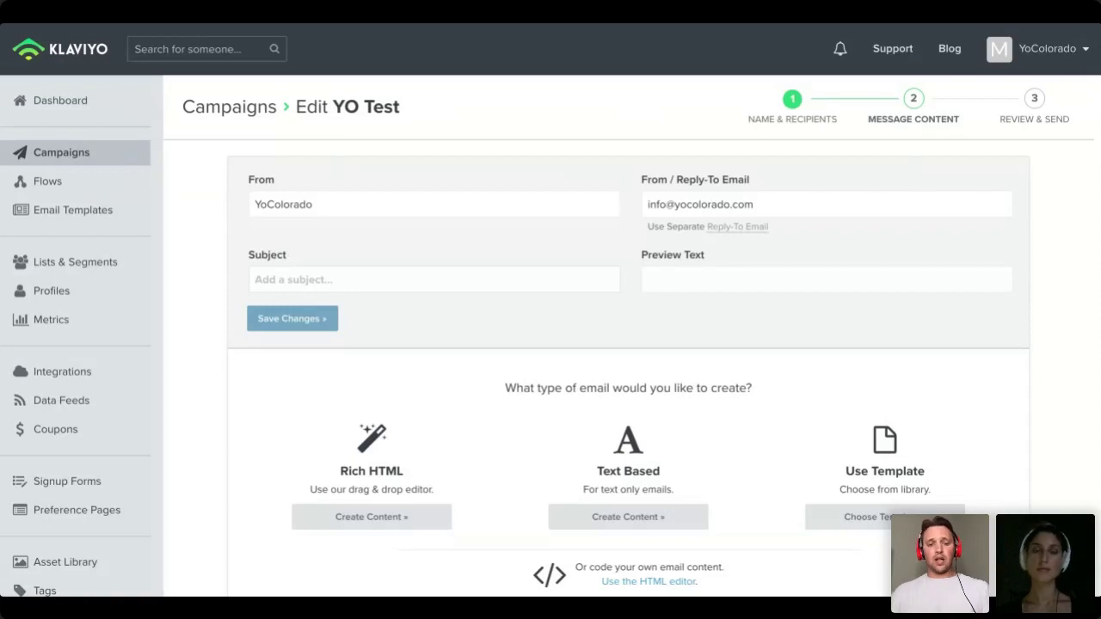
# Step: Enter "Last Chance For 20% Off" as the email subject
pyautogui.write('Las')
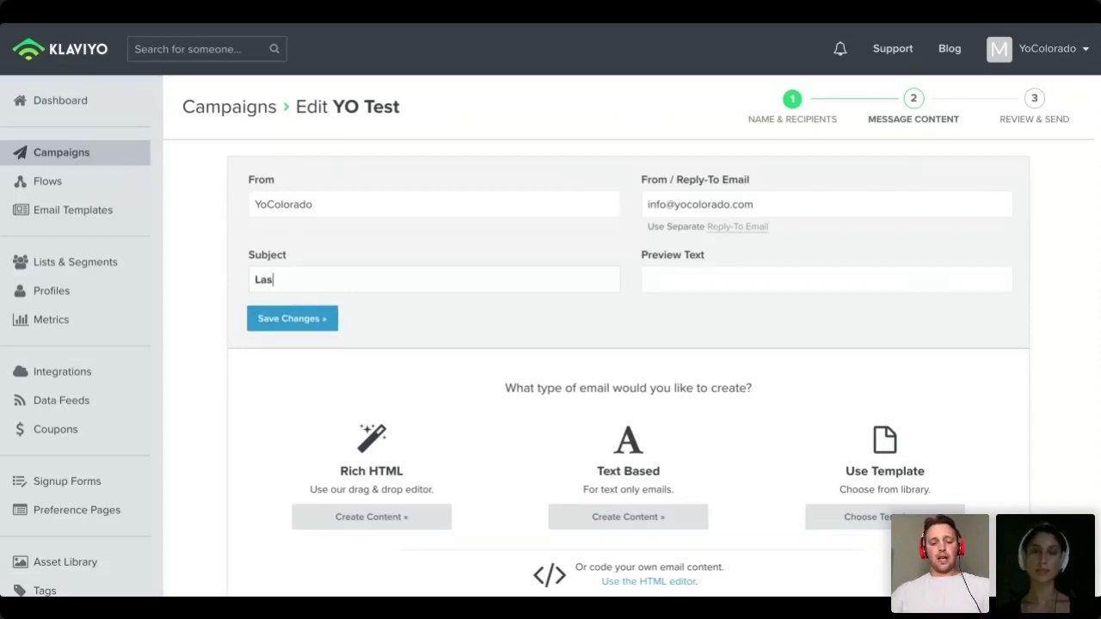
pyautogui.write('t Chance For ')
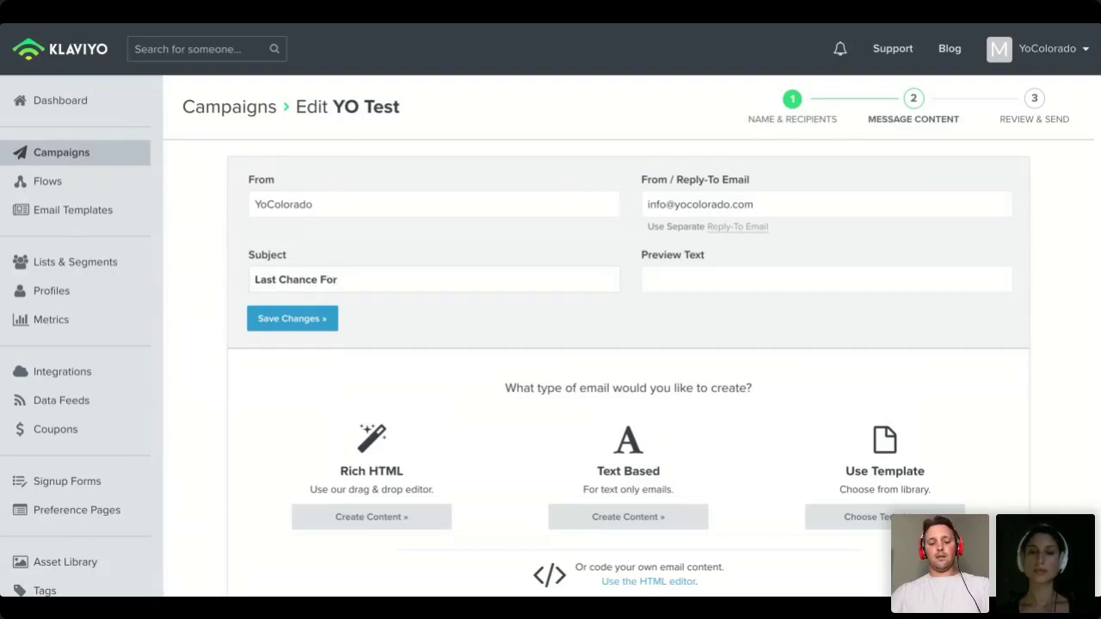
pyautogui.write('20% ')
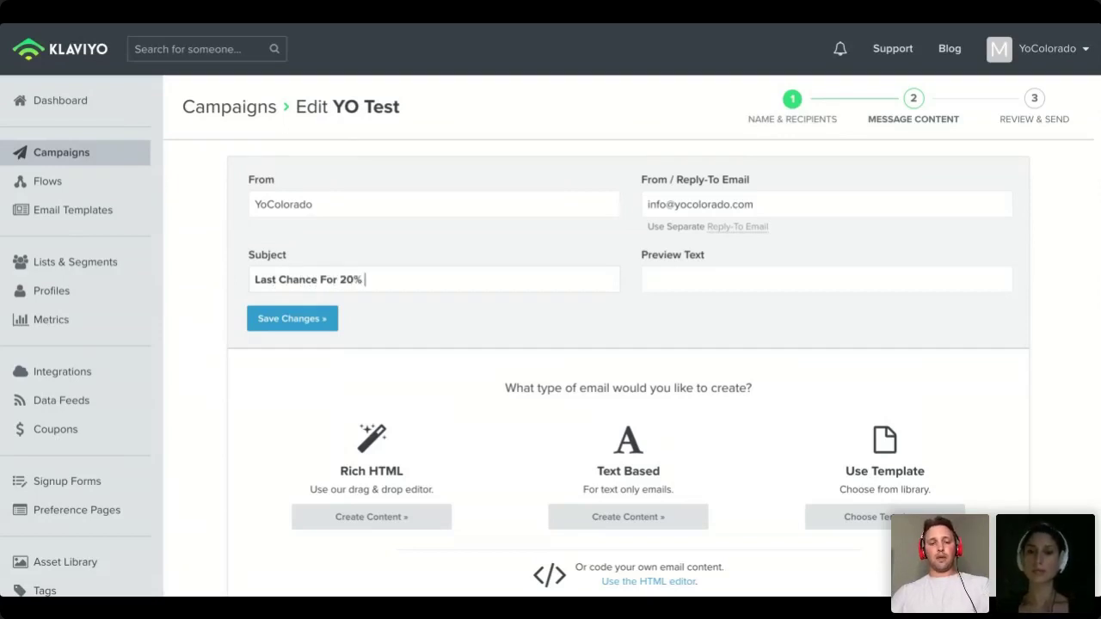
pyautogui.write('Off')
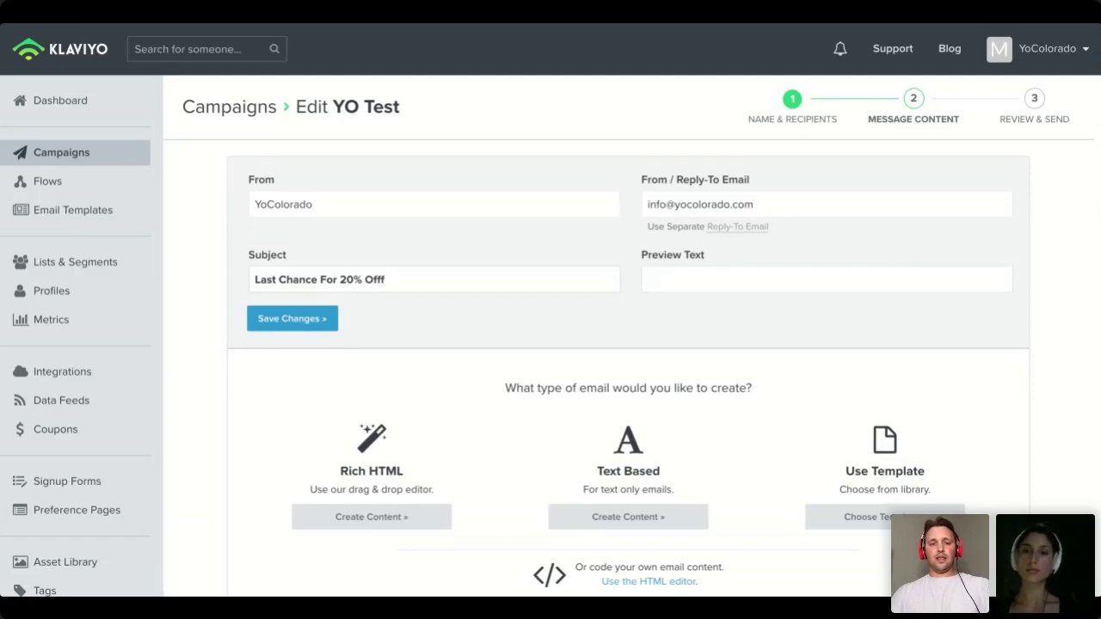
pyautogui.press('BackSpace')
# Step: Enter "Use Code YO20 at checkout" as the preview text and save the message details
pyautogui.click(649, 279)
pyautogui.write('Use ')
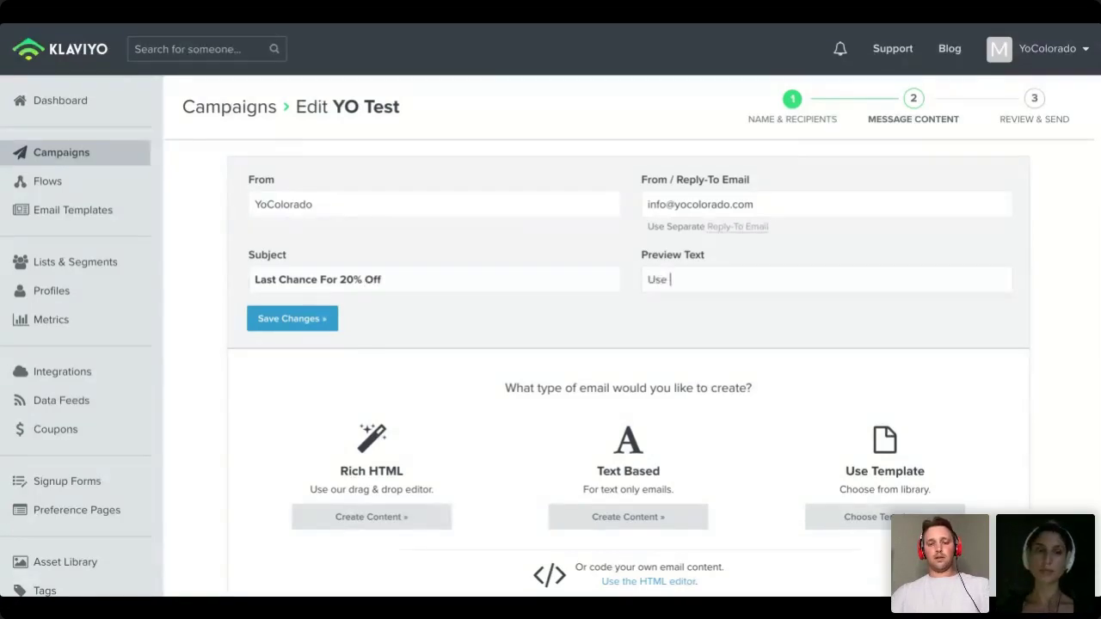
pyautogui.write('Co')
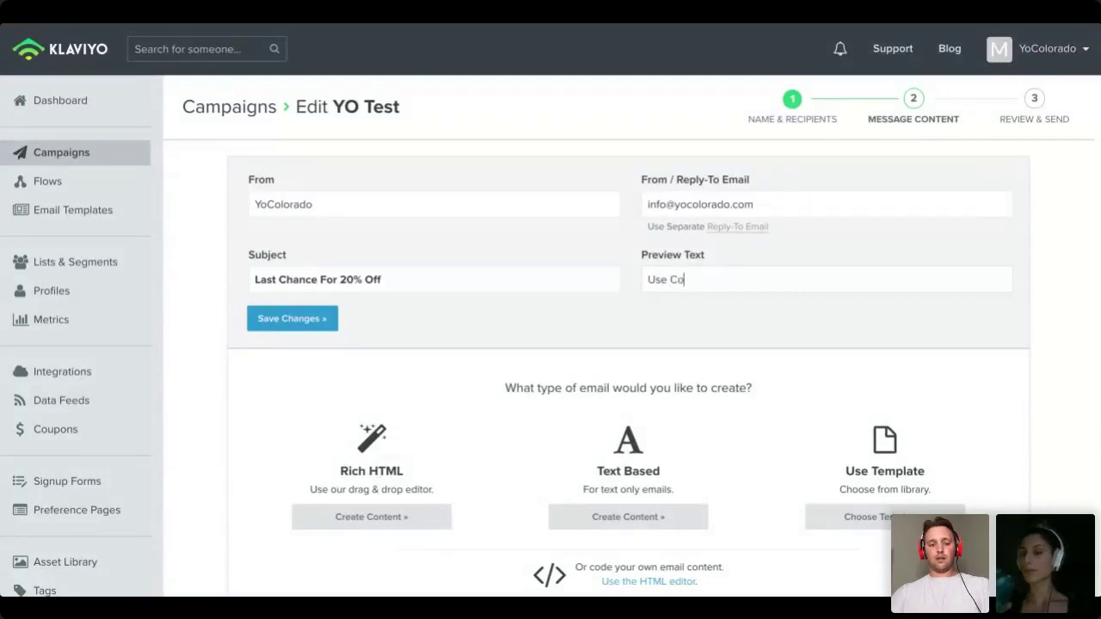
pyautogui.write('de YO20')
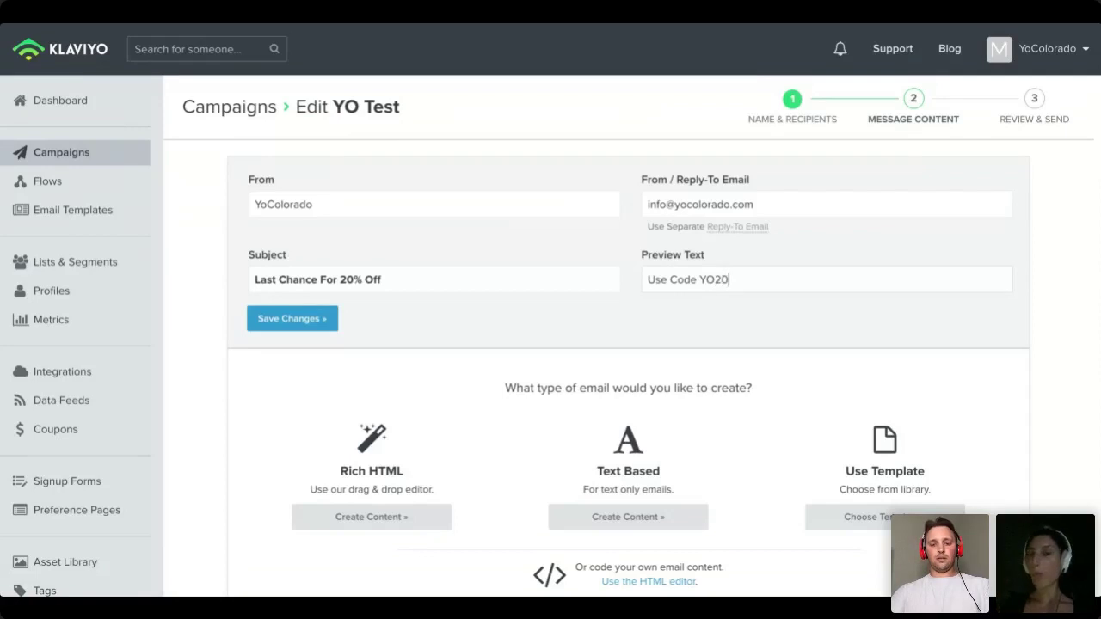
pyautogui.write(' at cha')
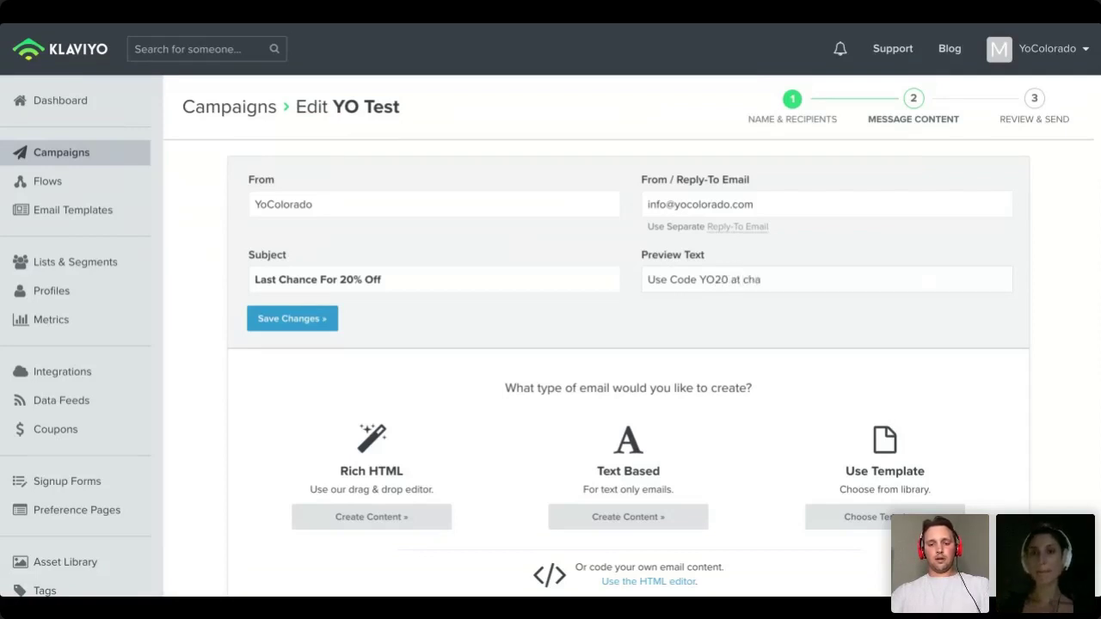
pyautogui.press('BackSpace')
pyautogui.write('e')
pyautogui.write('ckout')
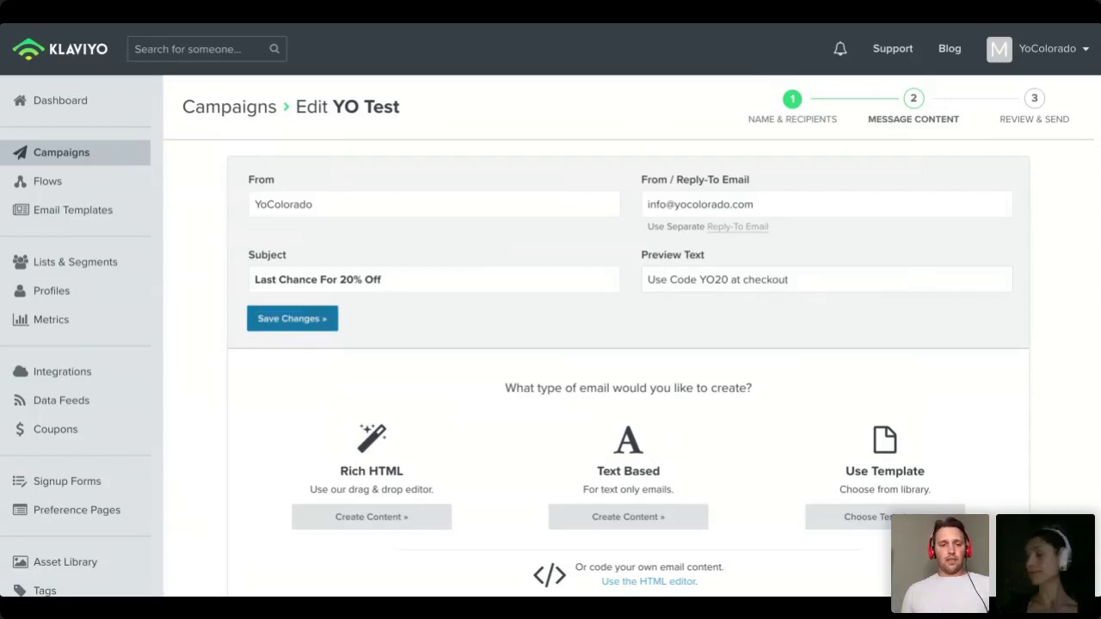
pyautogui.click(293, 318)
# Step: Choose to build the email from a template and browse the account's own saved templates
pyautogui.scroll(-1, 293, 318)
pyautogui.scroll(-1, 551, 308)
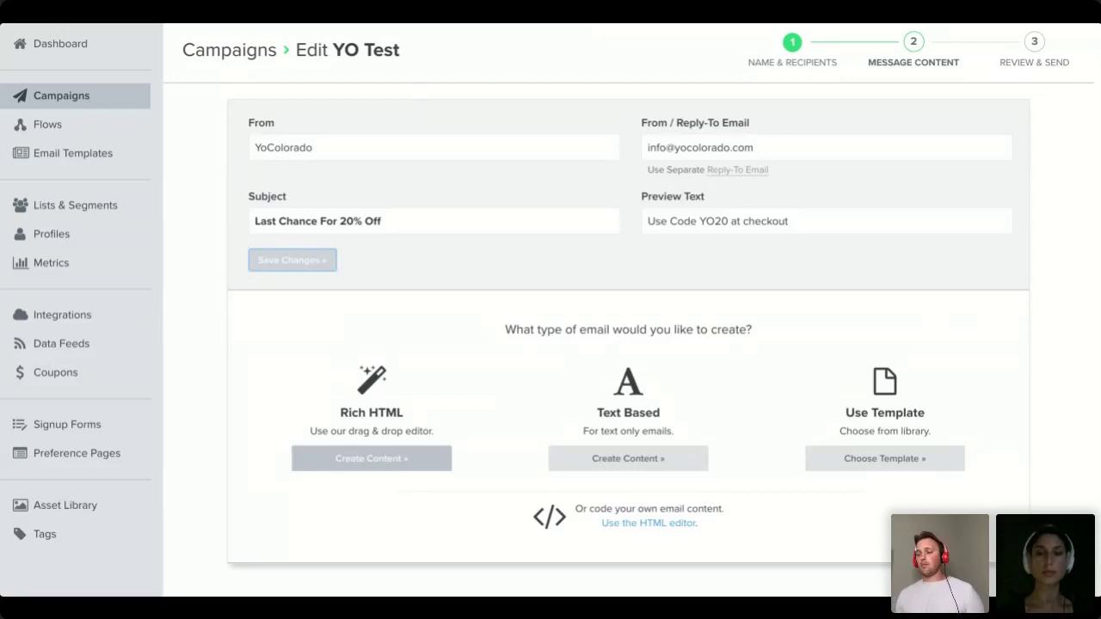
pyautogui.click(885, 458)
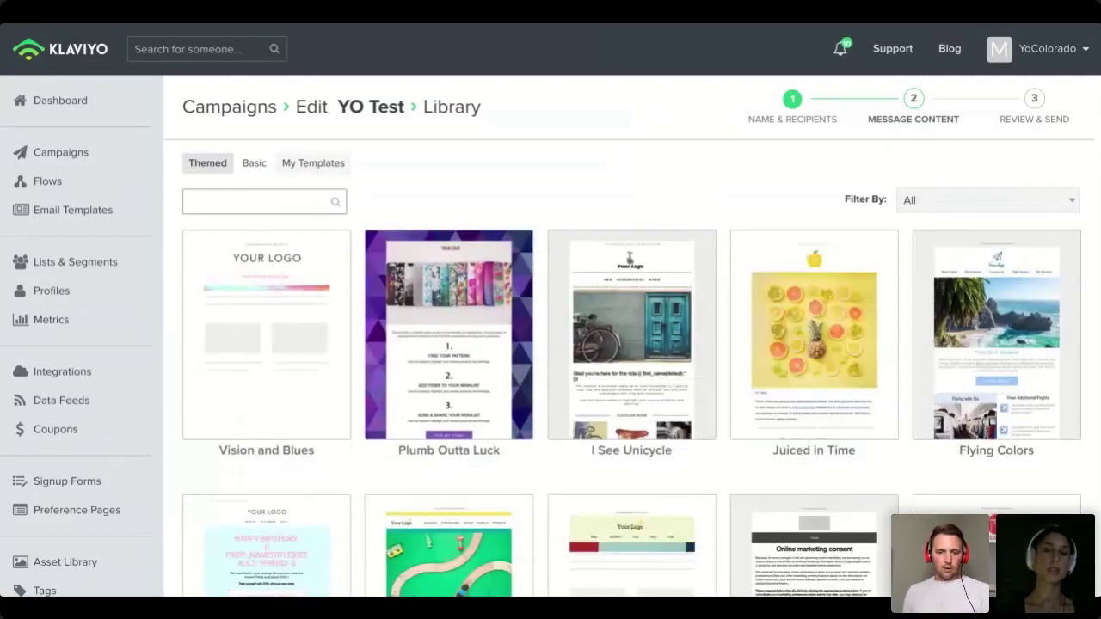
pyautogui.click(313, 162)
pyautogui.scroll(-10, 631, 344)
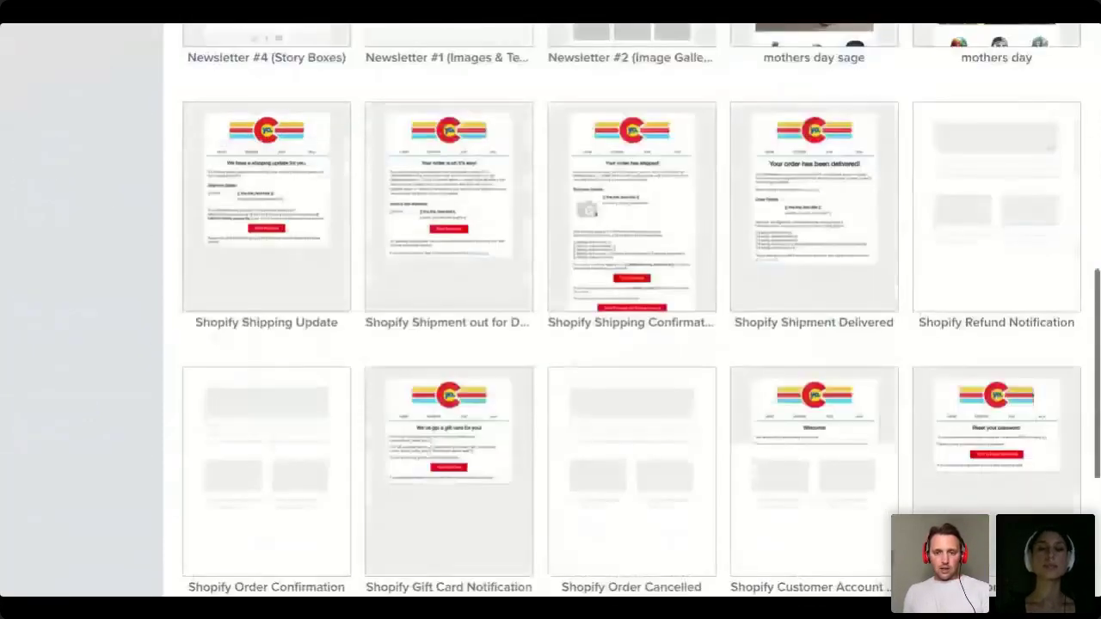
pyautogui.scroll(-3, 632, 344)
pyautogui.scroll(13, 631, 344)
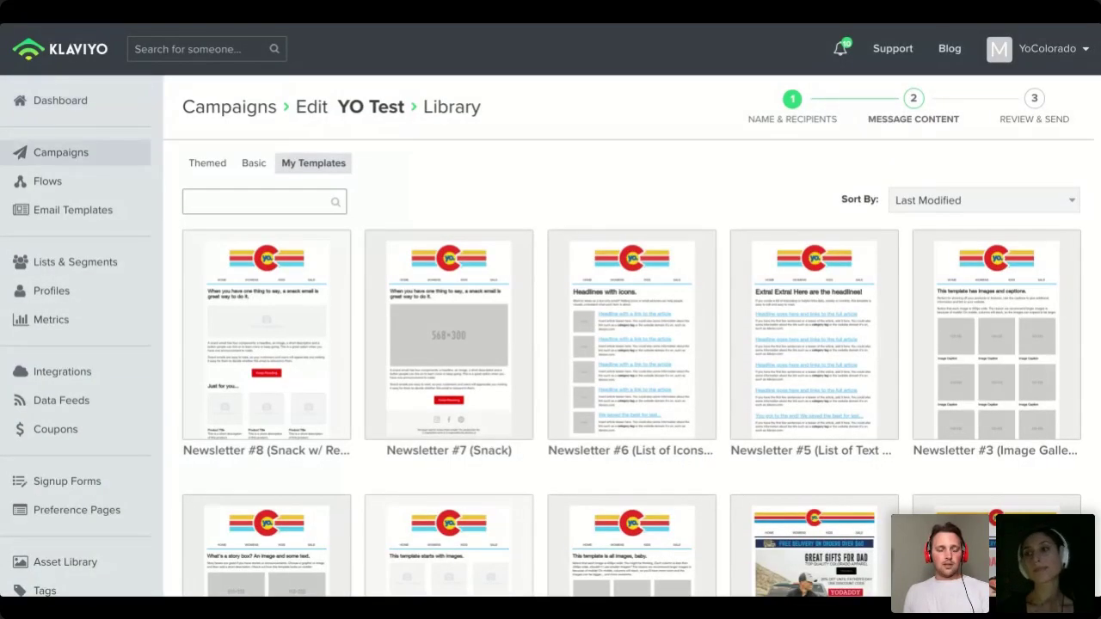
# Step: Return to the campaign list and clone the "YC-09-10-20-Gear up for Fall" campaign as "YC-09-10-20-Gear up for Fall test"
pyautogui.click(61, 152)
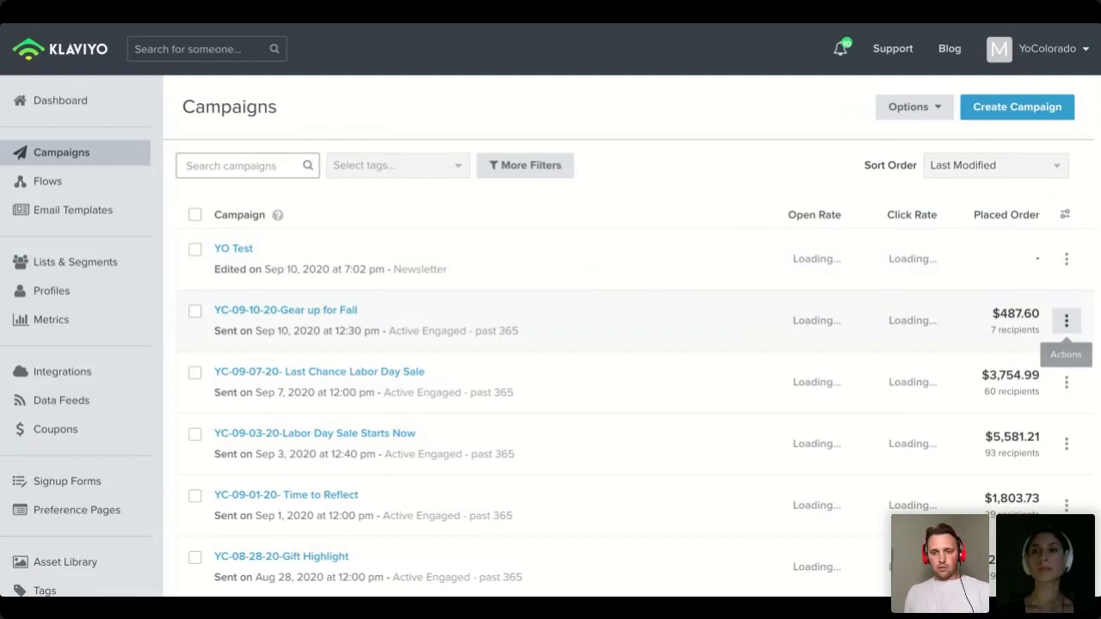
pyautogui.click(1067, 320)
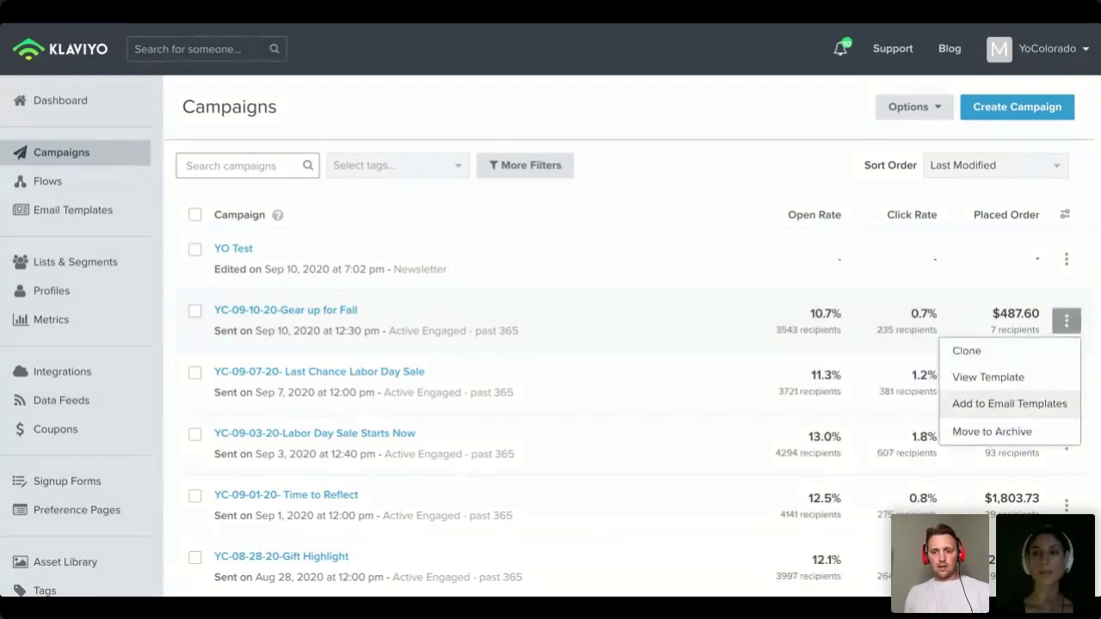
pyautogui.click(967, 351)
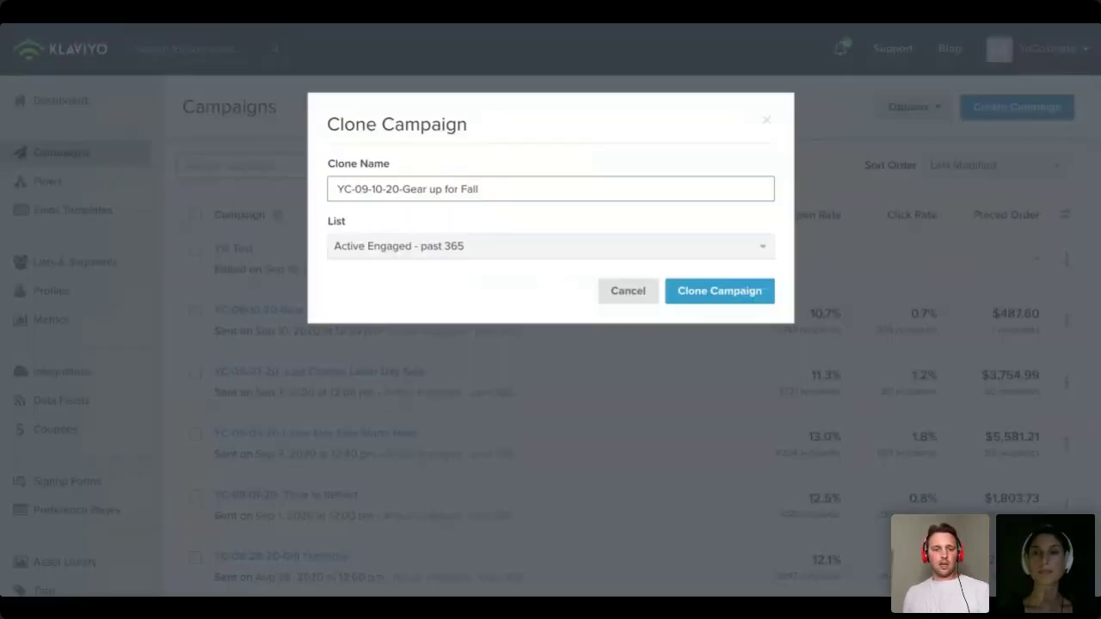
pyautogui.write('tet')
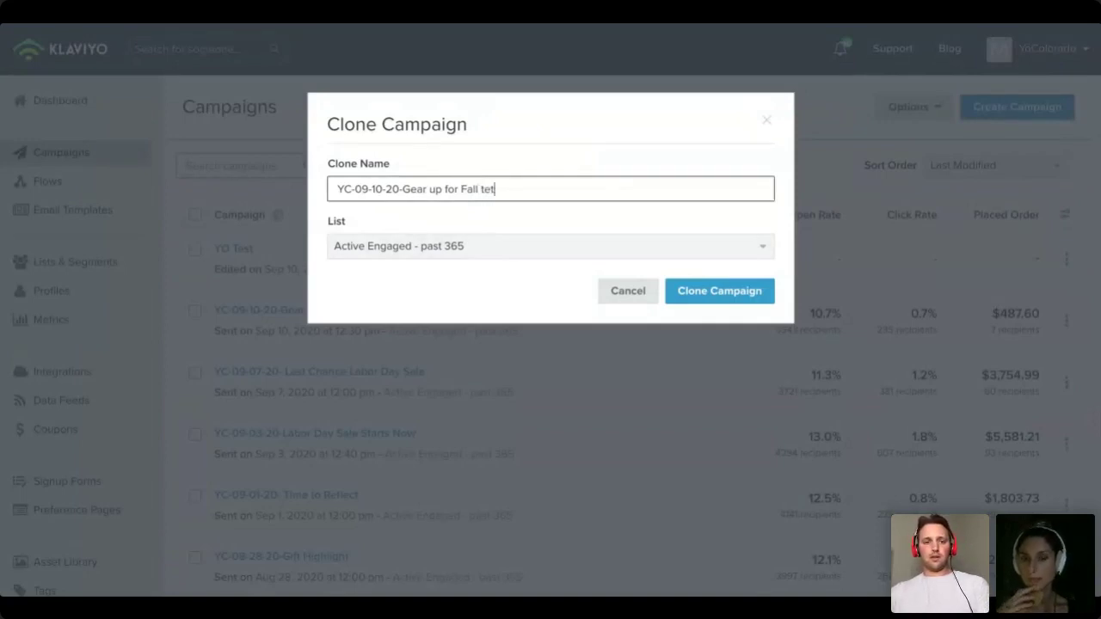
pyautogui.press('BackSpace')
pyautogui.write('st')
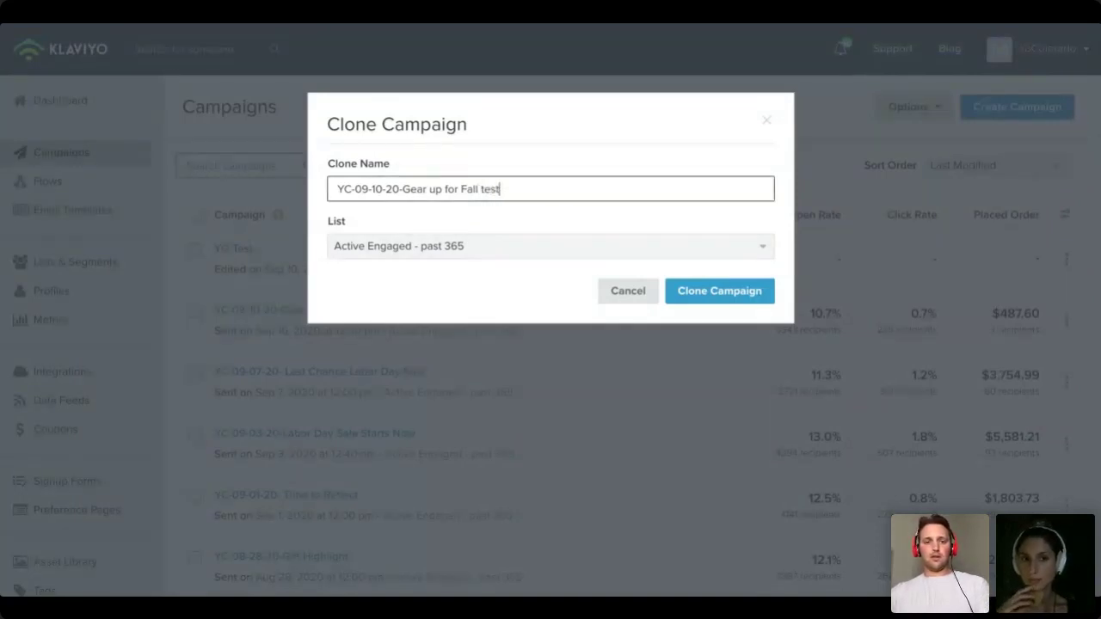
pyautogui.press('Return')
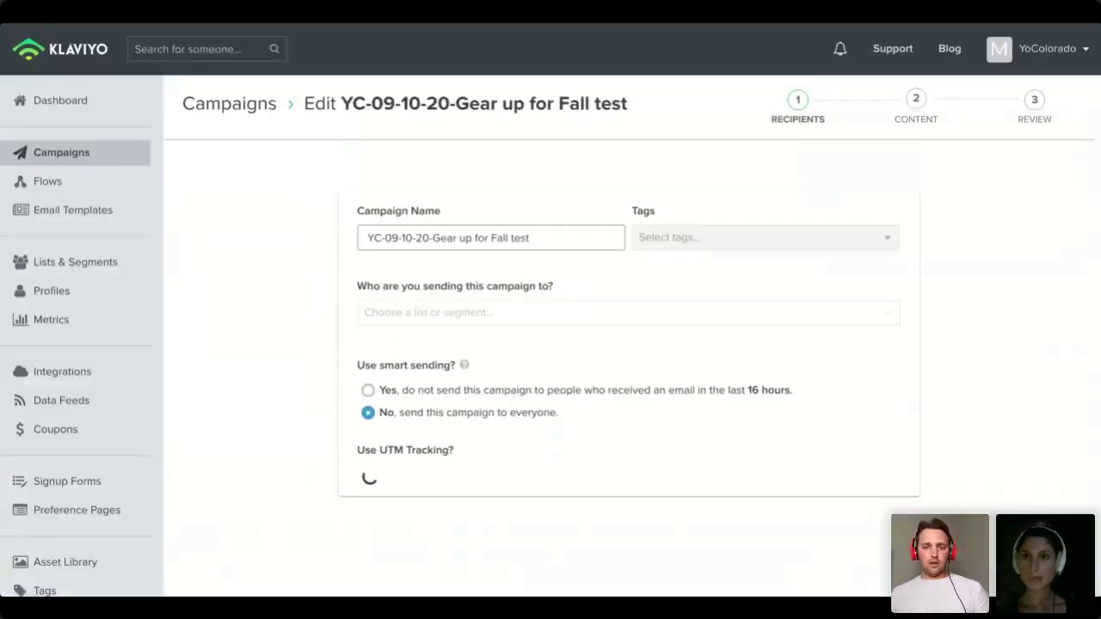
# Step: Continue to the cloned campaign's message content and save its email as a template named "Shopify test"
pyautogui.scroll(-2, 551, 344)
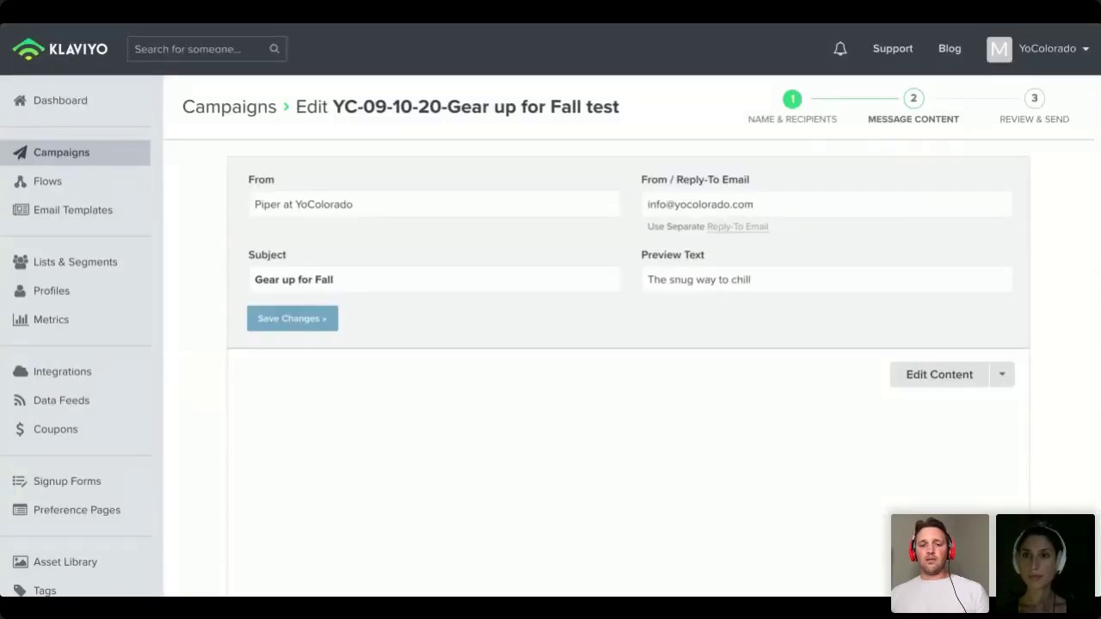
pyautogui.click(1001, 374)
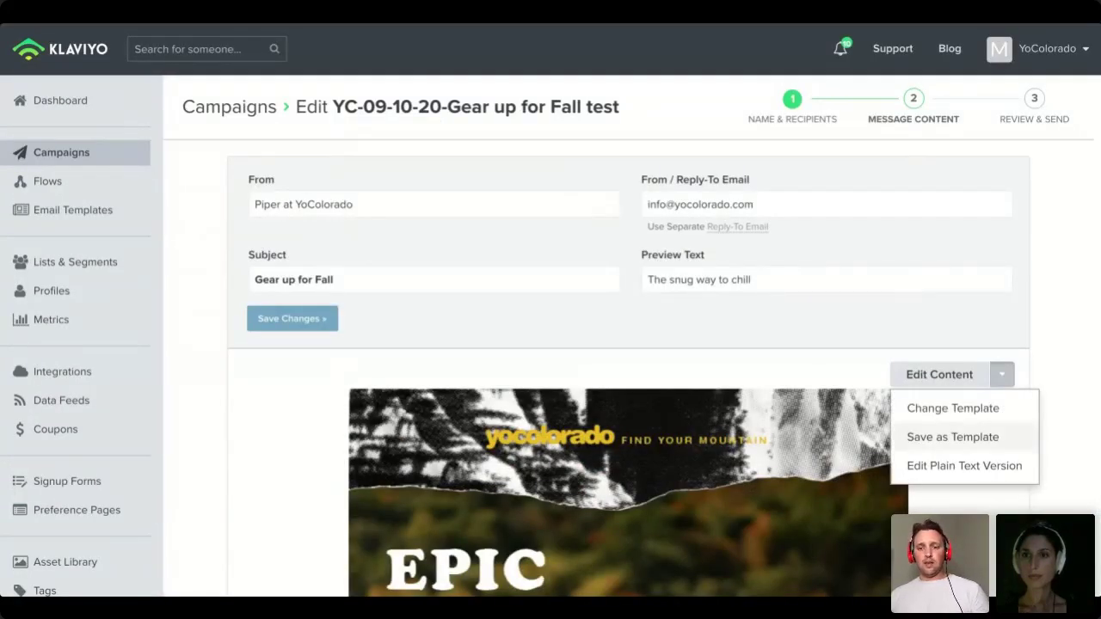
pyautogui.click(952, 437)
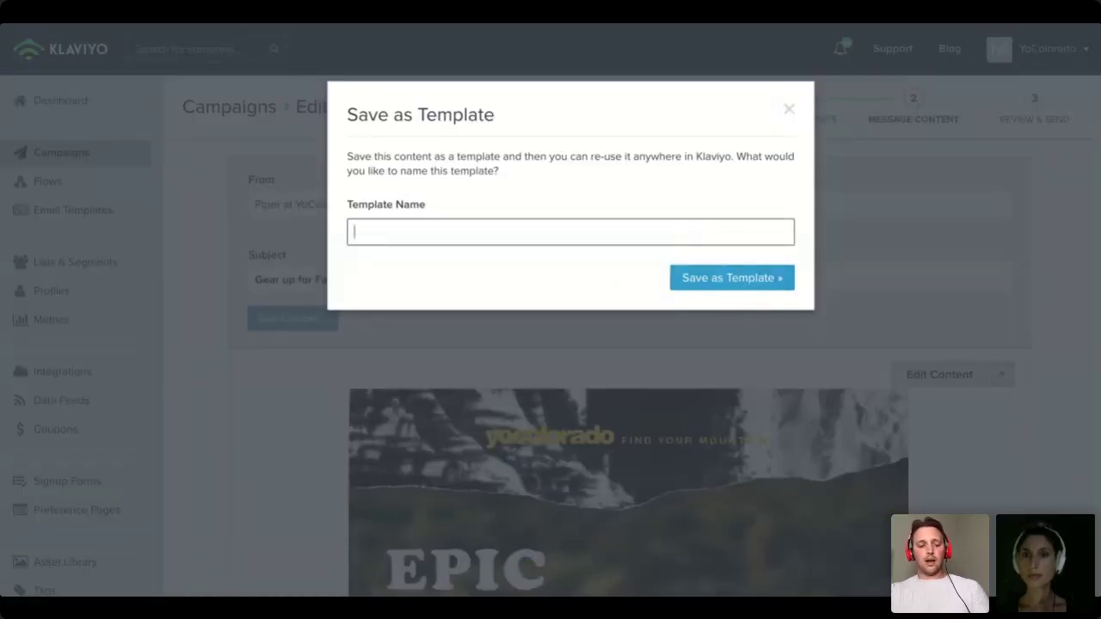
pyautogui.write('Shopify test')
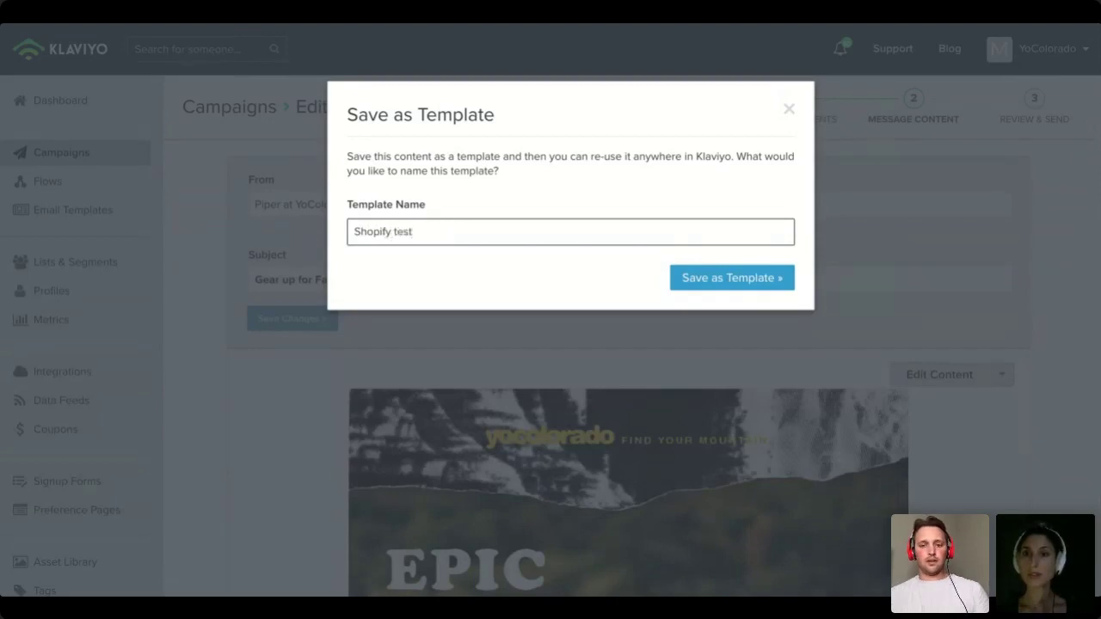
pyautogui.click(733, 277)
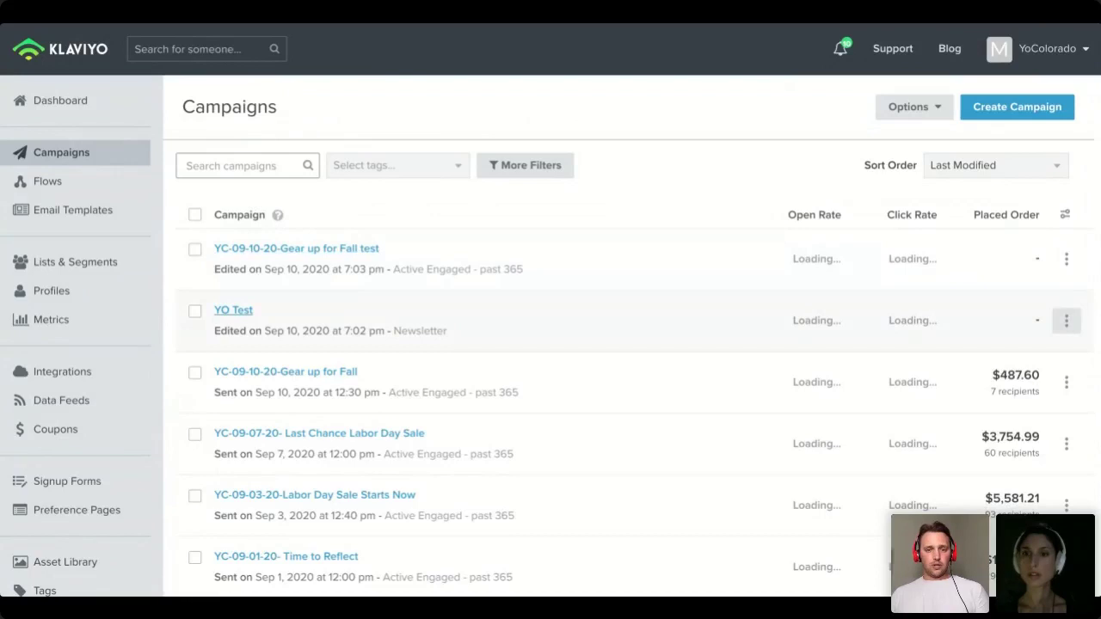
# Step: Open the "YO Test" campaign, continue to its message content and apply the account's own "Shopify test" template
pyautogui.click(233, 310)
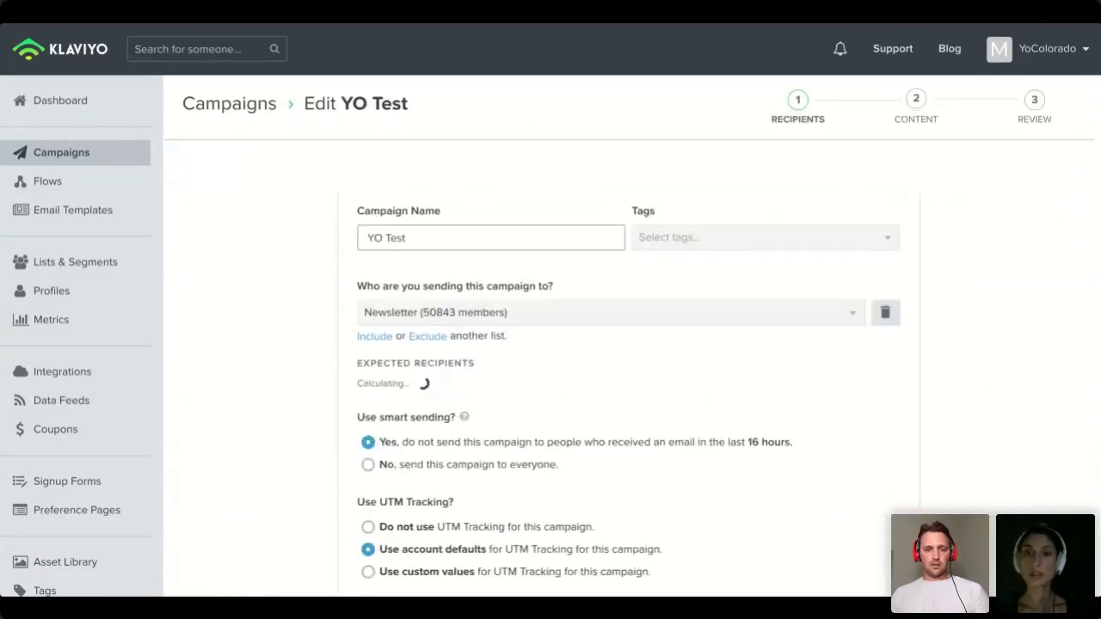
pyautogui.scroll(-2, 550, 344)
pyautogui.scroll(1, 551, 309)
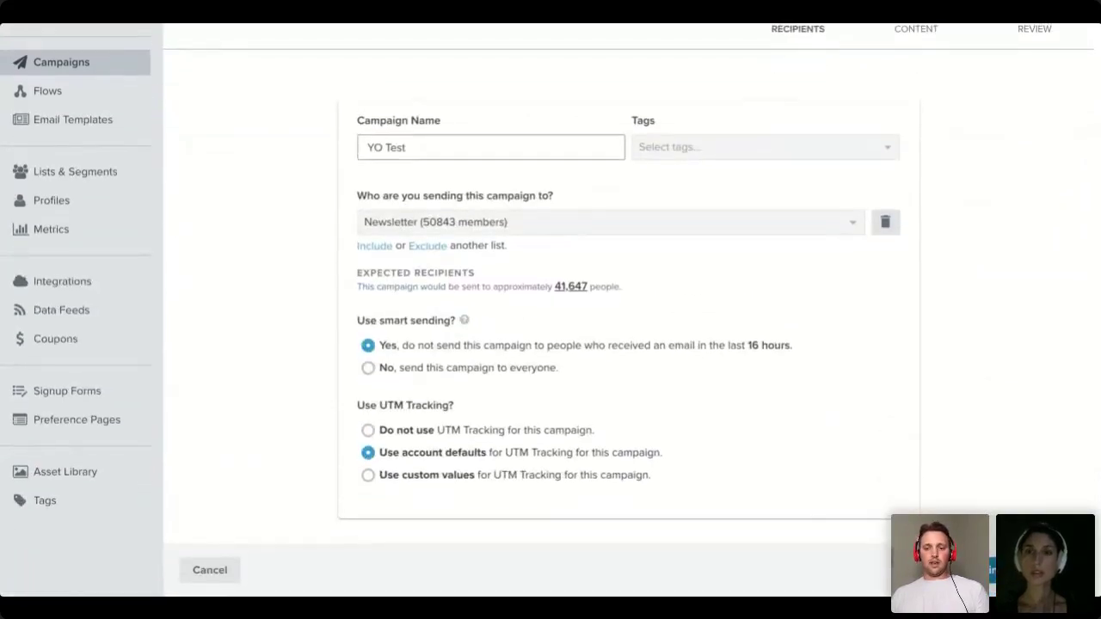
pyautogui.click(1015, 569)
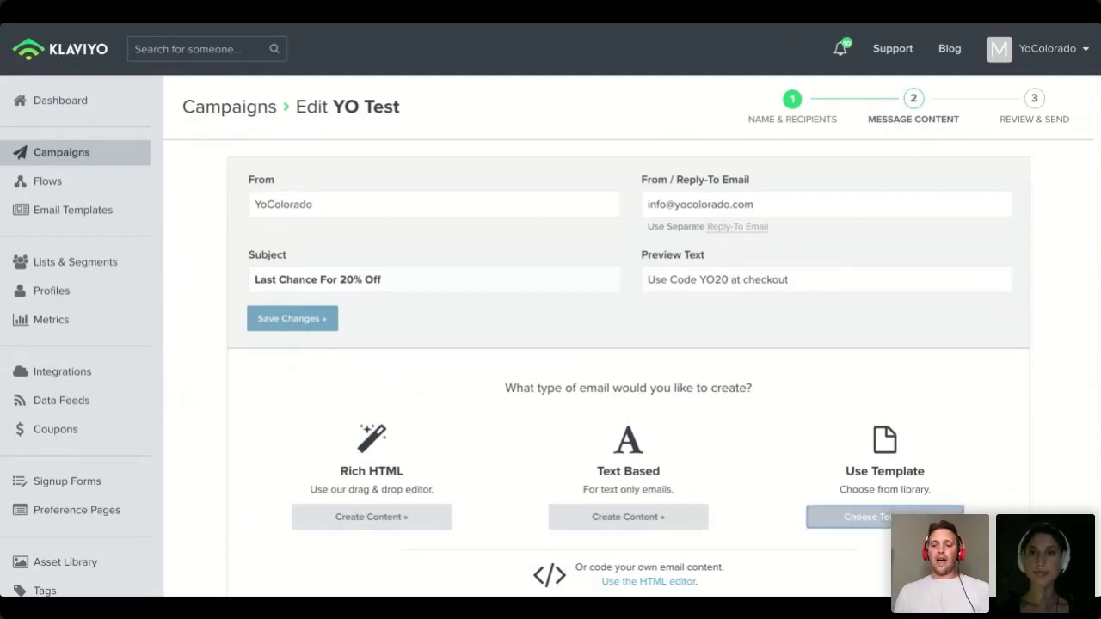
pyautogui.click(884, 516)
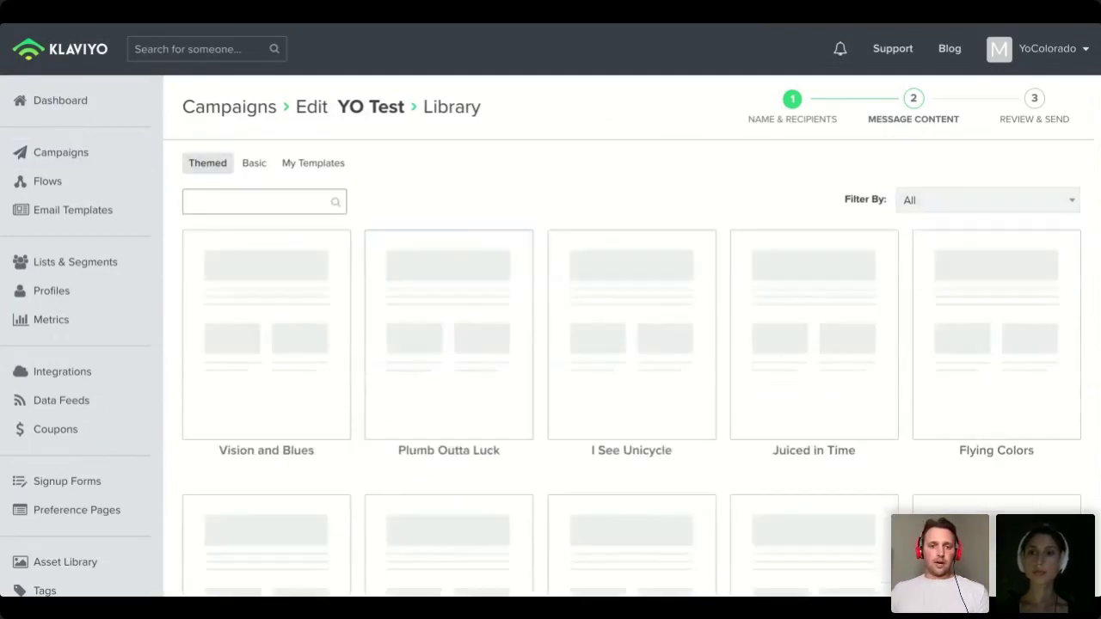
pyautogui.click(313, 163)
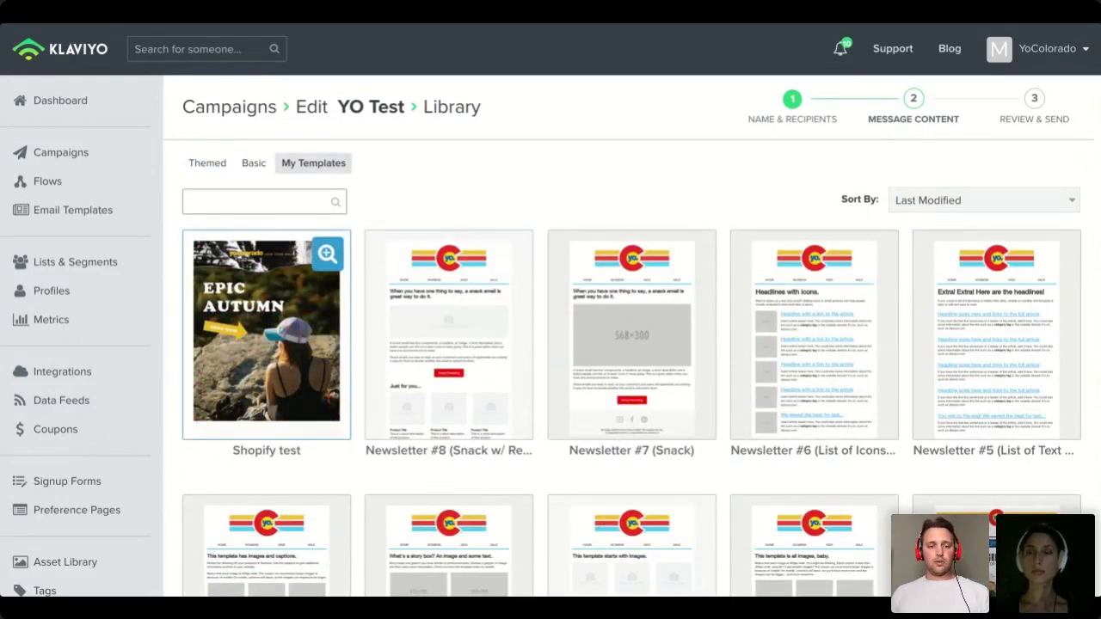
pyautogui.click(267, 335)
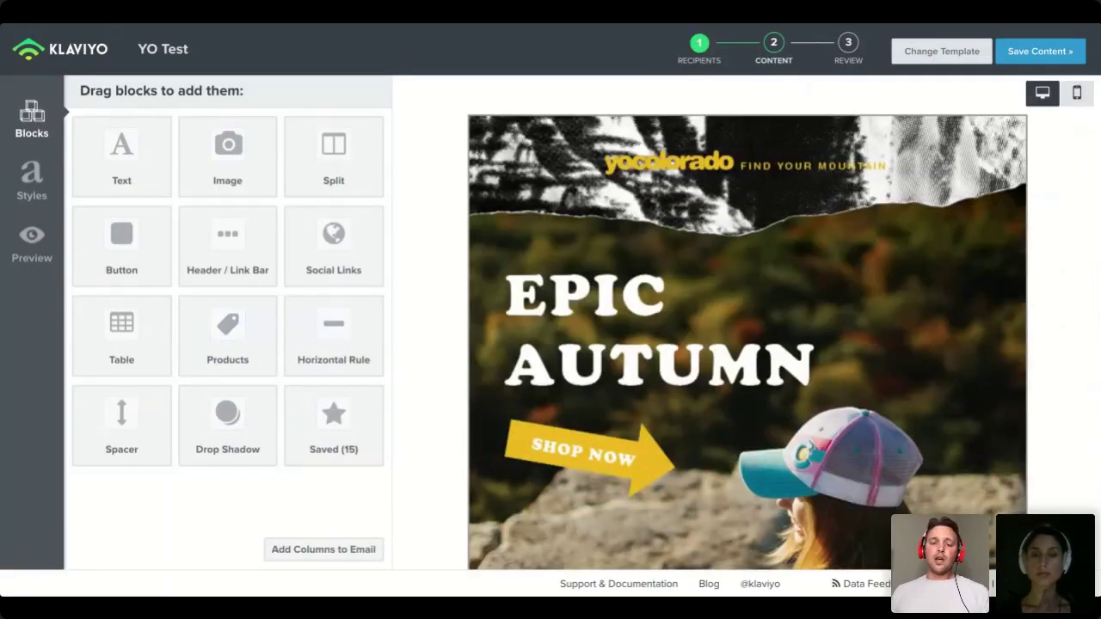
# Step: Look through the "YO Test" email from the hero image down to the final Shop Now banner and back up
pyautogui.scroll(-5, 747, 345)
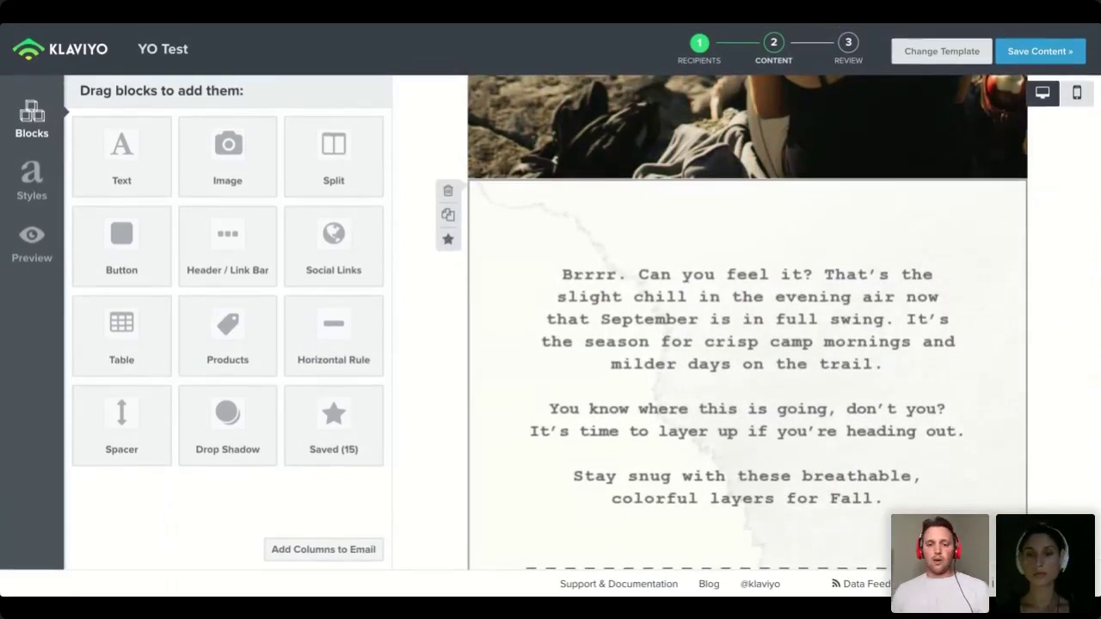
pyautogui.scroll(-15, 747, 323)
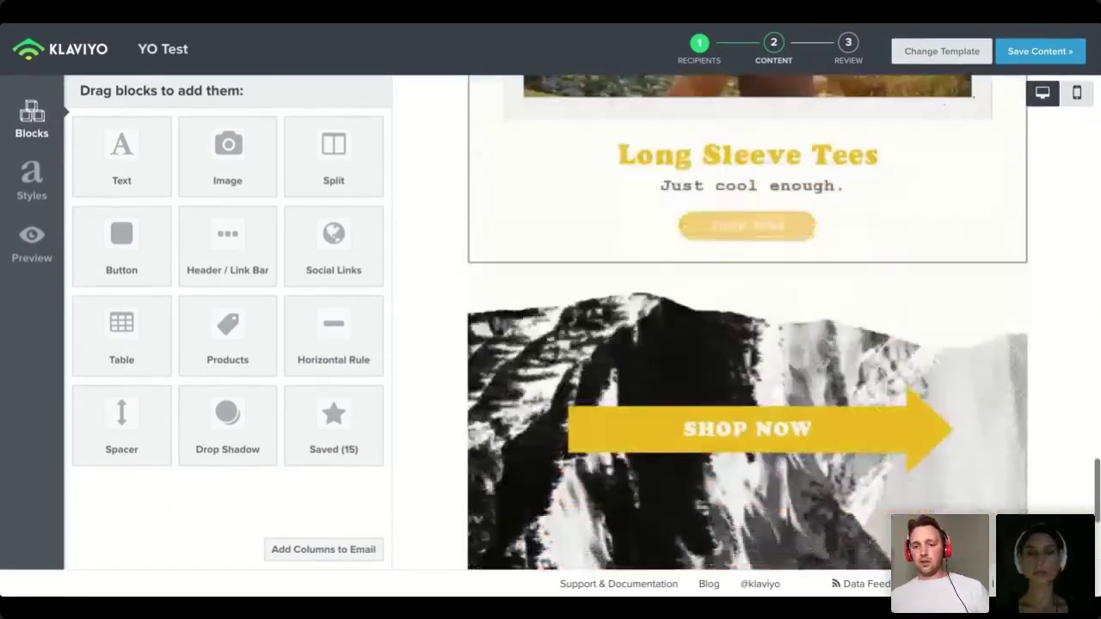
pyautogui.scroll(-5, 746, 323)
pyautogui.scroll(15, 747, 323)
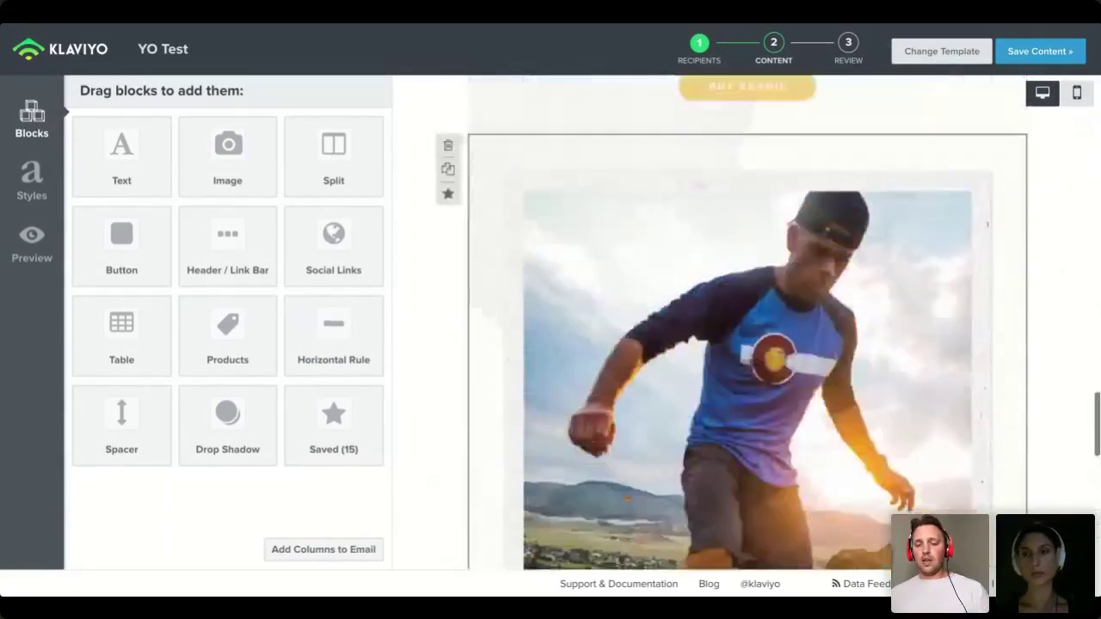
pyautogui.scroll(8, 746, 323)
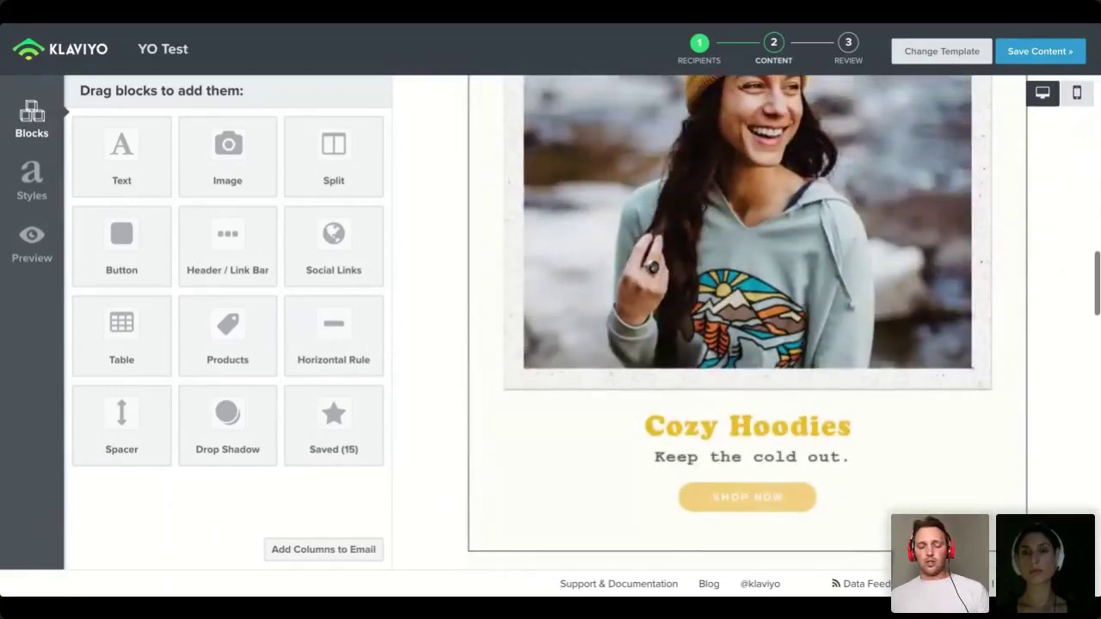
pyautogui.scroll(10, 746, 322)
pyautogui.scroll(-4, 747, 323)
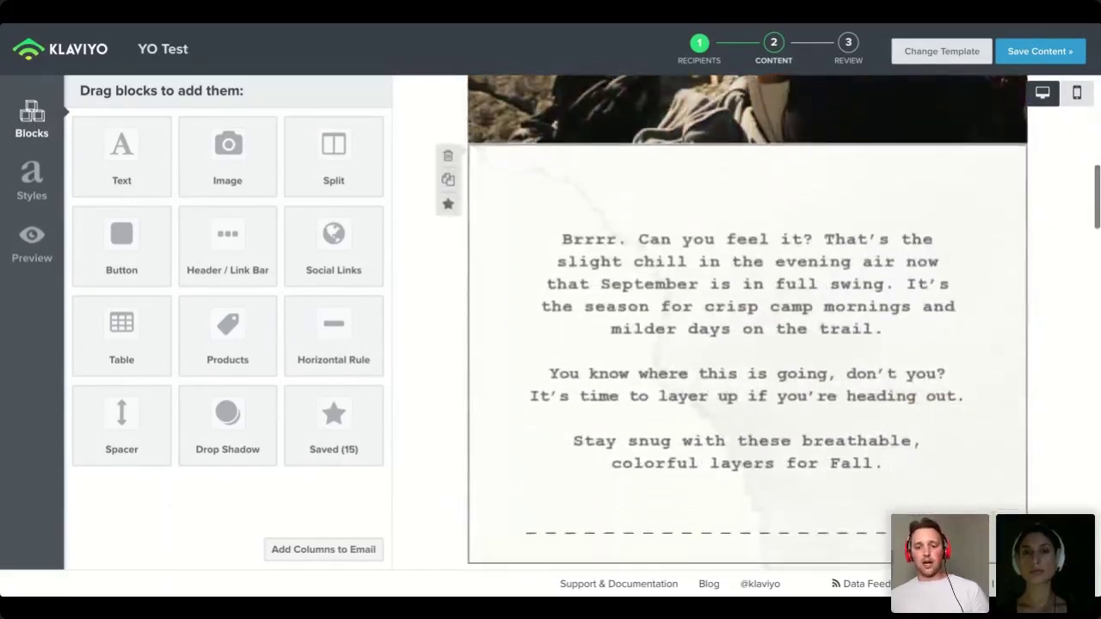
pyautogui.scroll(6, 746, 322)
# Step: Open the "Epic Autumn" hero image block, review its alt text, link and width settings, and save the block
pyautogui.click(747, 327)
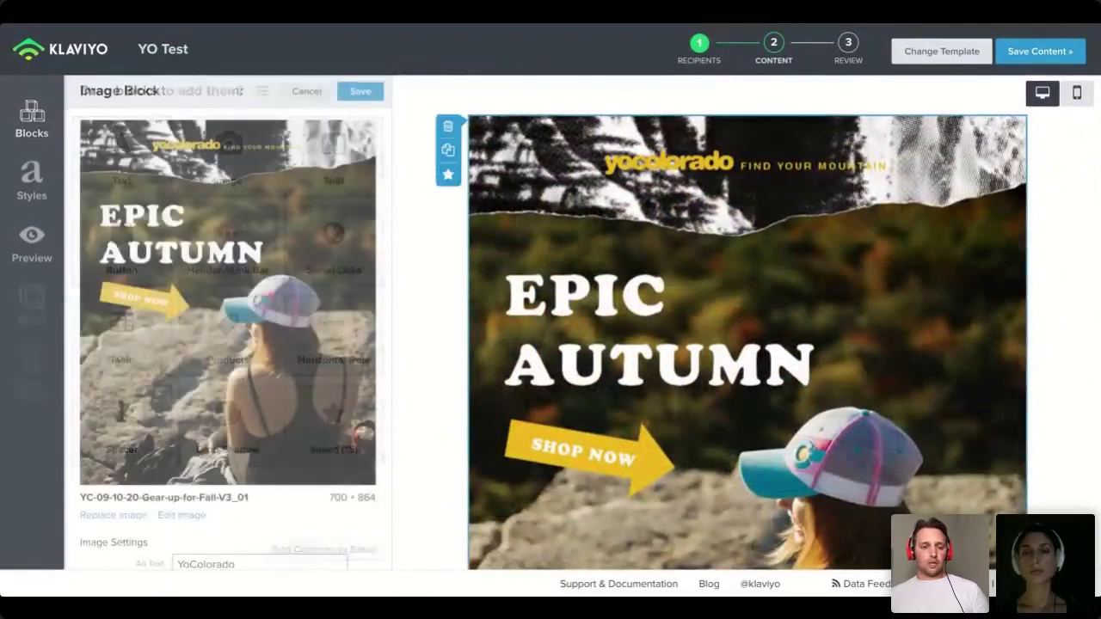
pyautogui.scroll(-3, 228, 326)
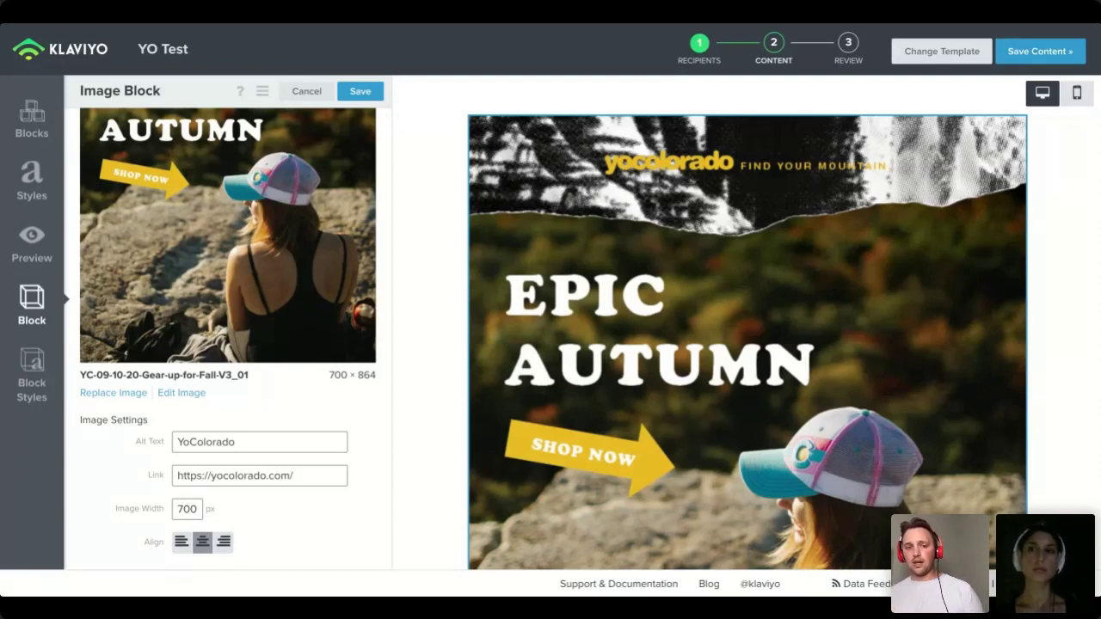
pyautogui.click(361, 91)
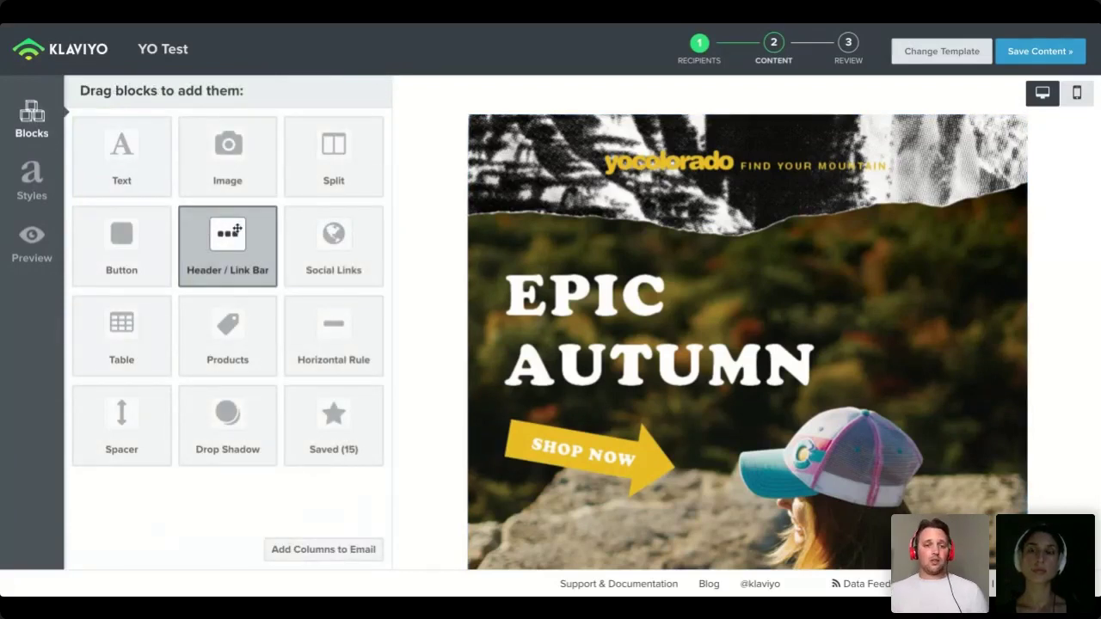
# Step: Insert an empty image block above the "Epic Autumn" hero image and delete it again
pyautogui.moveTo(200, 135)
pyautogui.mouseDown()
pyautogui.moveTo(227, 156)
pyautogui.moveTo(596, 170)
pyautogui.moveTo(597, 155)
pyautogui.moveTo(624, 172)
pyautogui.mouseUp()
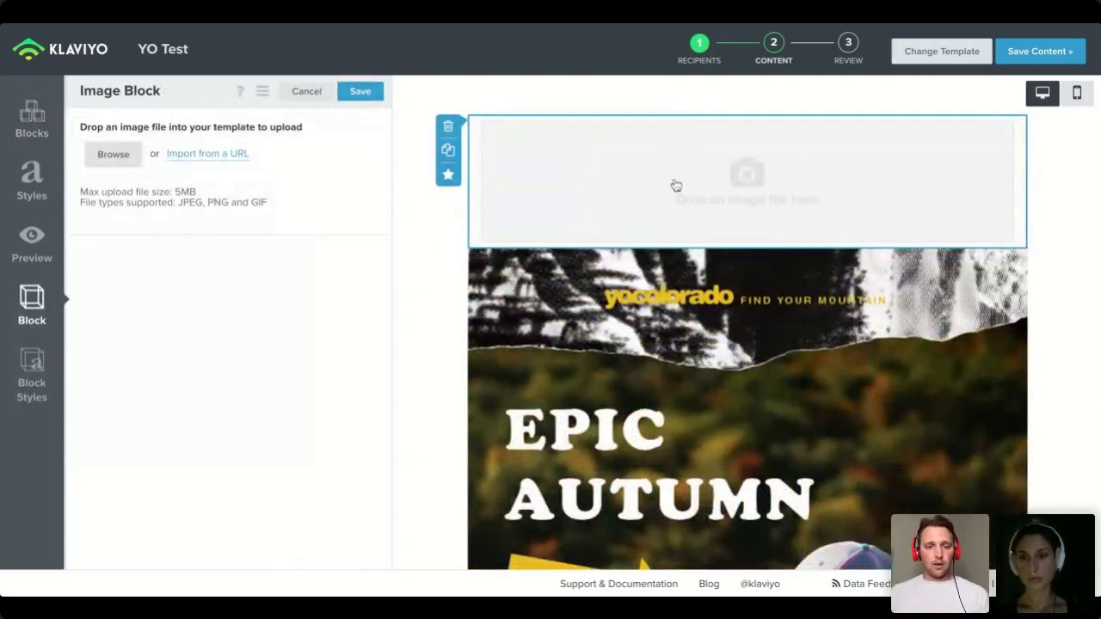
pyautogui.click(454, 129)
pyautogui.click(734, 206)
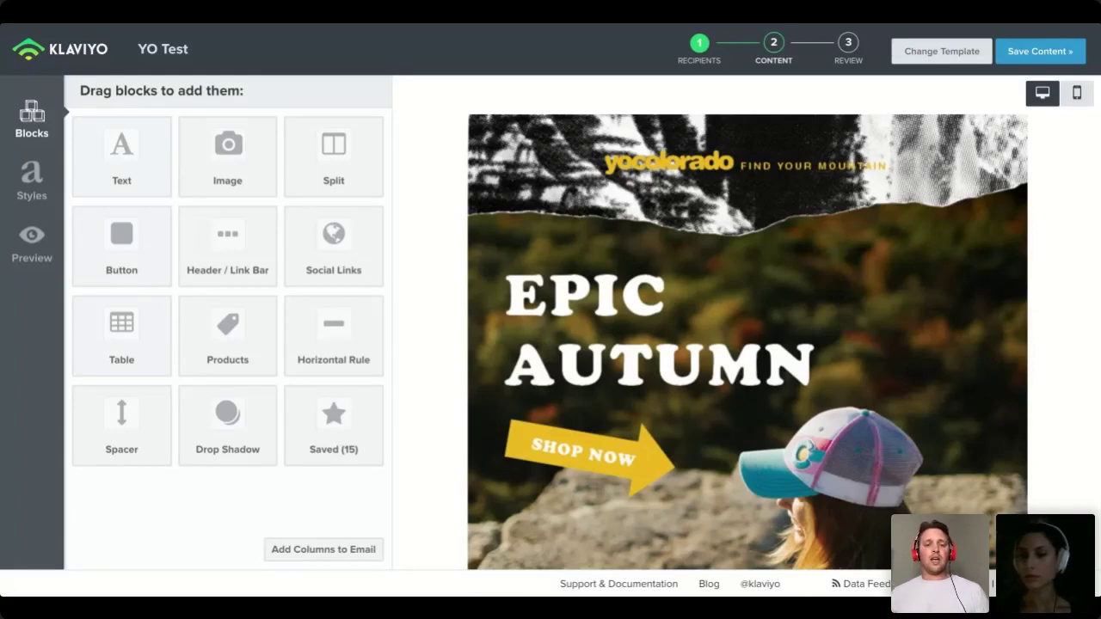
# Step: Browse the saved blocks available for insertion at the start of the email and leave without inserting one
pyautogui.moveTo(339, 447); pyautogui.dragTo(763, 172)
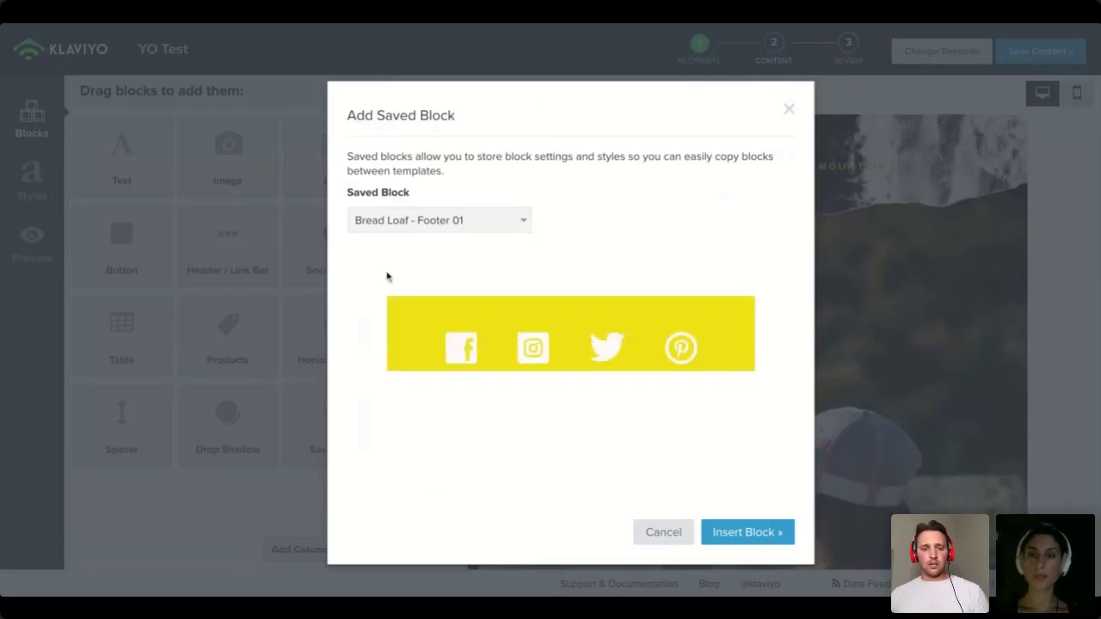
pyautogui.click(413, 228)
pyautogui.scroll(-4, 432, 394)
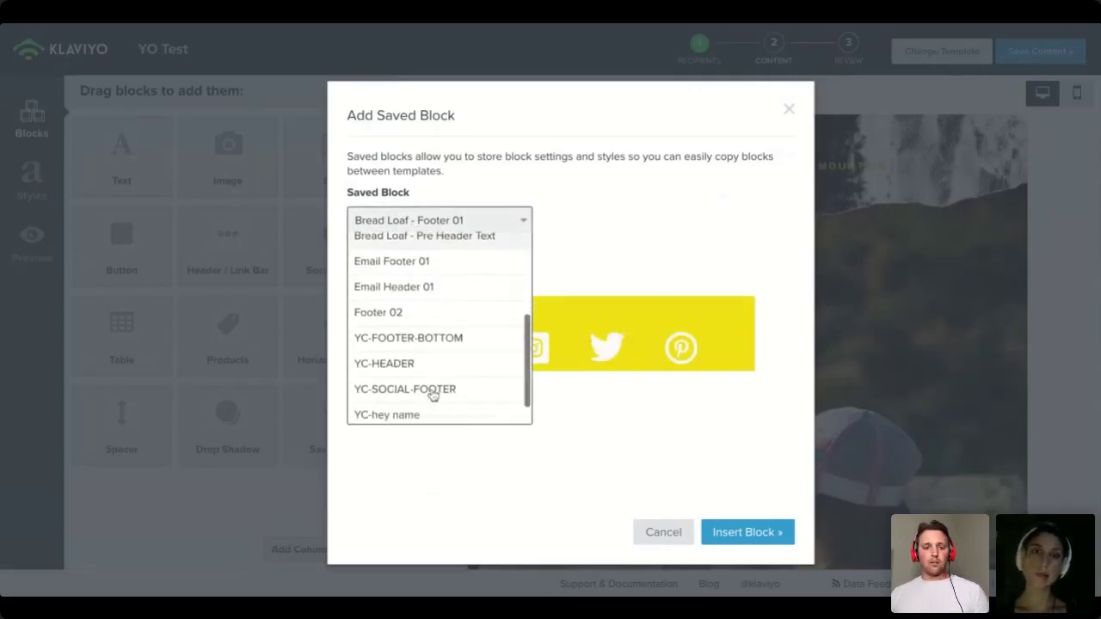
pyautogui.scroll(5, 433, 394)
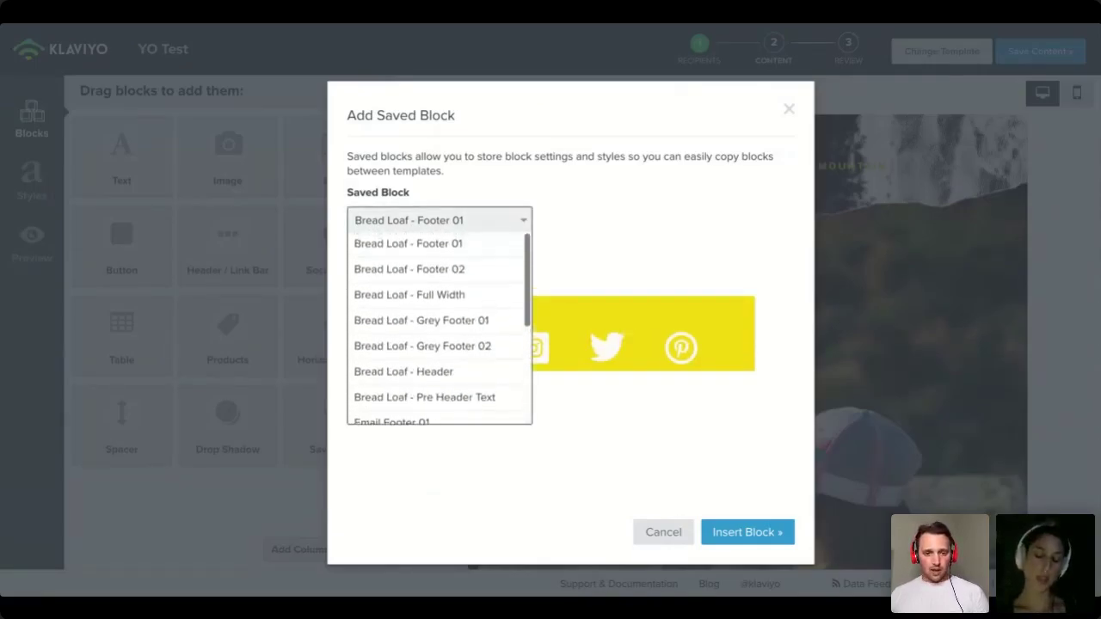
pyautogui.click(641, 532)
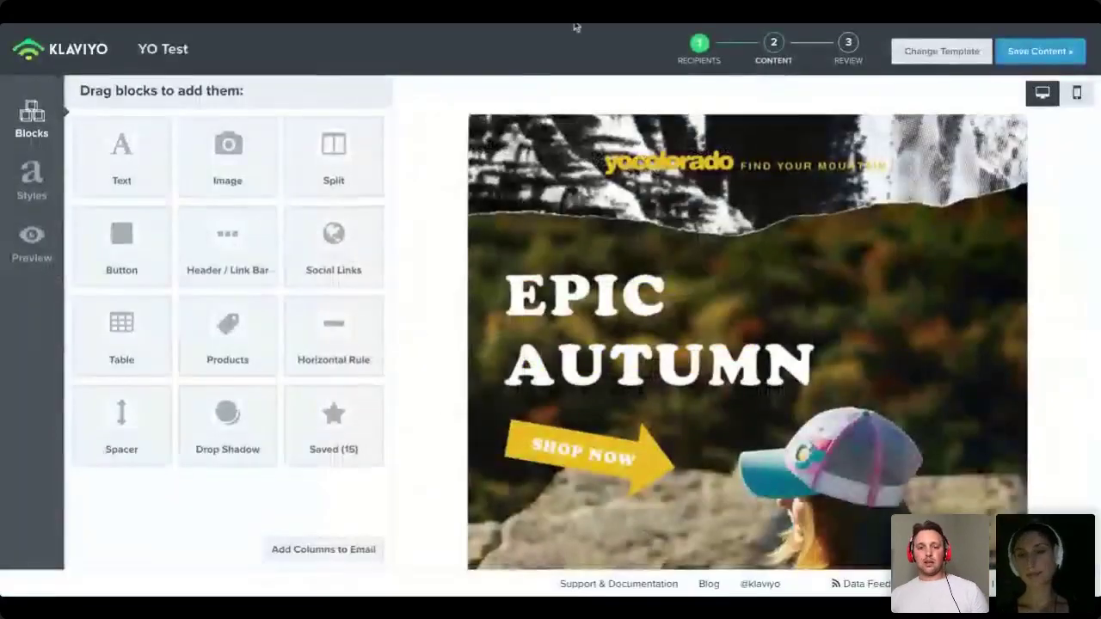
pyautogui.scroll(-20, 731, 345)
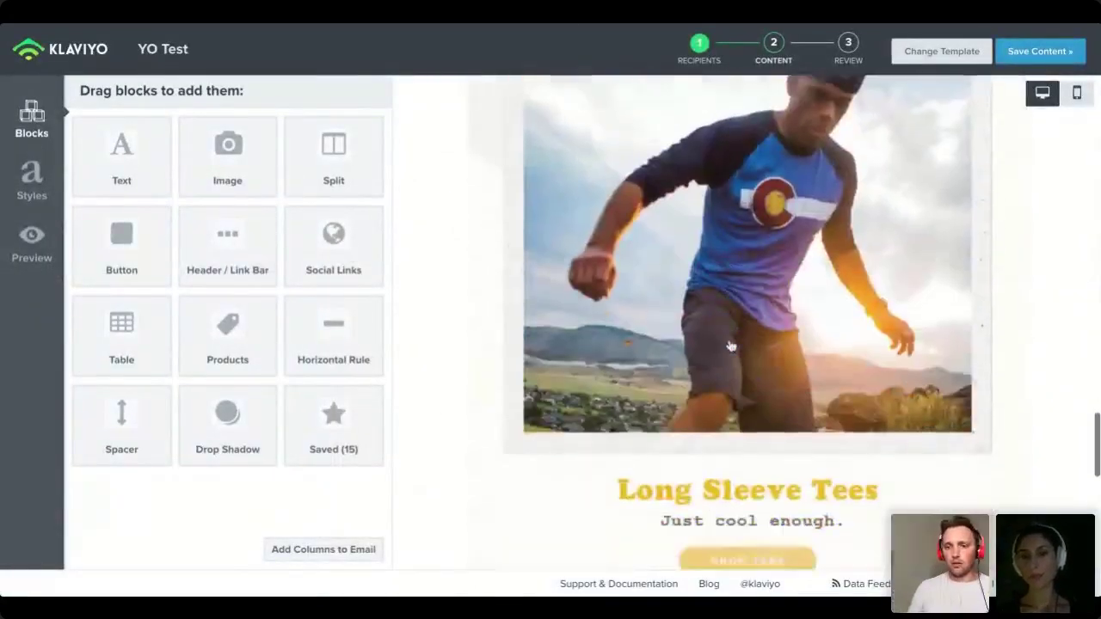
pyautogui.scroll(15, 731, 346)
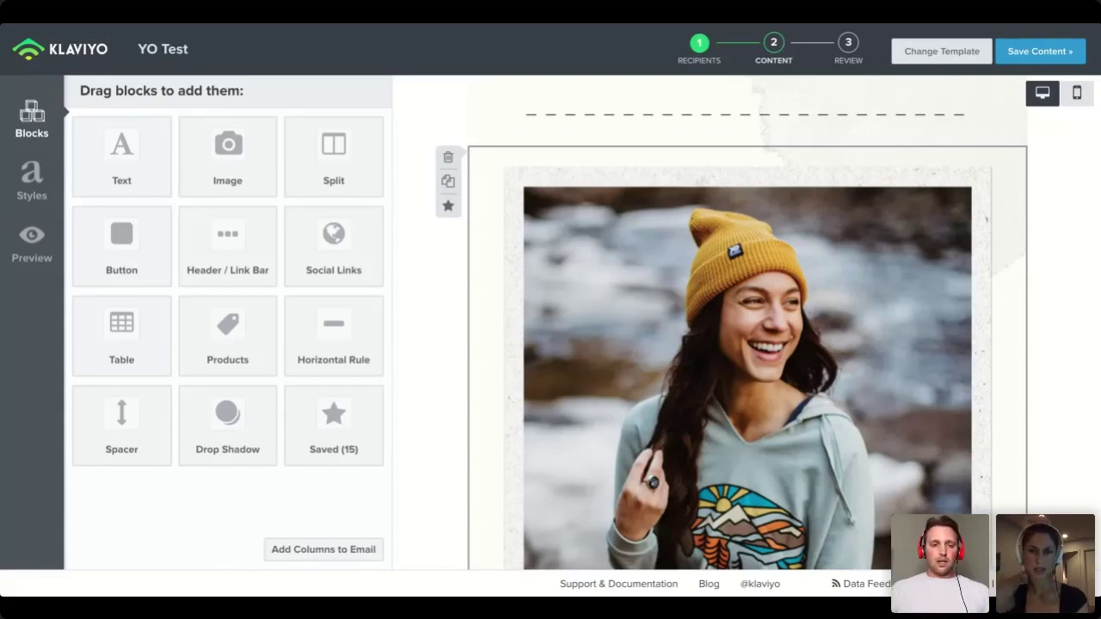
pyautogui.scroll(-5, 747, 323)
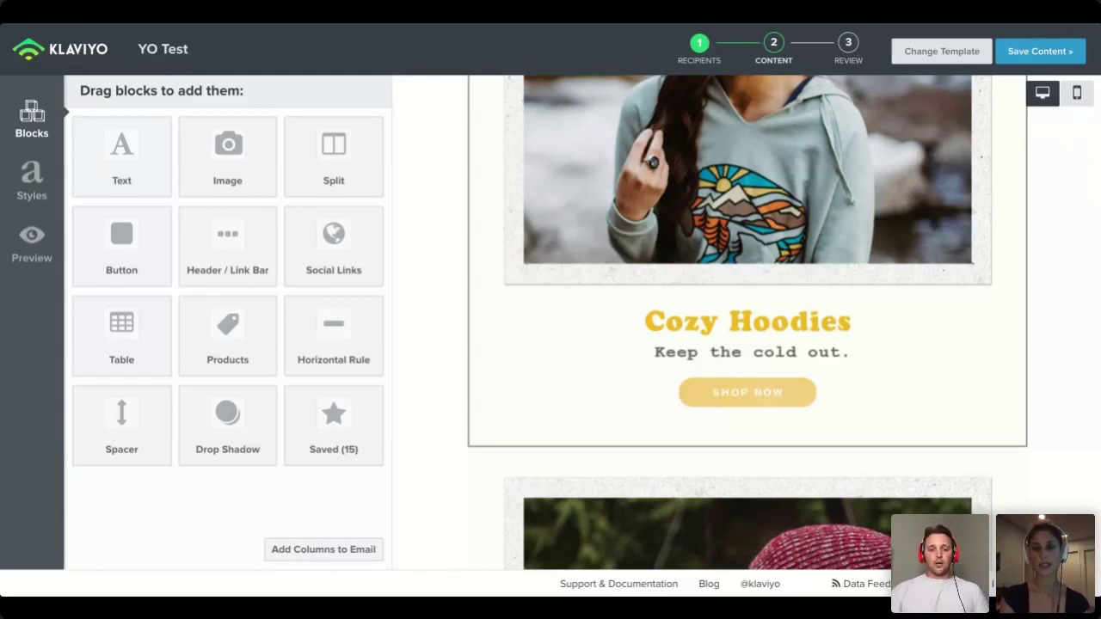
pyautogui.scroll(-5, 748, 323)
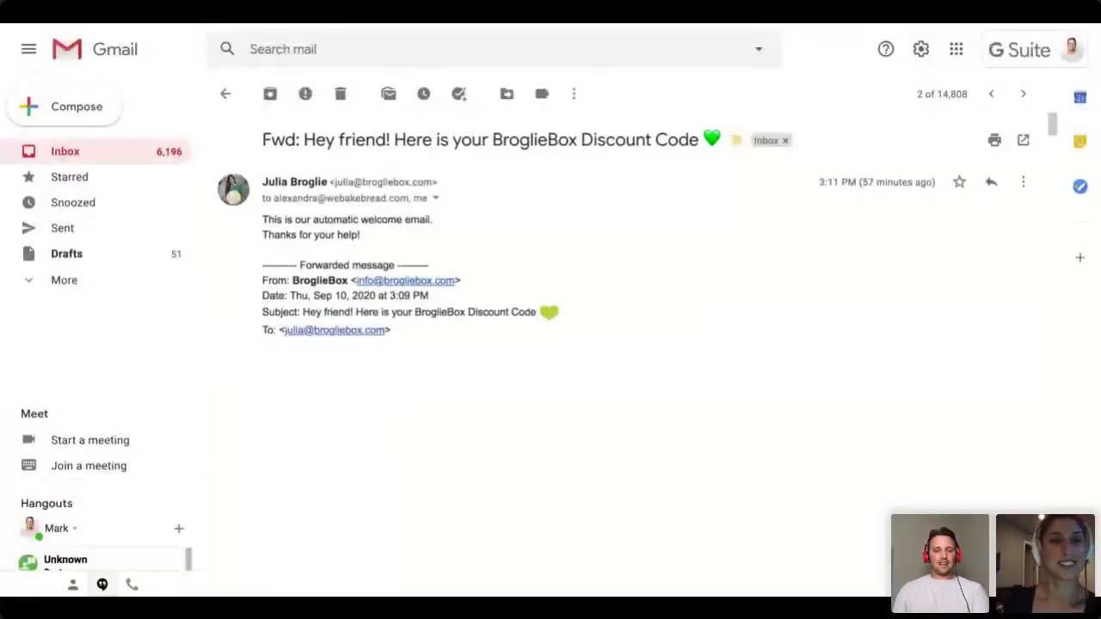
# Step: Read through the forwarded BroglieBox automatic welcome email in Gmail, from its header down through the body text
pyautogui.scroll(-5, 620, 344)
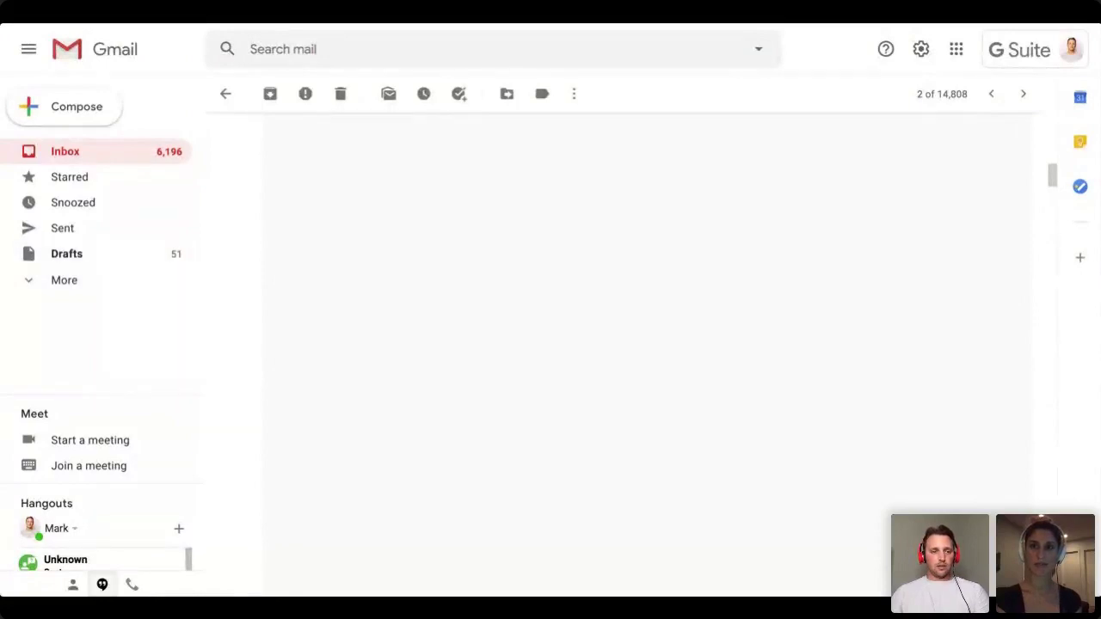
pyautogui.scroll(-2, 645, 344)
pyautogui.scroll(-10, 636, 344)
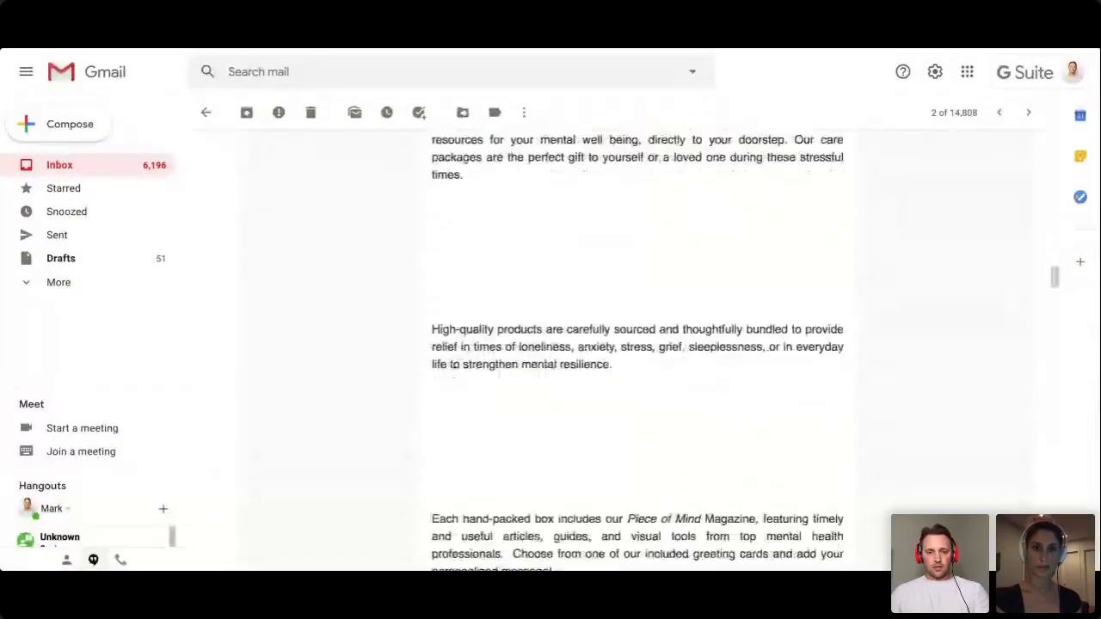
pyautogui.scroll(-10, 636, 344)
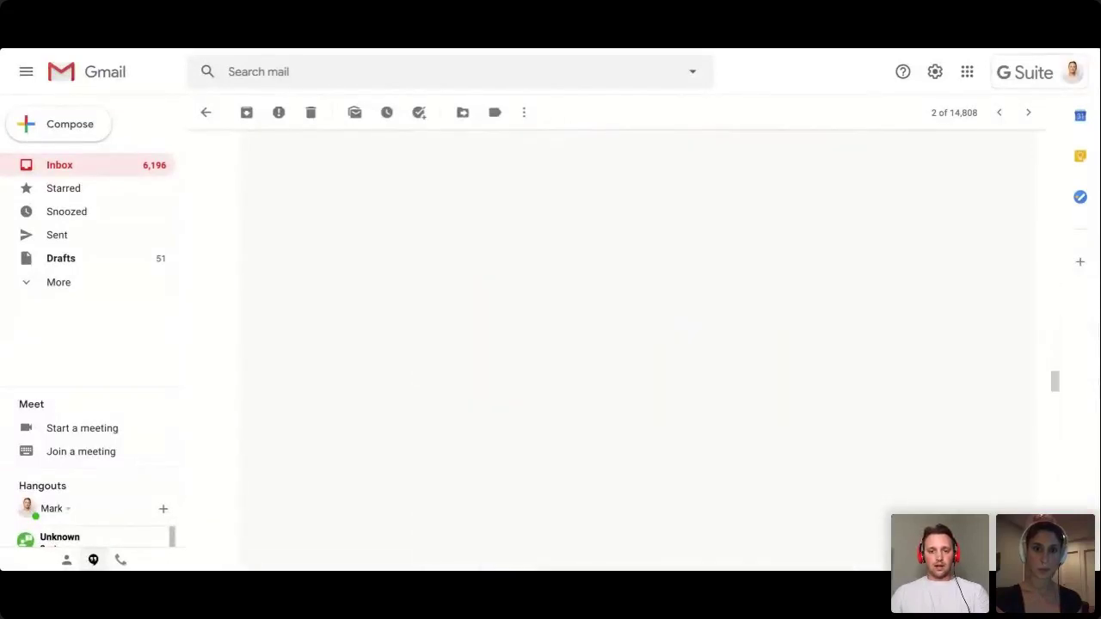
pyautogui.scroll(-3, 631, 435)
pyautogui.scroll(8, 631, 436)
pyautogui.scroll(10, 637, 344)
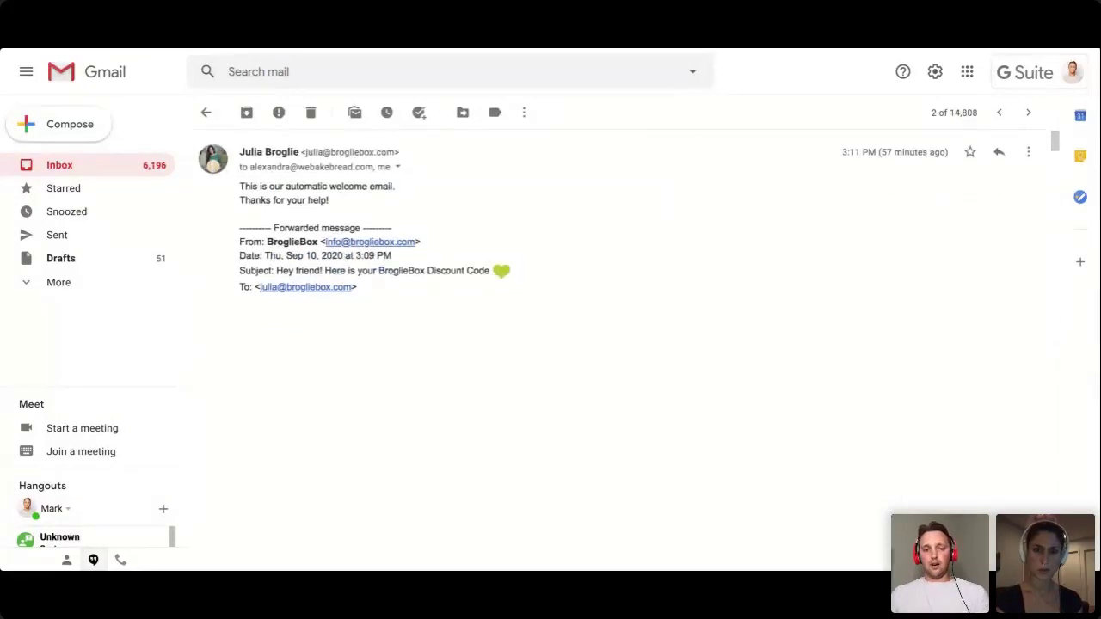
# Step: Examine the layout and spacing of the welcome email's opening section, down to the BroglieBox logo
pyautogui.scroll(-3, 637, 344)
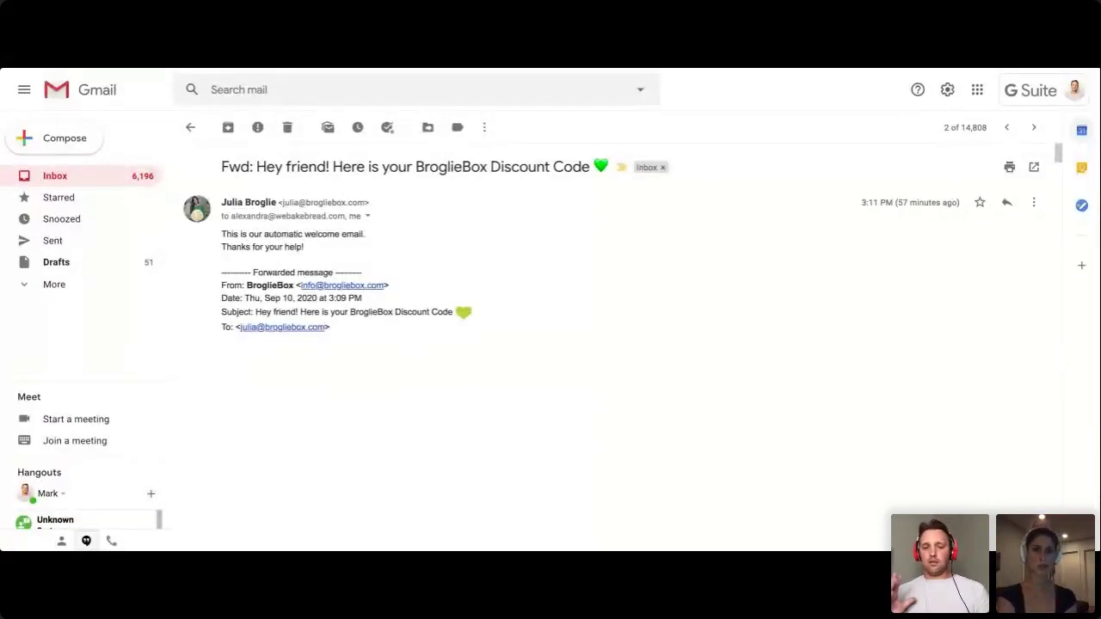
pyautogui.scroll(-5, 631, 344)
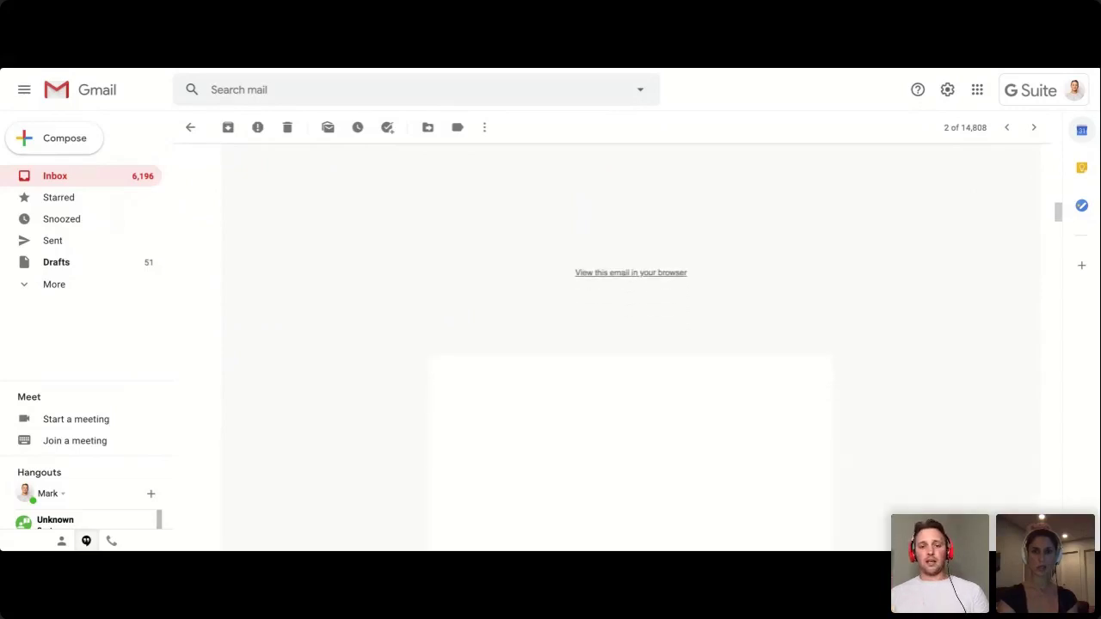
pyautogui.scroll(5, 630, 344)
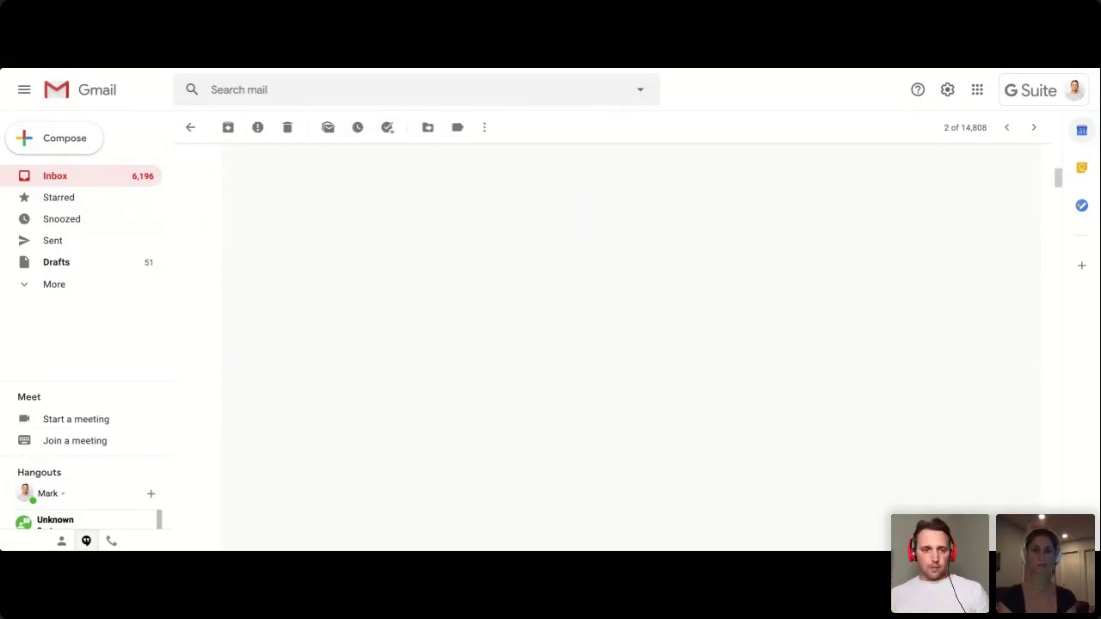
pyautogui.scroll(-3, 630, 344)
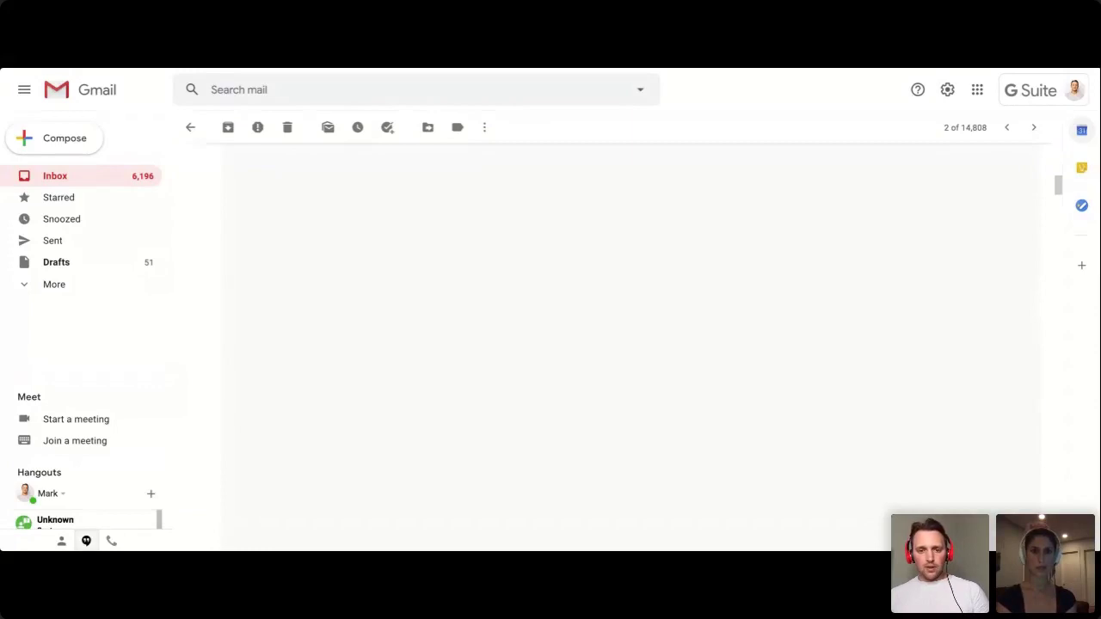
pyautogui.scroll(-3, 631, 344)
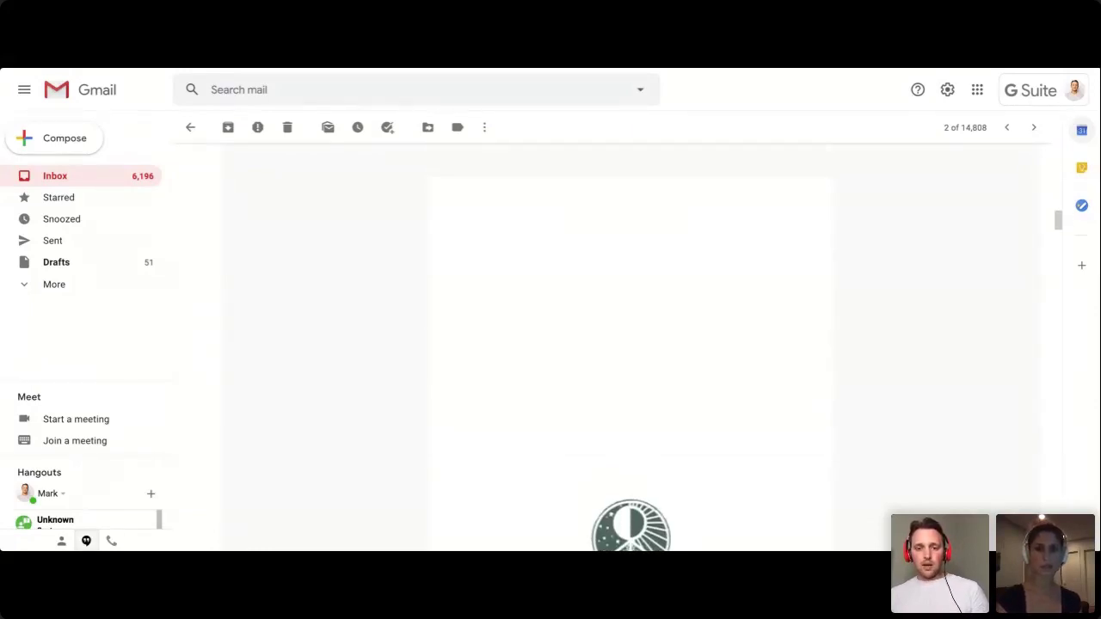
pyautogui.scroll(-2, 630, 344)
pyautogui.scroll(2, 631, 344)
pyautogui.scroll(1, 630, 344)
pyautogui.scroll(-2, 631, 344)
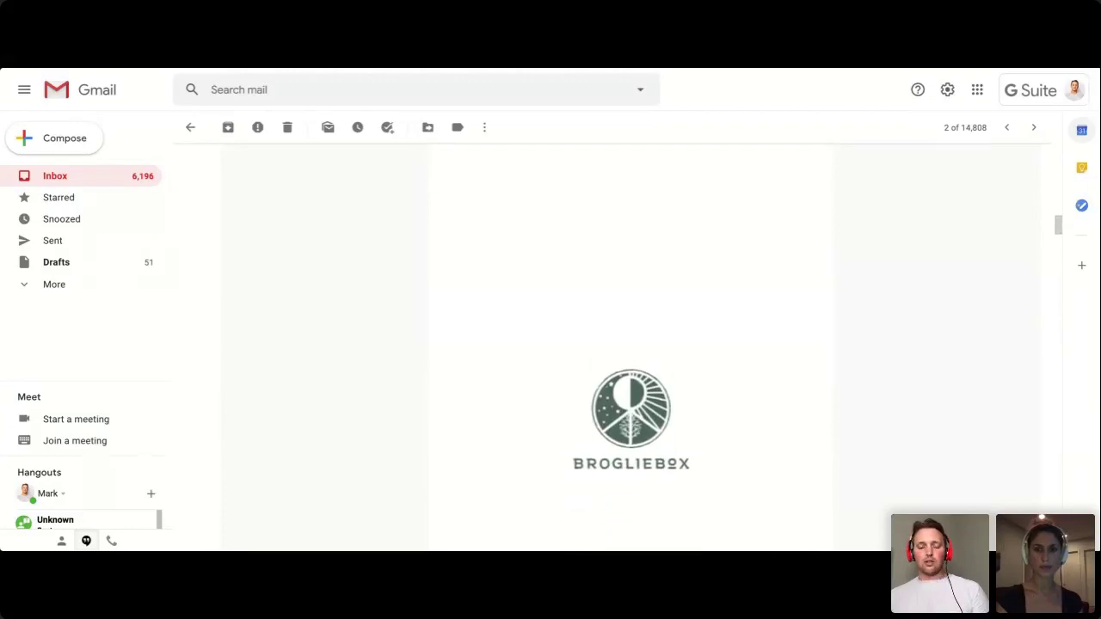
pyautogui.scroll(1, 631, 344)
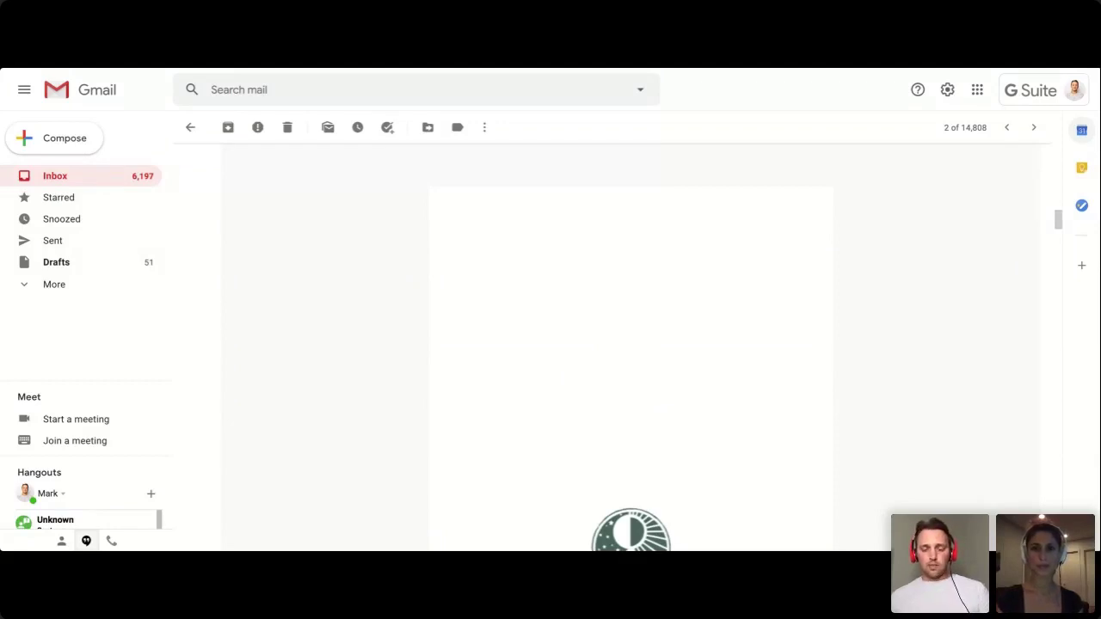
# Step: Examine the BroglieBox welcome email's spacing and copy from the logo through the greeting, checklist download line and introductory paragraphs
pyautogui.scroll(-7, 631, 344)
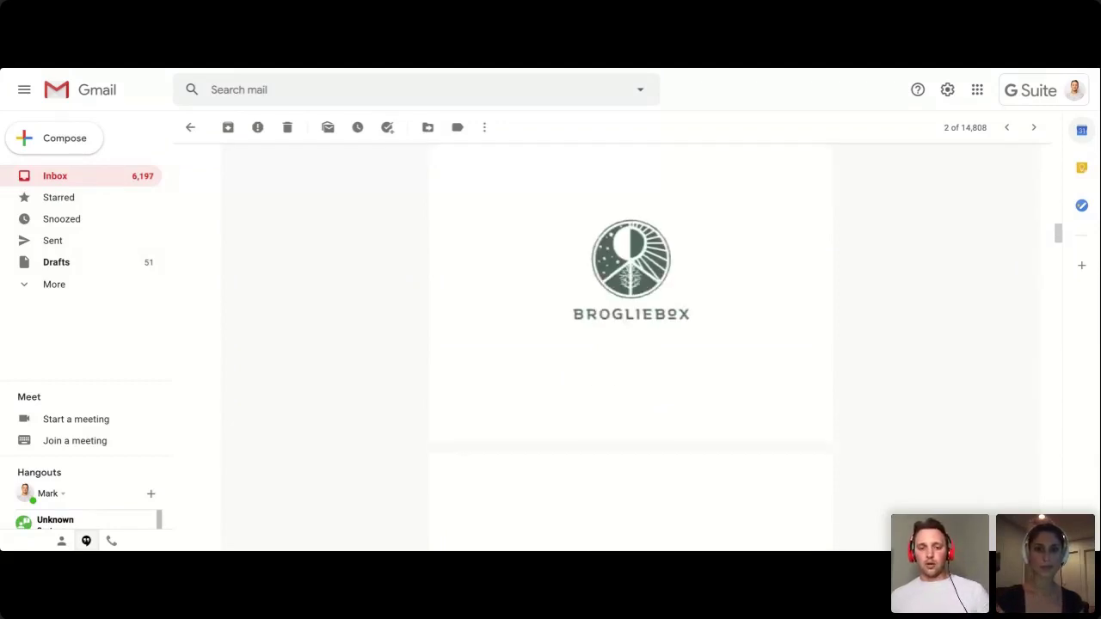
pyautogui.scroll(-3, 631, 344)
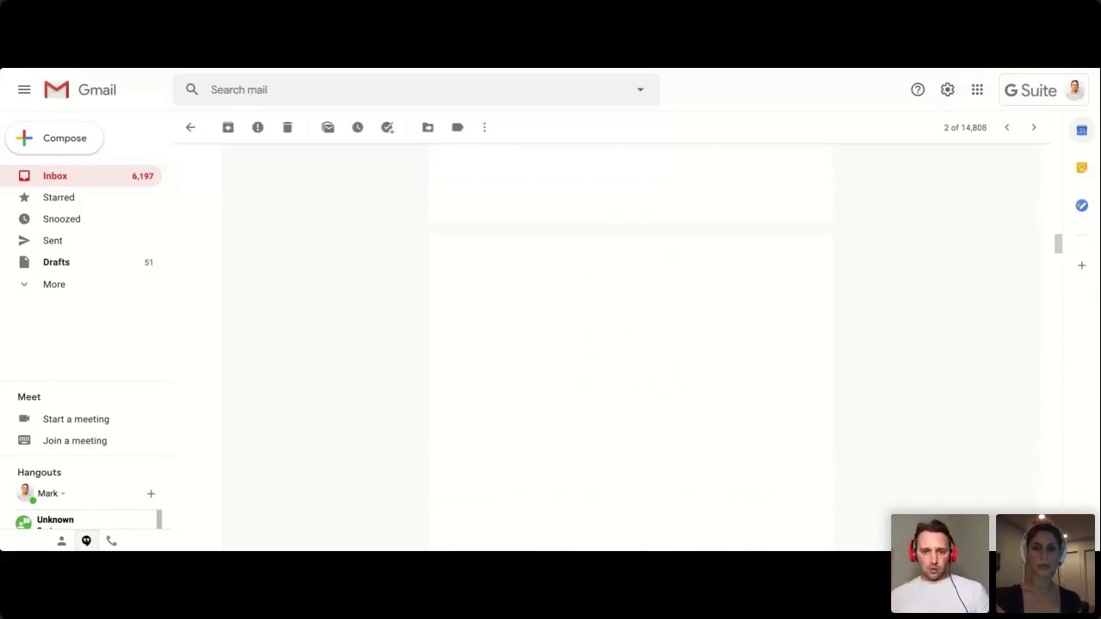
pyautogui.scroll(-3, 630, 344)
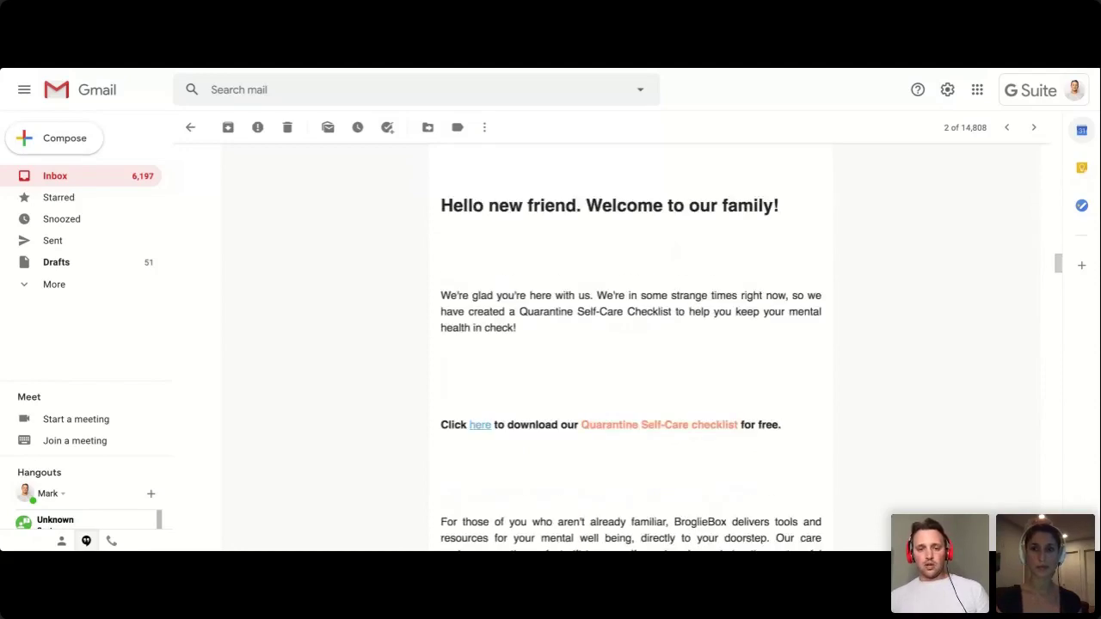
pyautogui.scroll(3, 631, 344)
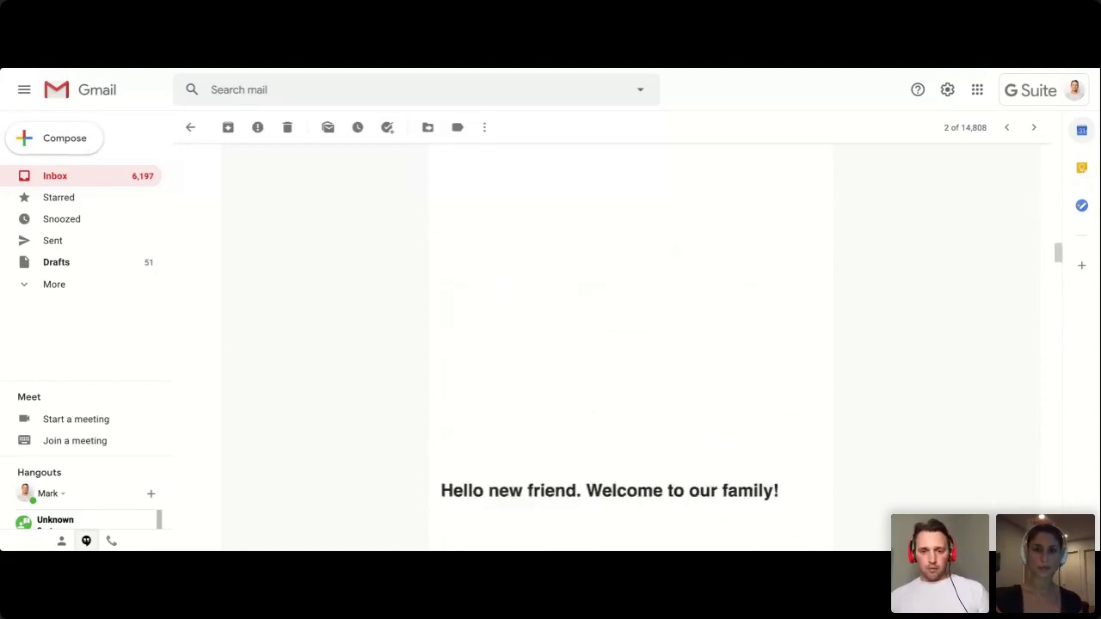
pyautogui.scroll(-3, 630, 344)
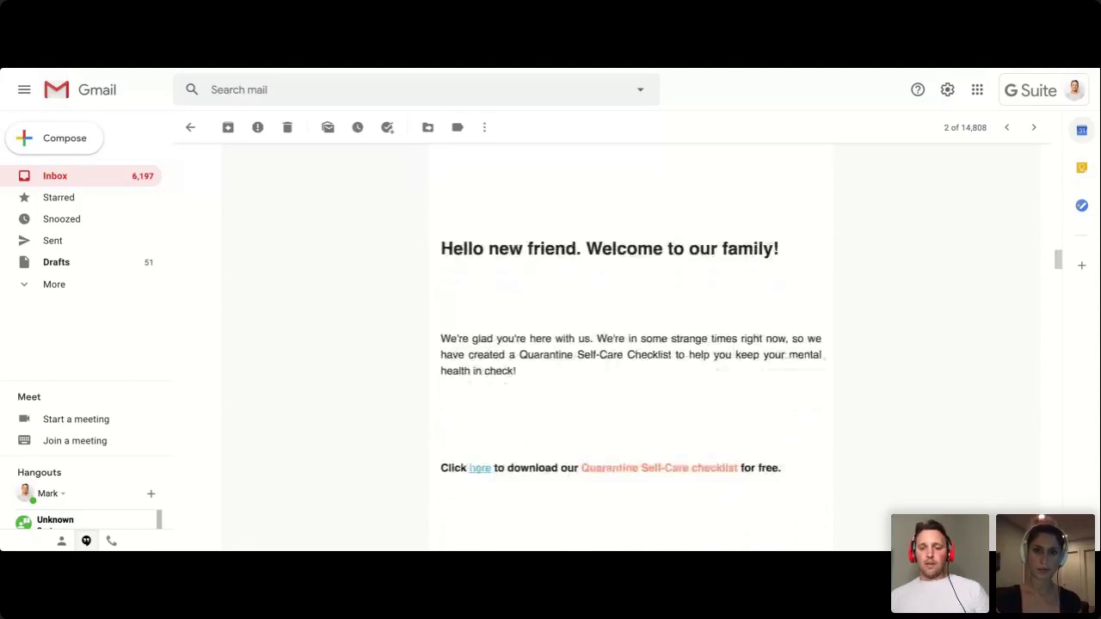
pyautogui.scroll(-7, 631, 344)
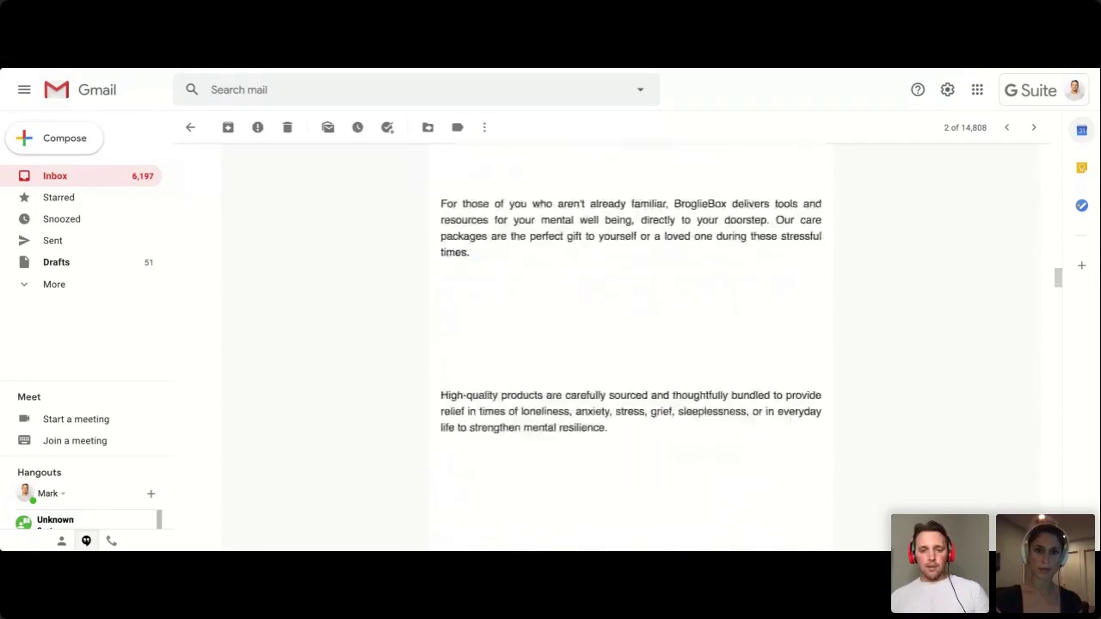
pyautogui.scroll(-2, 630, 344)
pyautogui.scroll(6, 631, 344)
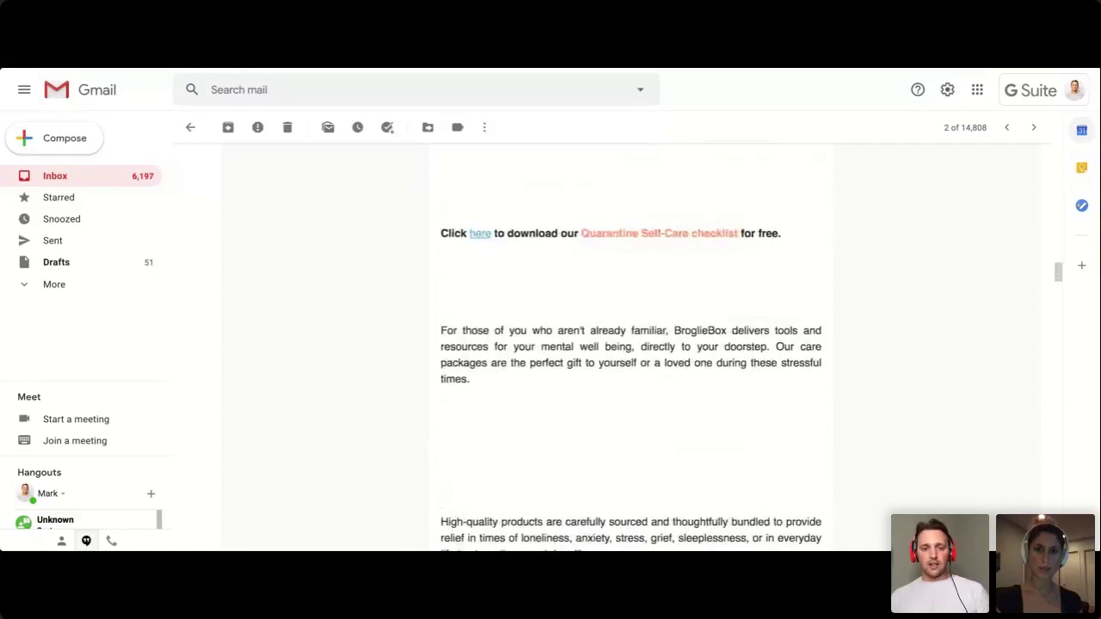
pyautogui.scroll(2, 631, 344)
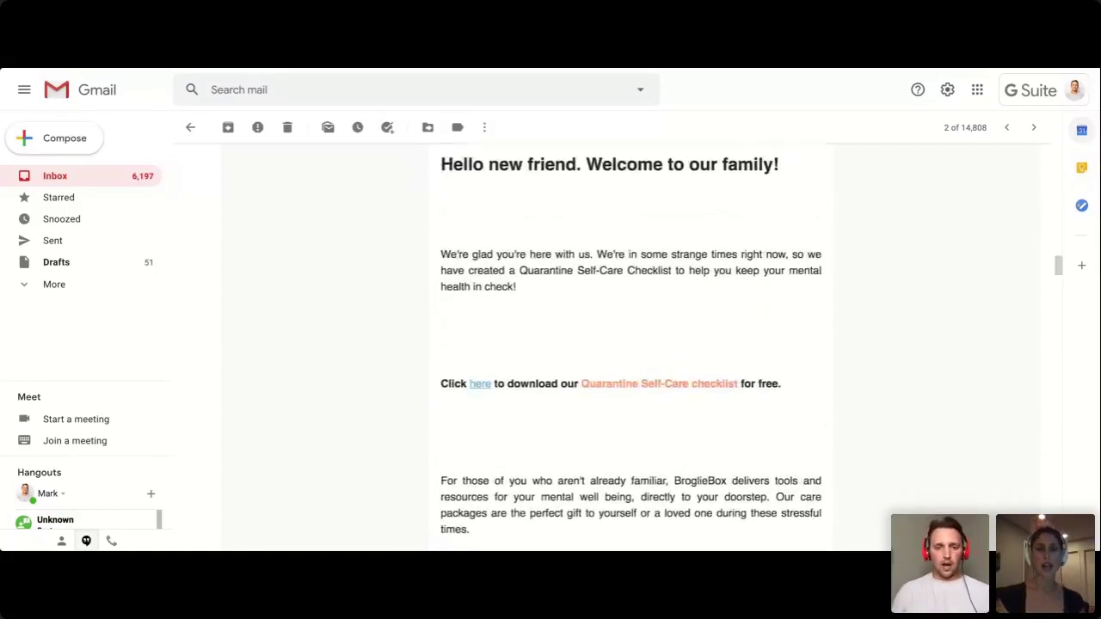
pyautogui.scroll(1, 630, 344)
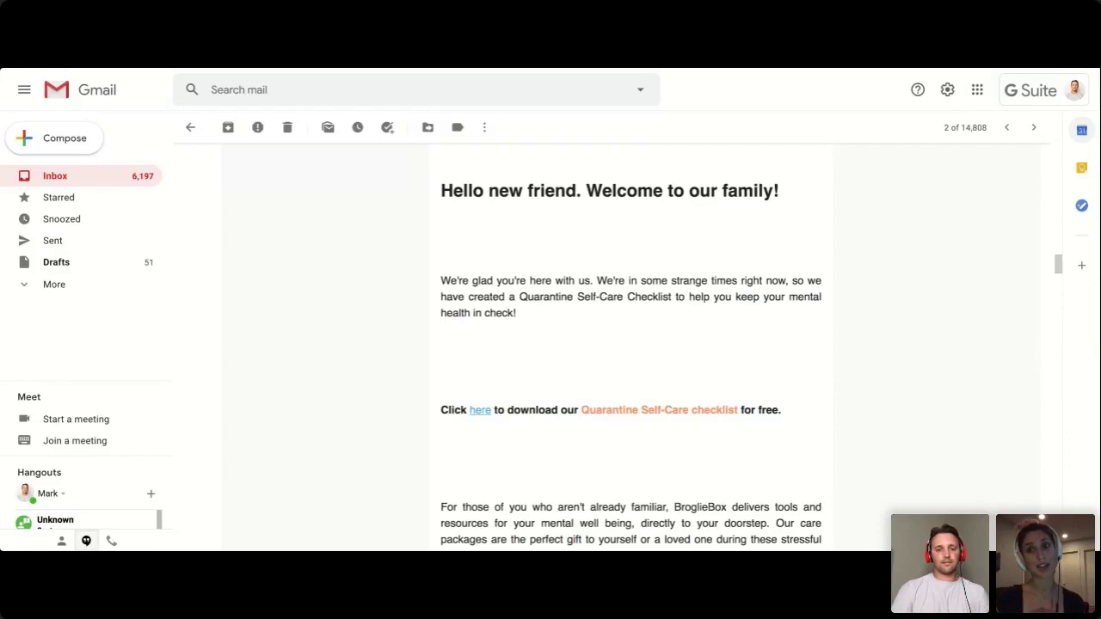
# Step: Skim the rest of the welcome email past the discount code paragraph and product box image, and return to its header
pyautogui.scroll(-3, 631, 344)
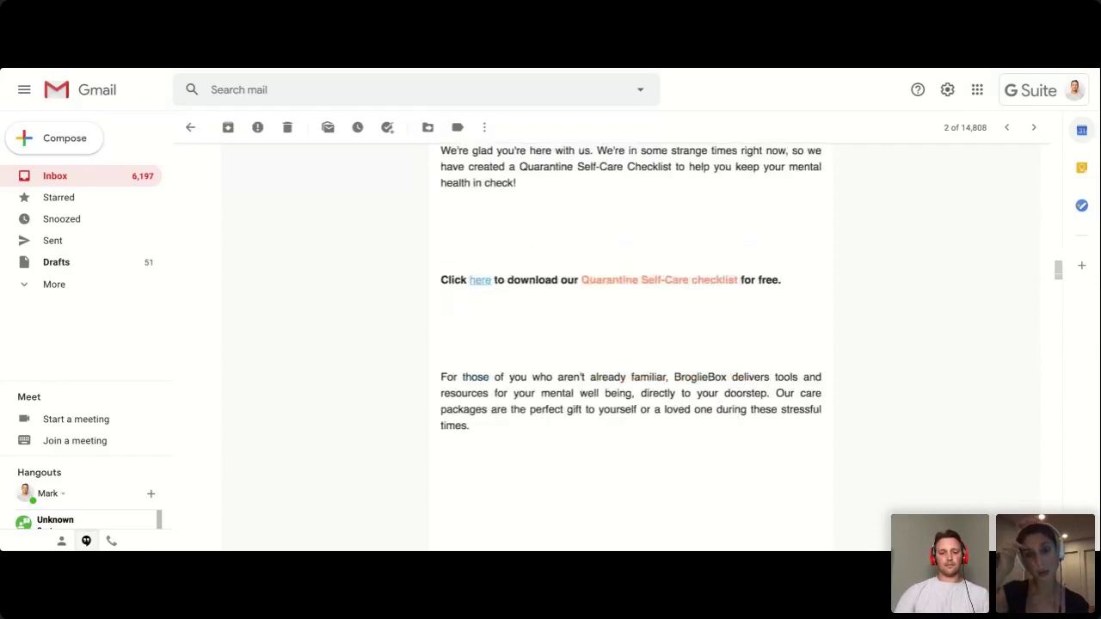
pyautogui.scroll(-10, 632, 344)
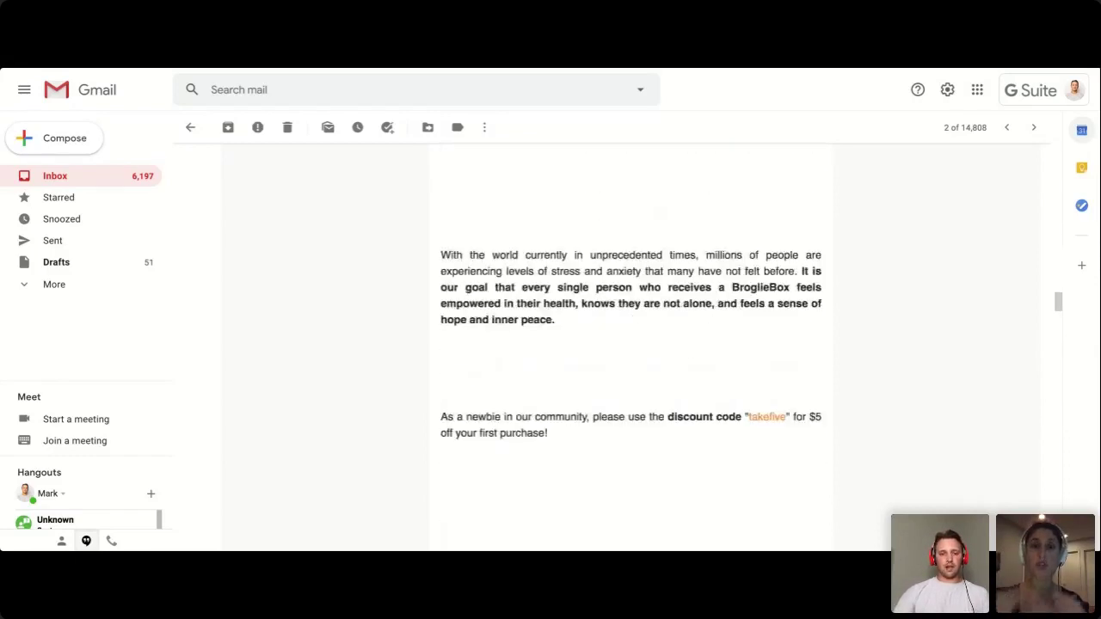
pyautogui.scroll(-8, 632, 344)
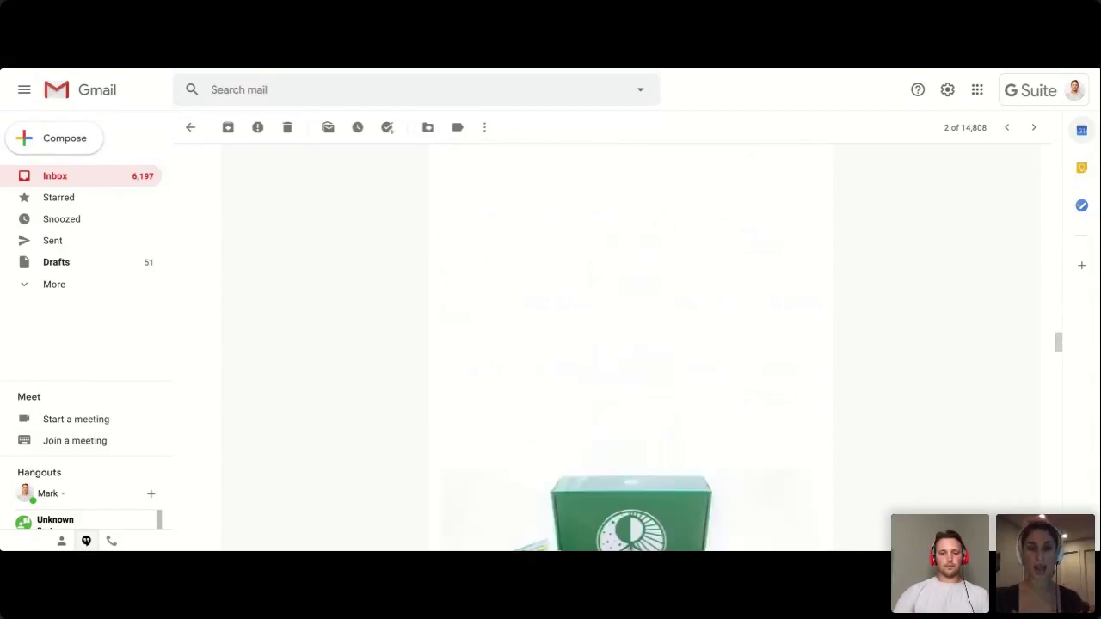
pyautogui.scroll(-8, 632, 344)
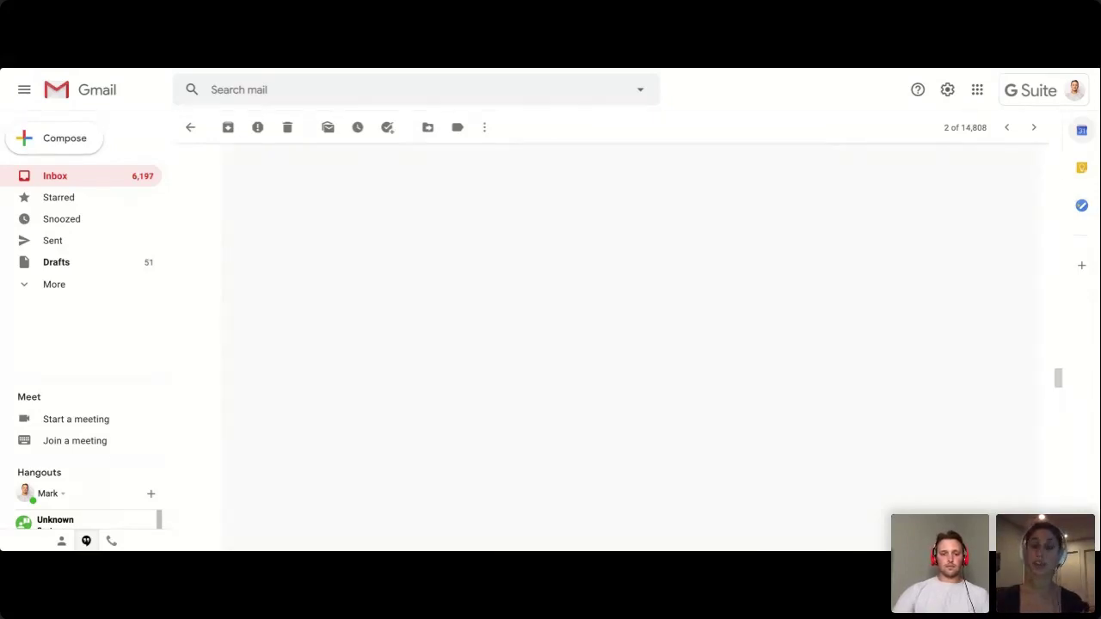
pyautogui.scroll(-6, 631, 344)
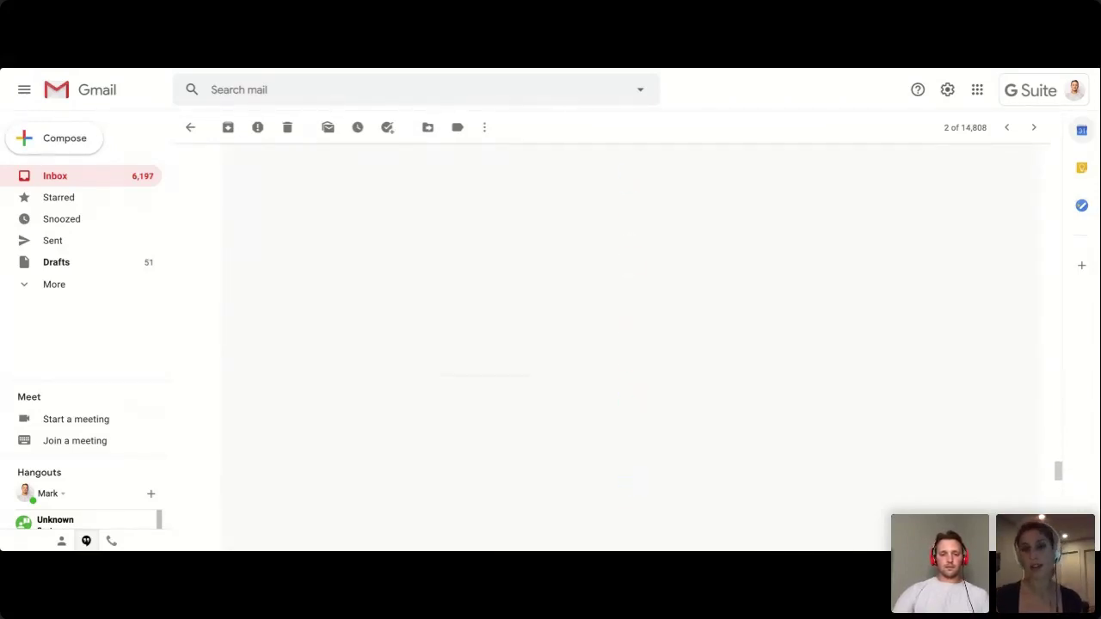
pyautogui.scroll(6, 631, 344)
pyautogui.scroll(15, 631, 344)
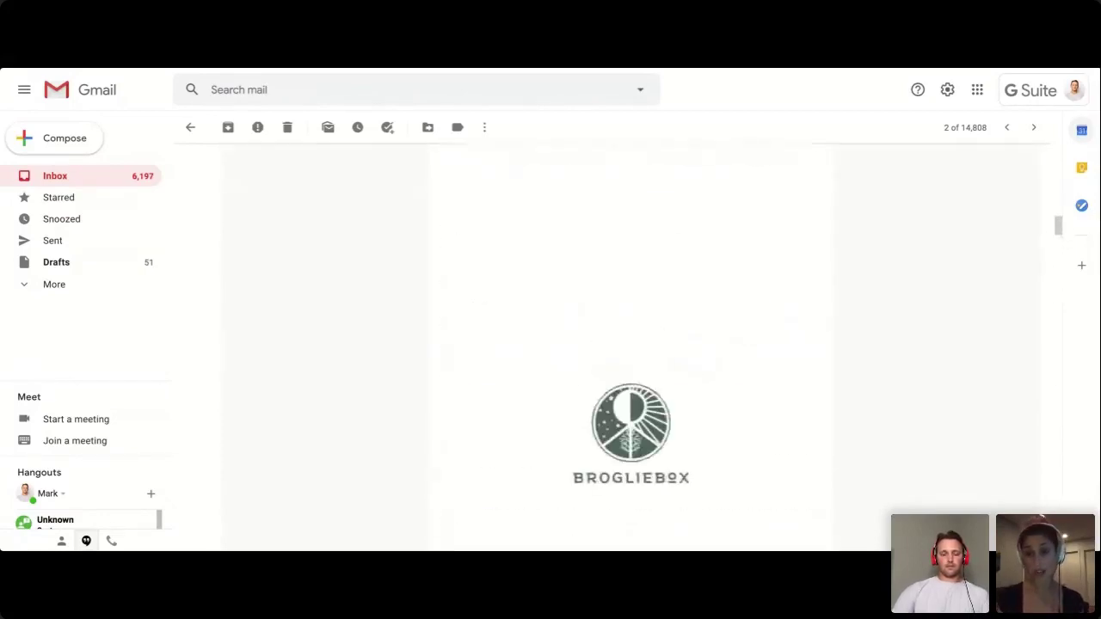
pyautogui.scroll(3, 631, 344)
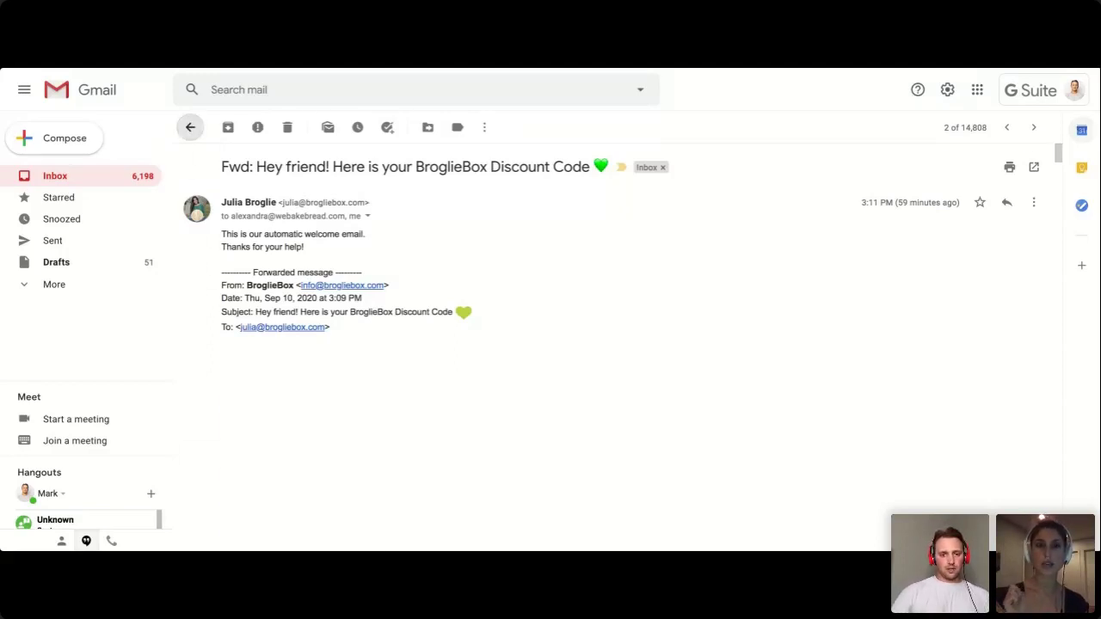
# Step: Open the "BOGO 1/2 off SALE at Zatka Decor" email from the inbox and examine its header and black friday hero image
pyautogui.click(190, 126)
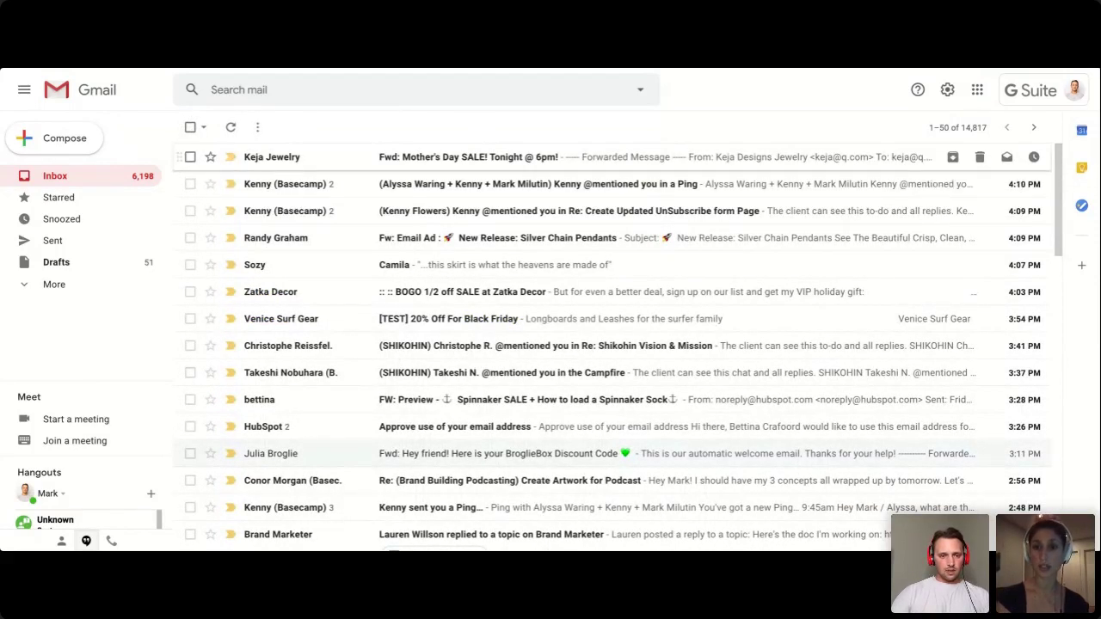
pyautogui.click(516, 292)
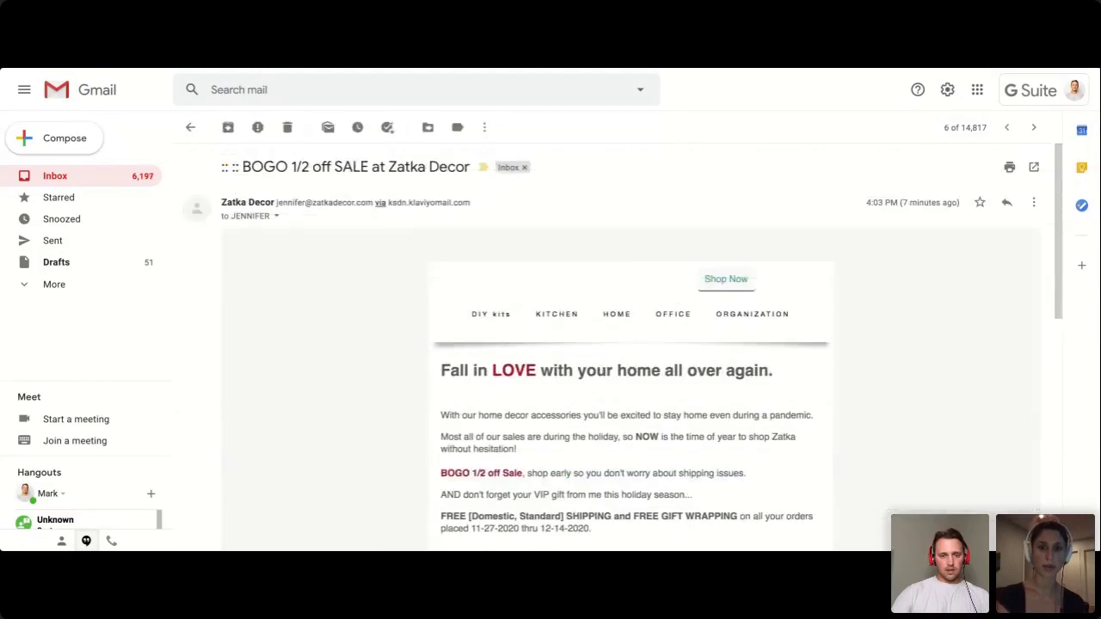
pyautogui.scroll(-1, 611, 356)
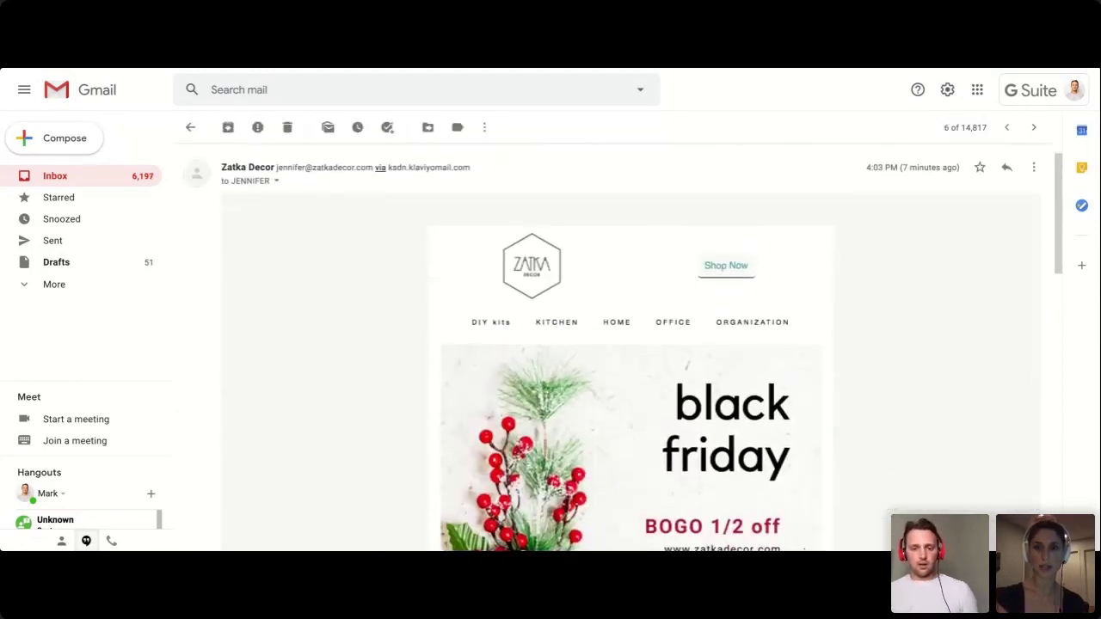
pyautogui.scroll(-5, 611, 356)
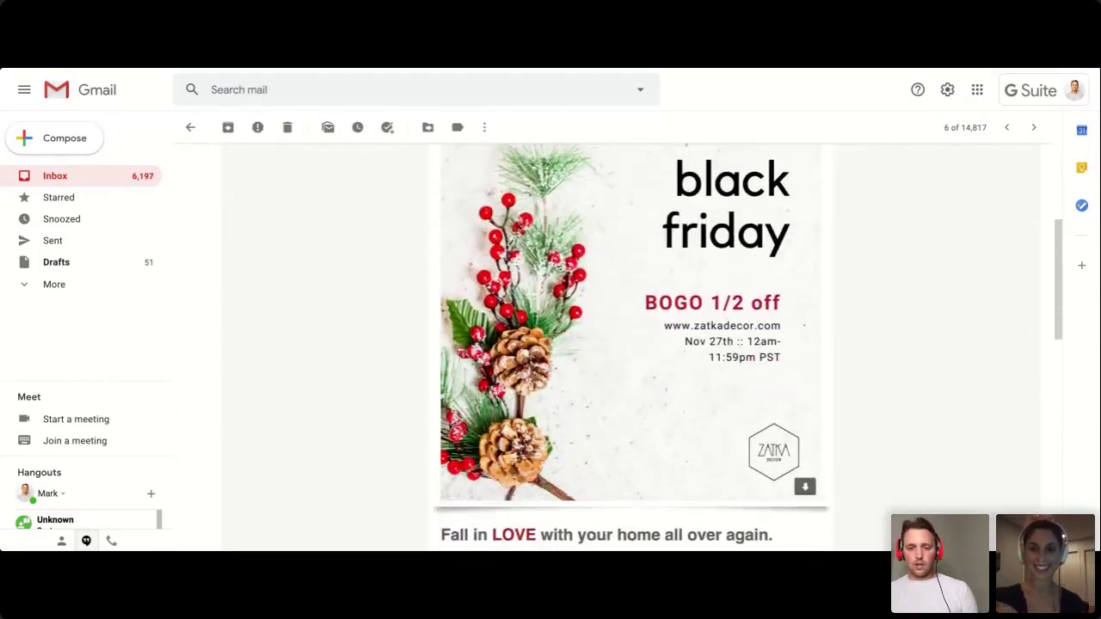
pyautogui.scroll(1, 631, 347)
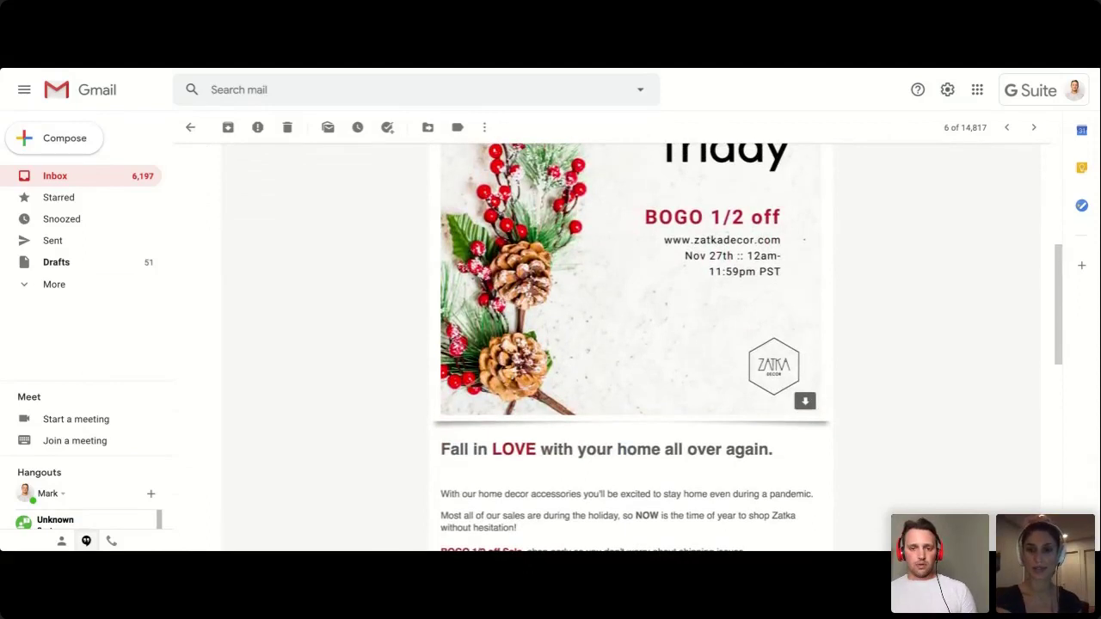
pyautogui.scroll(3, 631, 347)
pyautogui.scroll(-1, 632, 348)
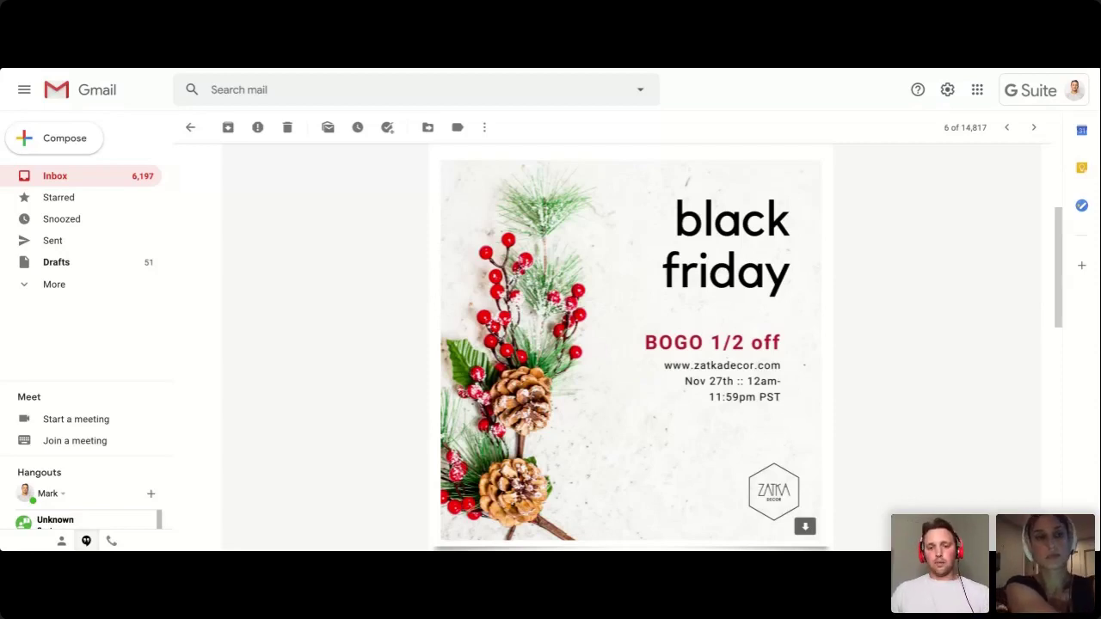
pyautogui.scroll(-1, 631, 347)
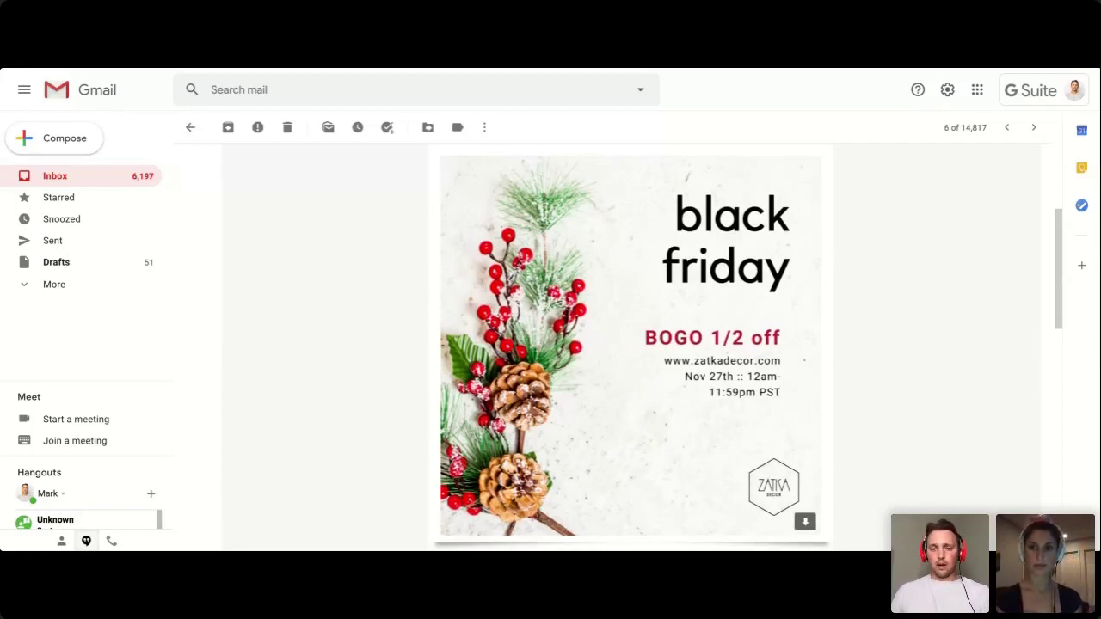
pyautogui.scroll(-3, 631, 348)
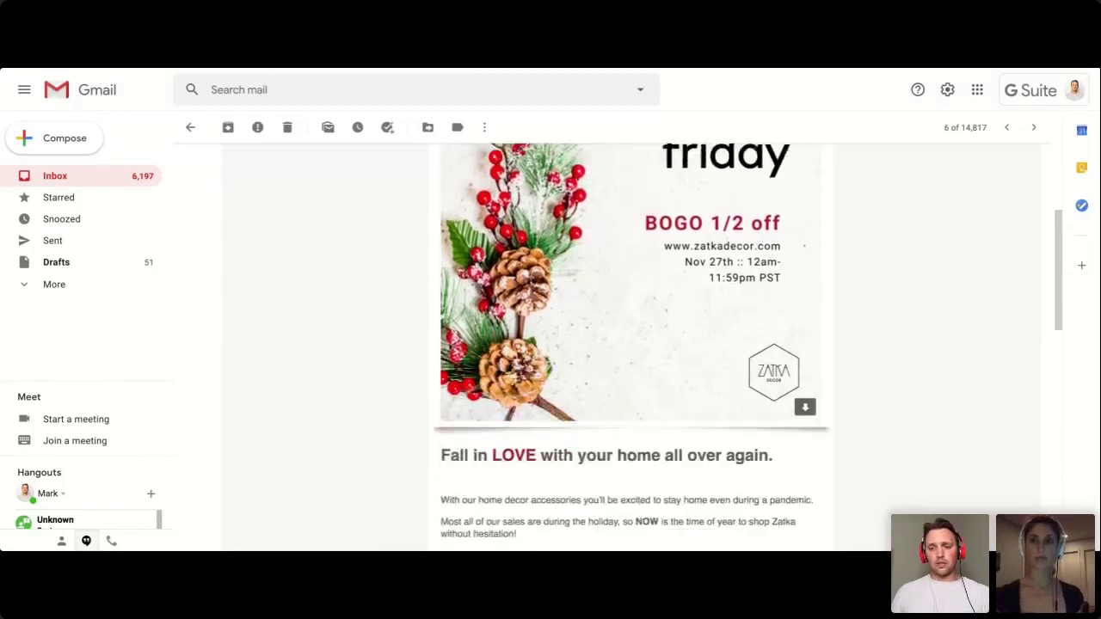
# Step: View the Zatka Decor black friday hero image in the full-screen preview and return to the email
pyautogui.click(632, 327)
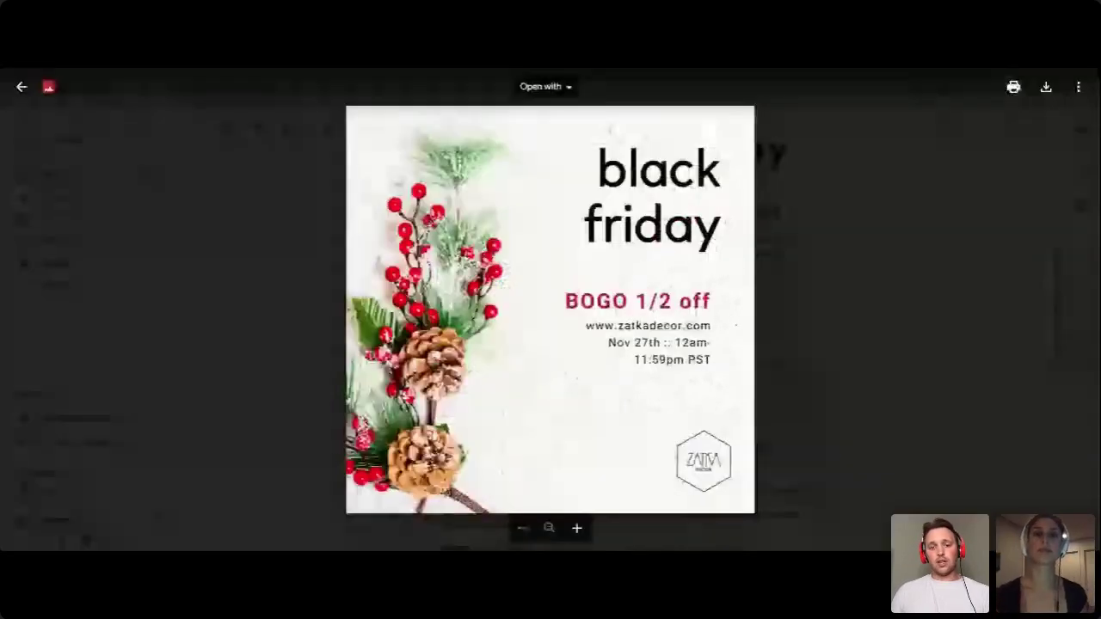
pyautogui.press('Escape')
pyautogui.scroll(1, 631, 347)
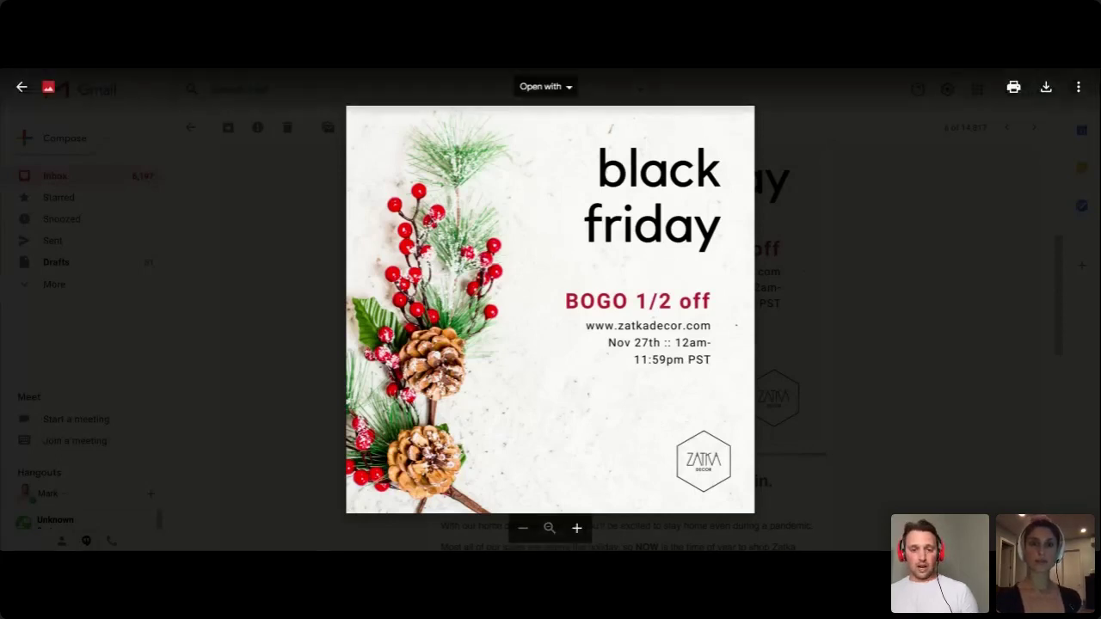
pyautogui.press('Escape')
pyautogui.scroll(1, 632, 344)
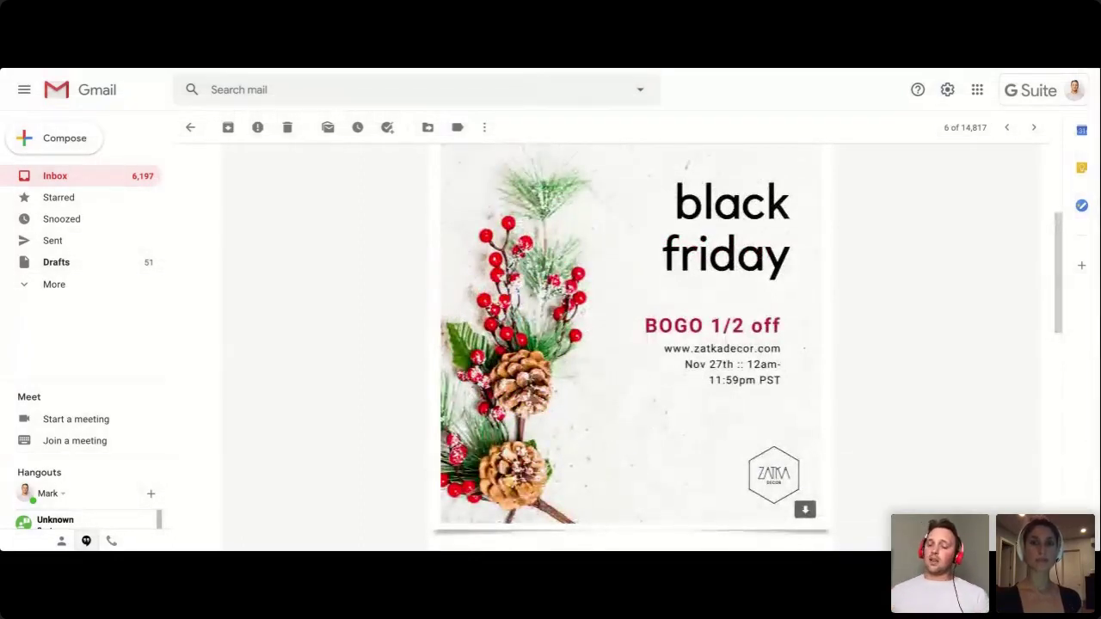
# Step: Review the Zatka Decor email's sale copy, top picks with their purchase buttons, and footer, ending back at the hero image
pyautogui.scroll(-5, 632, 344)
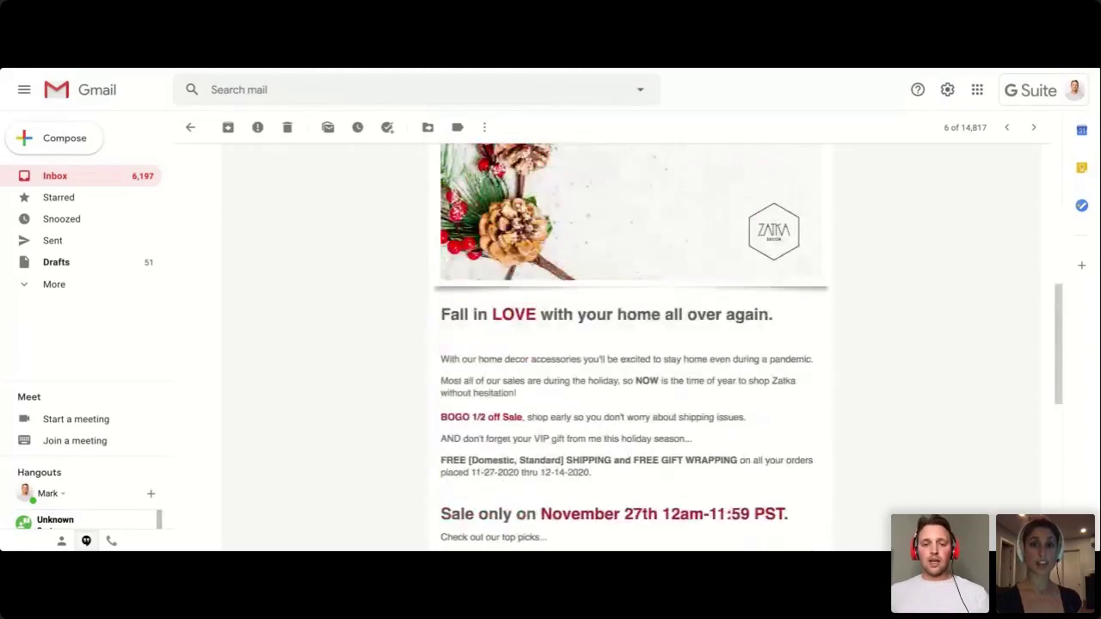
pyautogui.scroll(-1, 632, 344)
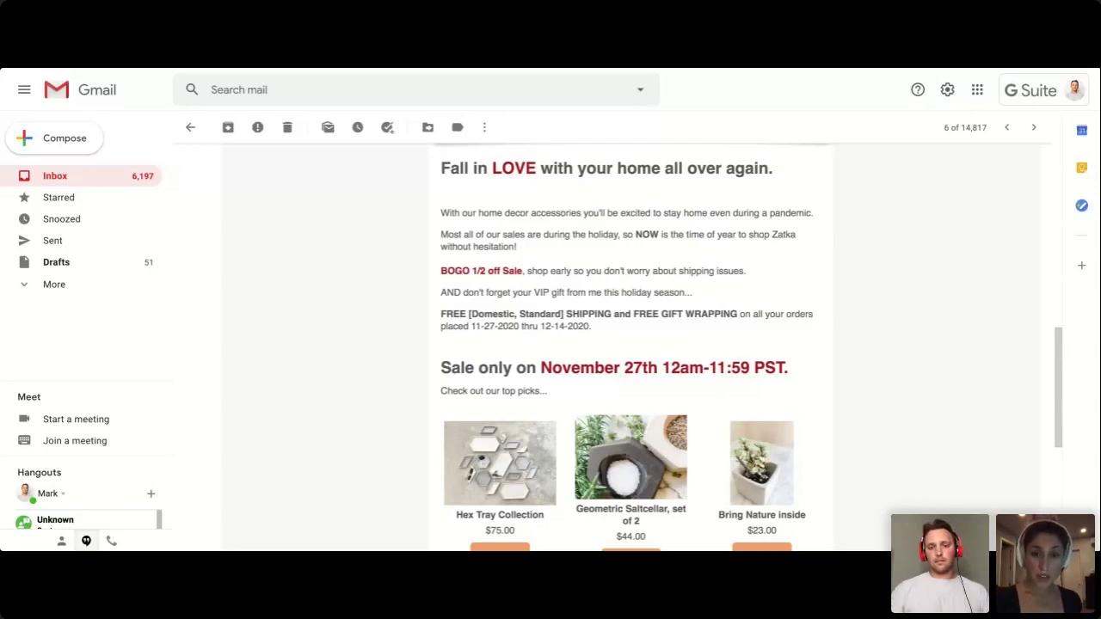
pyautogui.scroll(-1, 747, 348)
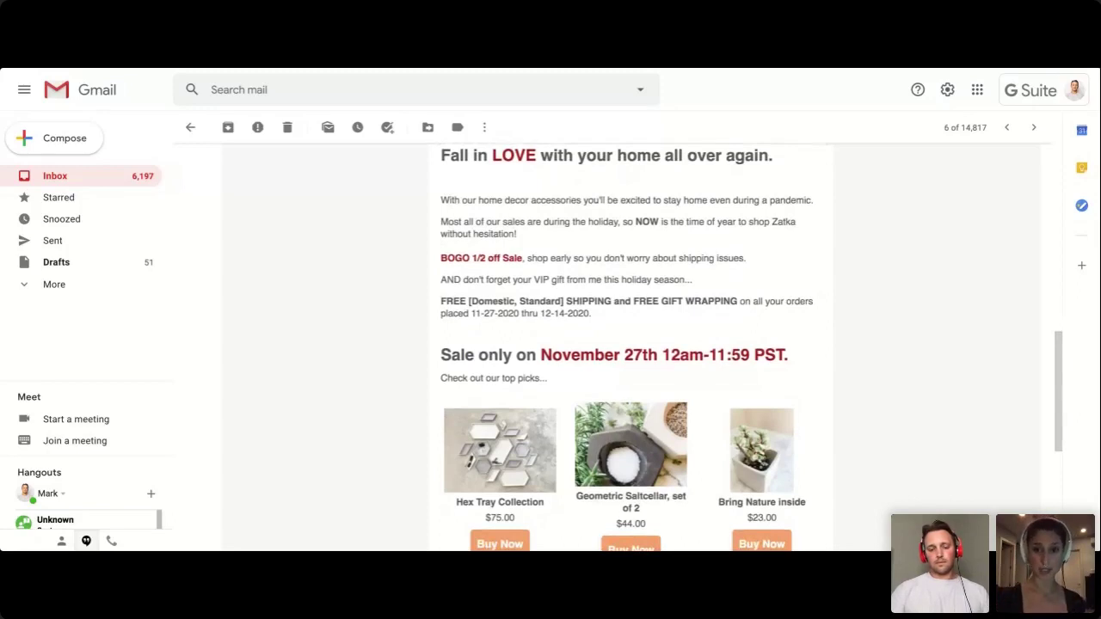
pyautogui.scroll(1, 627, 350)
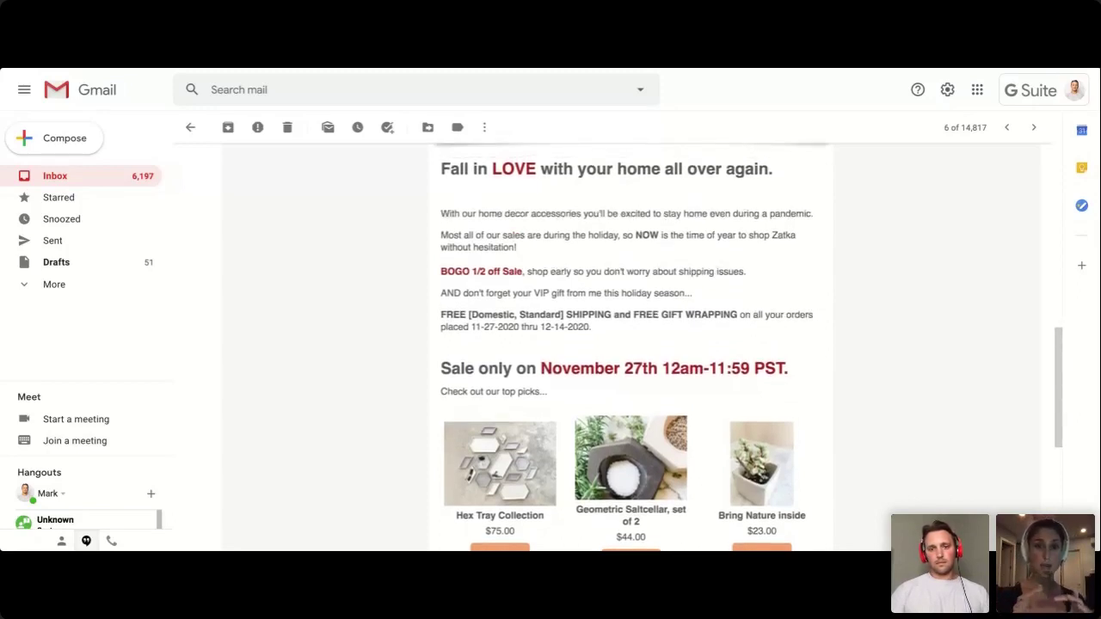
pyautogui.scroll(1, 630, 348)
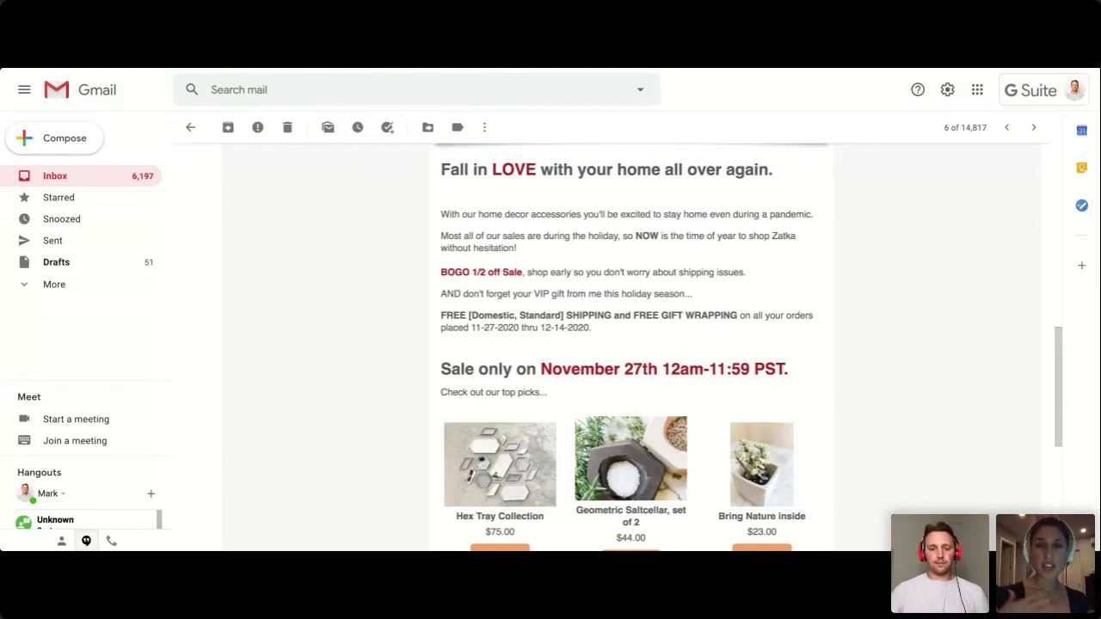
pyautogui.scroll(-5, 630, 344)
pyautogui.scroll(2, 630, 344)
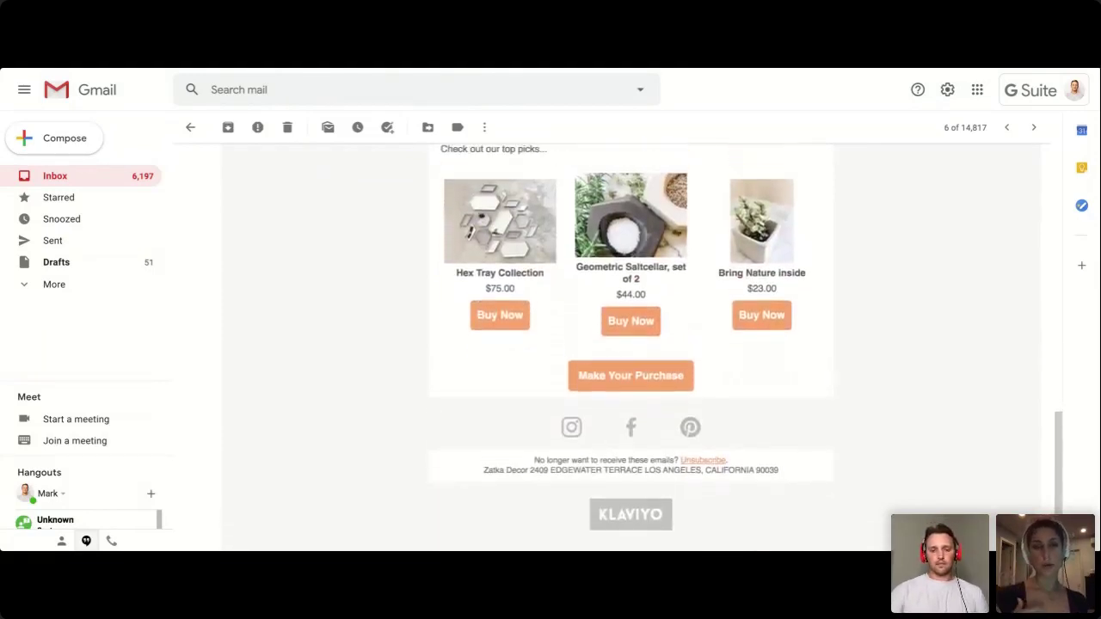
pyautogui.scroll(4, 630, 344)
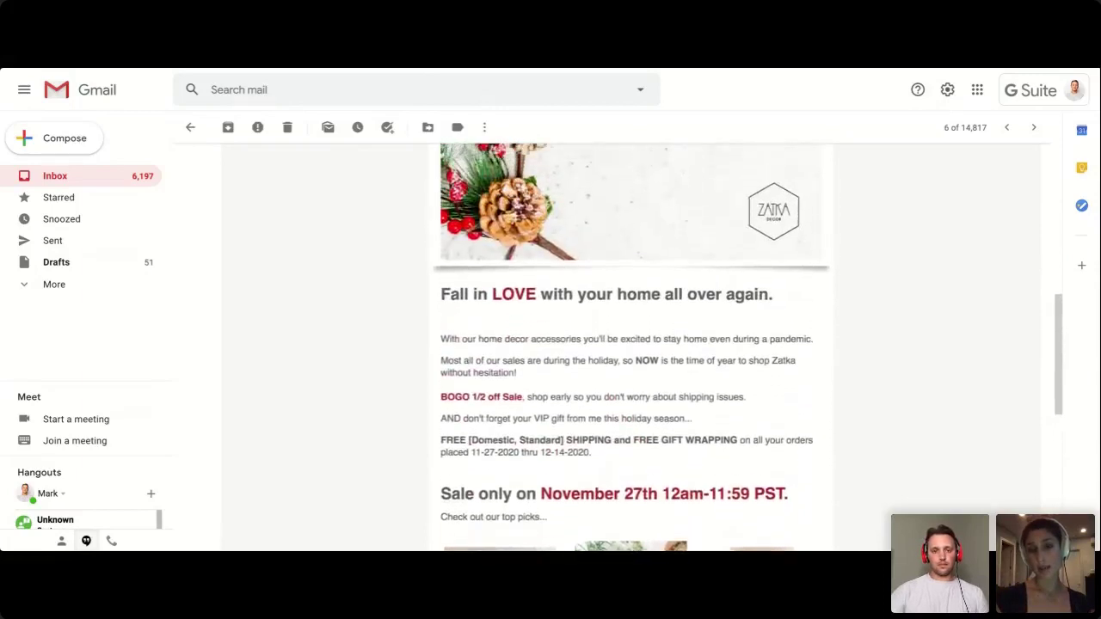
pyautogui.scroll(2, 631, 344)
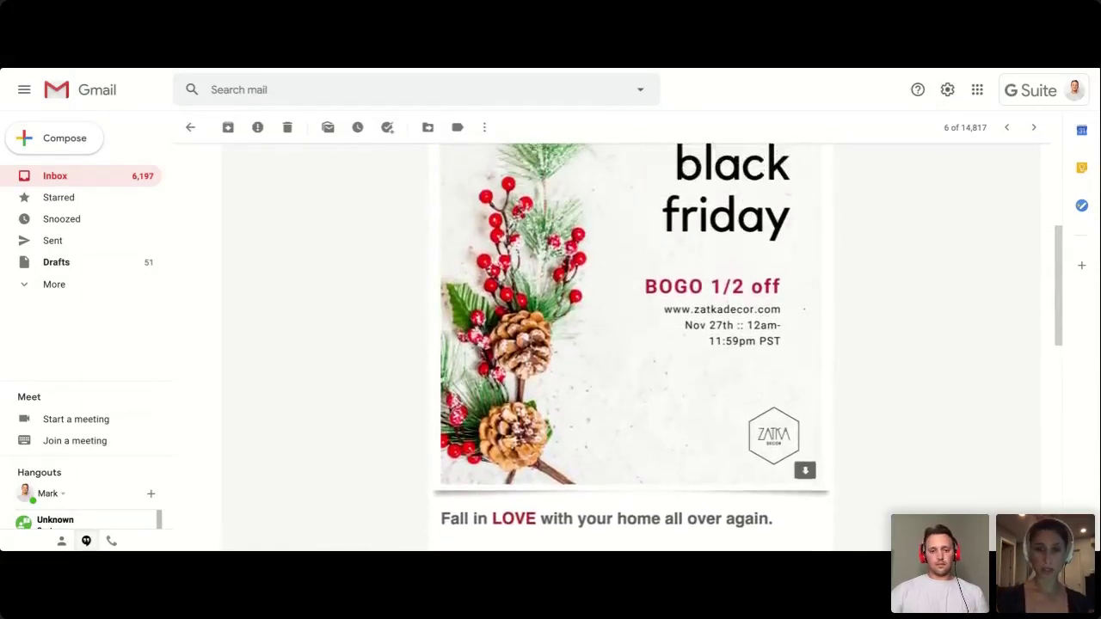
# Step: Glance at the Zatka Decor sale copy, return to the inbox, and scan the list for the next submitted email to review
pyautogui.scroll(-2, 631, 344)
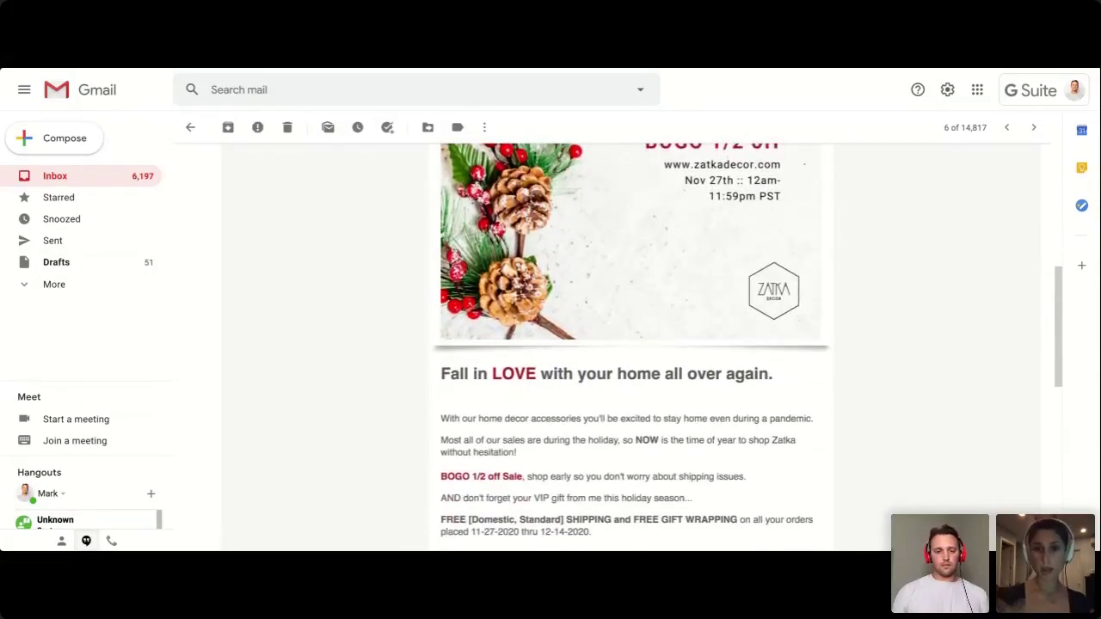
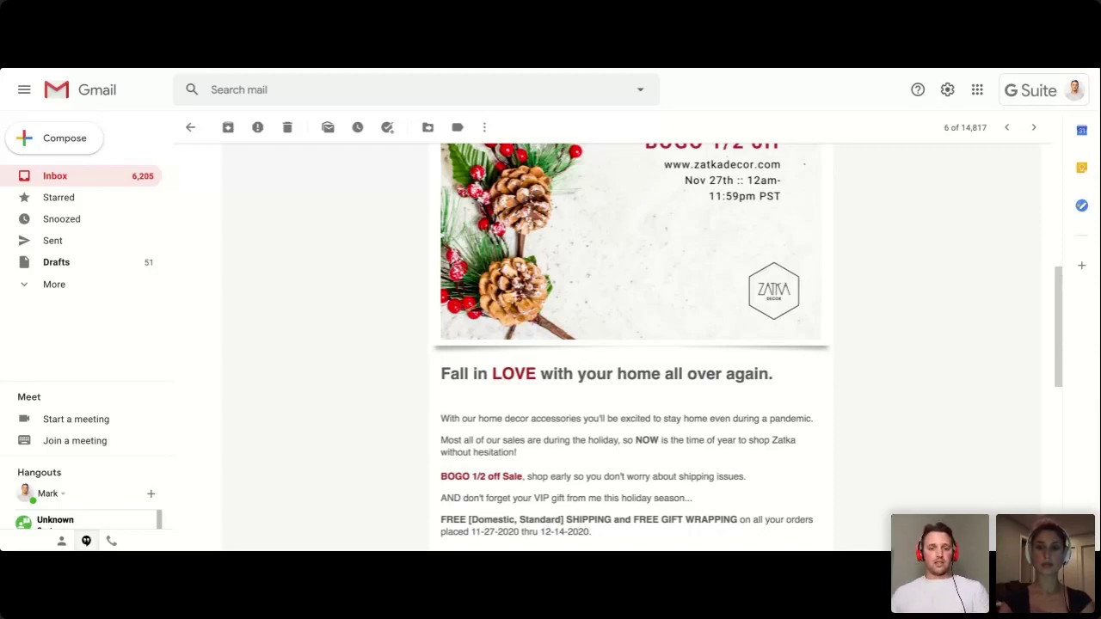
pyautogui.click(190, 126)
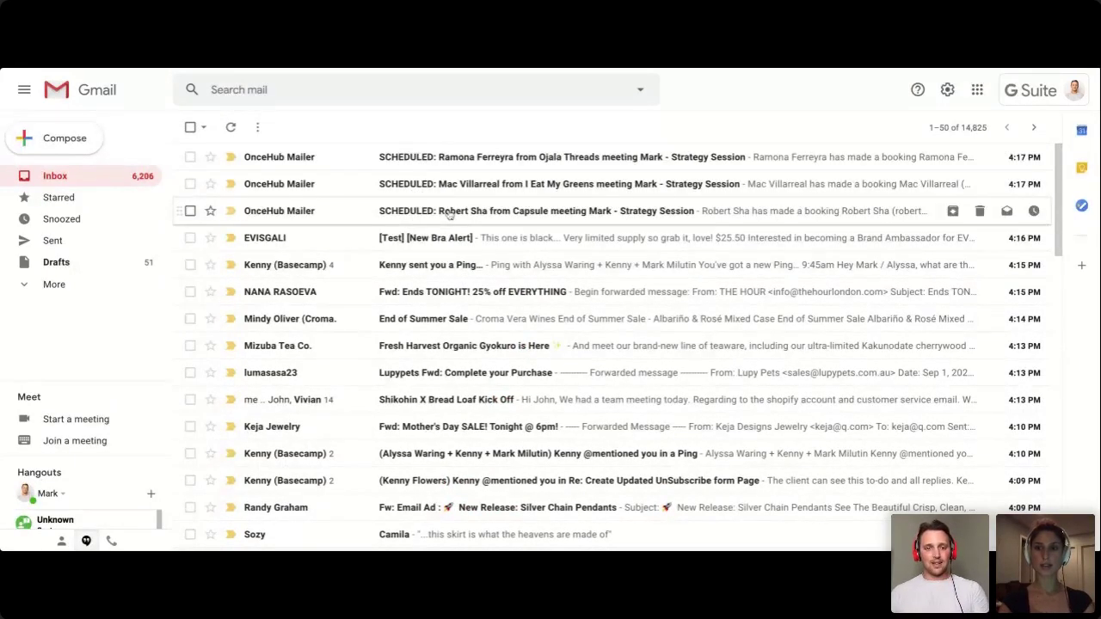
pyautogui.scroll(-2, 451, 231)
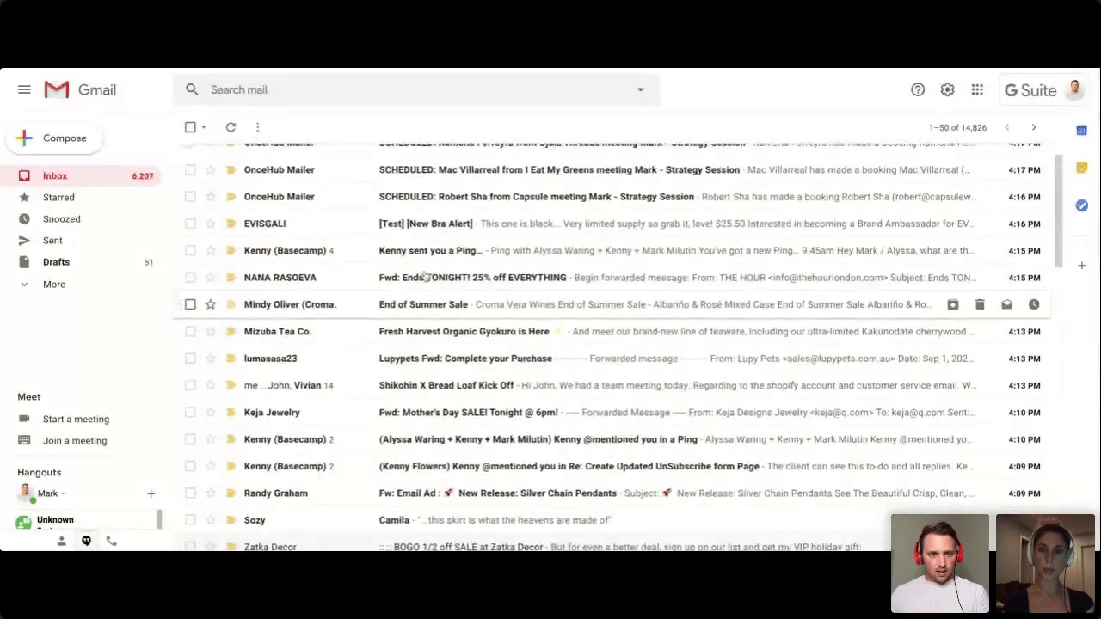
pyautogui.scroll(-2, 424, 274)
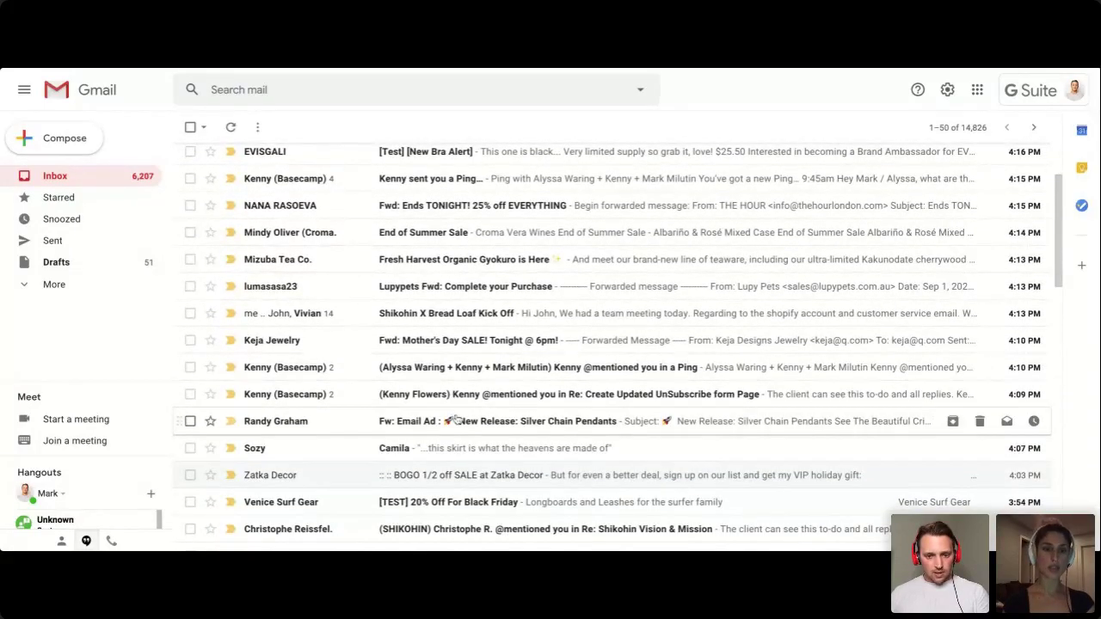
pyautogui.scroll(-3, 456, 419)
pyautogui.scroll(-2, 456, 417)
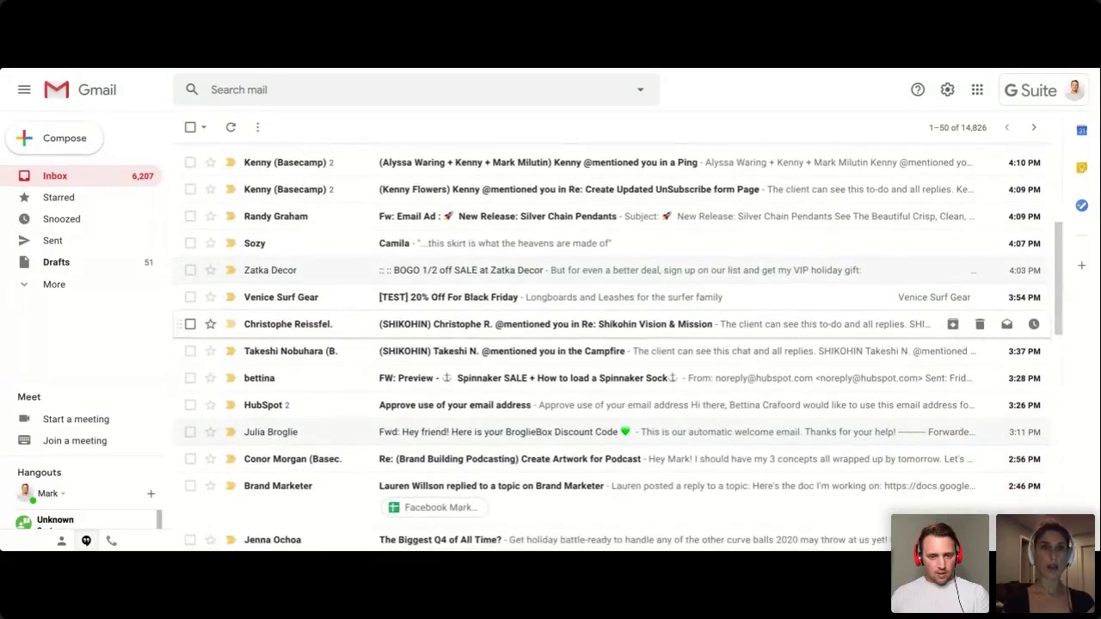
pyautogui.scroll(-1, 609, 344)
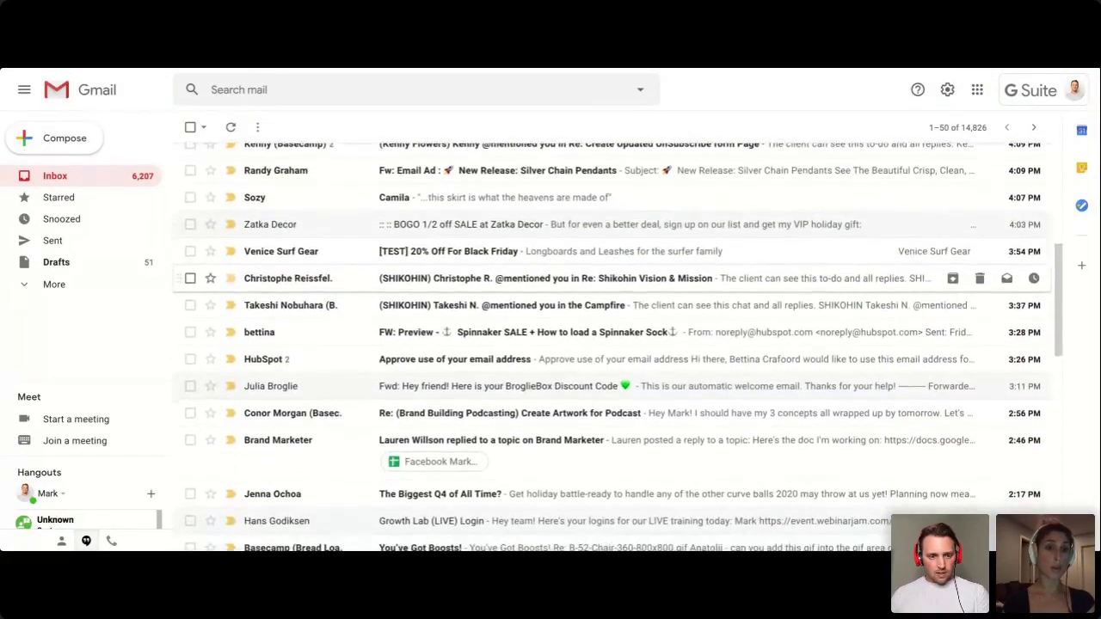
pyautogui.scroll(1, 602, 430)
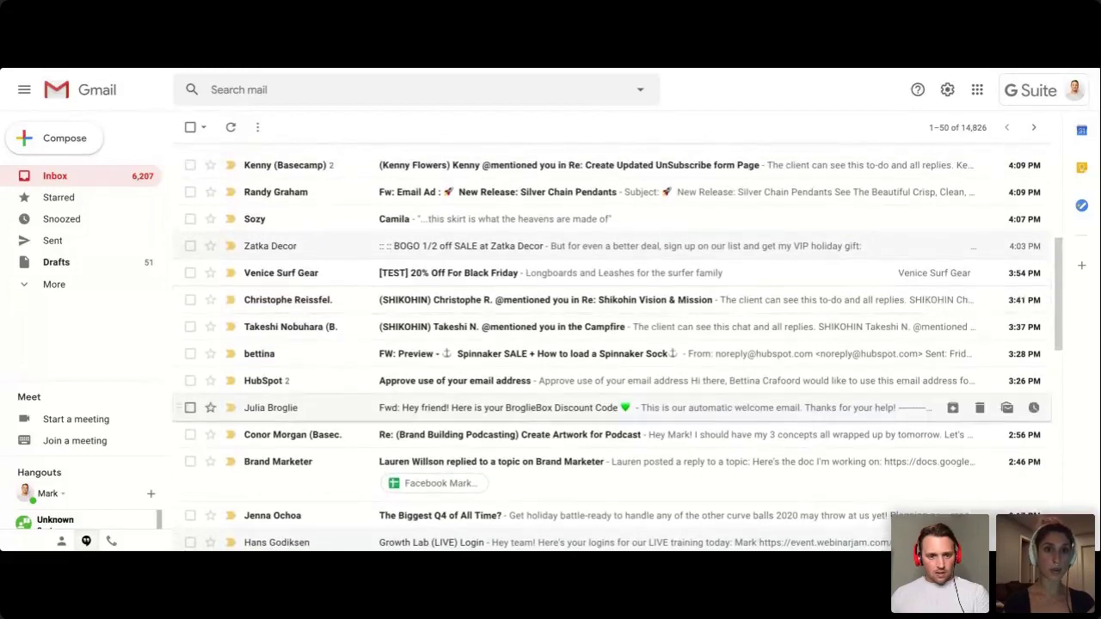
pyautogui.scroll(1, 602, 439)
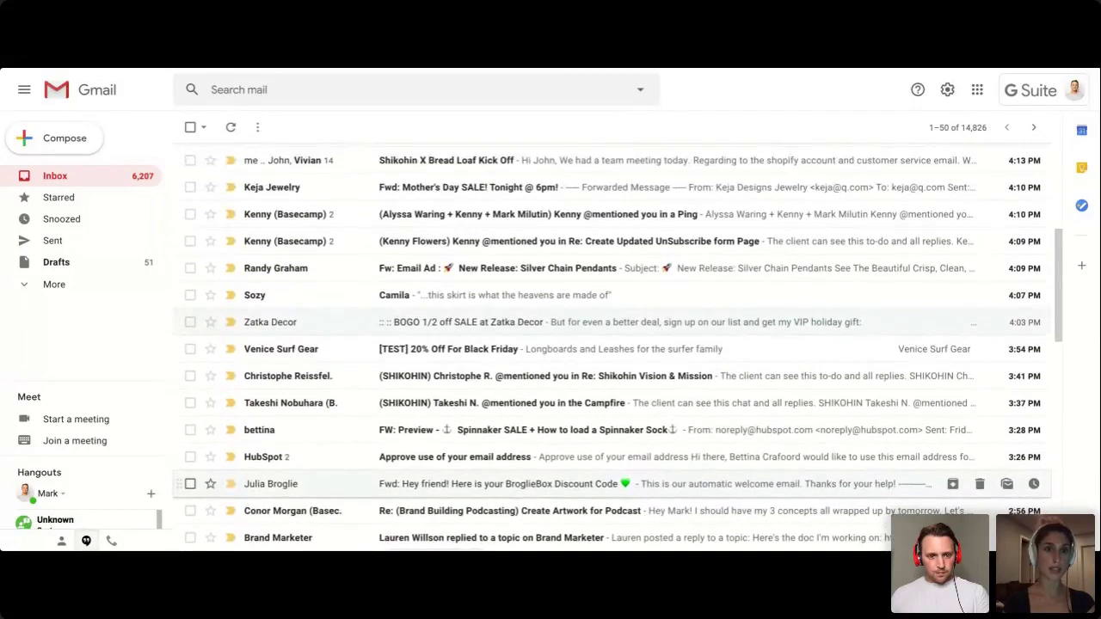
pyautogui.scroll(1, 452, 349)
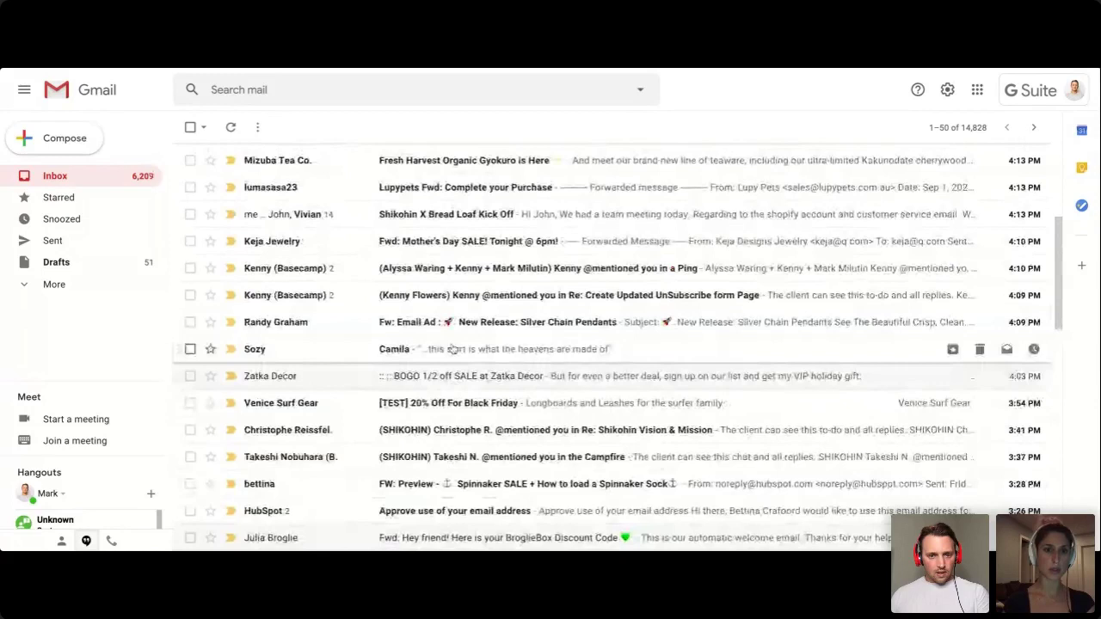
pyautogui.scroll(5, 453, 348)
# Step: Find the forwarded "New Release: Silver Chain Pendants" email in the inbox and open it
pyautogui.scroll(-1, 452, 348)
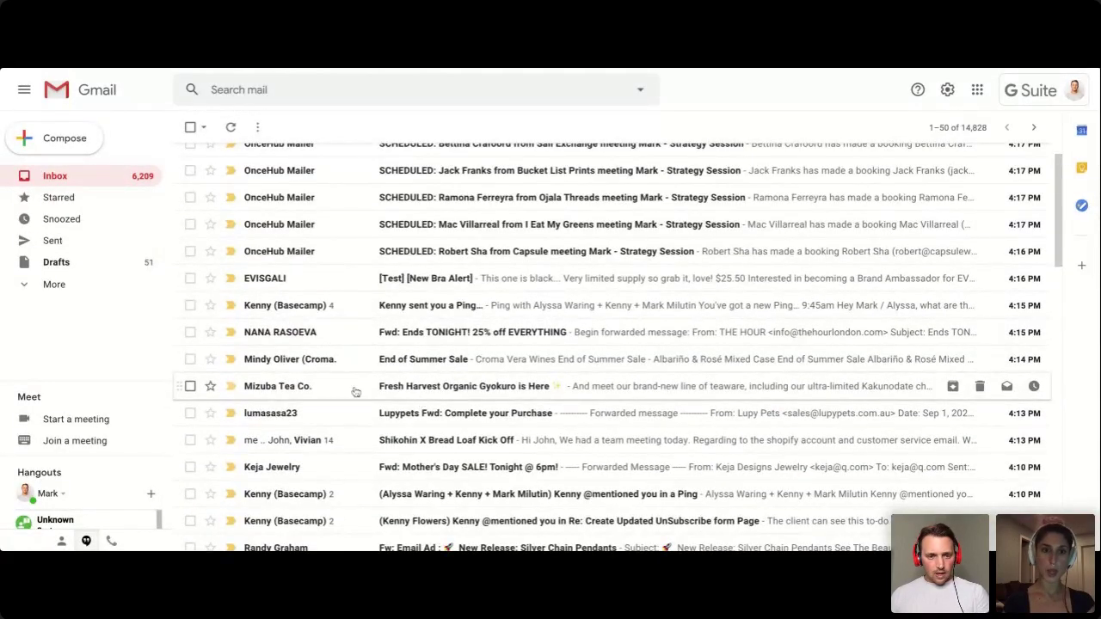
pyautogui.scroll(-1, 432, 399)
pyautogui.scroll(-1, 432, 399)
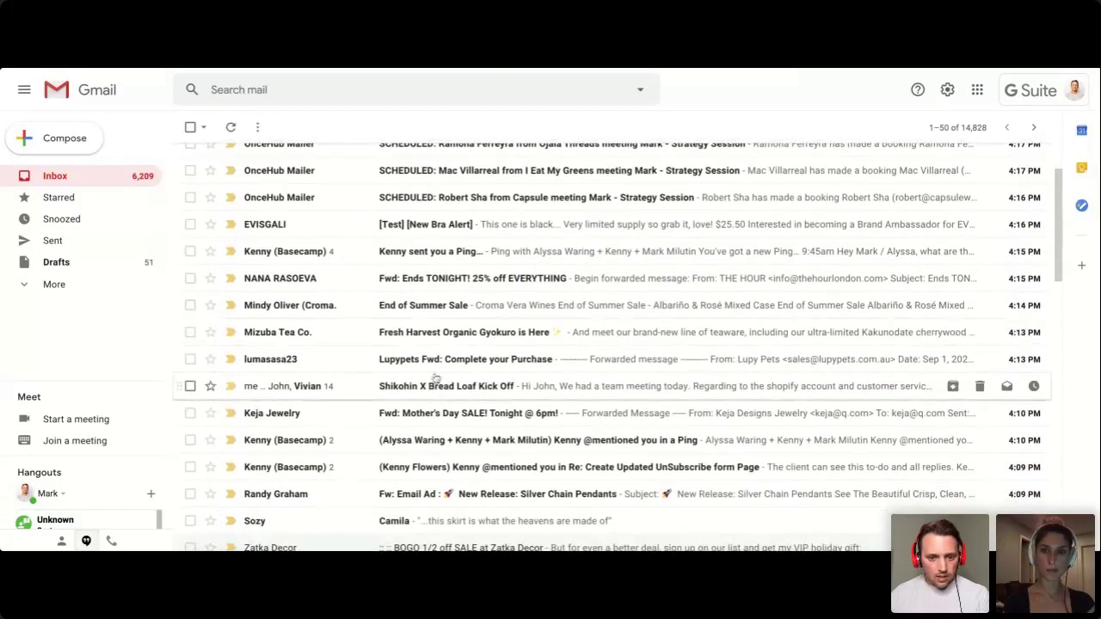
pyautogui.scroll(-3, 482, 431)
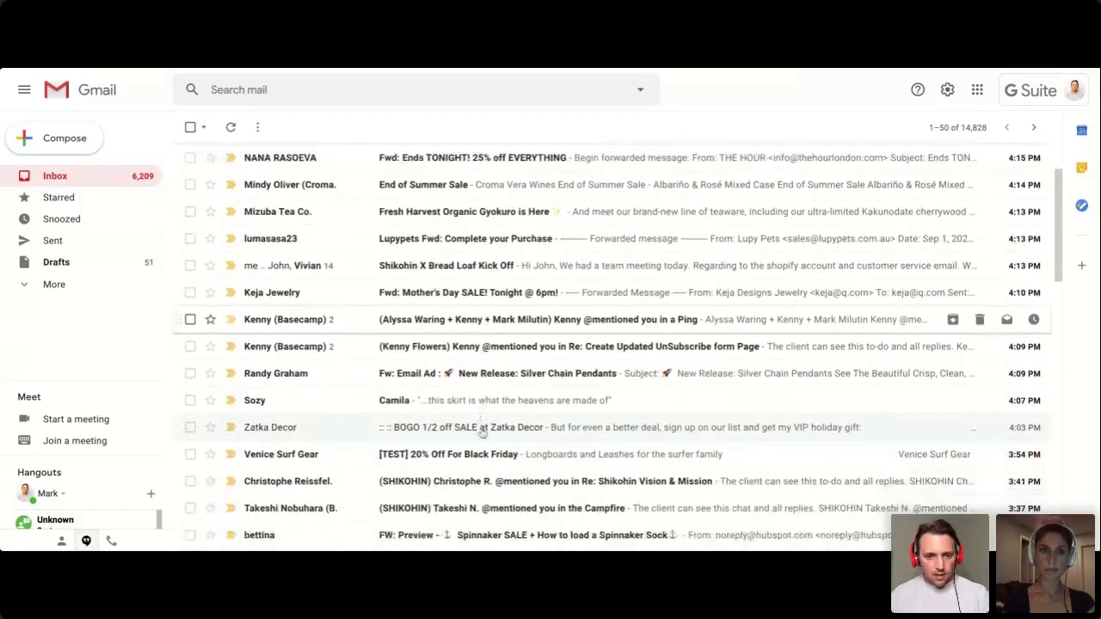
pyautogui.scroll(-2, 472, 403)
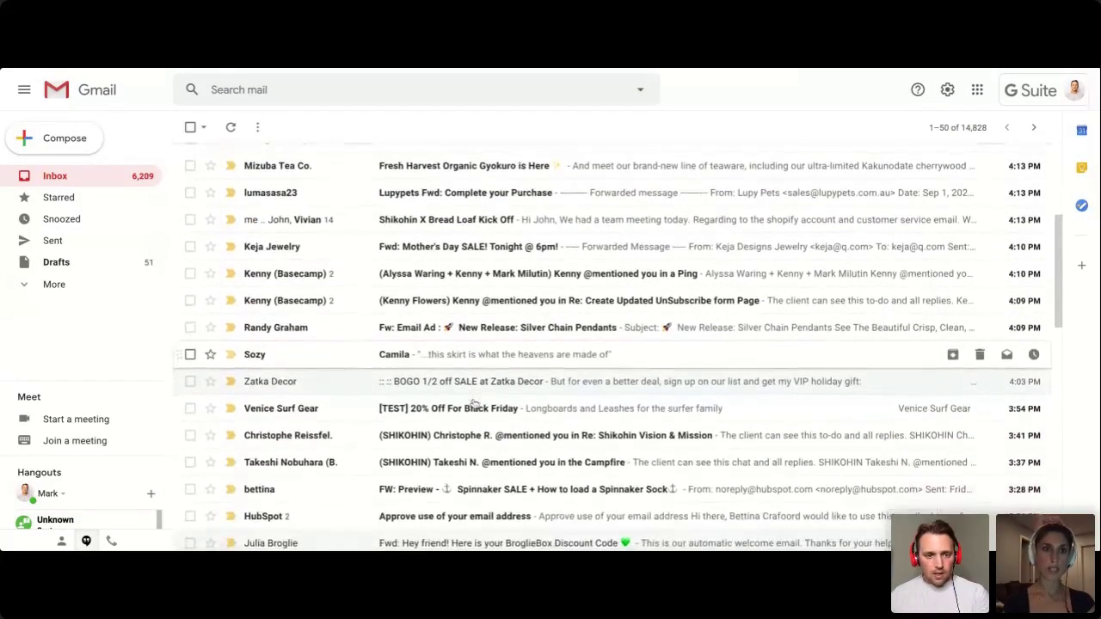
pyautogui.scroll(-1, 612, 347)
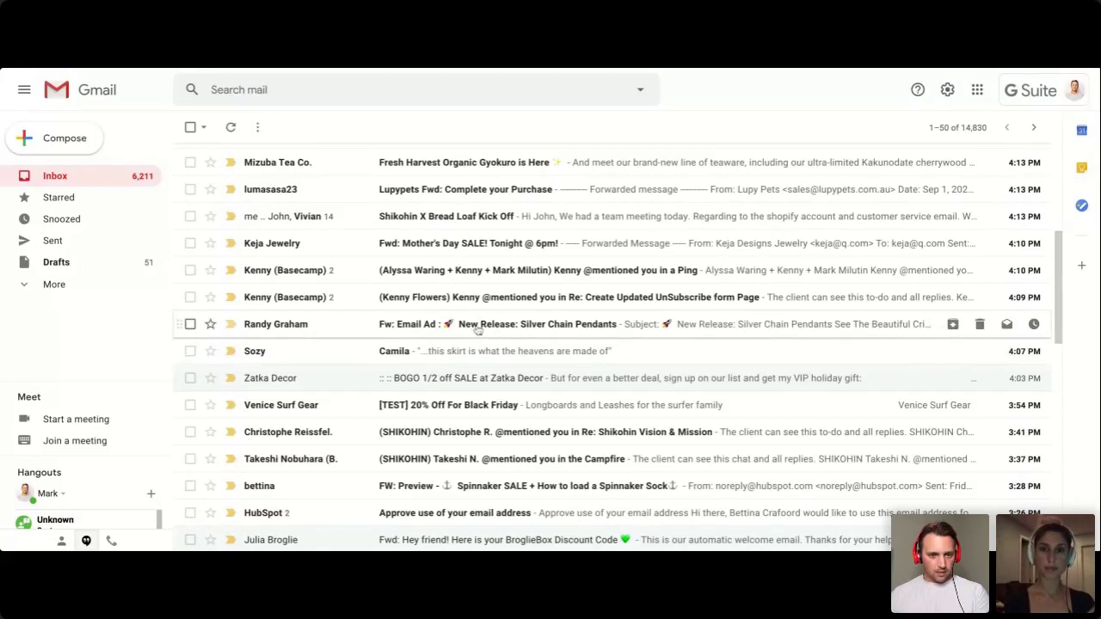
pyautogui.click(474, 328)
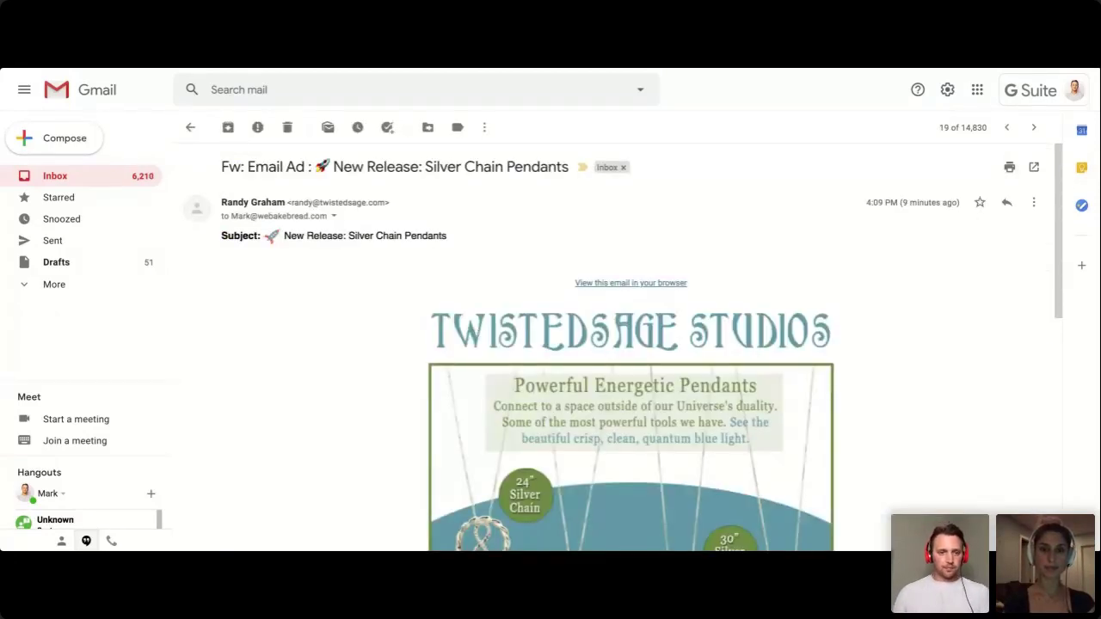
# Step: Read through the TwistedSage Studios email from its subject line past the pendant image to the footer, returning to the pendant image
pyautogui.scroll(-1, 395, 258)
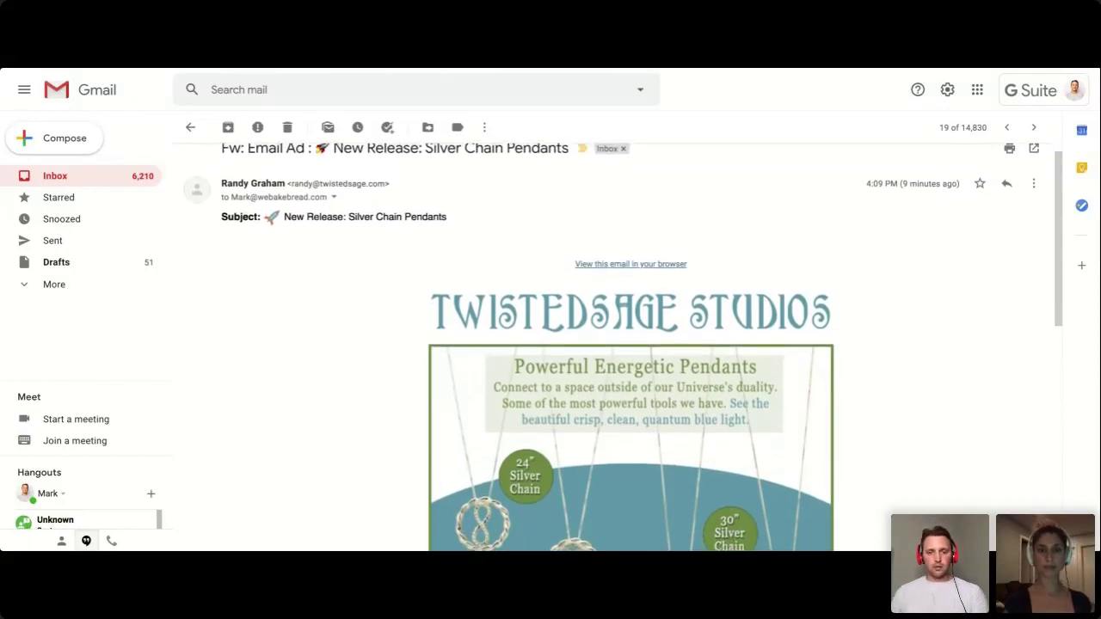
pyautogui.scroll(-1, 630, 344)
pyautogui.scroll(1, 521, 299)
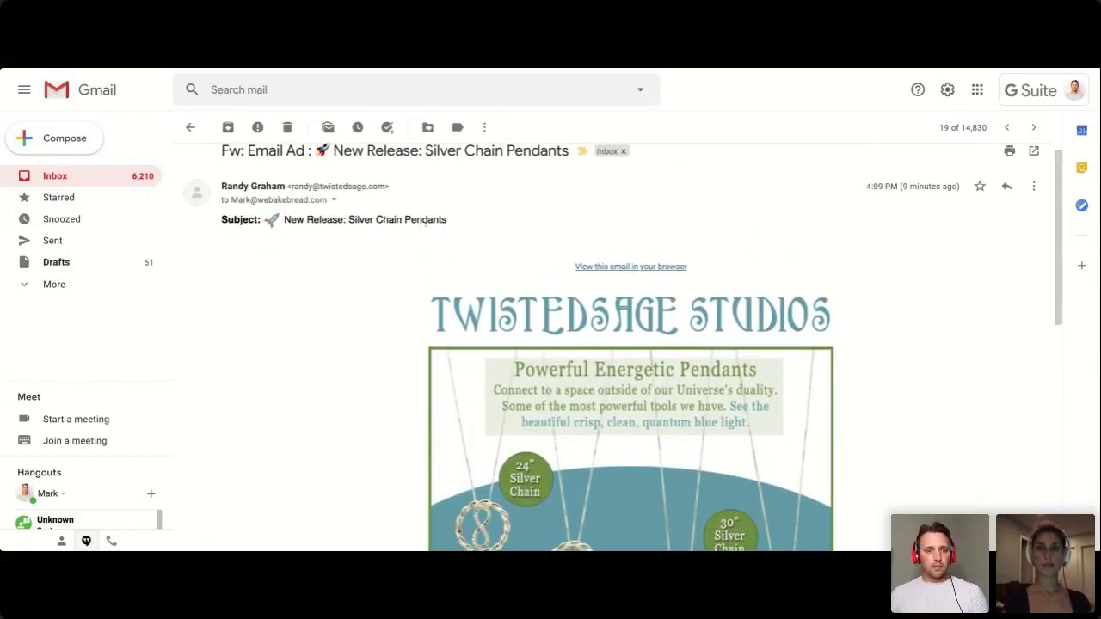
pyautogui.scroll(-1, 500, 250)
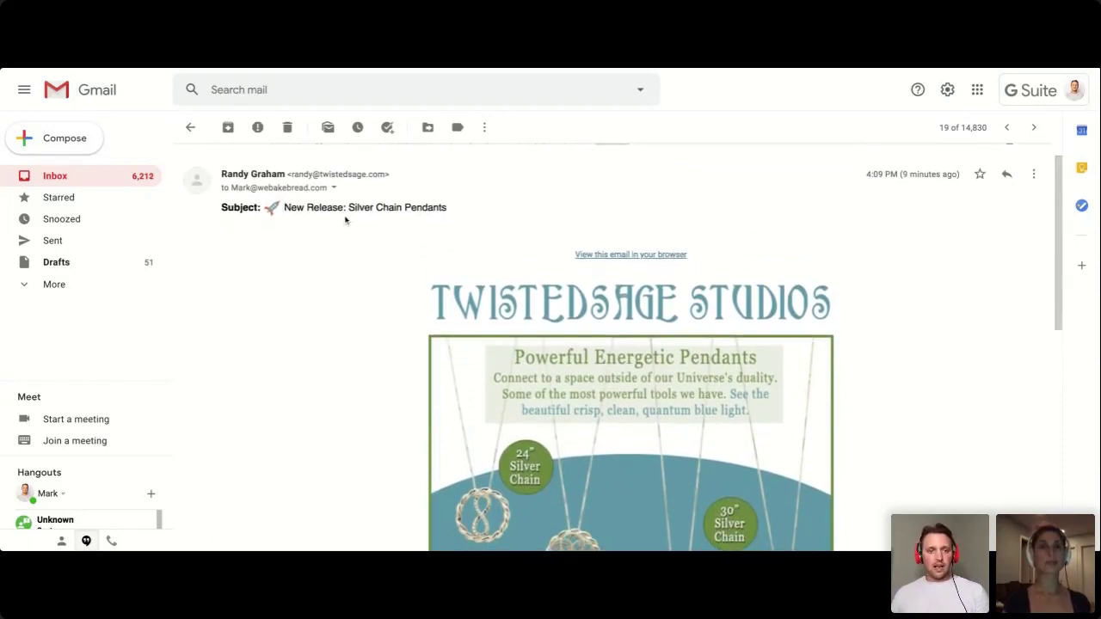
pyautogui.scroll(-3, 473, 230)
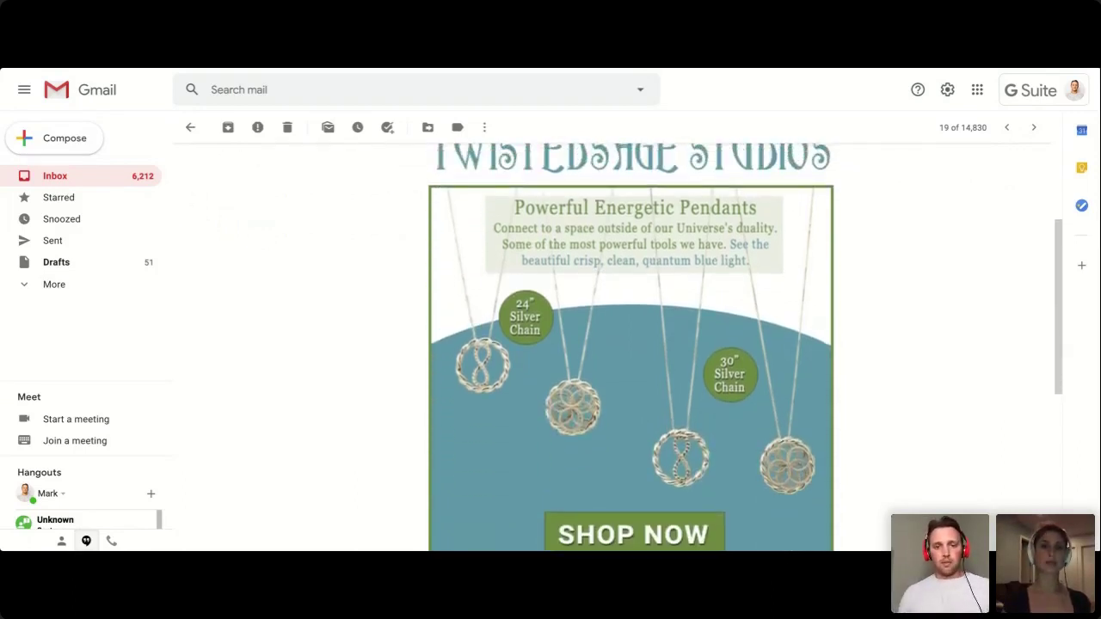
pyautogui.scroll(-5, 573, 326)
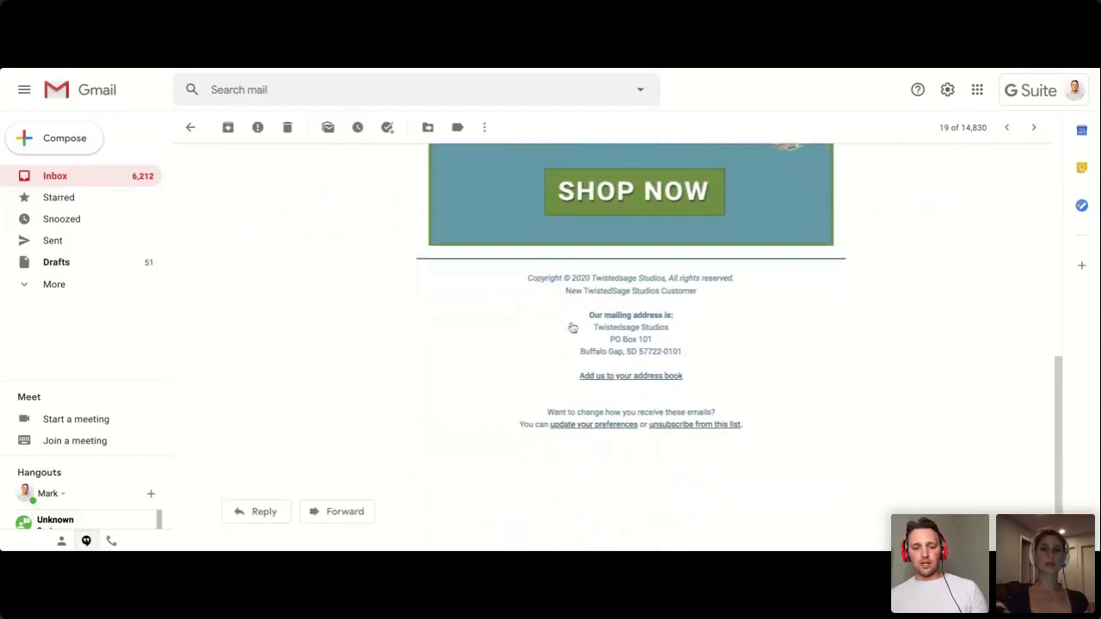
pyautogui.scroll(6, 573, 326)
pyautogui.scroll(-2, 573, 326)
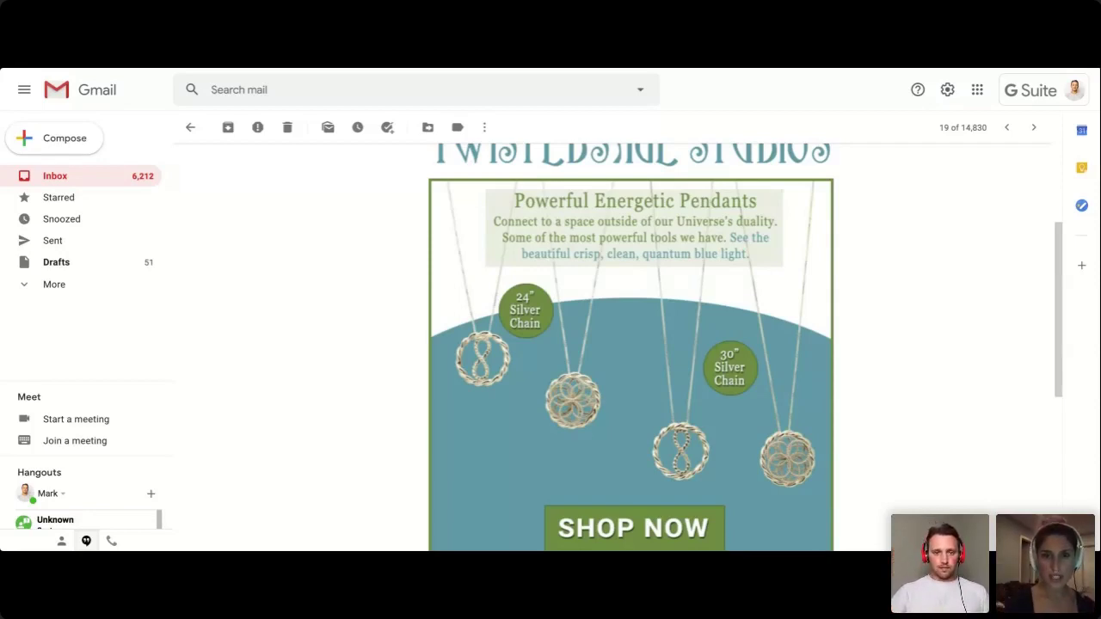
# Step: Examine the TwistedSage Studios logo, the "Powerful Energetic Pendants" text and the necklaces in the main image
pyautogui.scroll(1, 631, 344)
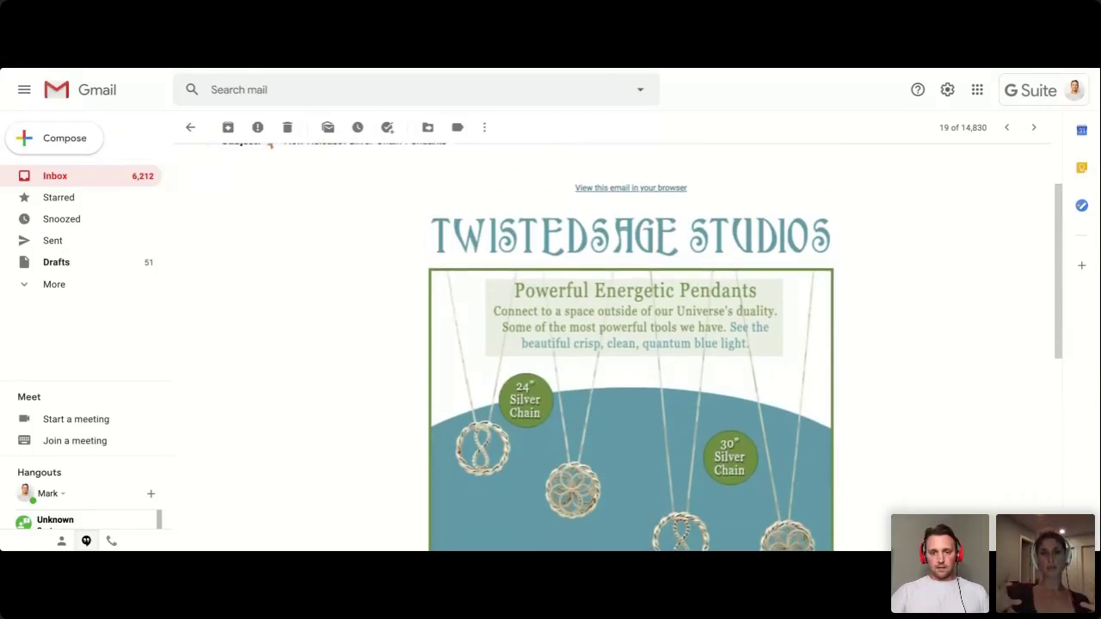
pyautogui.scroll(-1, 630, 344)
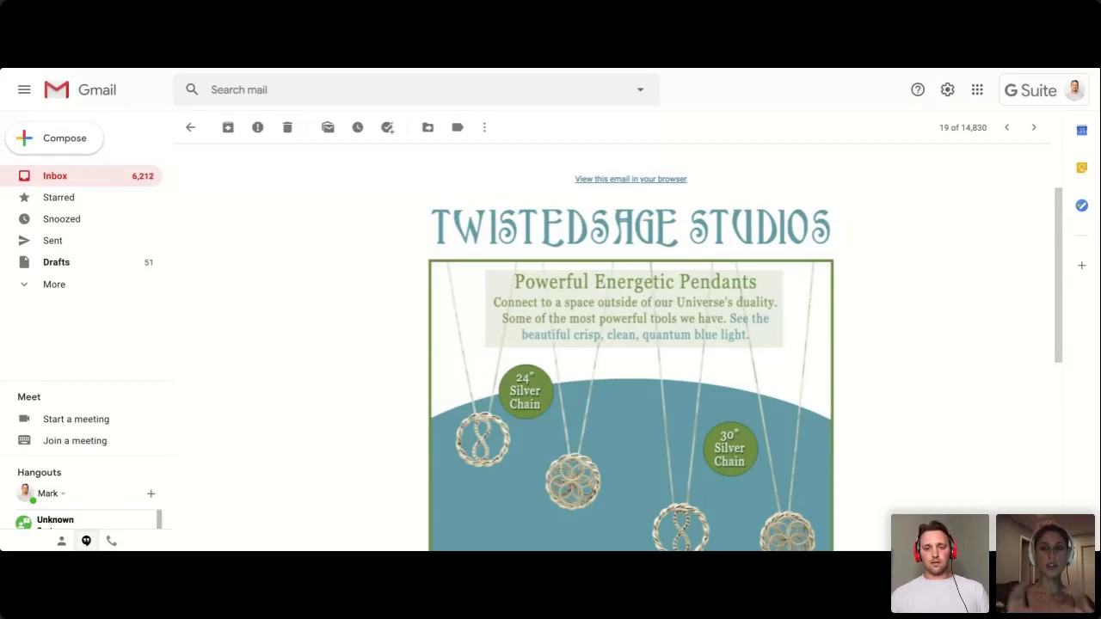
pyautogui.scroll(-2, 631, 362)
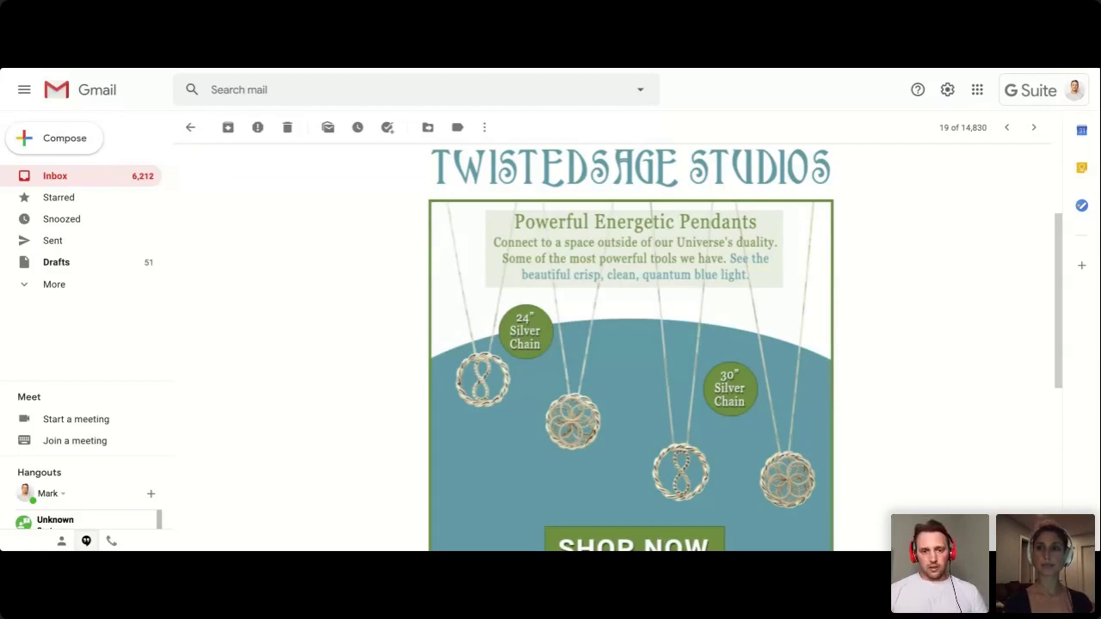
pyautogui.scroll(-1, 630, 344)
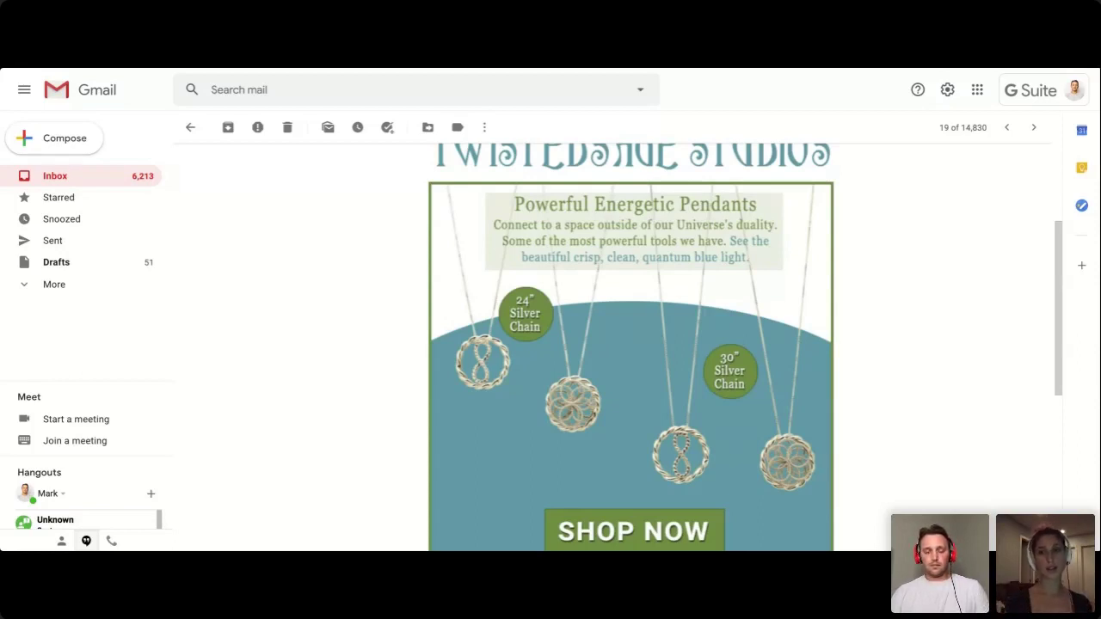
# Step: Examine the SHOP NOW call to action and the footer of the pendants email, ending back at its subject line
pyautogui.scroll(-3, 630, 344)
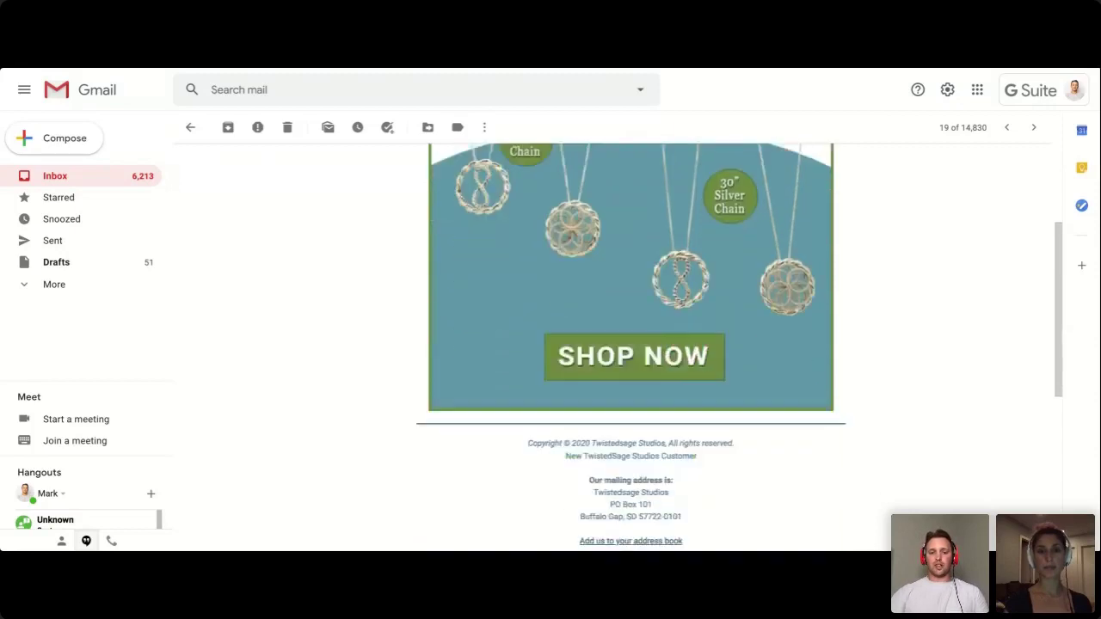
pyautogui.scroll(1, 630, 344)
pyautogui.scroll(3, 631, 344)
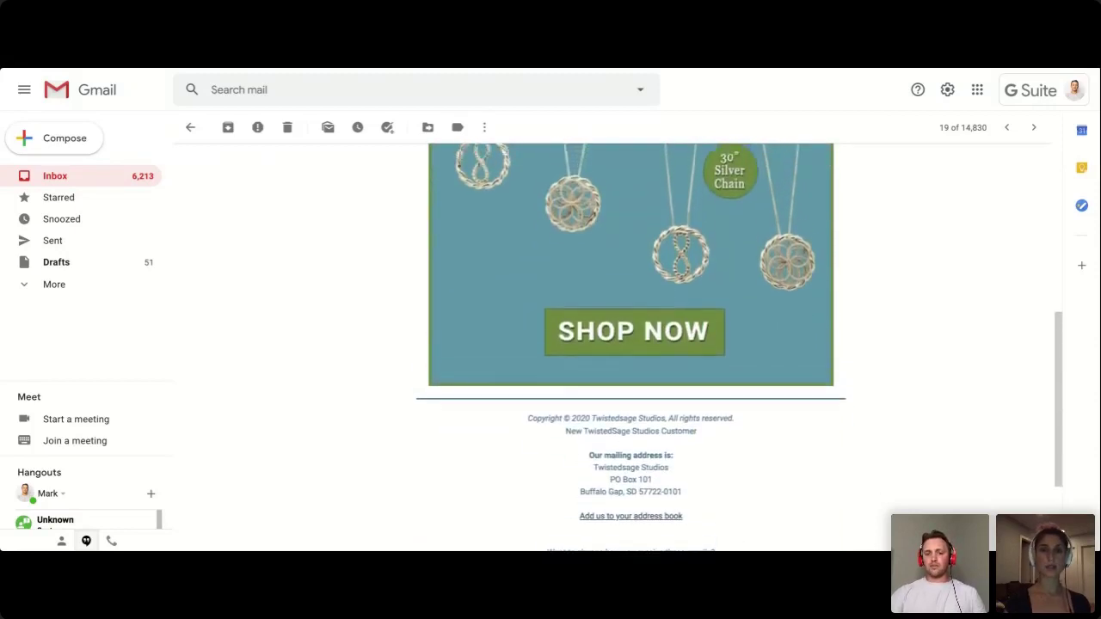
pyautogui.scroll(-1, 631, 344)
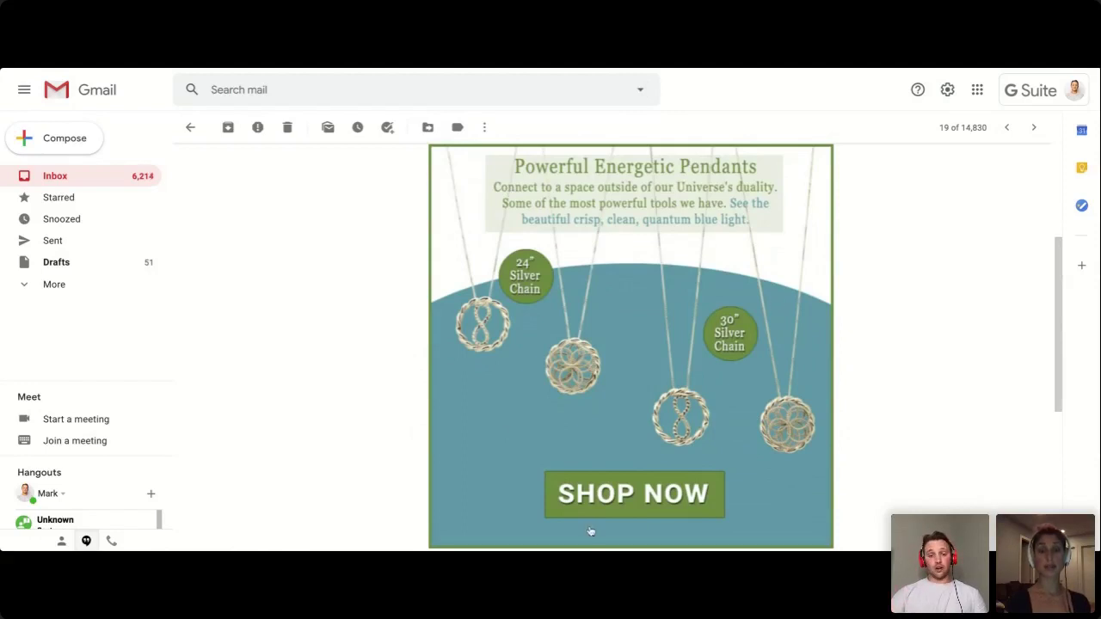
pyautogui.scroll(-3, 590, 531)
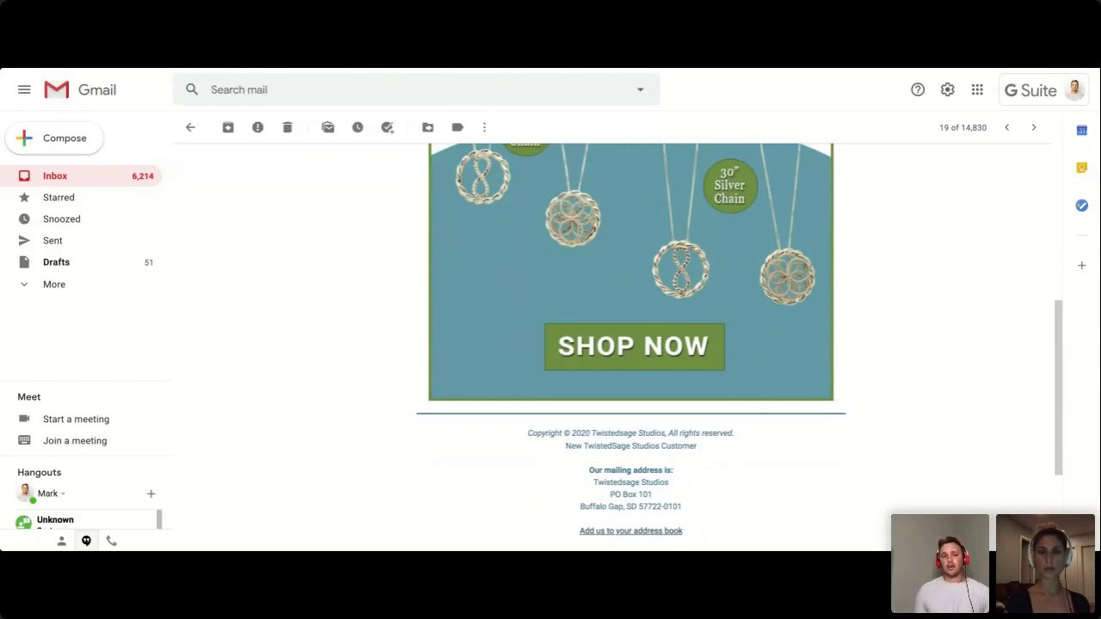
pyautogui.scroll(4, 630, 344)
pyautogui.scroll(-1, 631, 344)
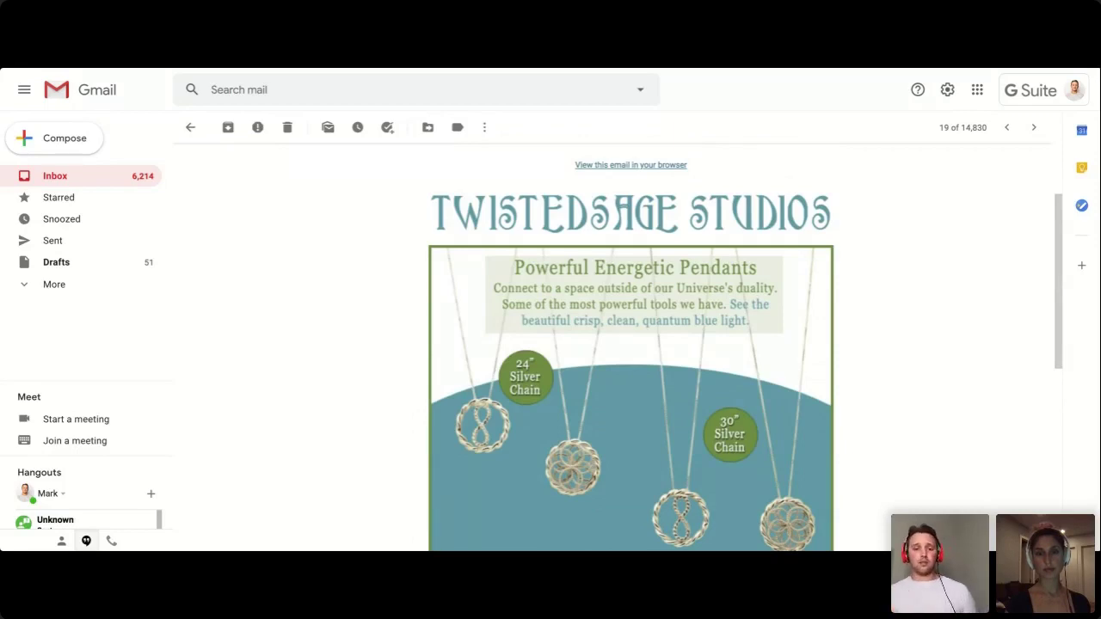
pyautogui.scroll(2, 630, 344)
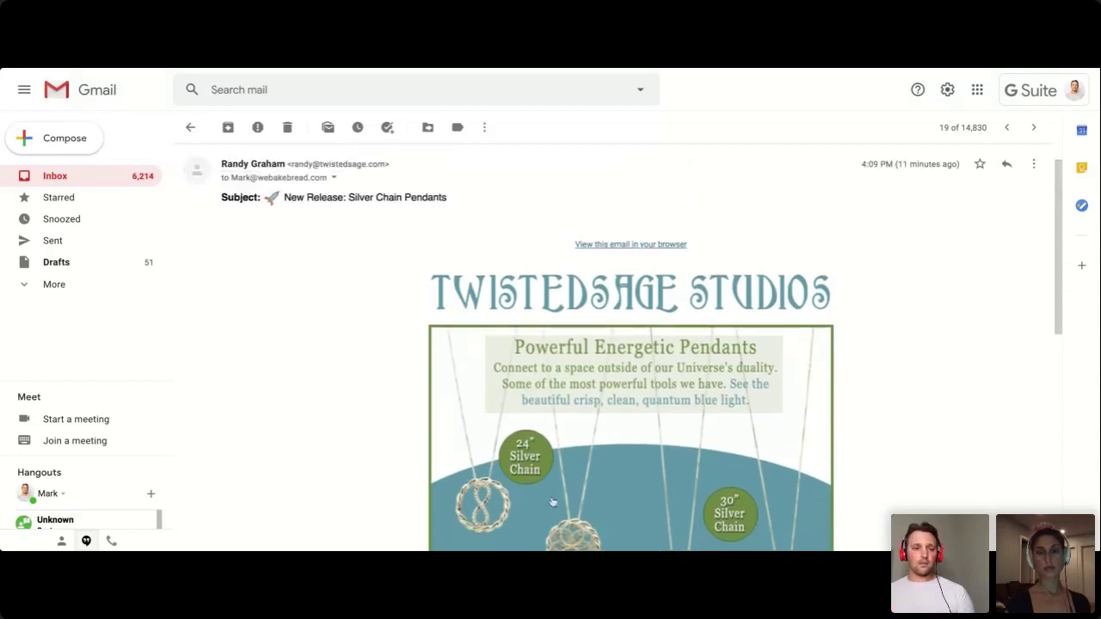
# Step: Return to the inbox and open the forwarded "Spinnaker SALE + How to load a Spinnaker Sock" preview email
pyautogui.click(190, 126)
pyautogui.scroll(-3, 579, 344)
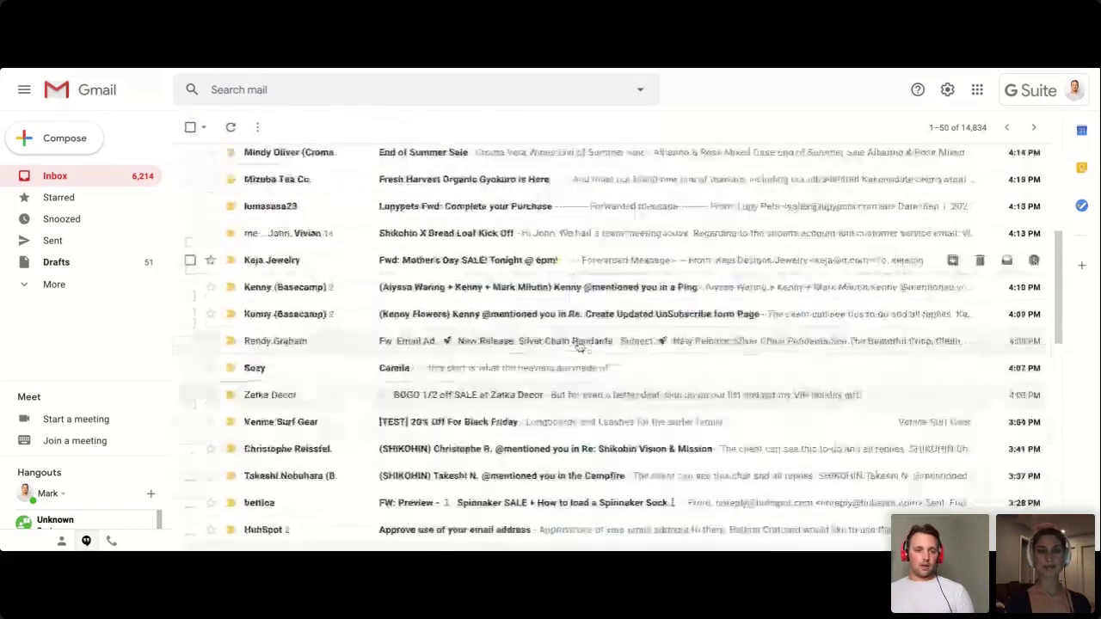
pyautogui.scroll(-1, 579, 344)
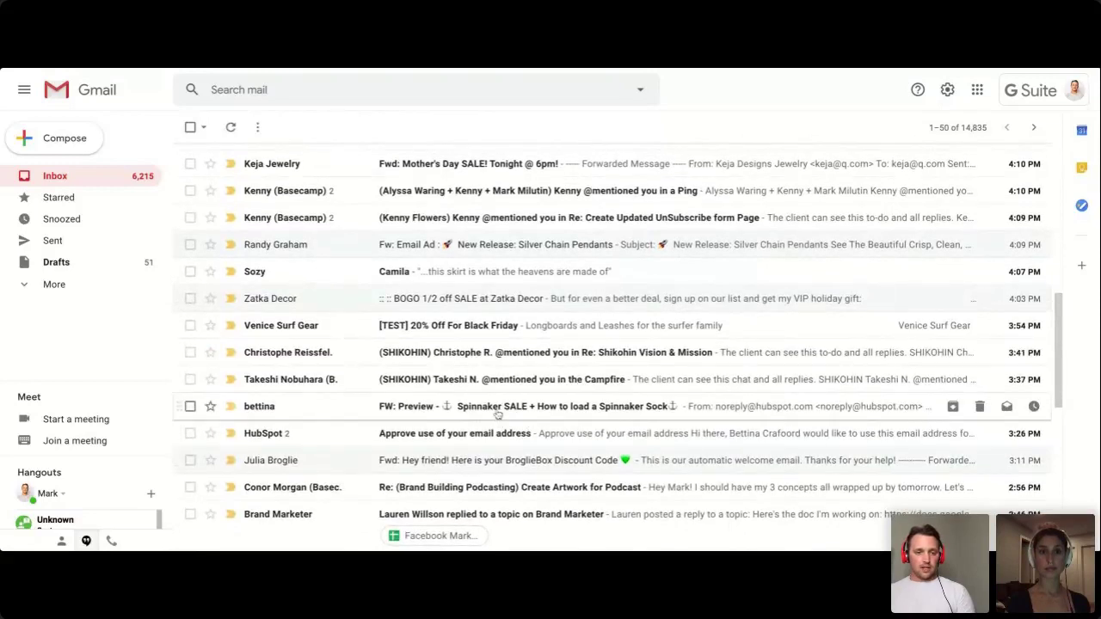
pyautogui.click(497, 407)
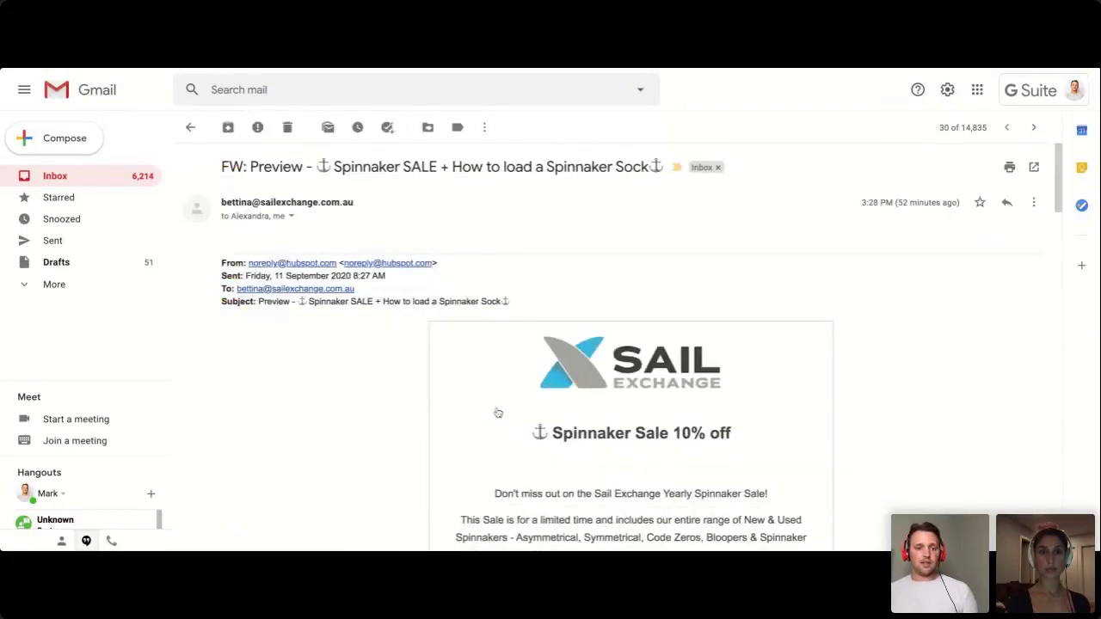
# Step: Examine the Sail Exchange email's opening: logo, "Spinnaker Sale 10% off" headline, offer text, two spinnaker links and the SPIN SALE image
pyautogui.scroll(-3, 611, 347)
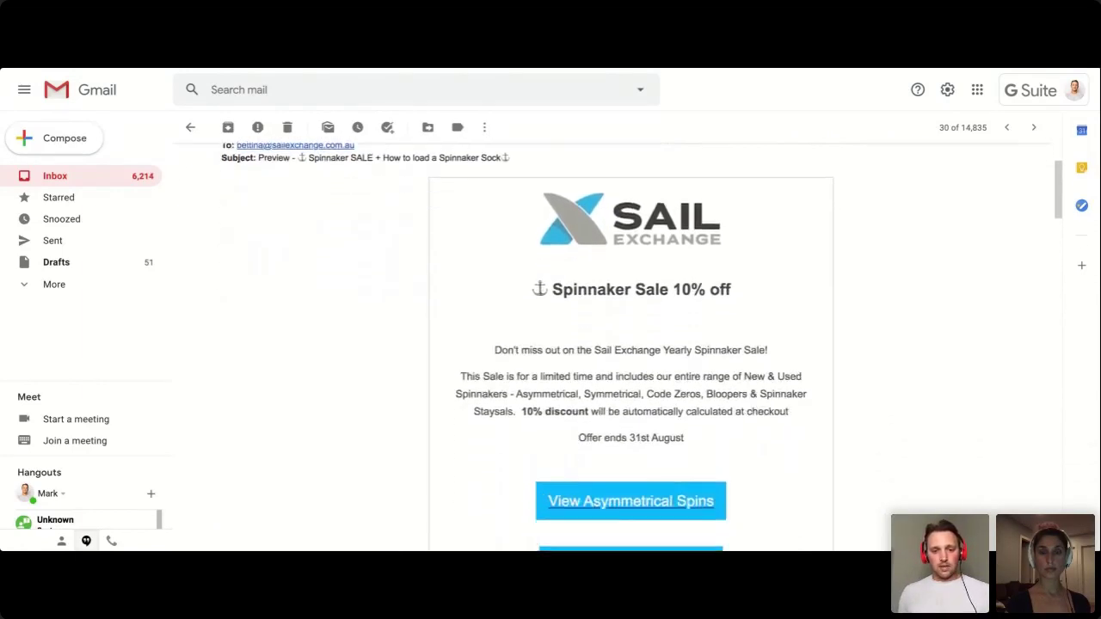
pyautogui.scroll(2, 611, 347)
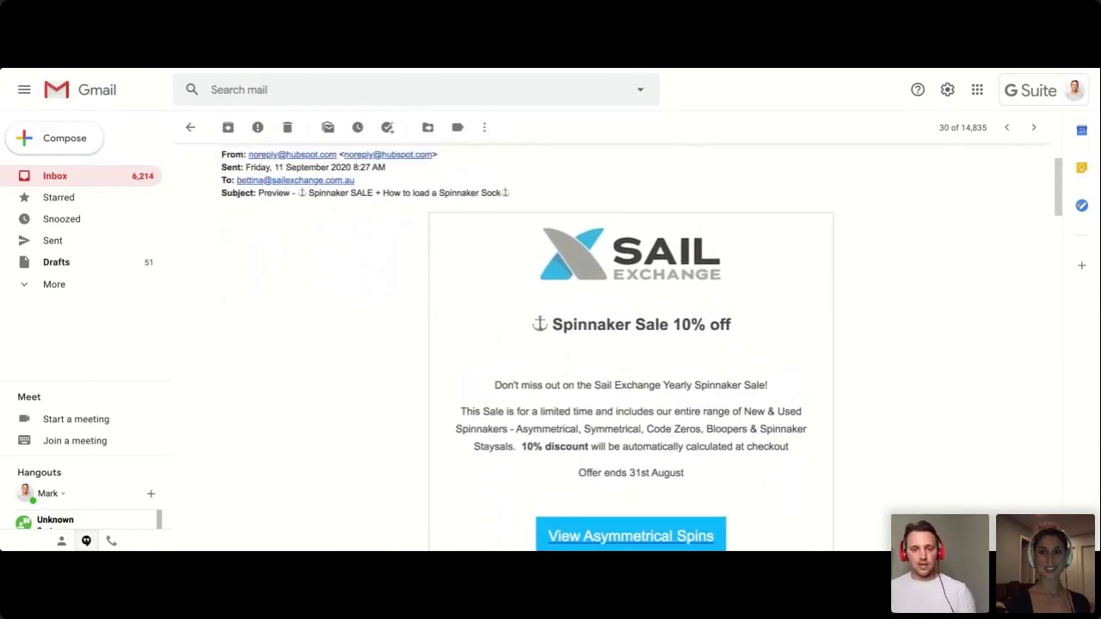
pyautogui.scroll(-4, 631, 347)
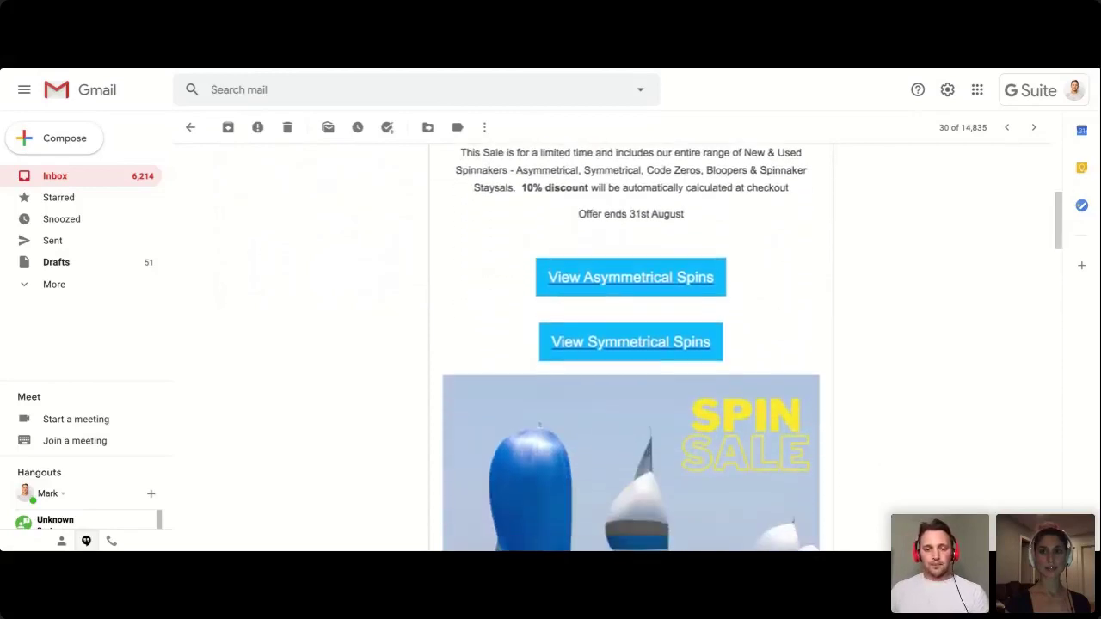
pyautogui.scroll(-3, 630, 346)
pyautogui.scroll(7, 631, 346)
pyautogui.scroll(-2, 612, 351)
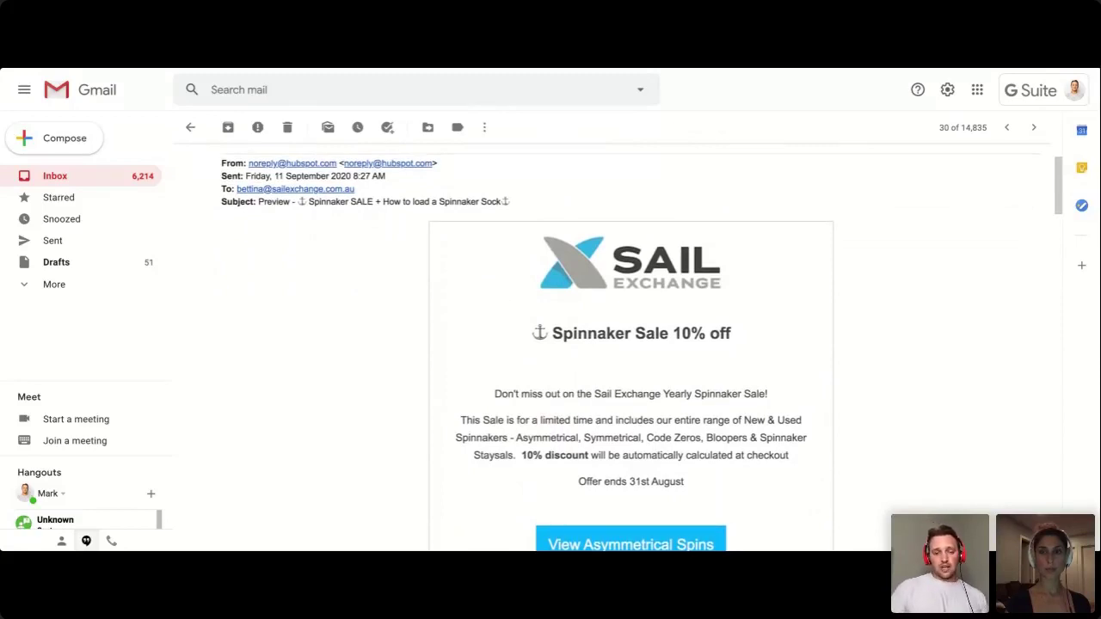
pyautogui.scroll(-2, 631, 345)
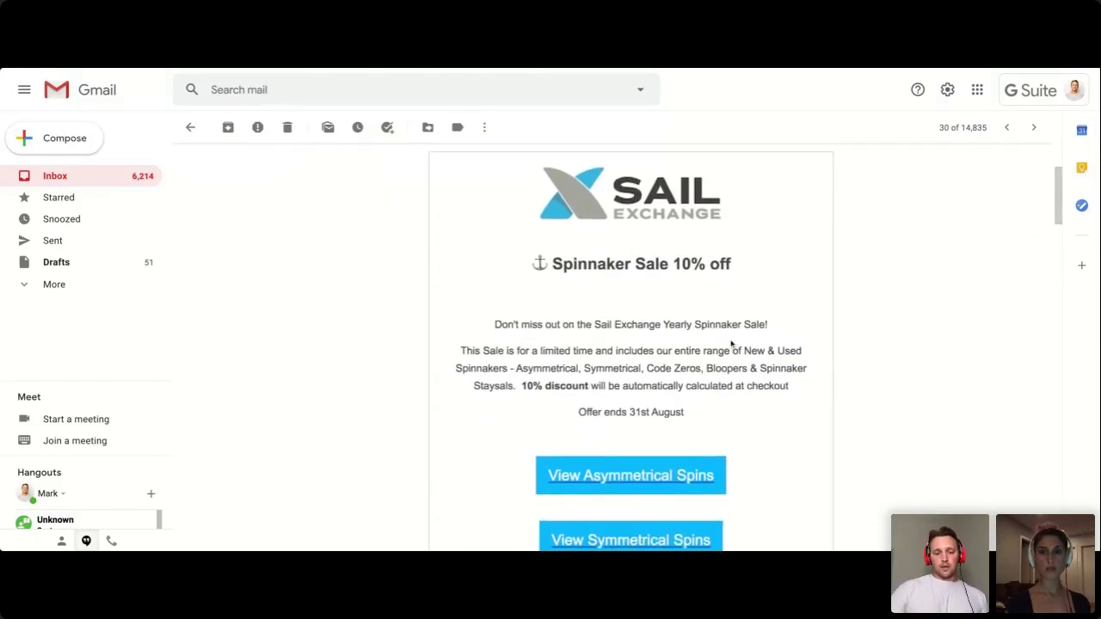
pyautogui.scroll(-2, 731, 344)
pyautogui.scroll(-2, 731, 344)
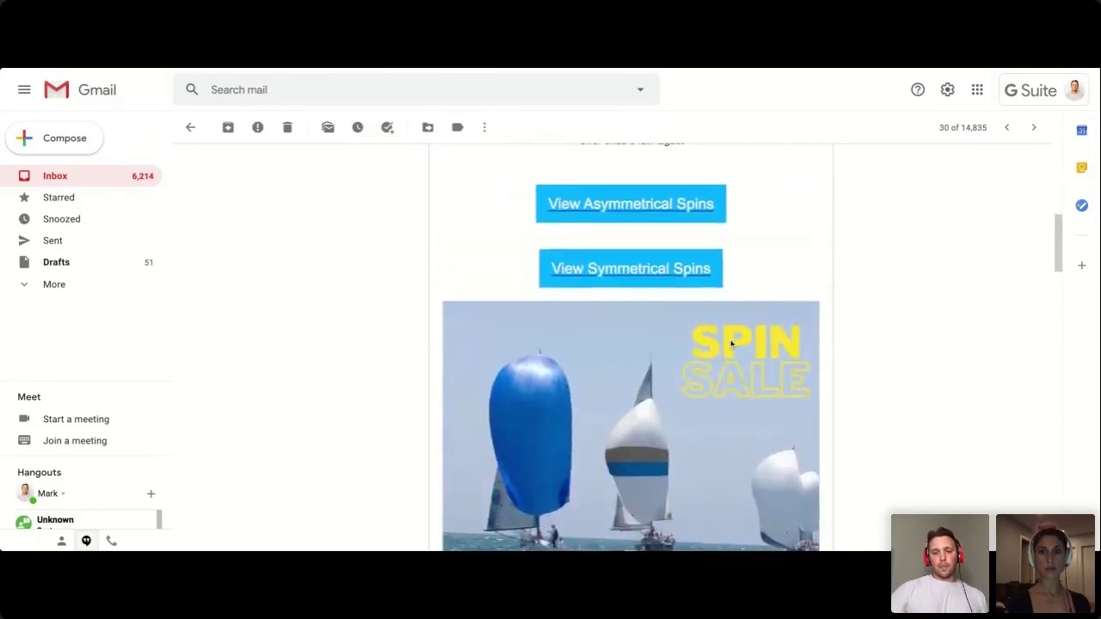
pyautogui.scroll(3, 730, 344)
pyautogui.scroll(1, 630, 344)
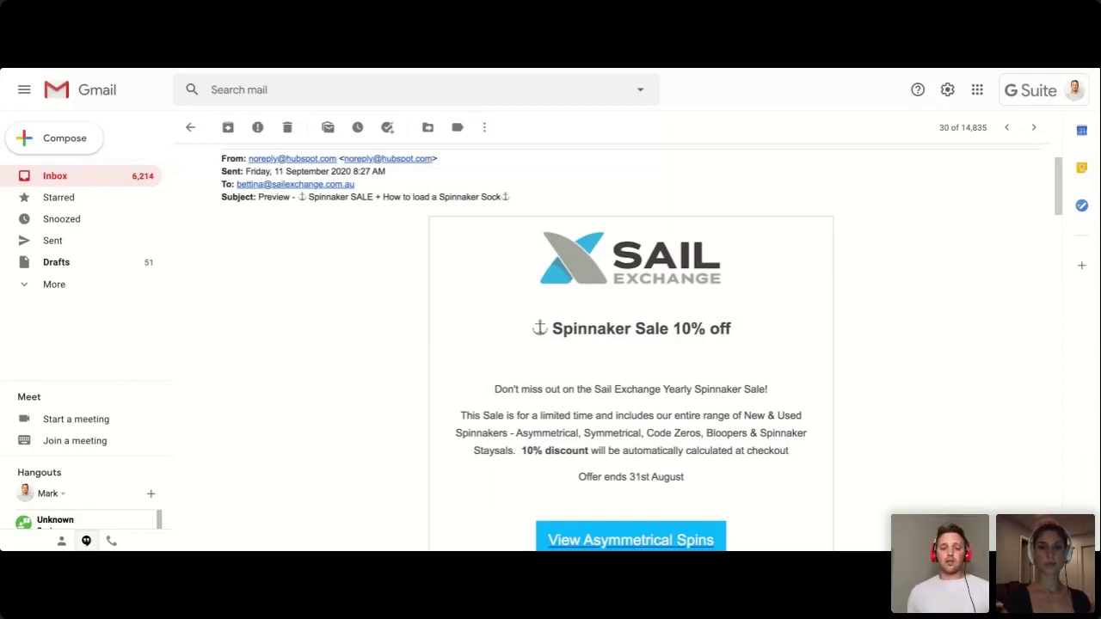
# Step: Read through the whole spinnaker email past the Life Rafts section to the recycling footer, returning to its subject line
pyautogui.scroll(-15, 631, 344)
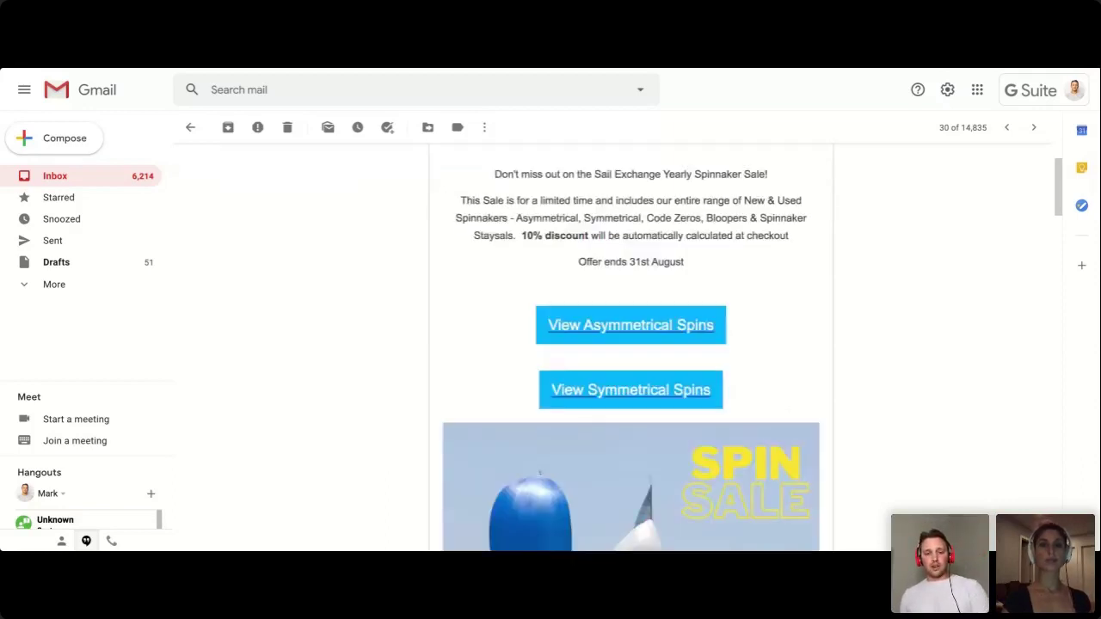
pyautogui.scroll(-15, 631, 344)
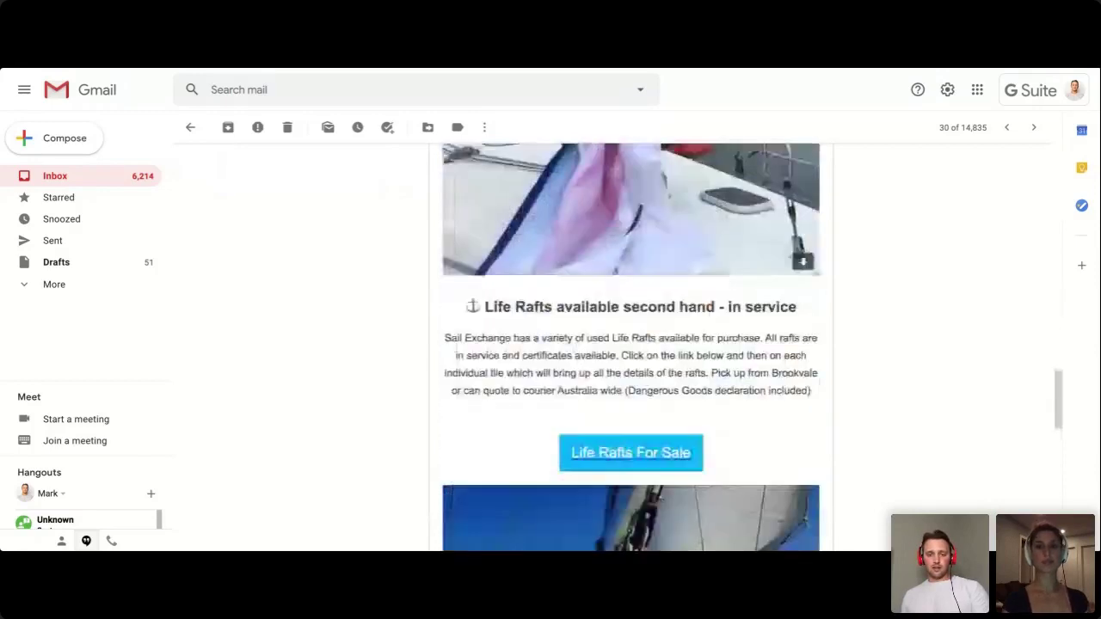
pyautogui.scroll(3, 630, 344)
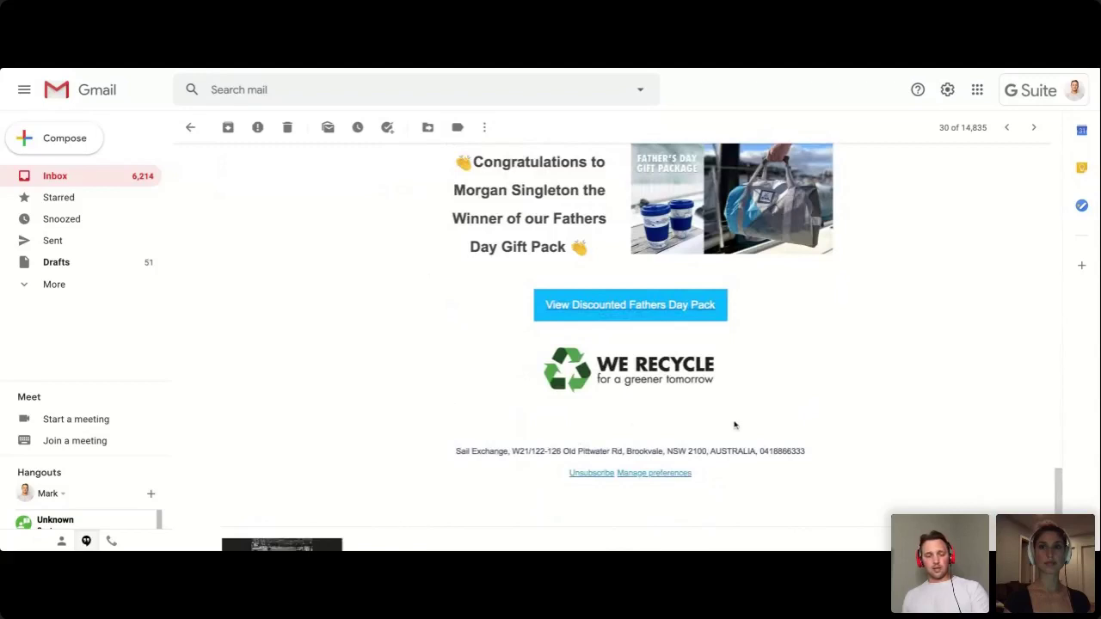
pyautogui.scroll(4, 745, 425)
pyautogui.scroll(20, 745, 425)
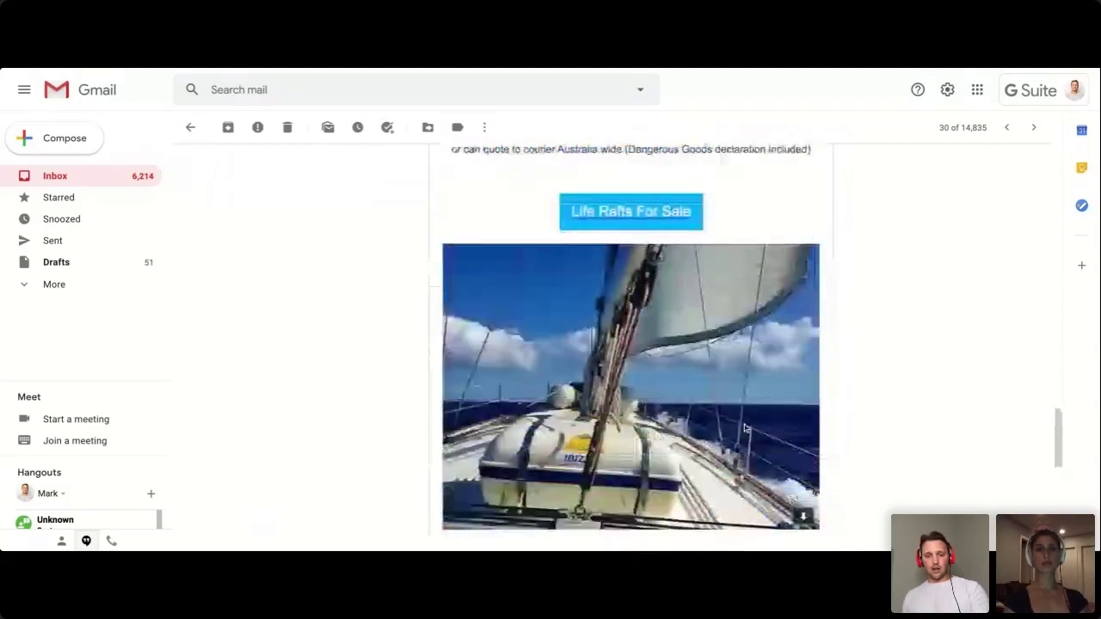
pyautogui.scroll(3, 630, 344)
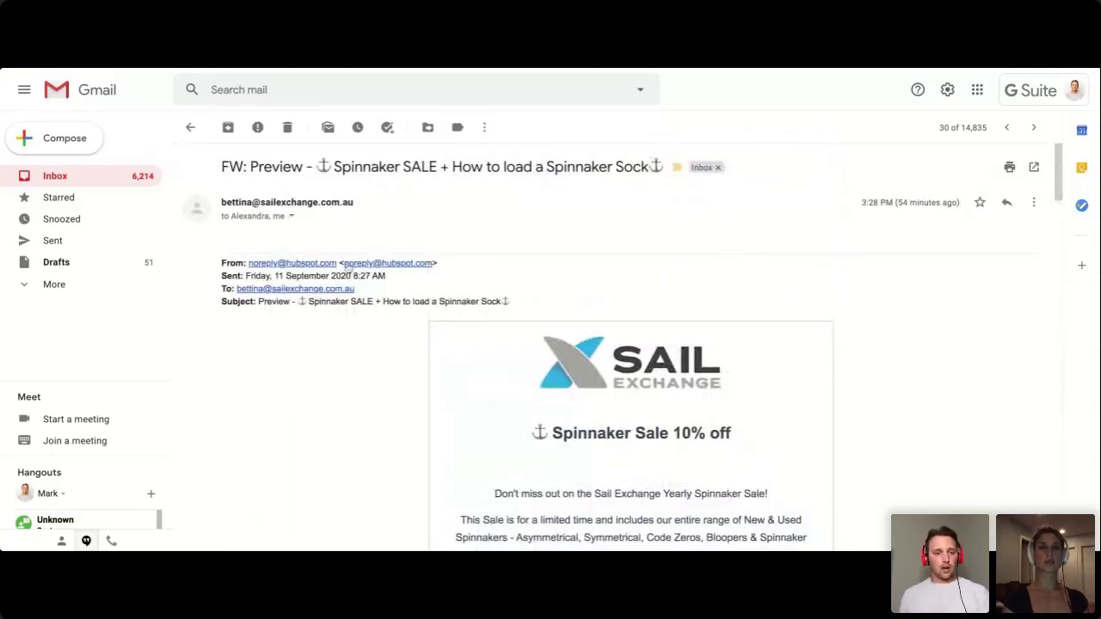
pyautogui.scroll(-2, 650, 292)
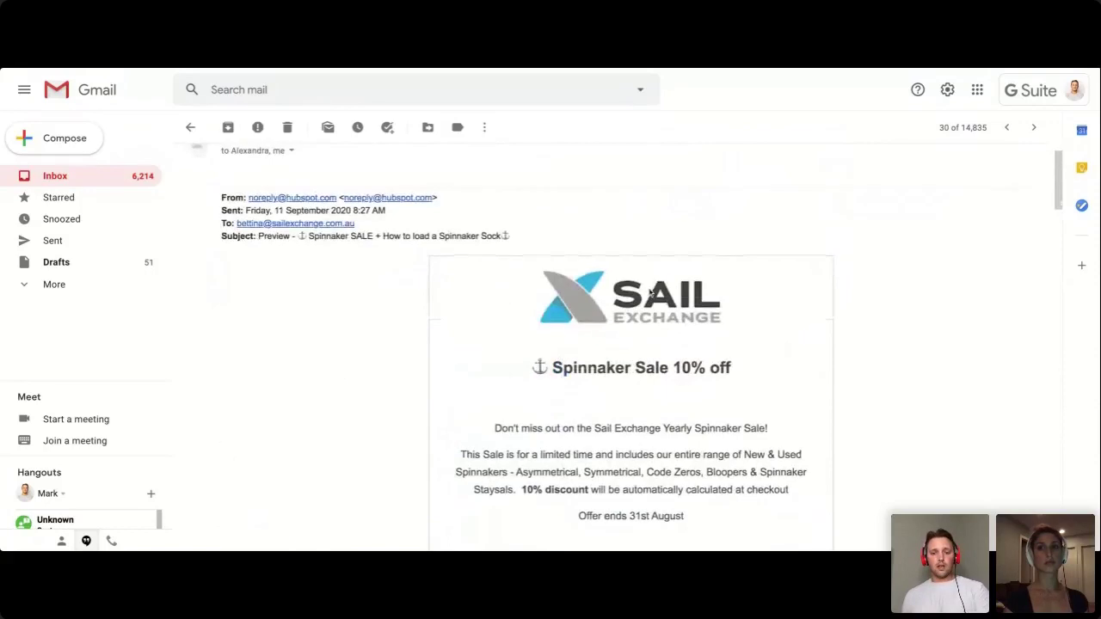
pyautogui.scroll(-1, 650, 293)
pyautogui.scroll(3, 650, 292)
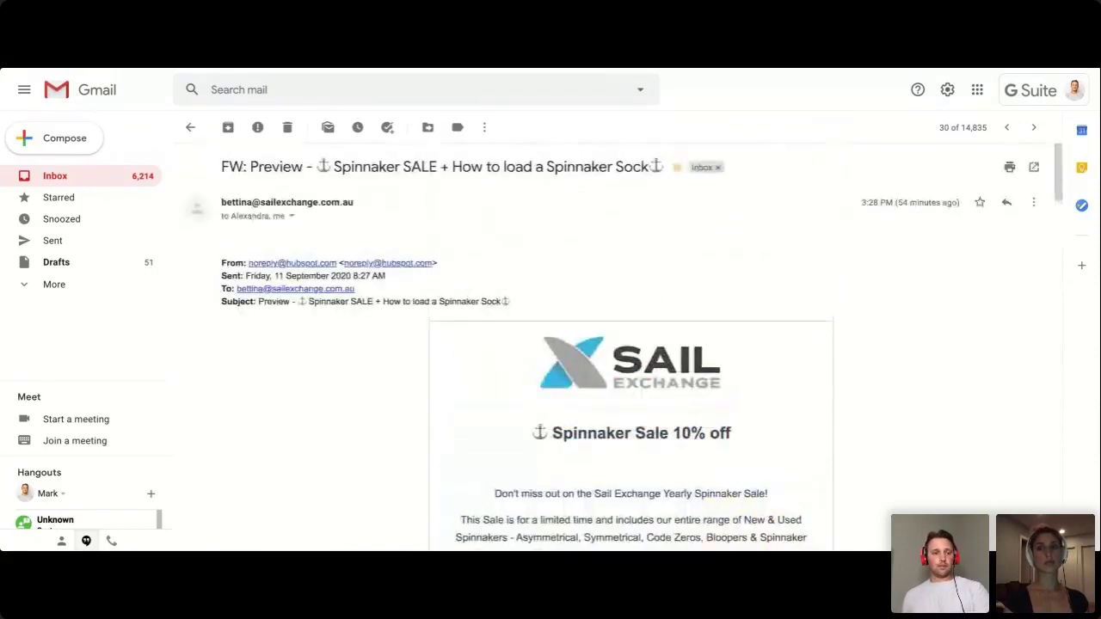
# Step: Return to the inbox and open the Keja Jewelry email "Fwd: Mother's Day SALE! Tonight @ 6pm!"
pyautogui.click(192, 128)
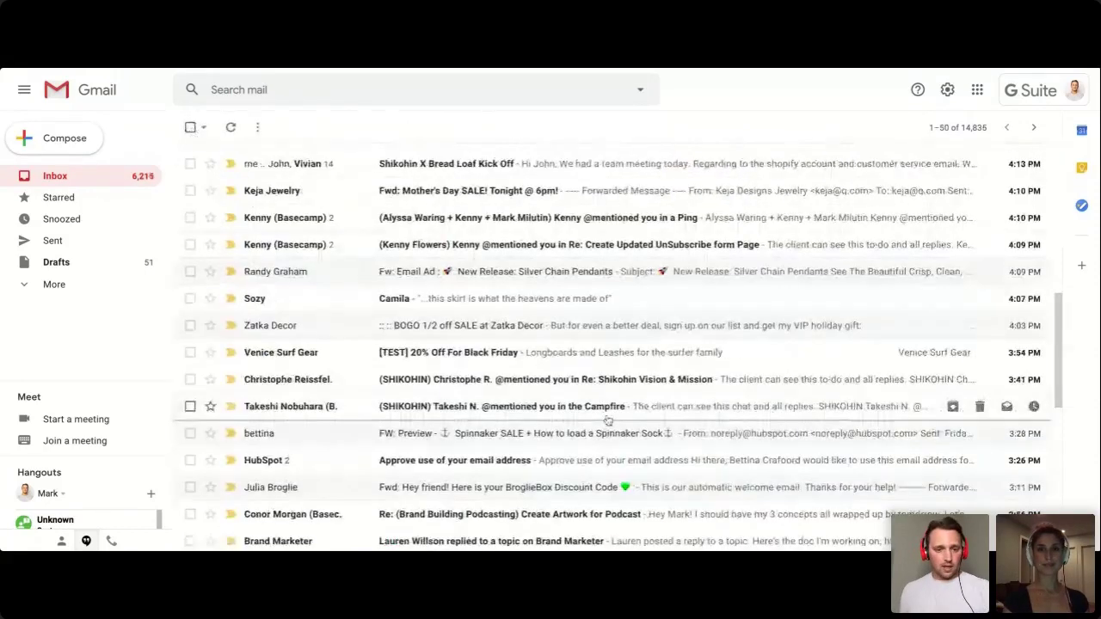
pyautogui.scroll(4, 607, 419)
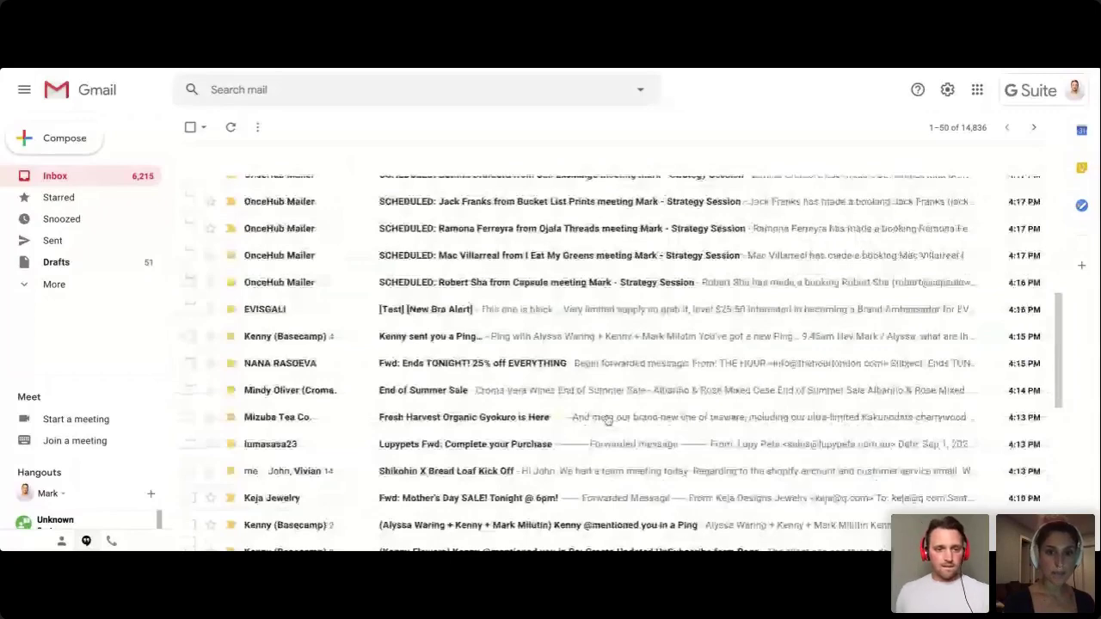
pyautogui.scroll(2, 607, 420)
pyautogui.scroll(-3, 607, 370)
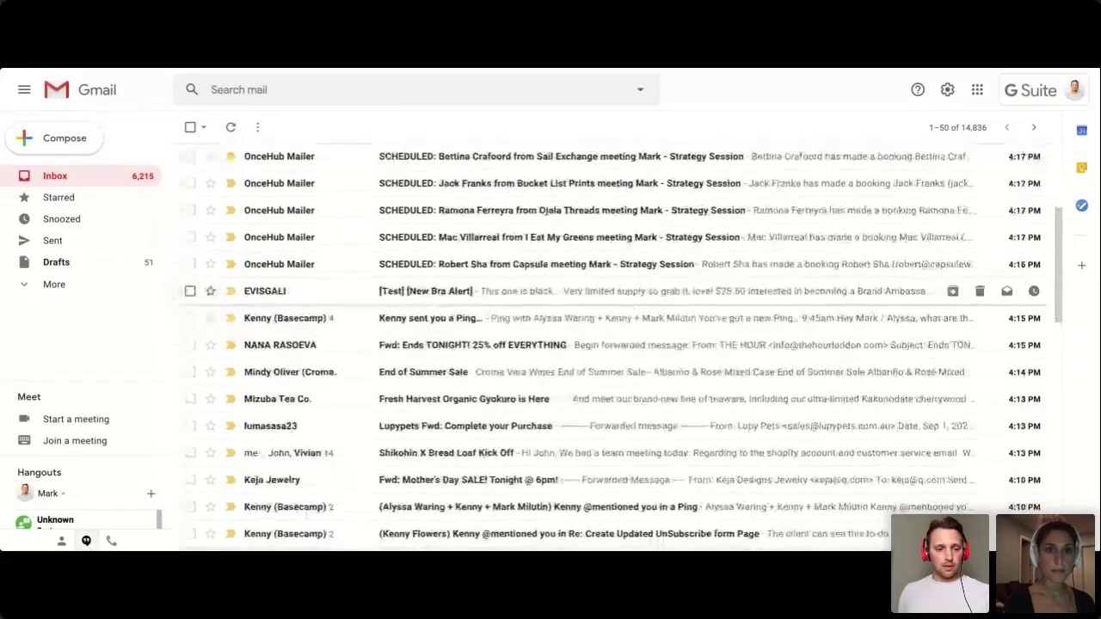
pyautogui.scroll(-1, 608, 378)
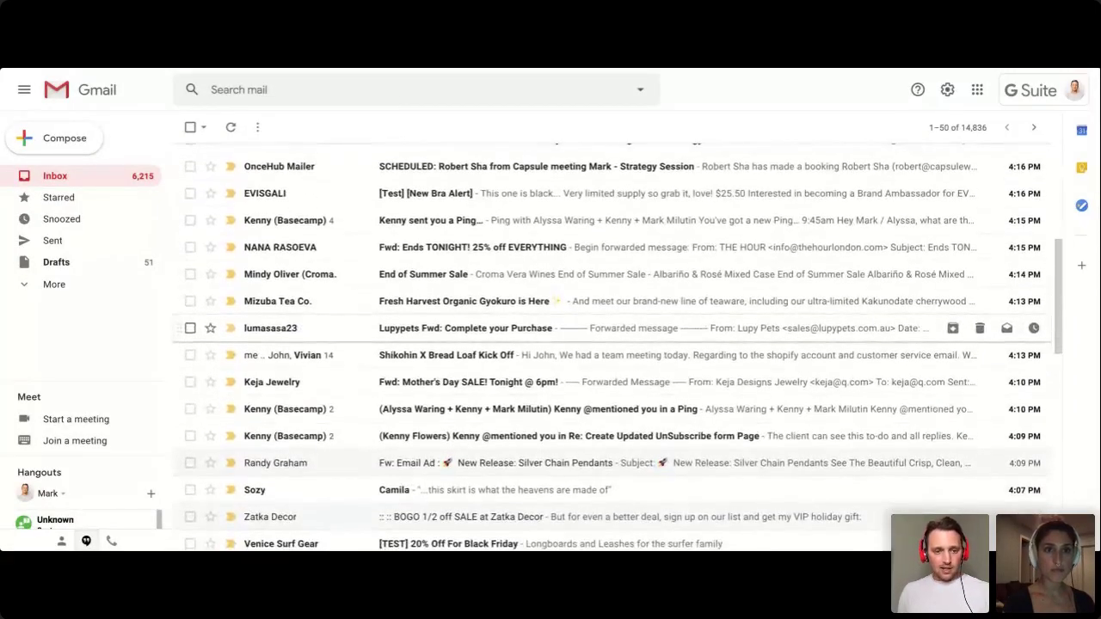
pyautogui.click(410, 391)
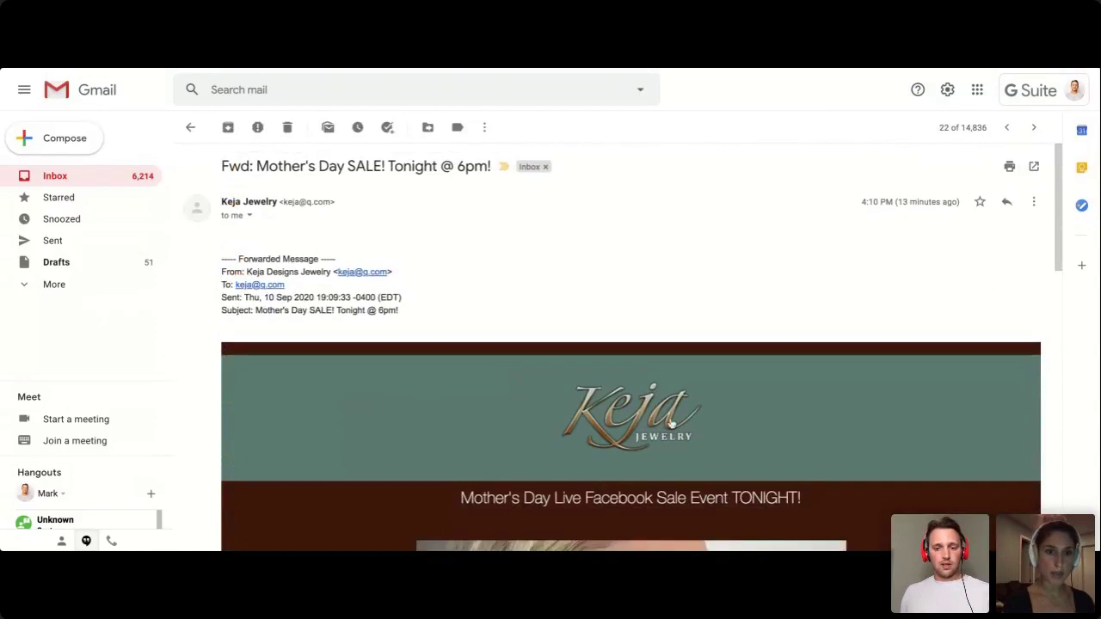
# Step: Read through the Keja Jewelry email from its logo and model photo to the footer, returning to the forwarded header
pyautogui.scroll(-7, 671, 423)
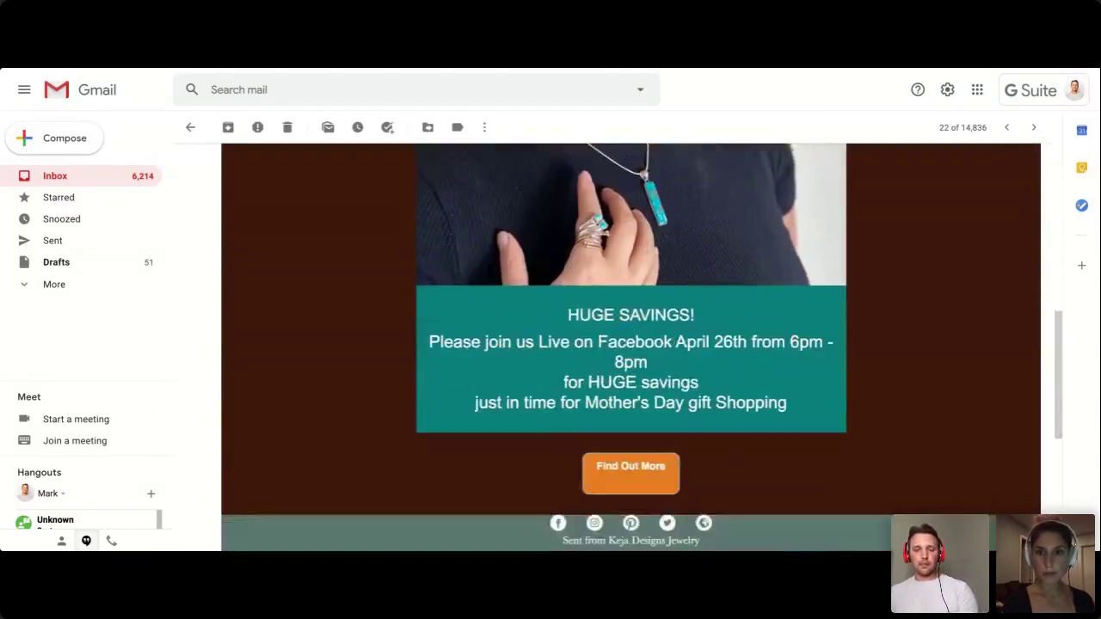
pyautogui.scroll(10, 631, 347)
pyautogui.scroll(-1, 631, 346)
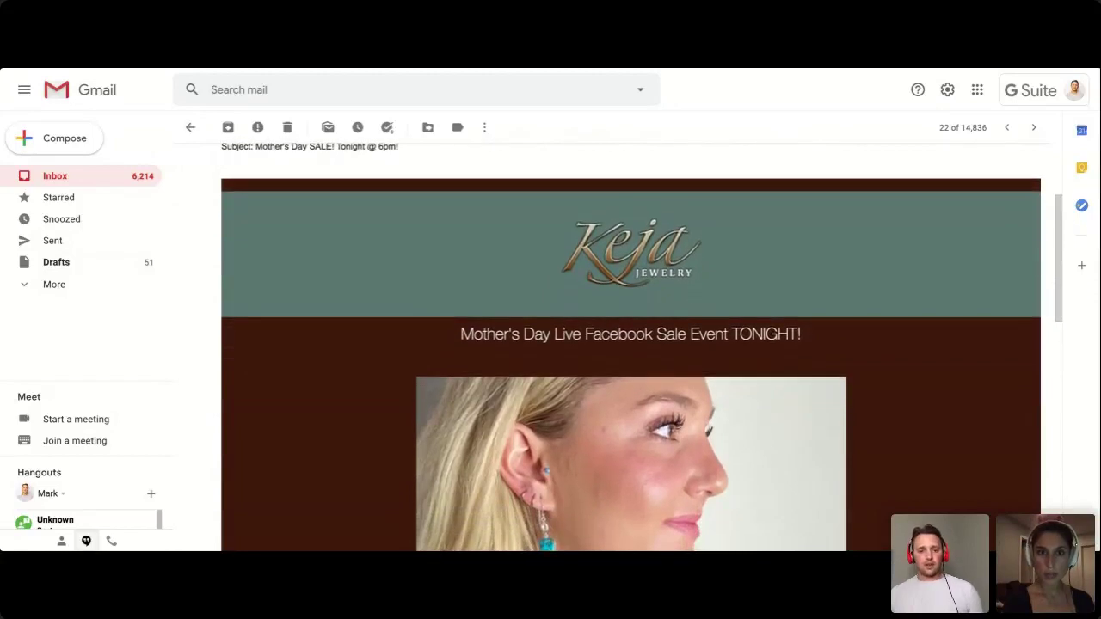
pyautogui.scroll(-5, 630, 347)
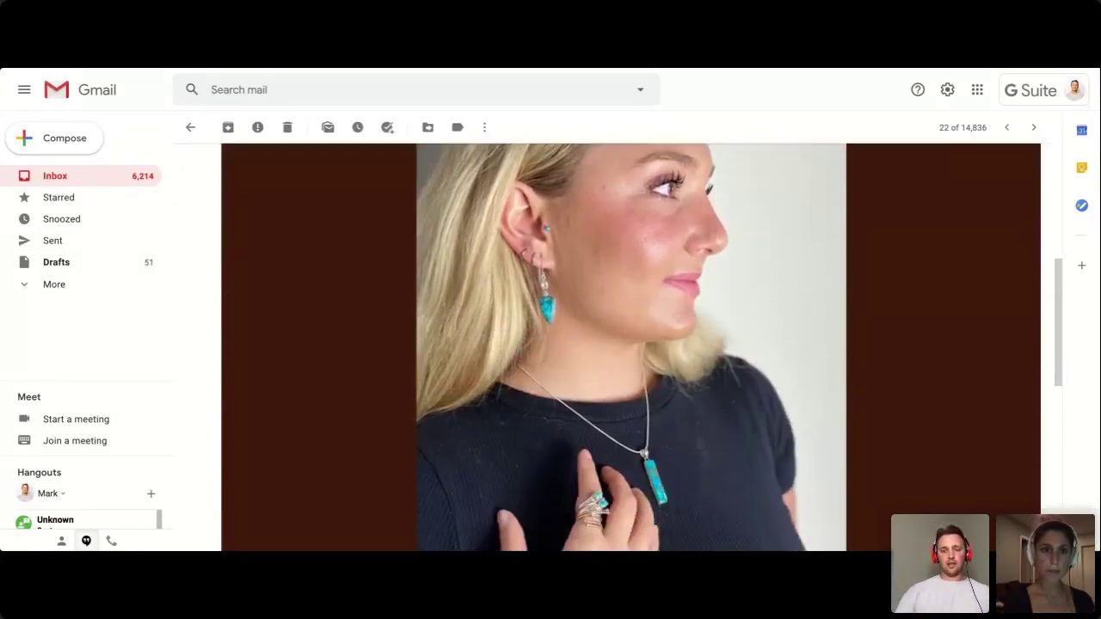
pyautogui.scroll(-4, 631, 347)
pyautogui.scroll(1, 630, 347)
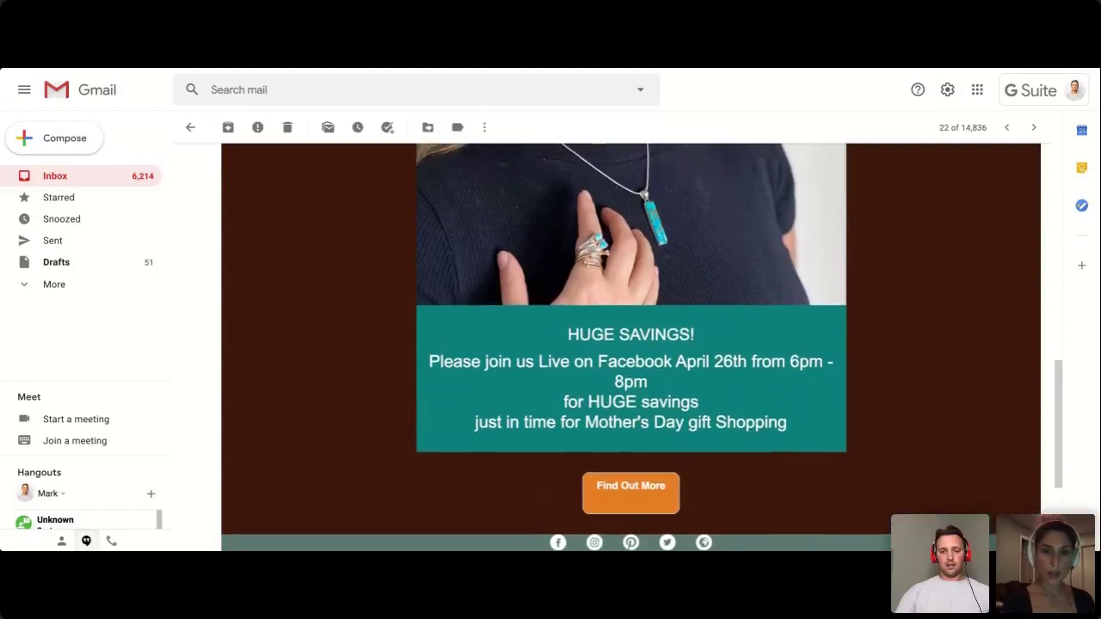
pyautogui.scroll(-2, 630, 346)
pyautogui.scroll(10, 631, 347)
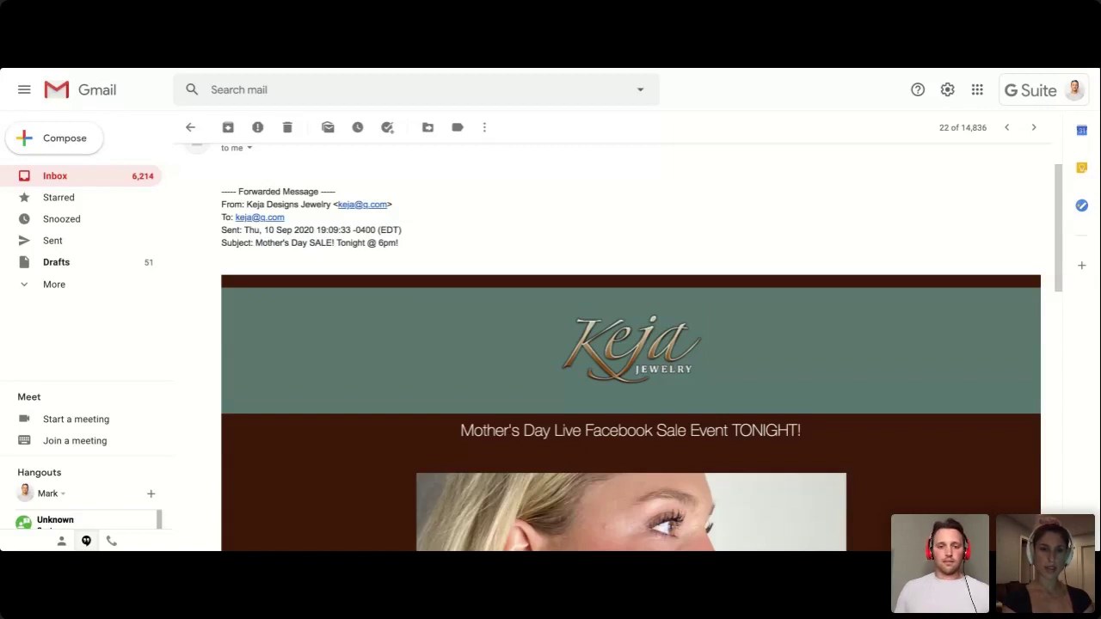
# Step: Examine the model photo, the Facebook event text and the Find Out More call to action, ending back at the Keja logo
pyautogui.scroll(-10, 630, 347)
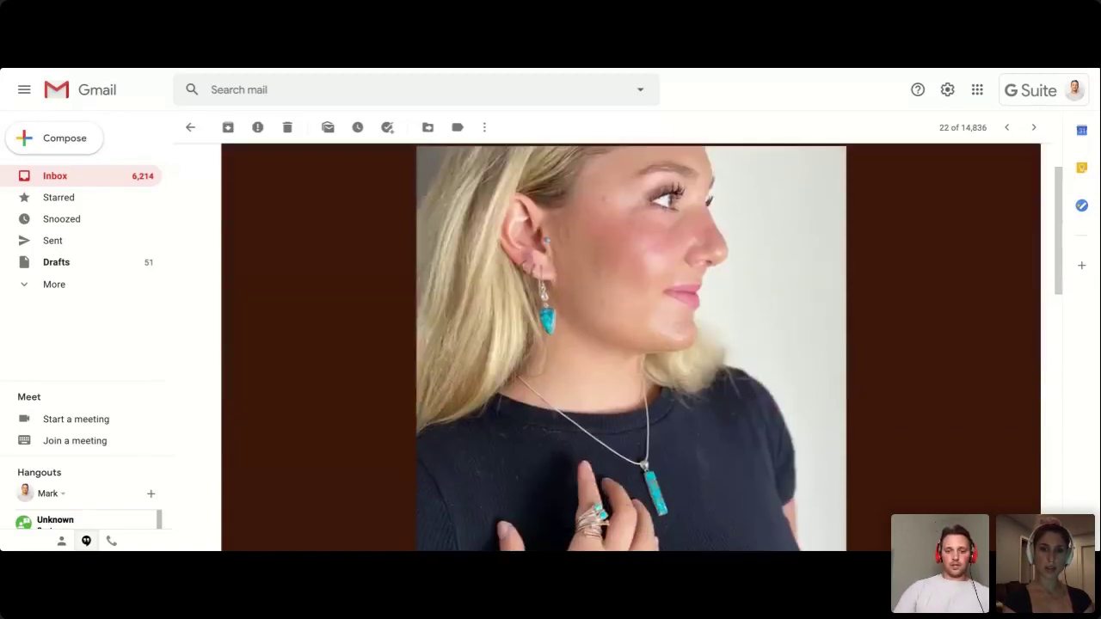
pyautogui.scroll(-3, 631, 348)
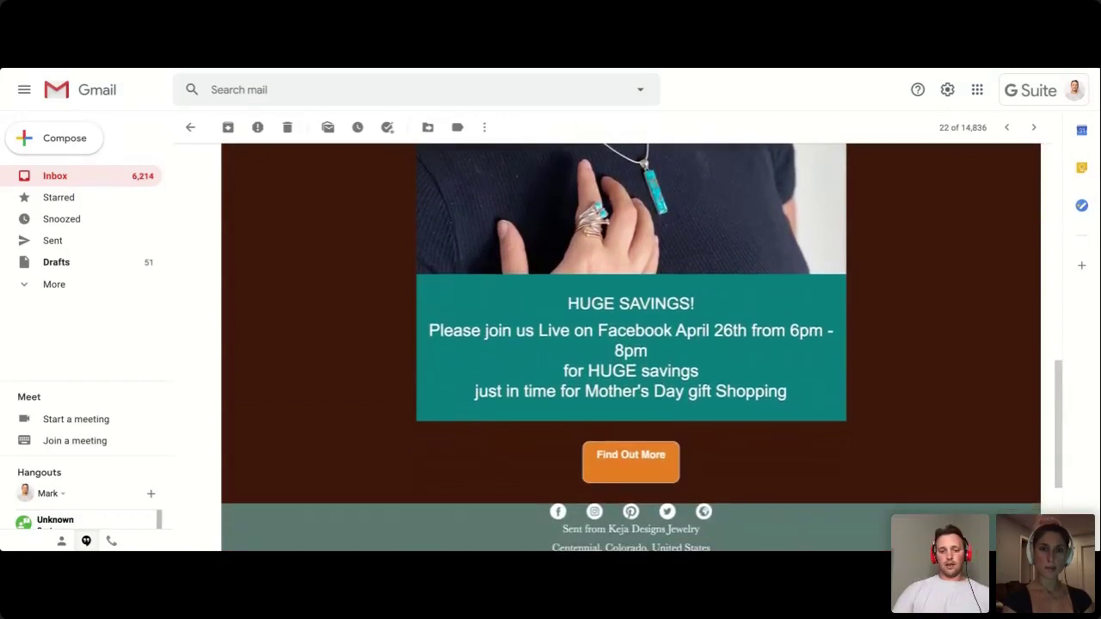
pyautogui.scroll(1, 631, 348)
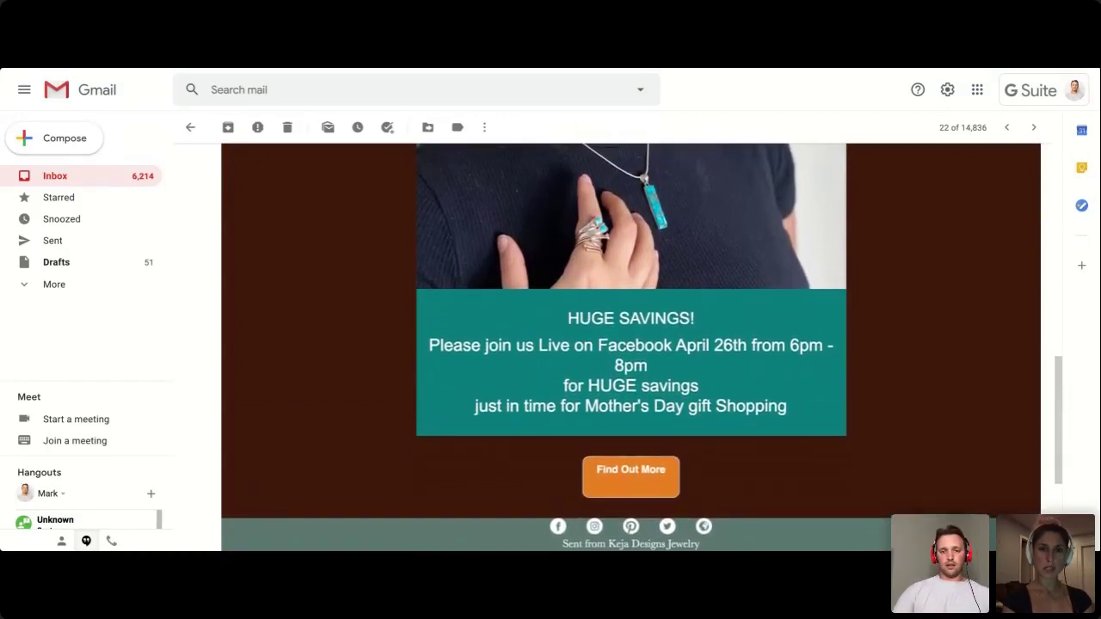
pyautogui.scroll(3, 630, 347)
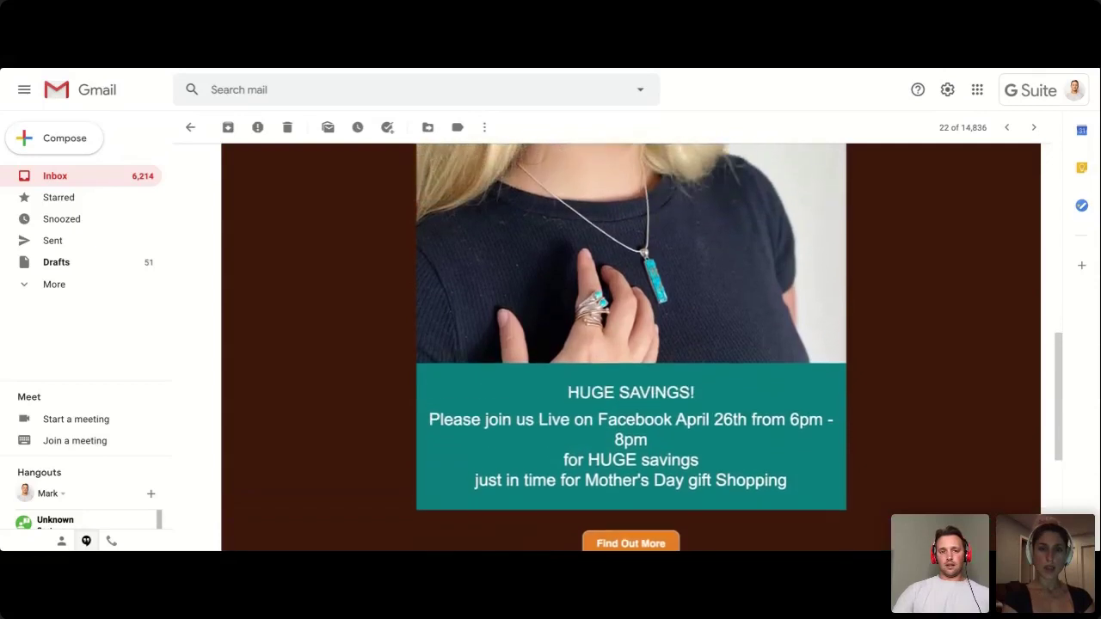
pyautogui.scroll(2, 631, 347)
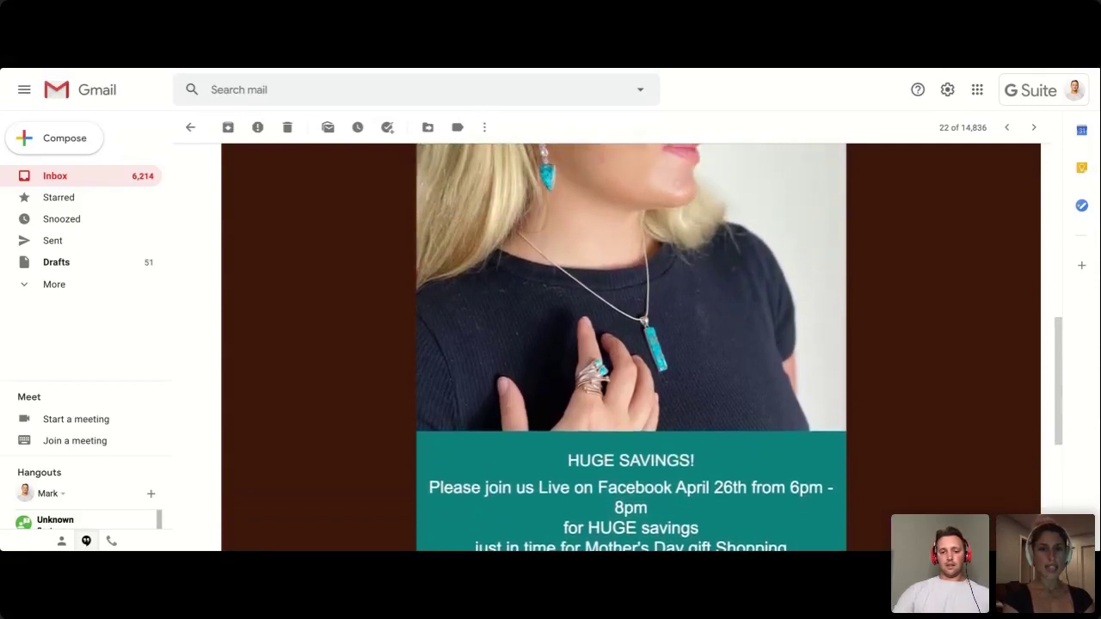
pyautogui.scroll(4, 631, 348)
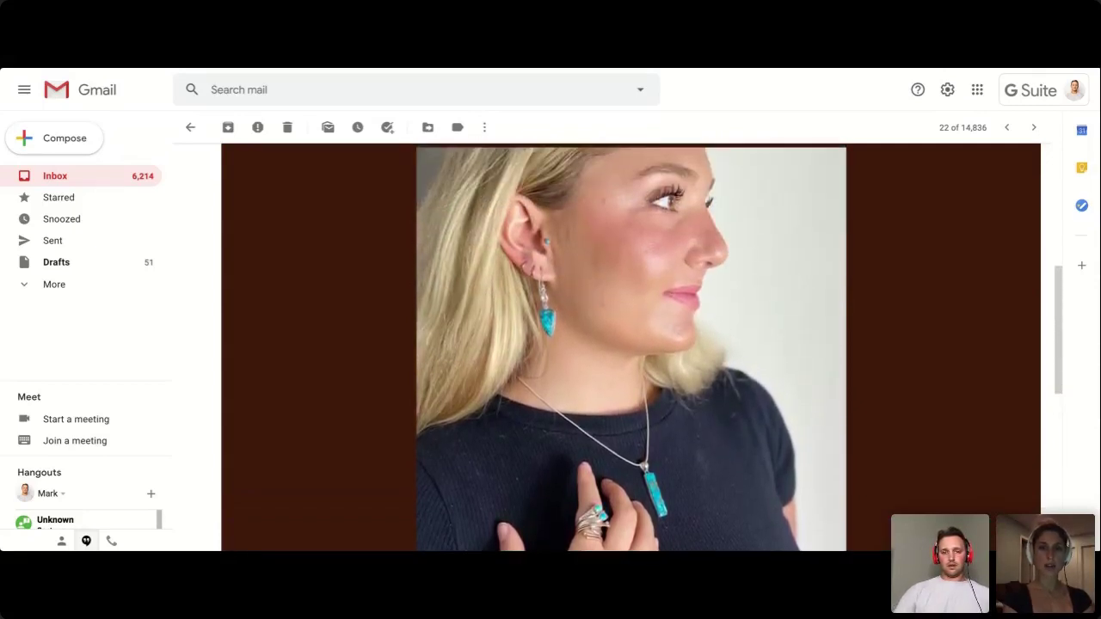
pyautogui.scroll(3, 631, 347)
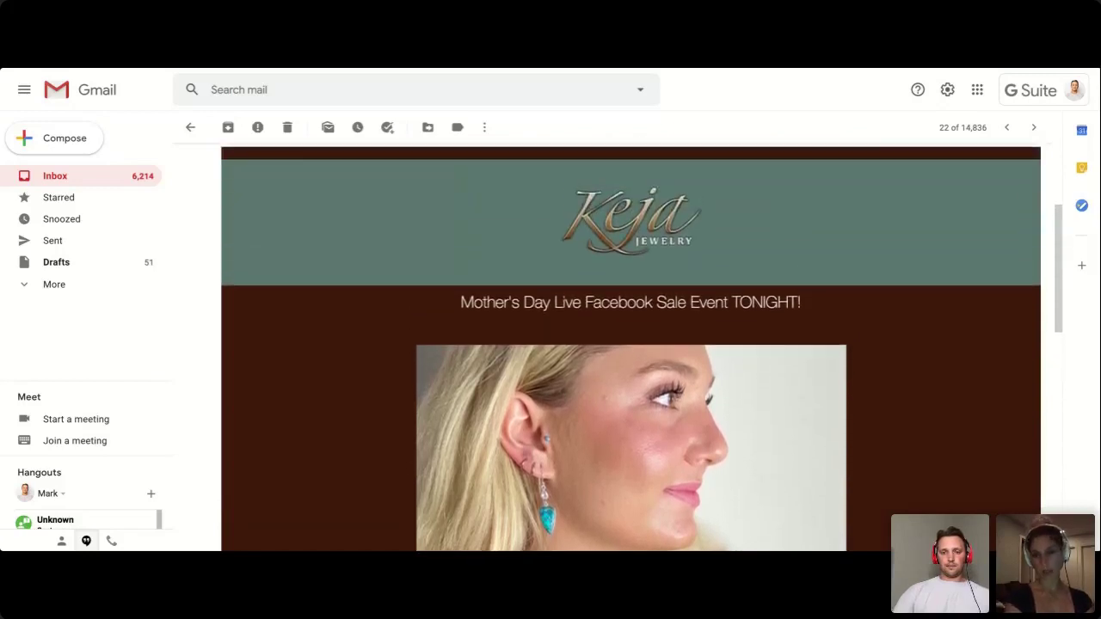
# Step: Compare the "Mother's Day Live Facebook Sale Event TONIGHT!" headline and jewelry photo with the HUGE SAVINGS block
pyautogui.scroll(-2, 631, 347)
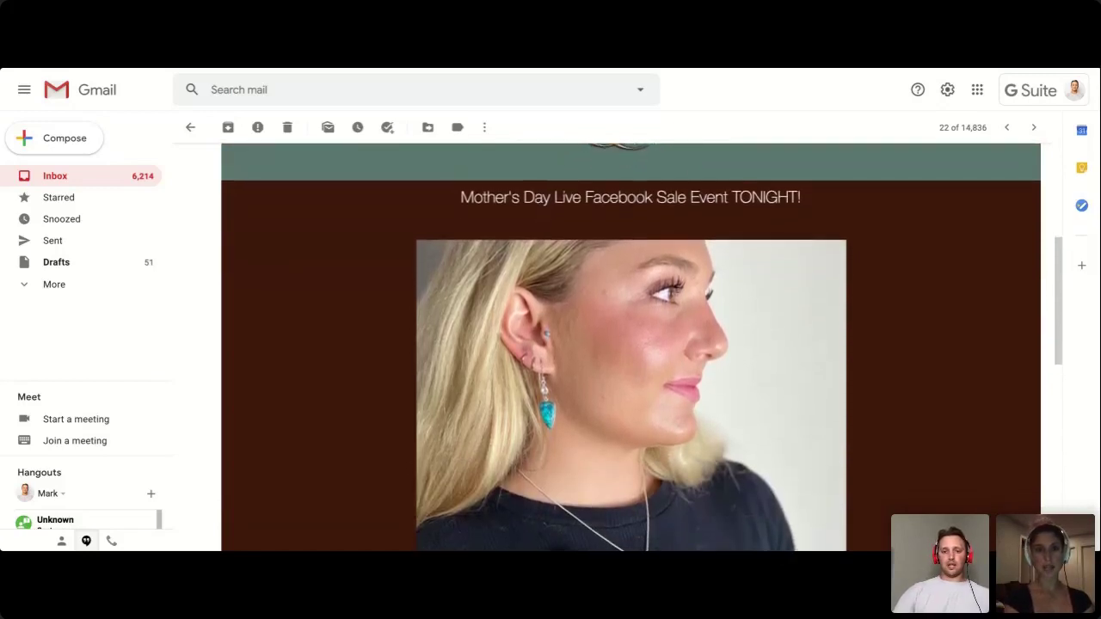
pyautogui.scroll(-5, 631, 347)
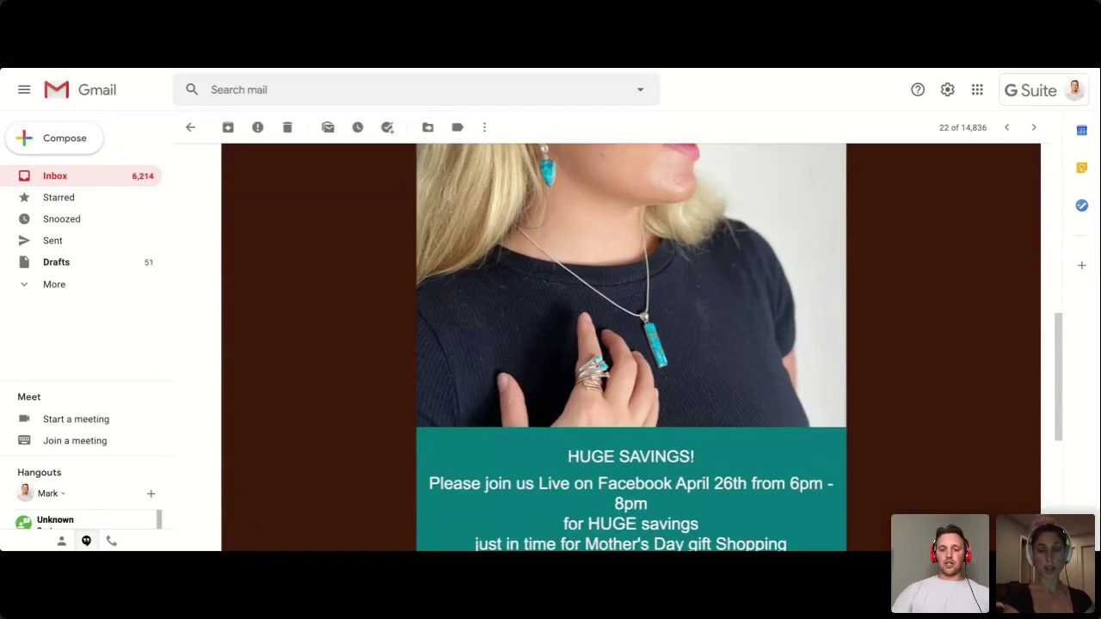
pyautogui.scroll(-1, 631, 347)
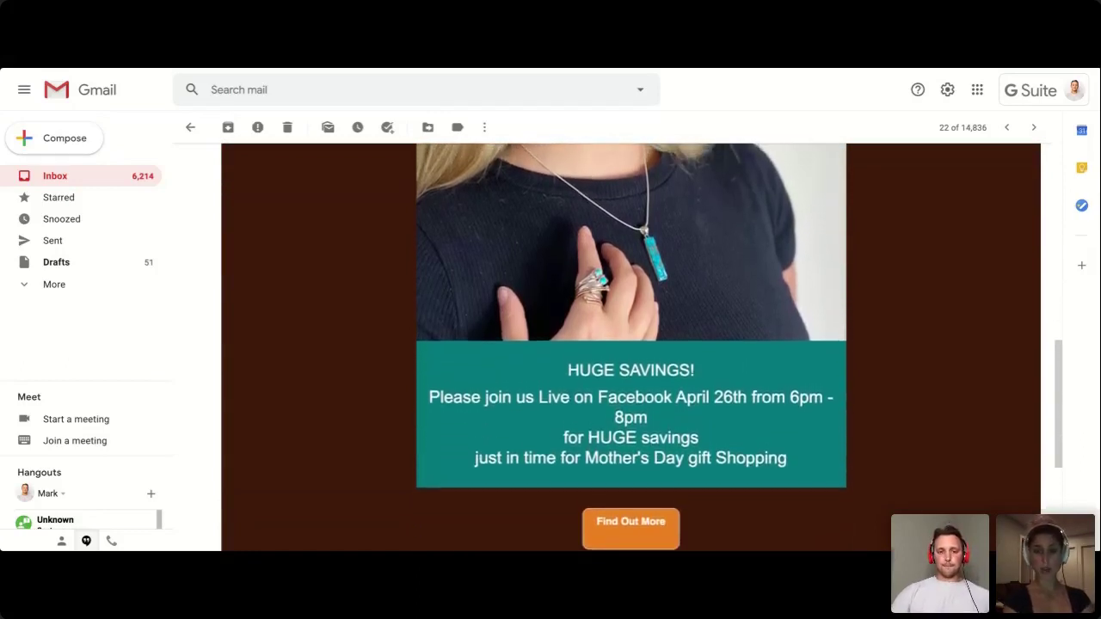
pyautogui.scroll(1, 631, 348)
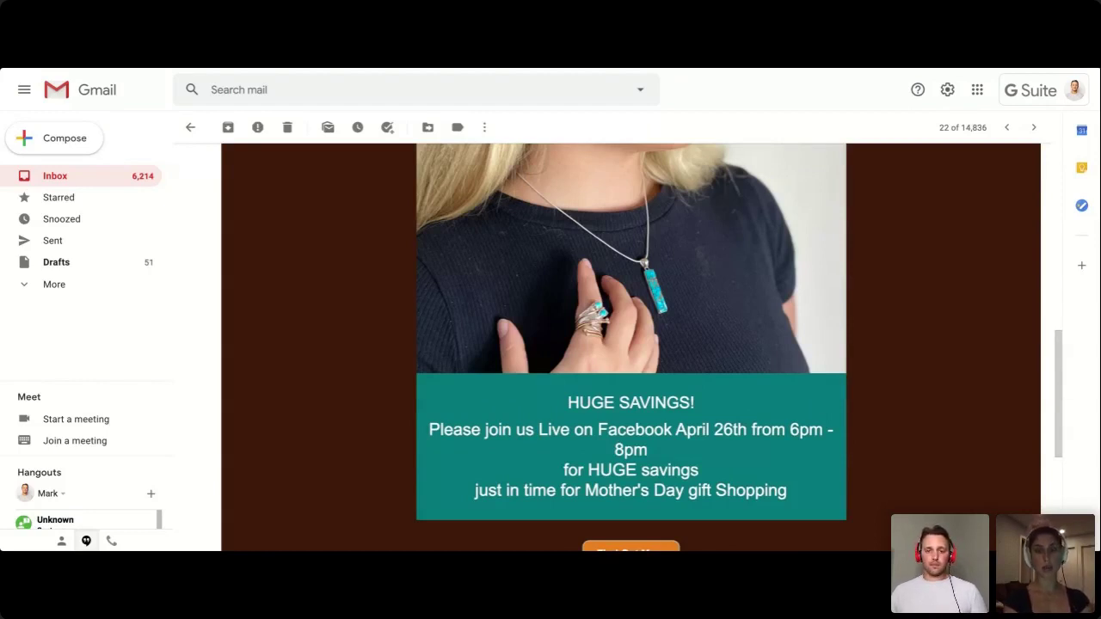
# Step: Examine the jewelry model photo, the HUGE SAVINGS text and the Find Out More call to action in the Keja Jewelry email
pyautogui.scroll(2, 631, 344)
pyautogui.scroll(1, 658, 420)
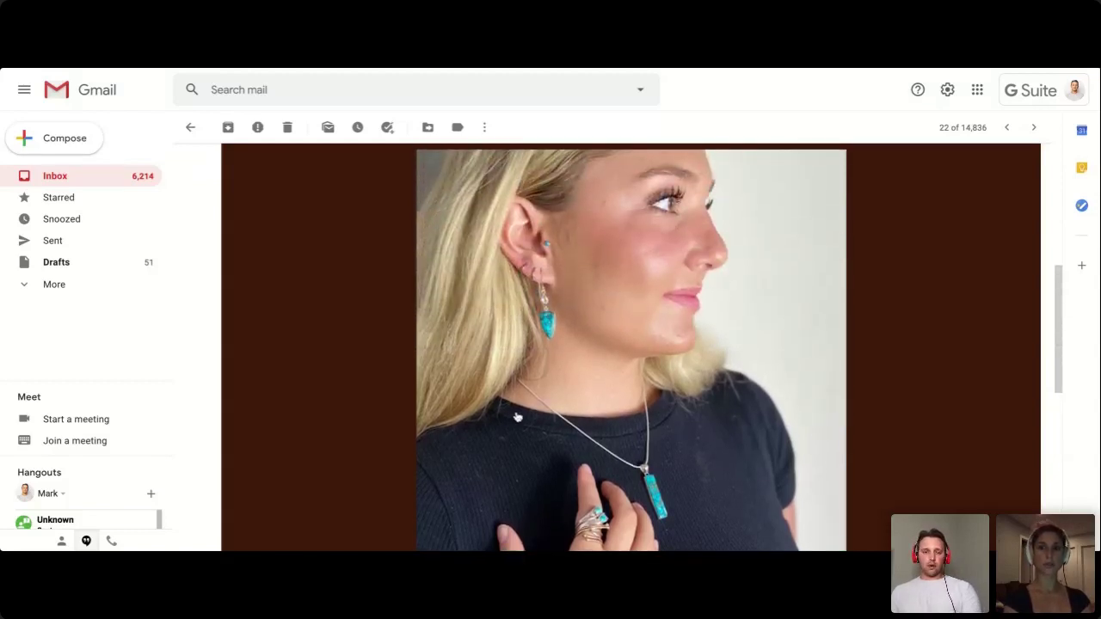
pyautogui.scroll(1, 515, 419)
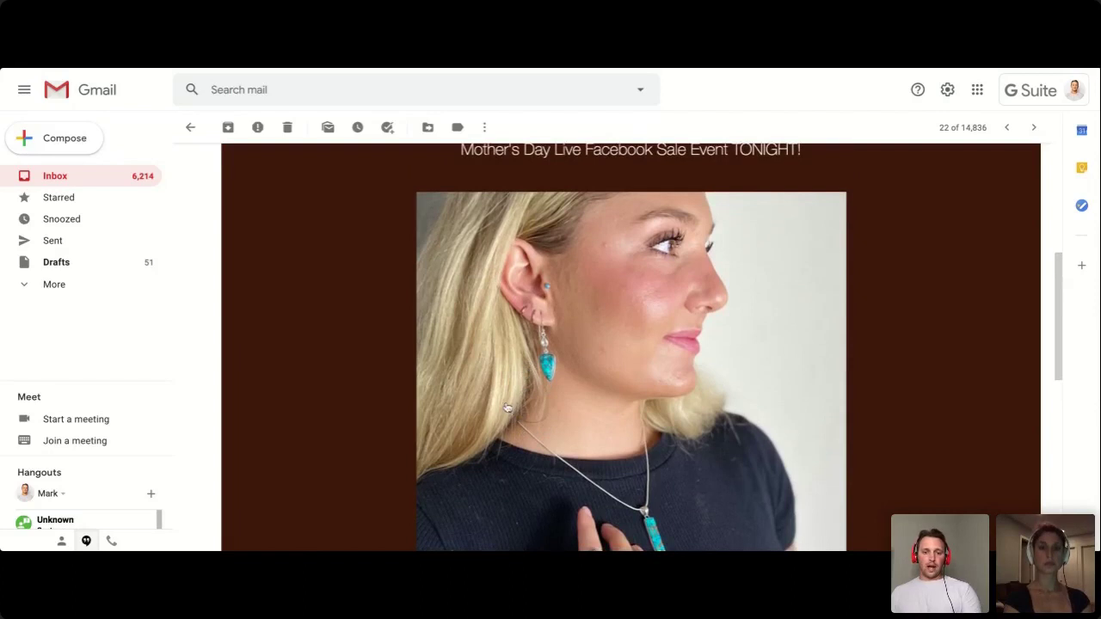
pyautogui.scroll(-5, 510, 407)
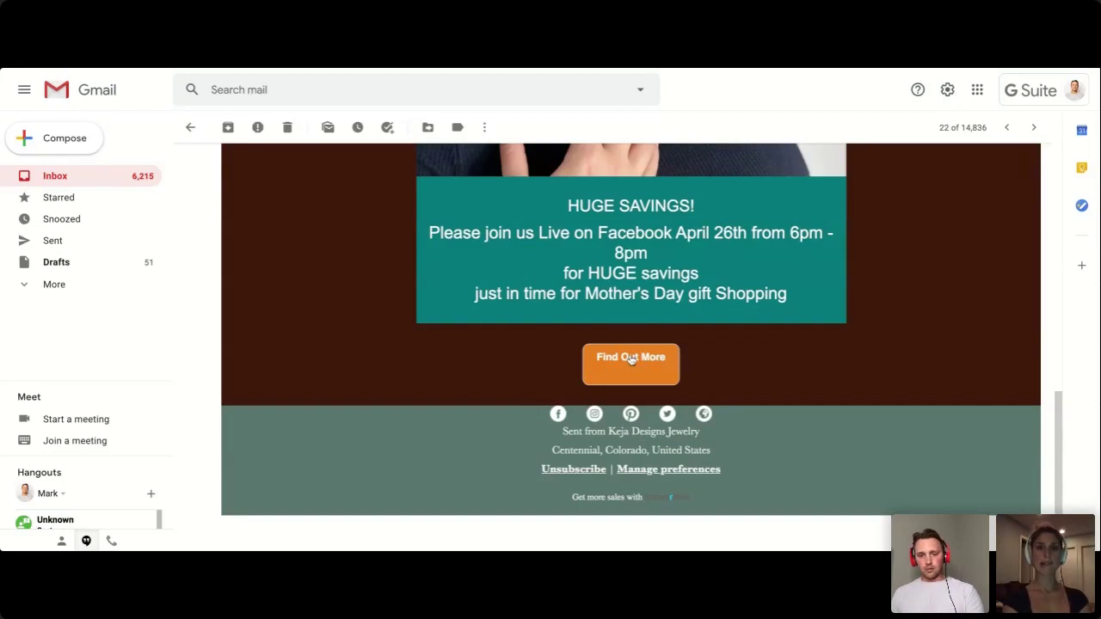
pyautogui.scroll(2, 637, 368)
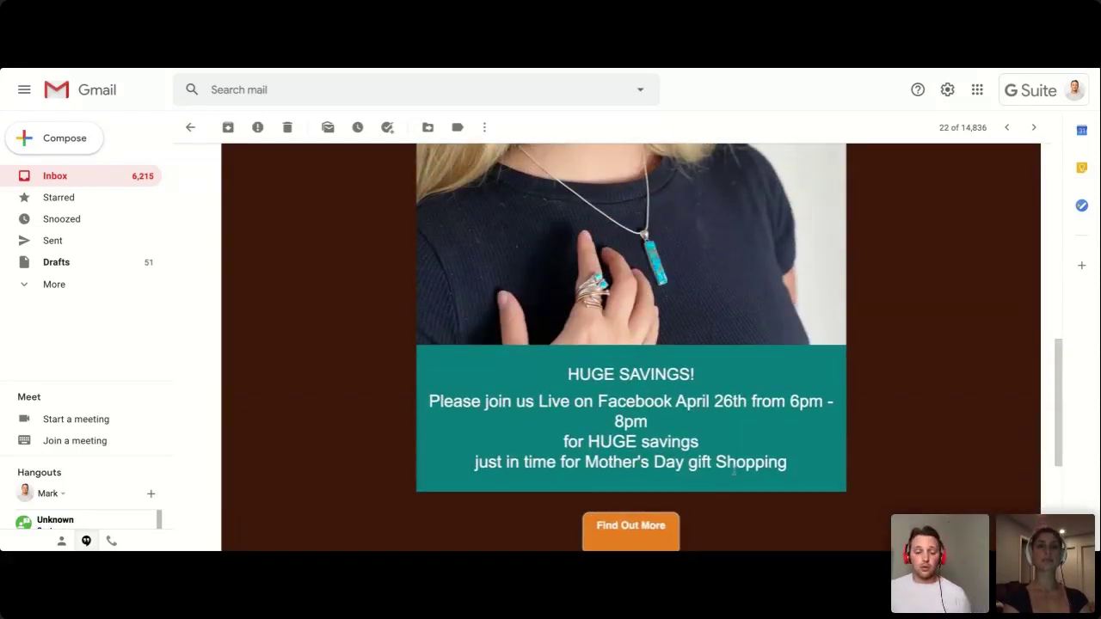
pyautogui.scroll(5, 654, 388)
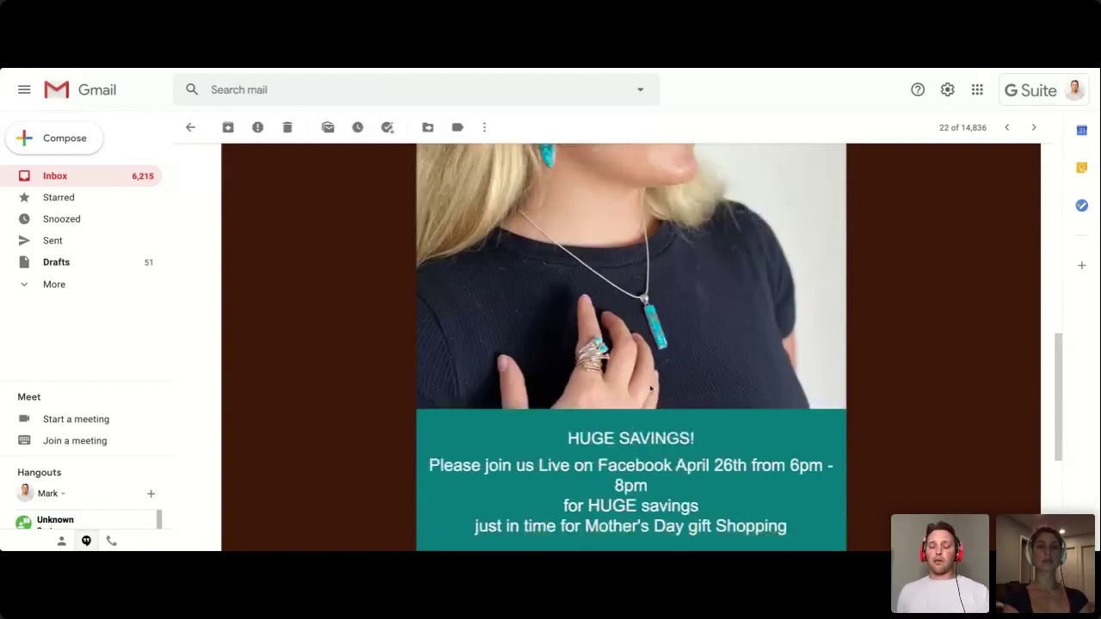
# Step: Review the email's layout again from the Keja logo header and event headline down to the Find Out More call to action and footer
pyautogui.scroll(-1, 650, 389)
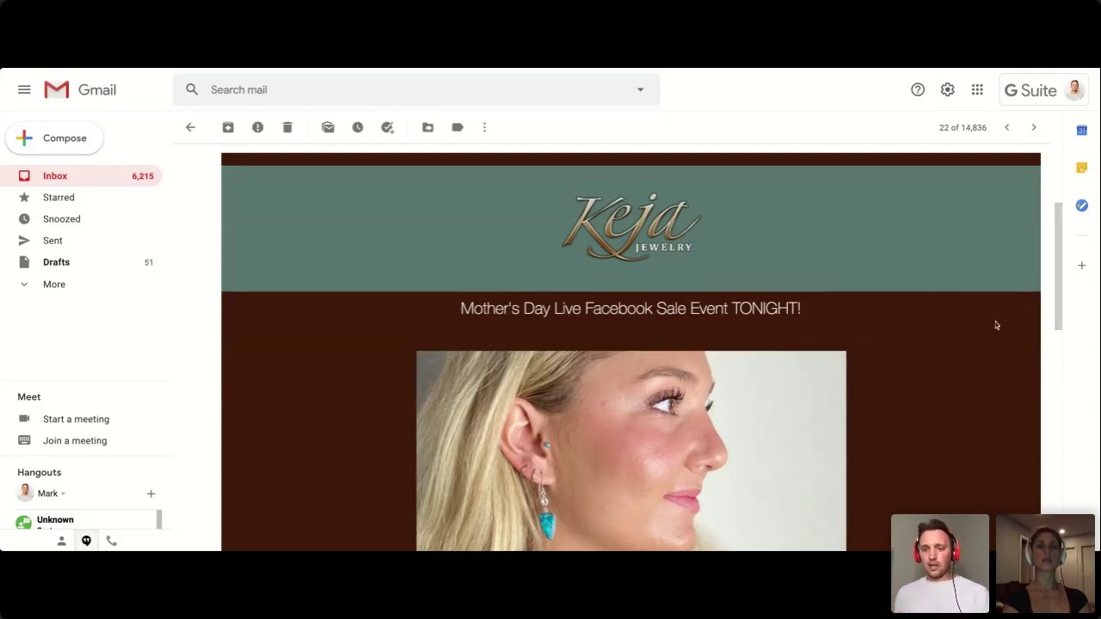
pyautogui.scroll(-3, 924, 416)
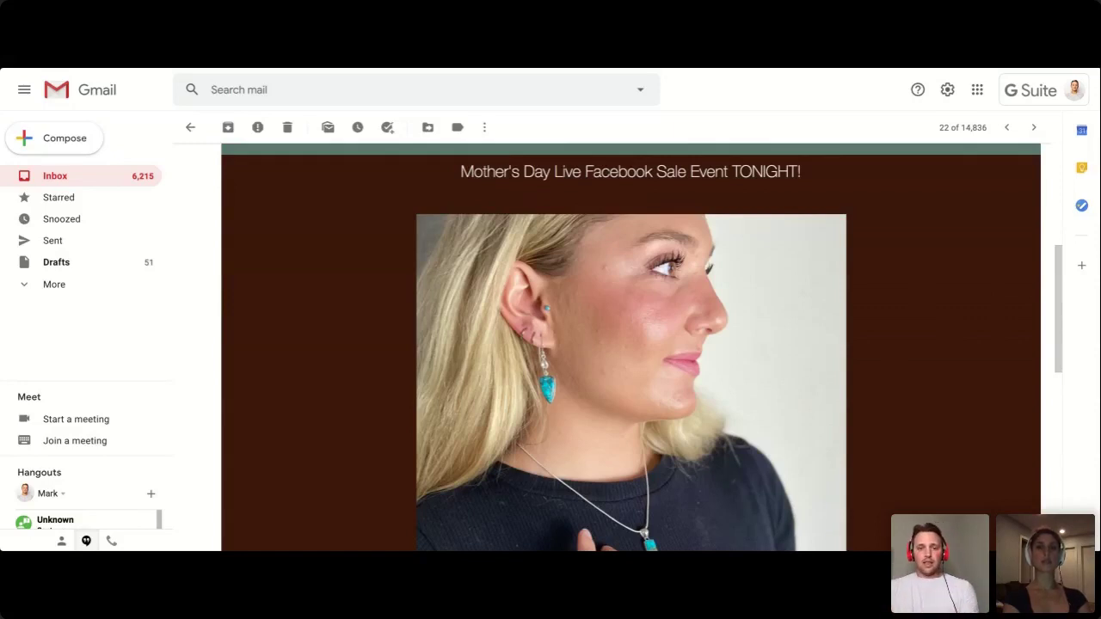
pyautogui.scroll(4, 645, 320)
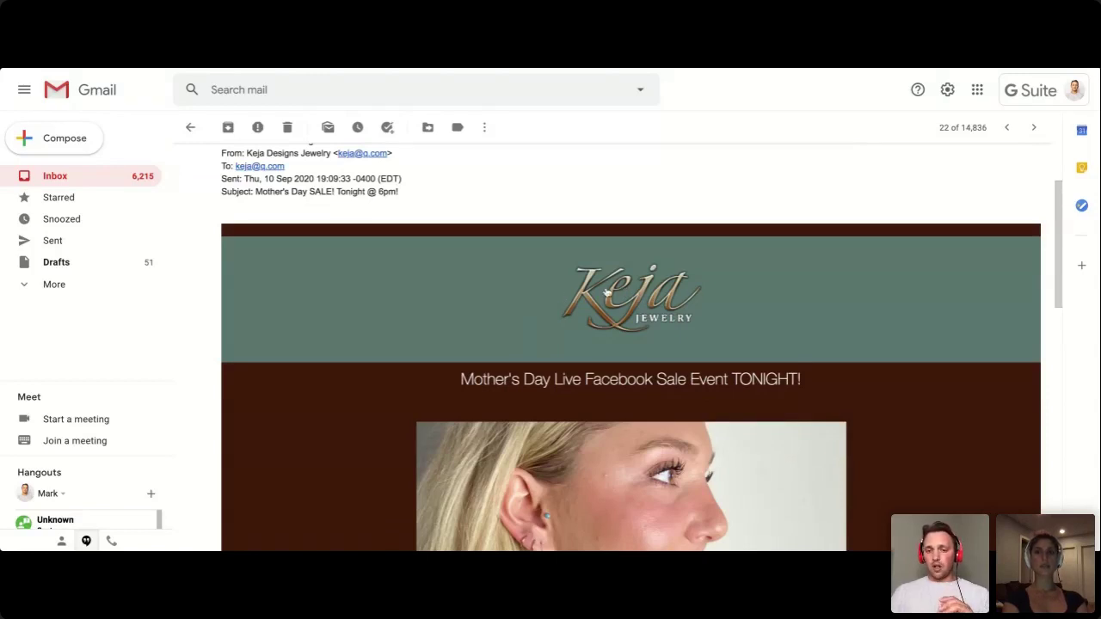
pyautogui.scroll(-10, 630, 344)
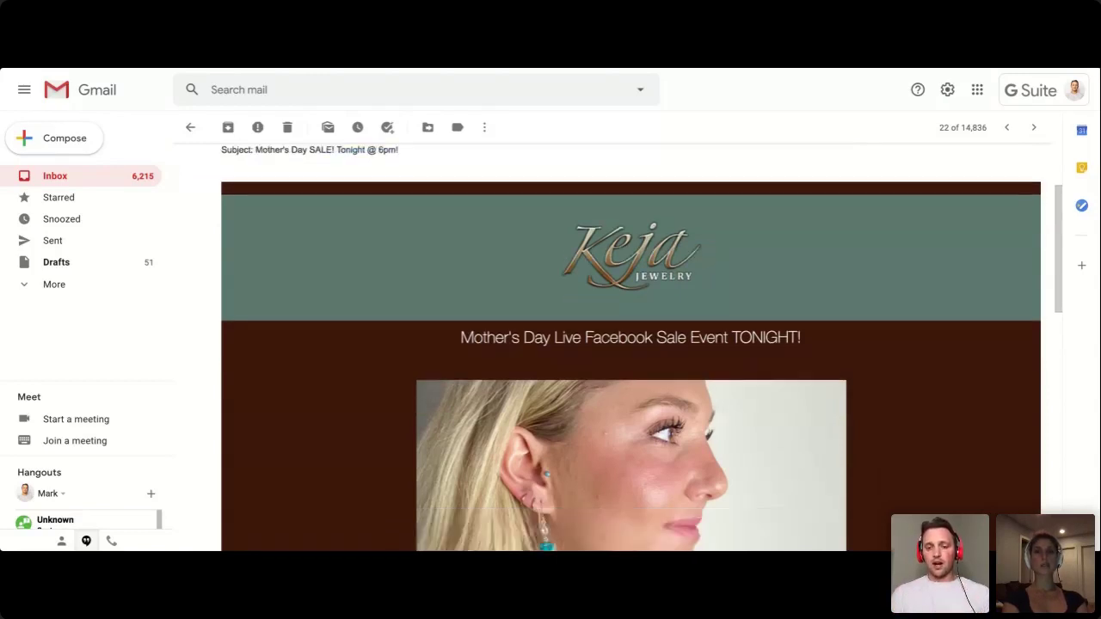
pyautogui.scroll(5, 631, 344)
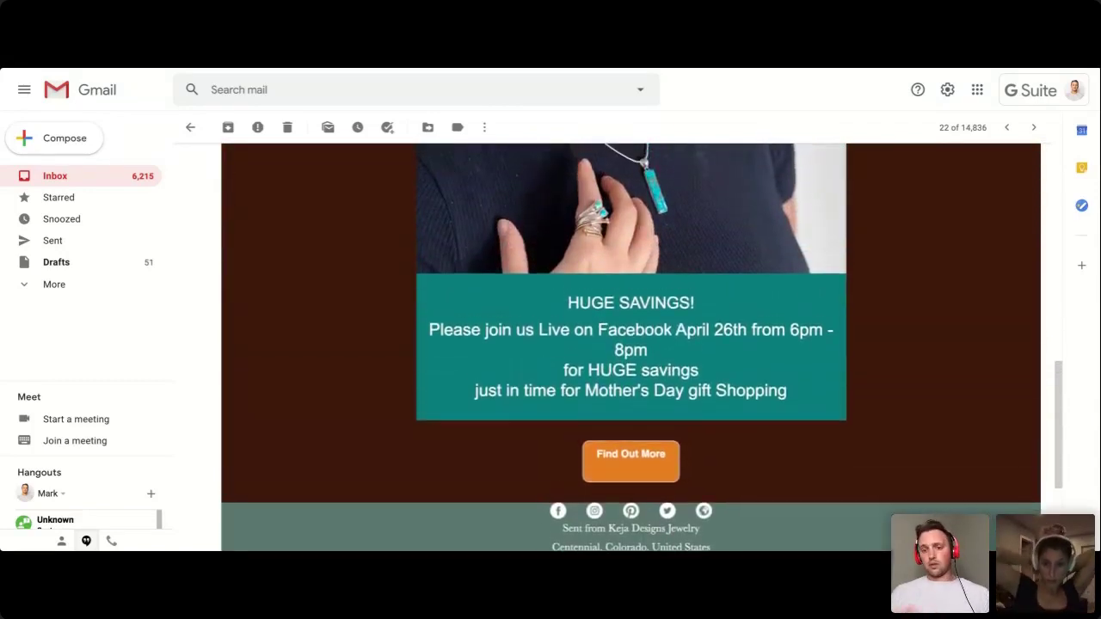
# Step: Finish reviewing the Keja Jewelry email and return to the inbox message list
pyautogui.scroll(1, 631, 344)
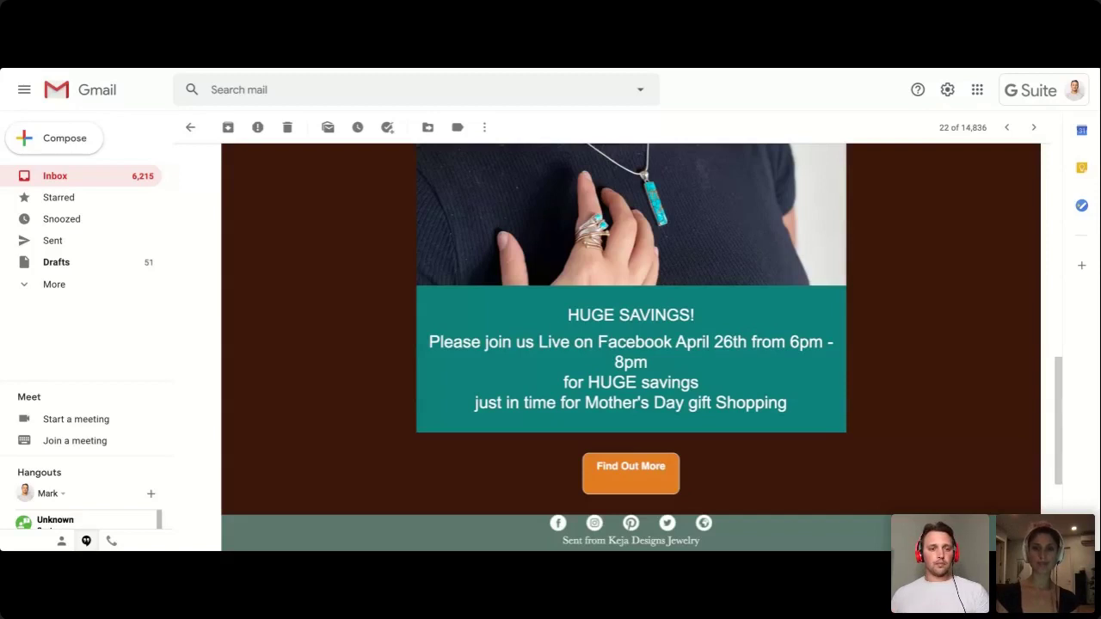
pyautogui.scroll(10, 631, 325)
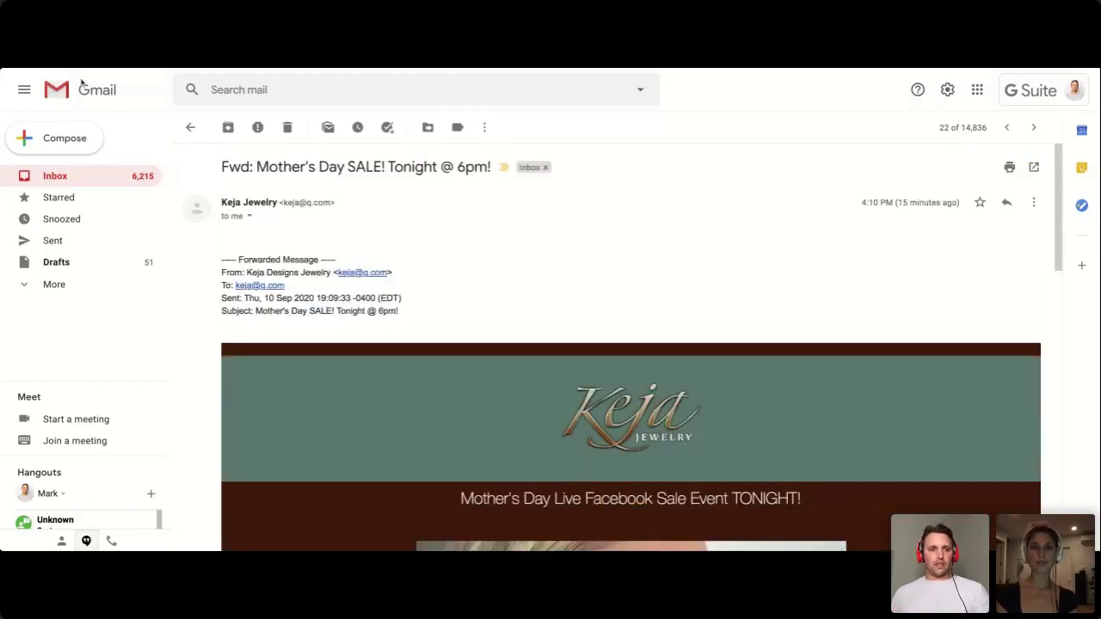
pyautogui.click(190, 126)
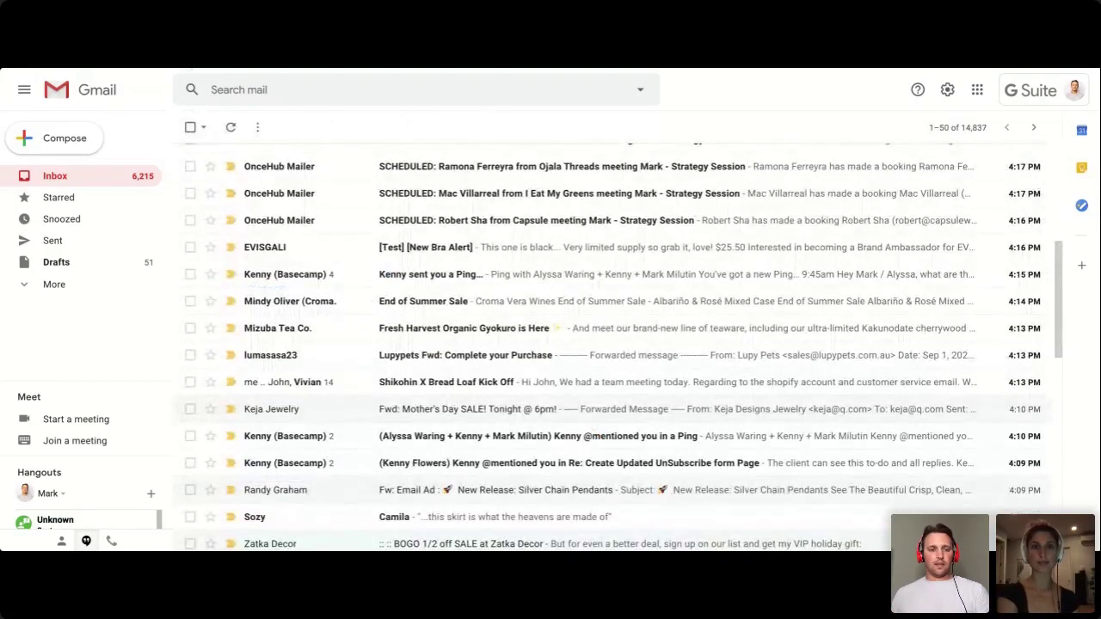